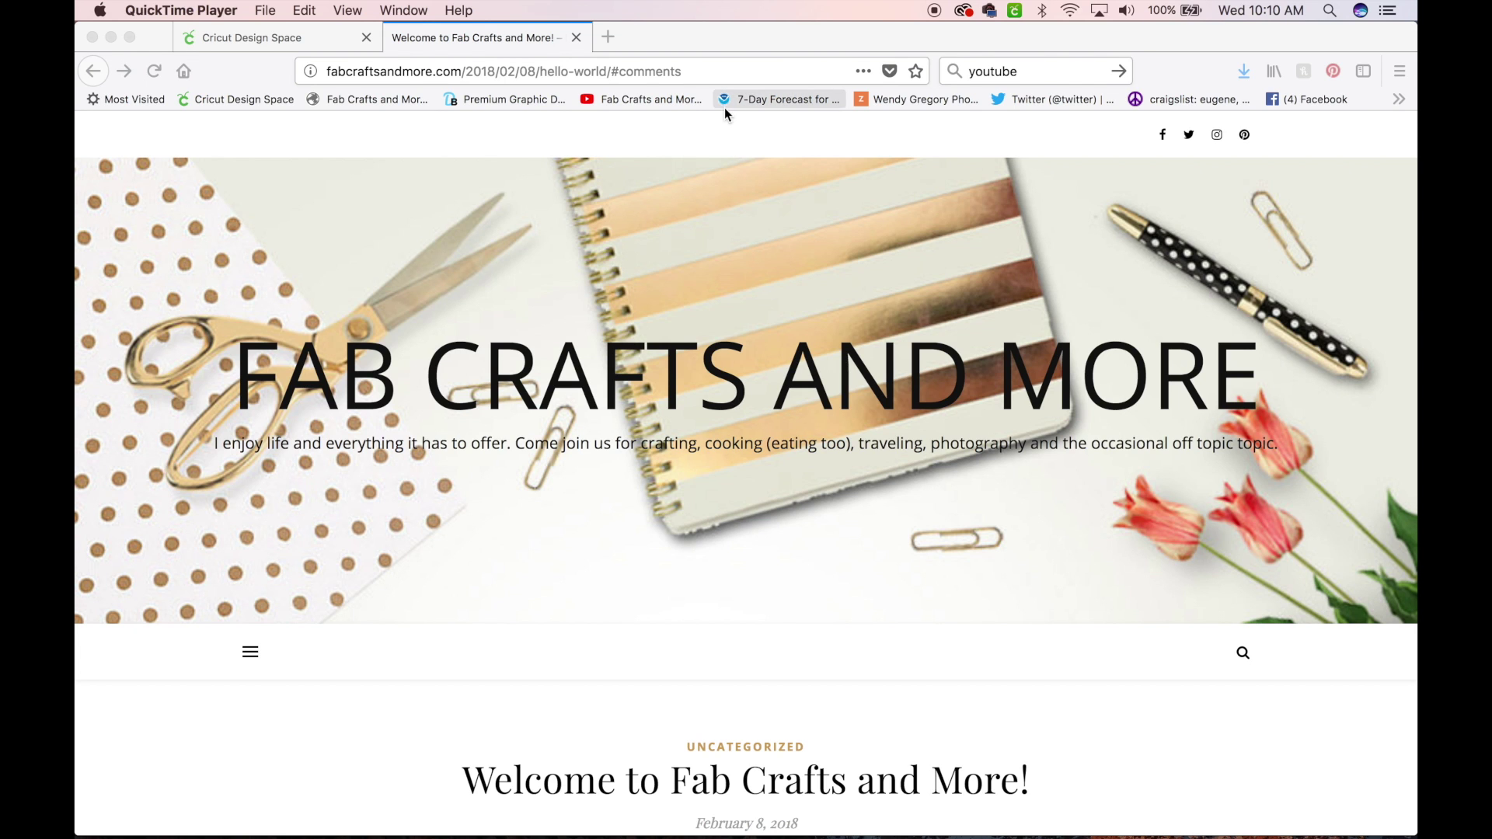
- Add the text "Sample" to the blank Cricut Design Space canvas and place it near the top at about X 3.81, Y 2.195
{"action": "left_click", "coordinate": [260, 39]}
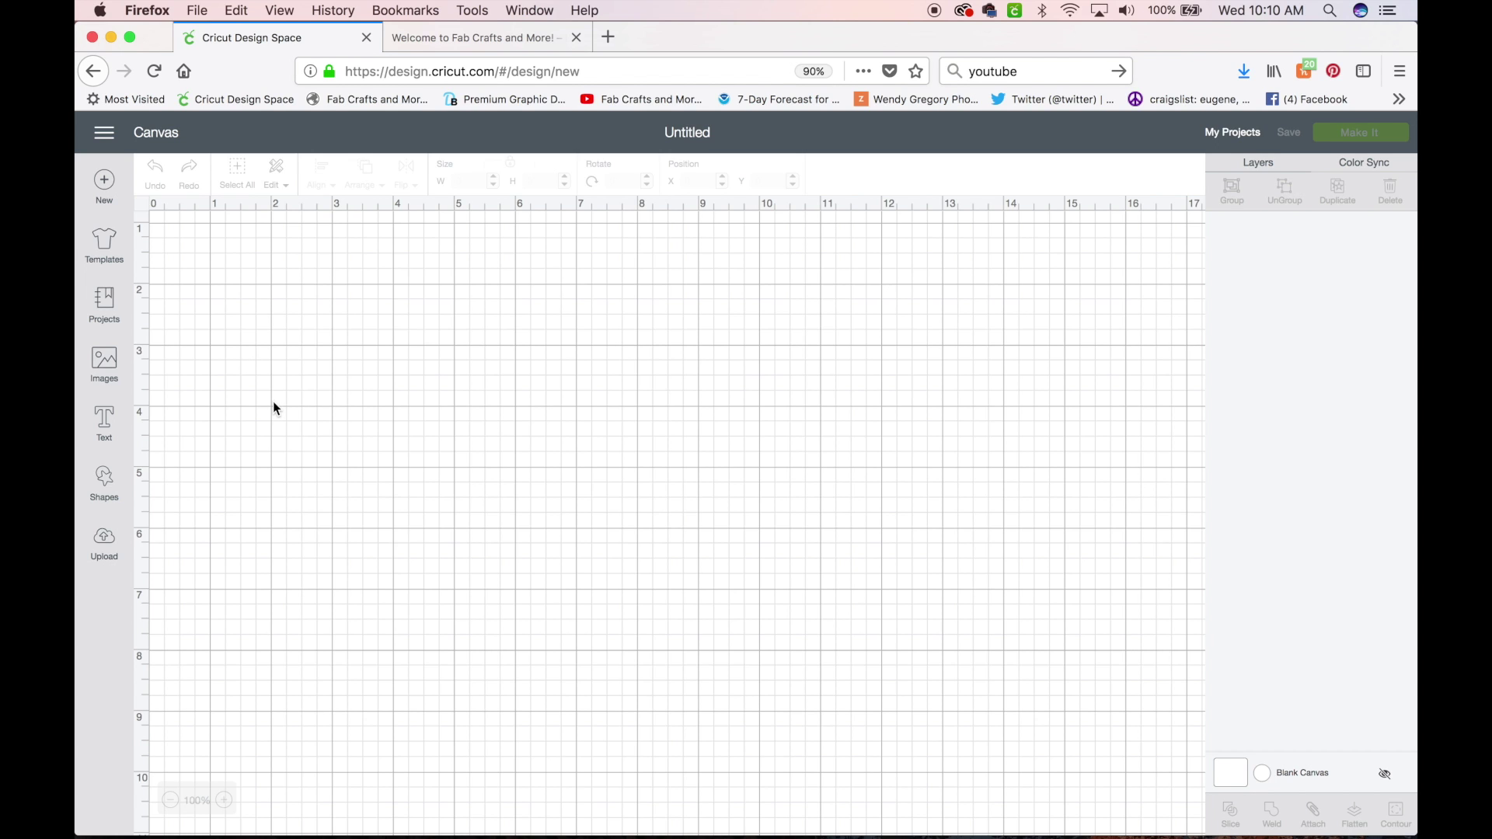
{"action": "left_click", "coordinate": [108, 424]}
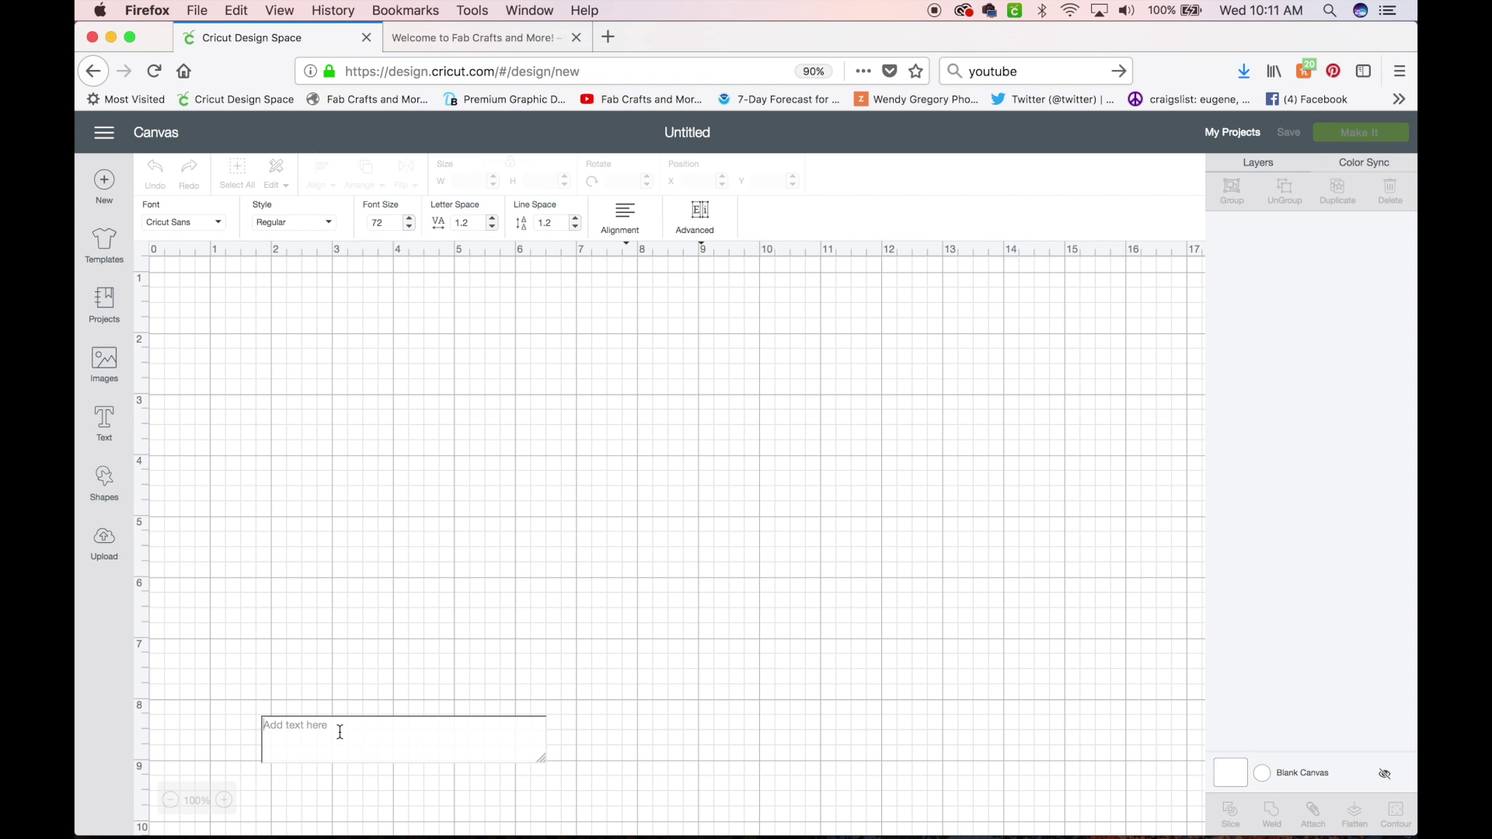
{"action": "type", "text": "Sample"}
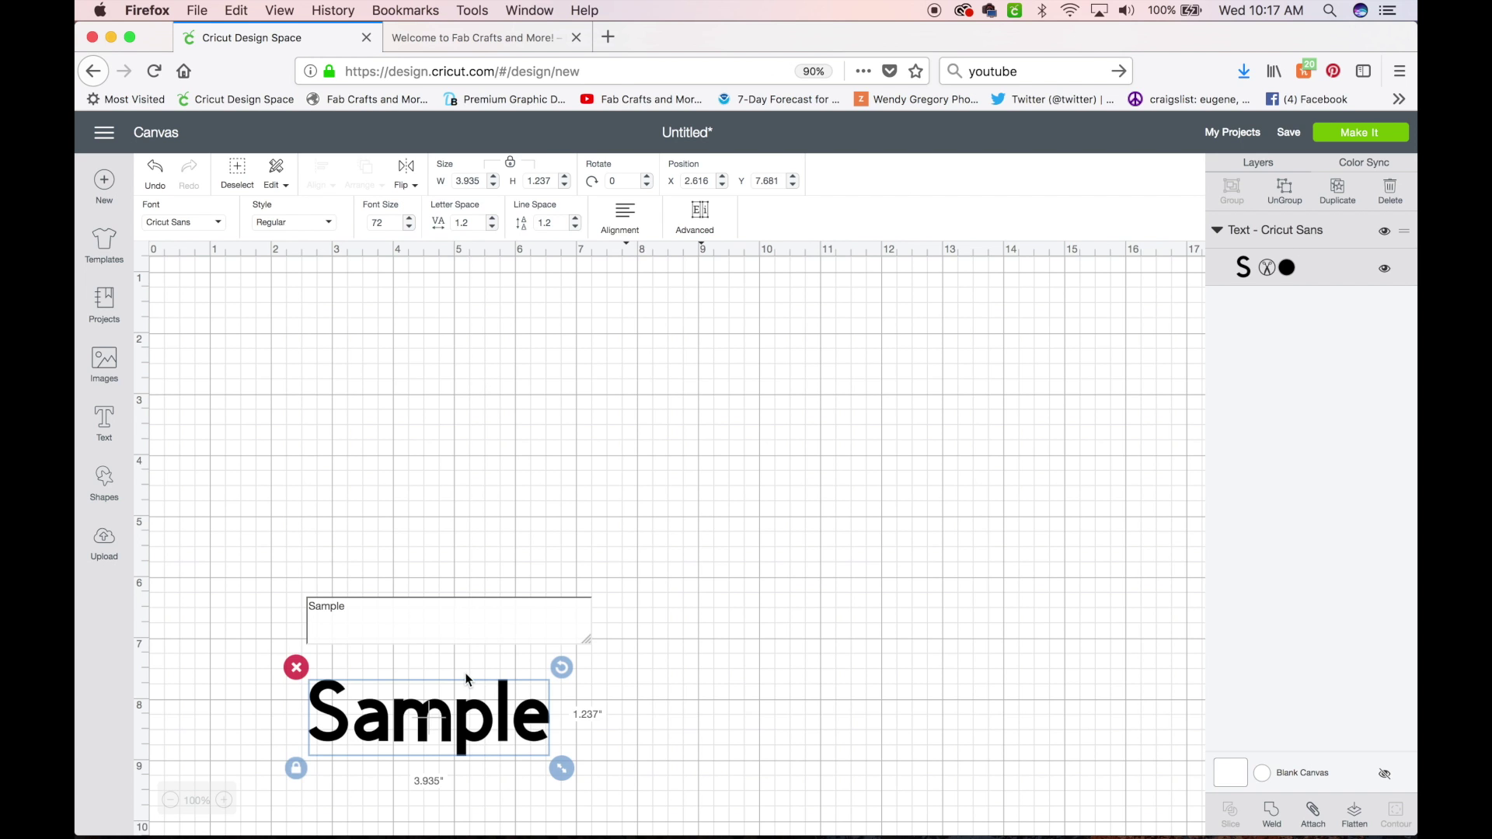
{"action": "left_click_drag", "start_coordinate": [423, 716], "coordinate": [353, 266]}
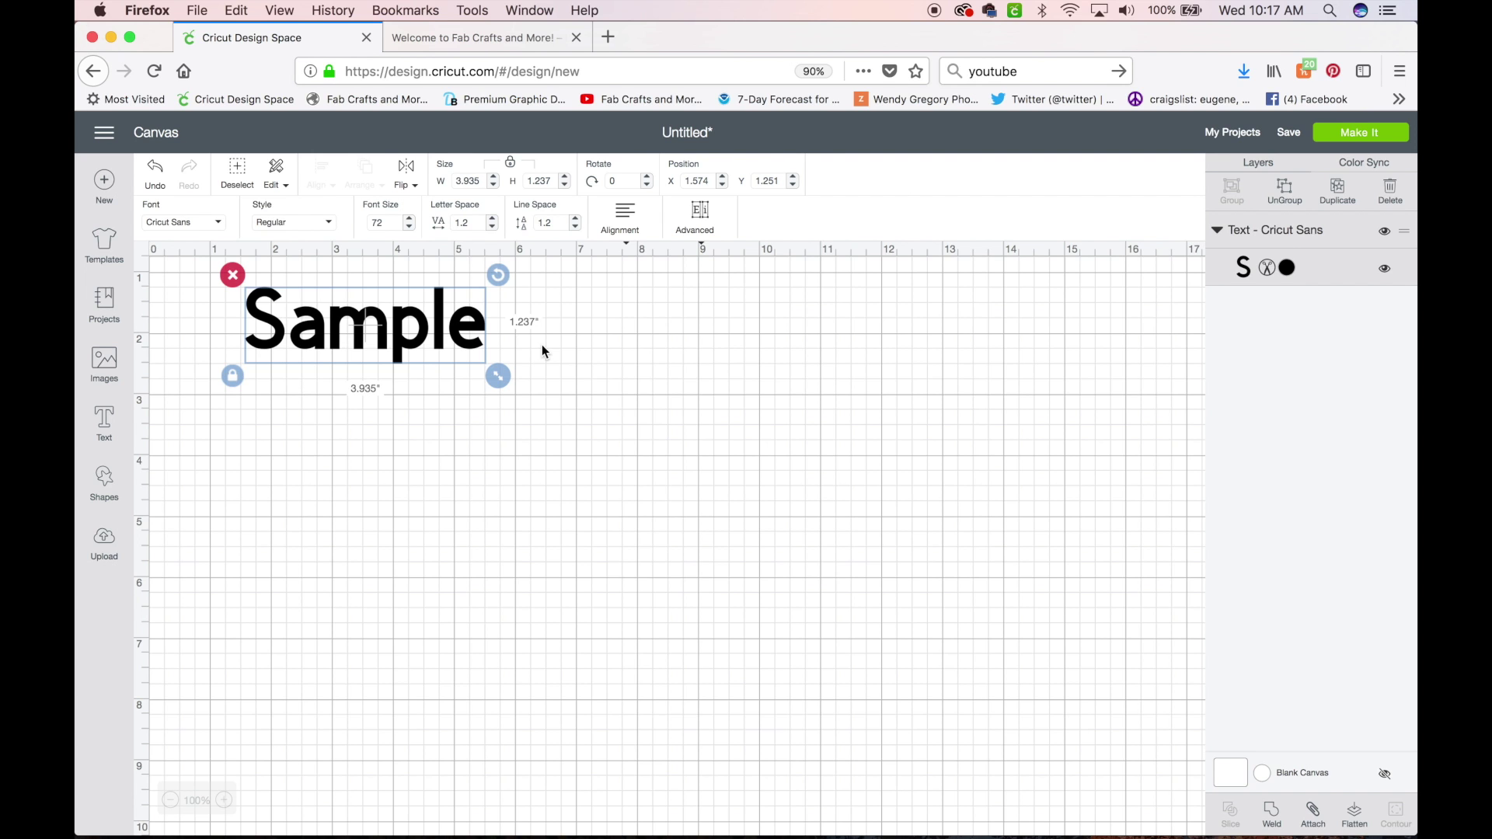
{"action": "left_click_drag", "start_coordinate": [354, 327], "coordinate": [490, 385]}
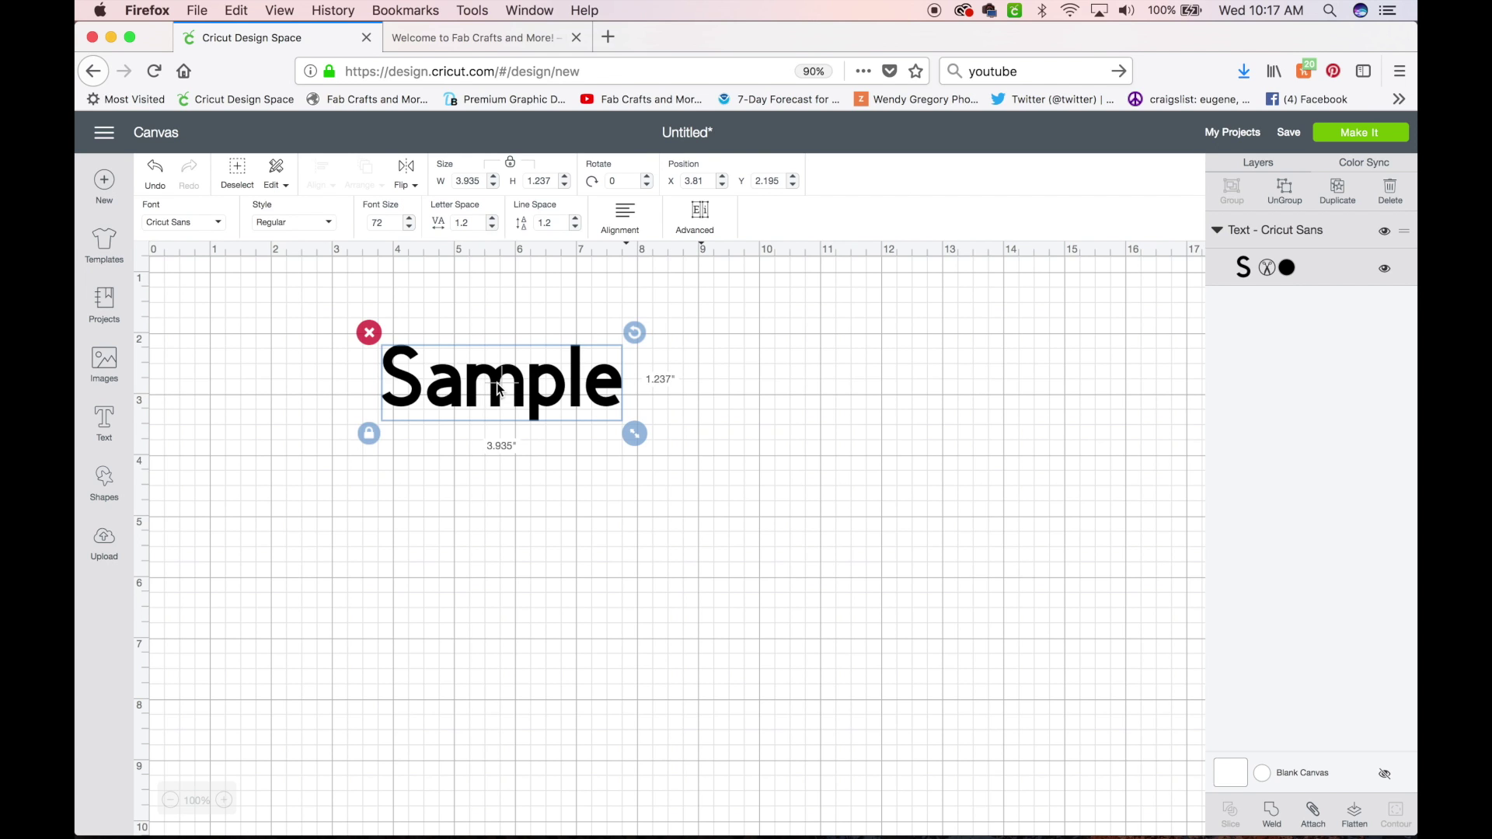
- Insert a circle, place it directly below the Sample text, and enlarge it to about 5.833" wide and high
{"action": "left_click", "coordinate": [105, 486]}
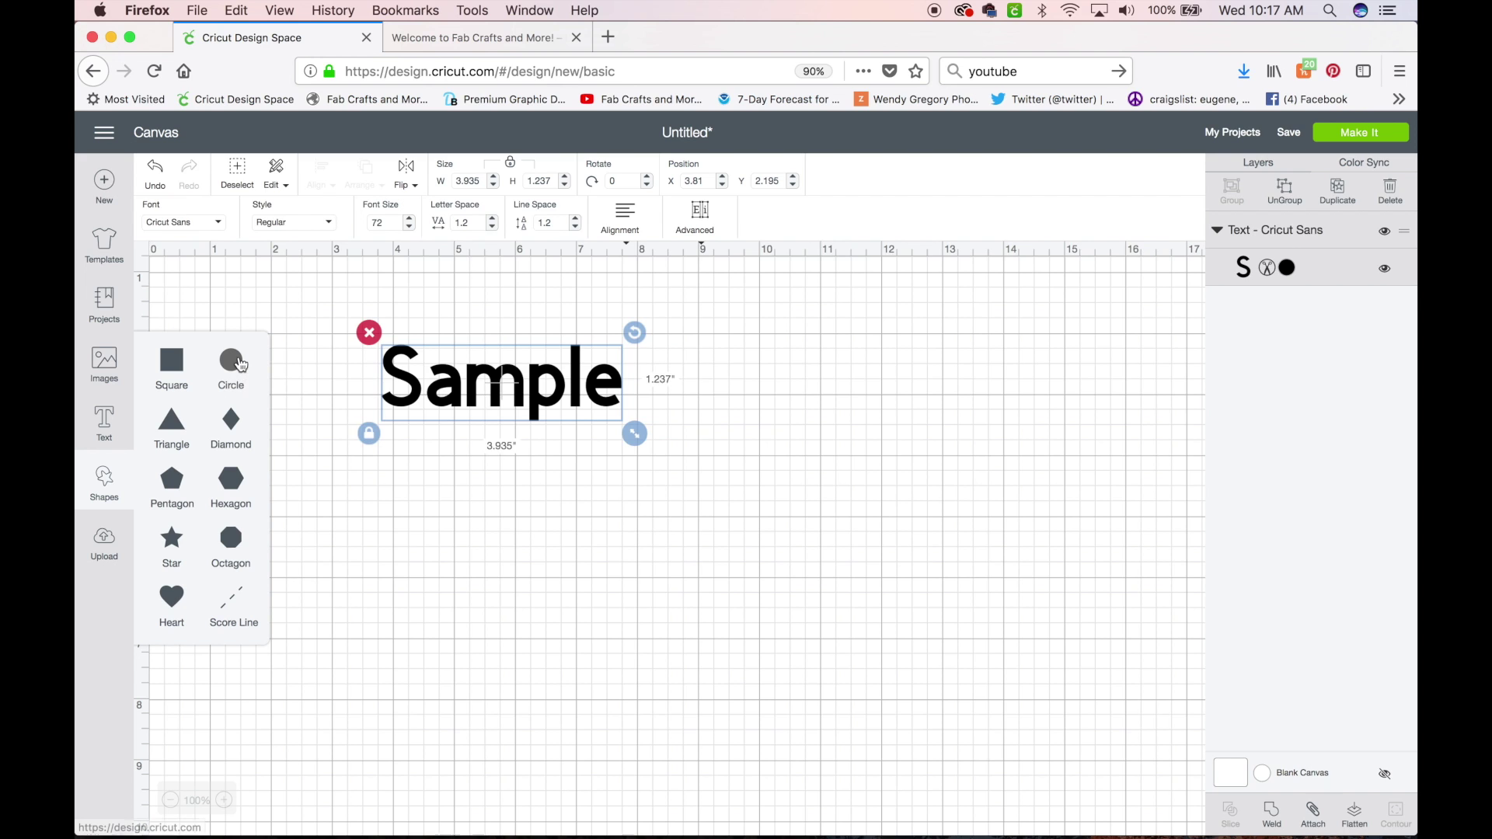
{"action": "left_click", "coordinate": [241, 365]}
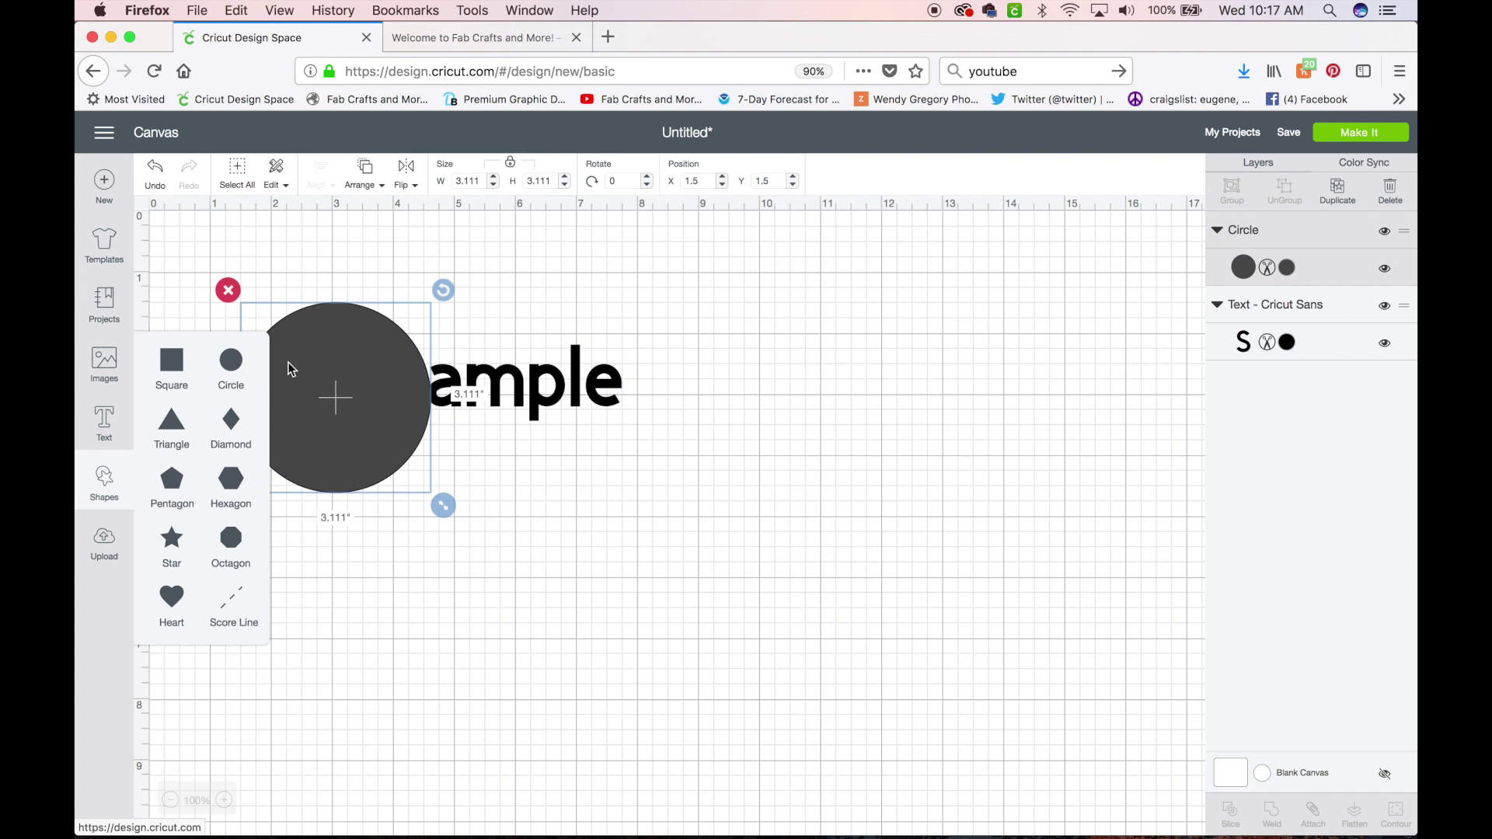
{"action": "left_click_drag", "start_coordinate": [332, 400], "coordinate": [426, 542]}
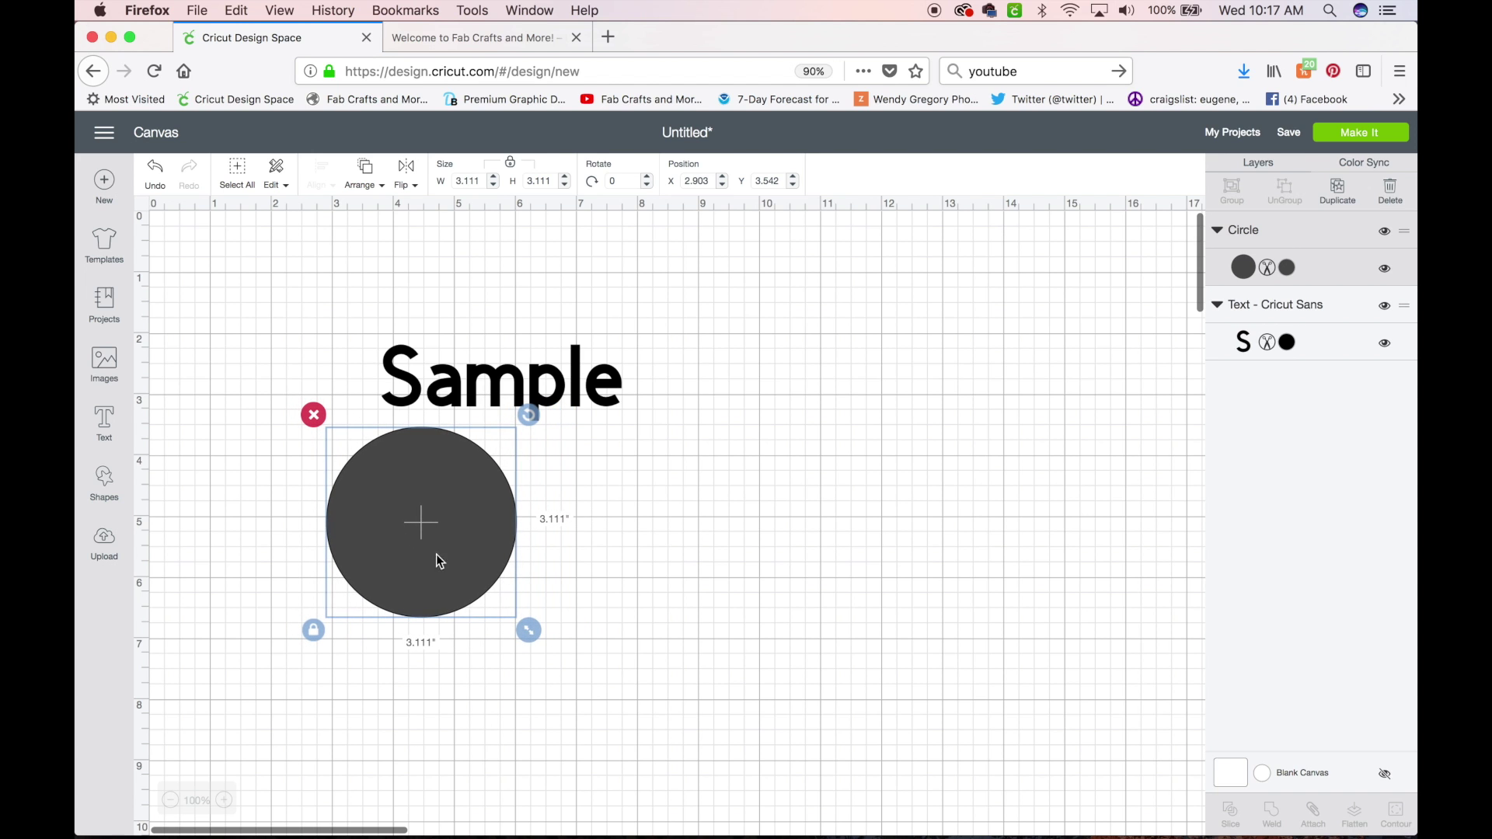
{"action": "left_click_drag", "start_coordinate": [529, 629], "coordinate": [693, 769]}
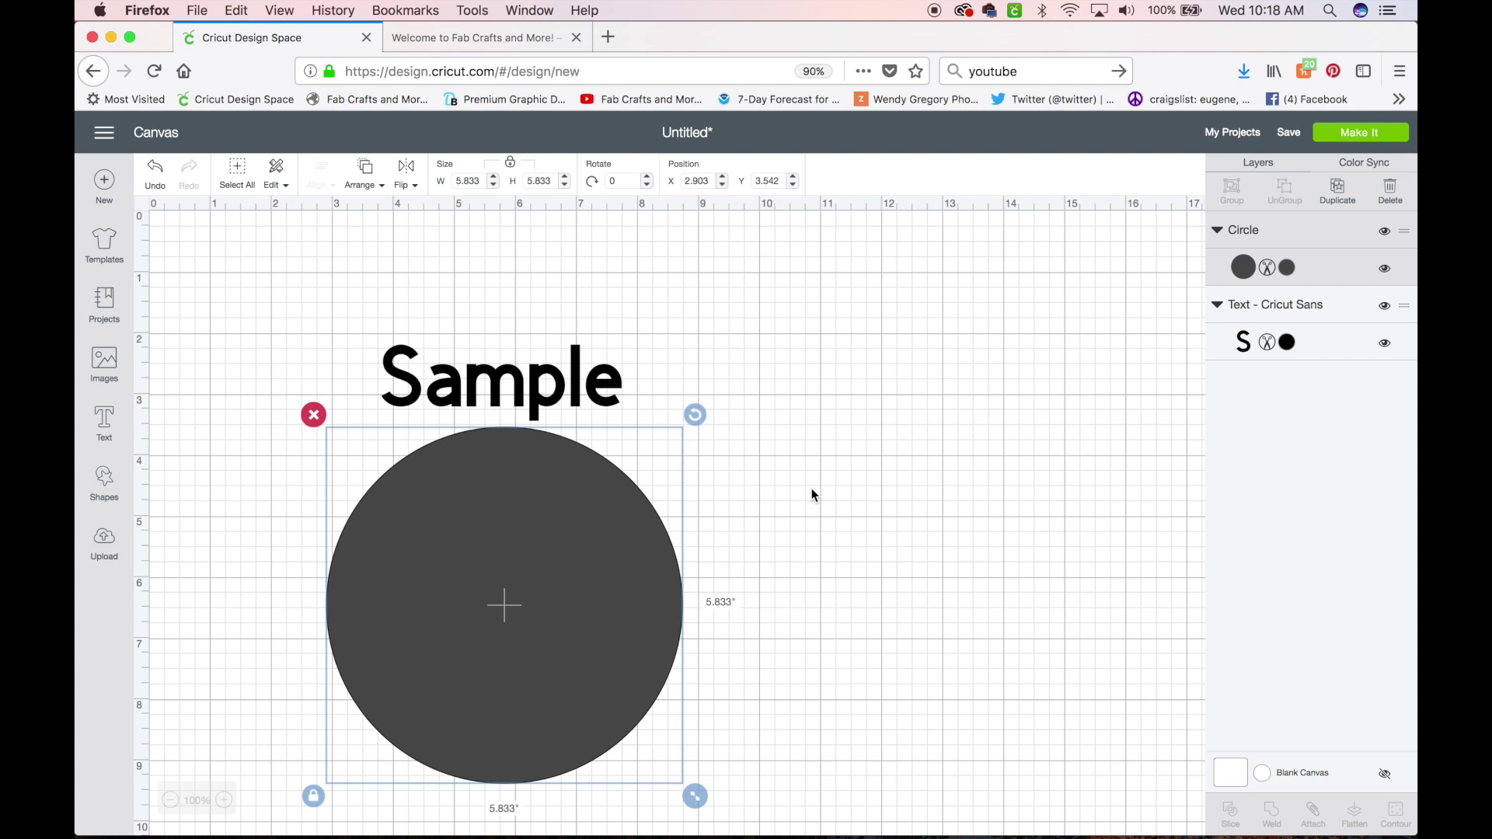
{"action": "left_click", "coordinate": [780, 572]}
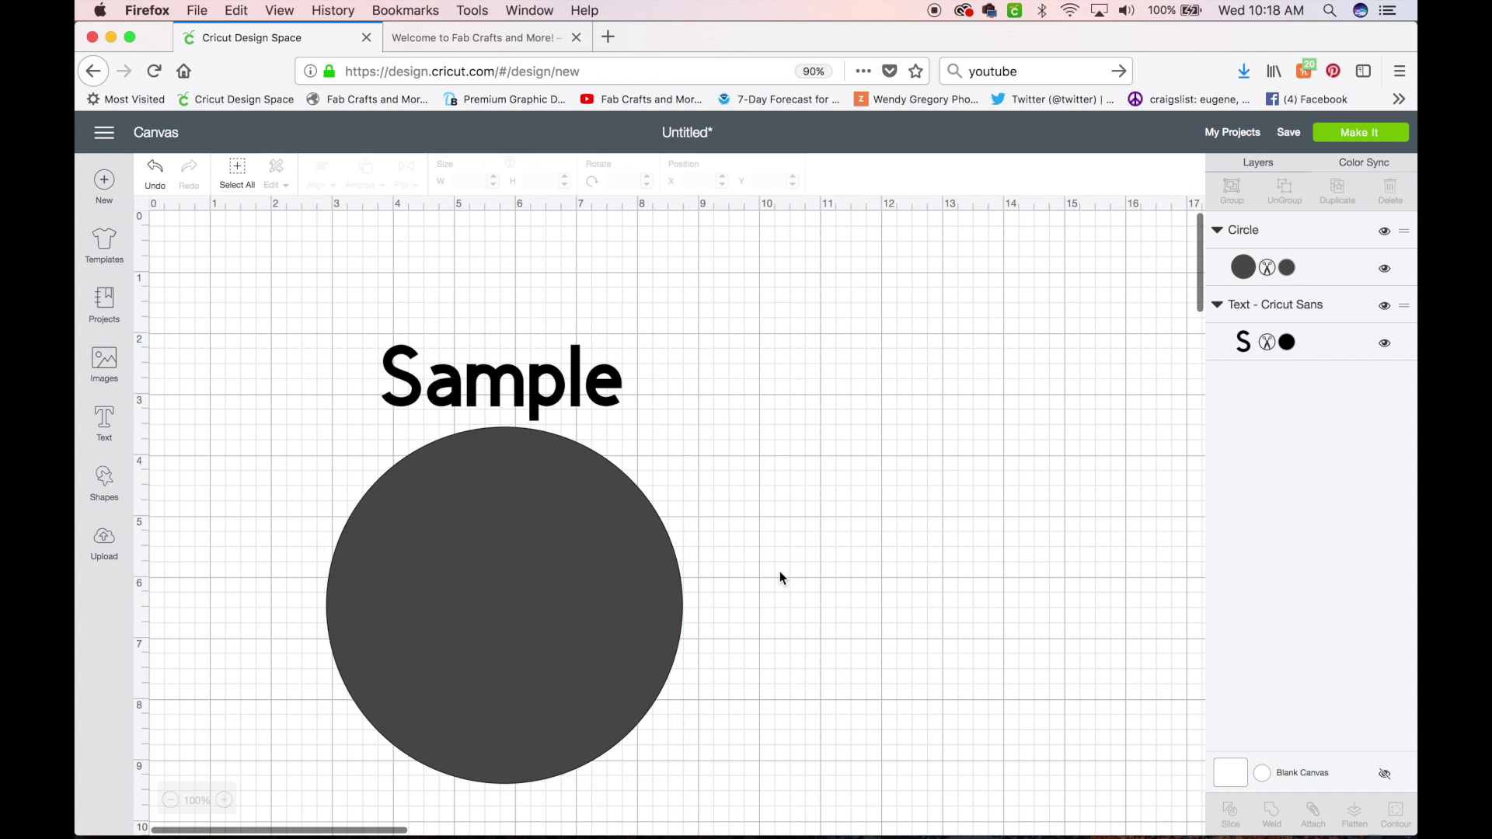
- Ungroup the Sample text into separate letters and undo the ungrouping
{"action": "left_click", "coordinate": [499, 377]}
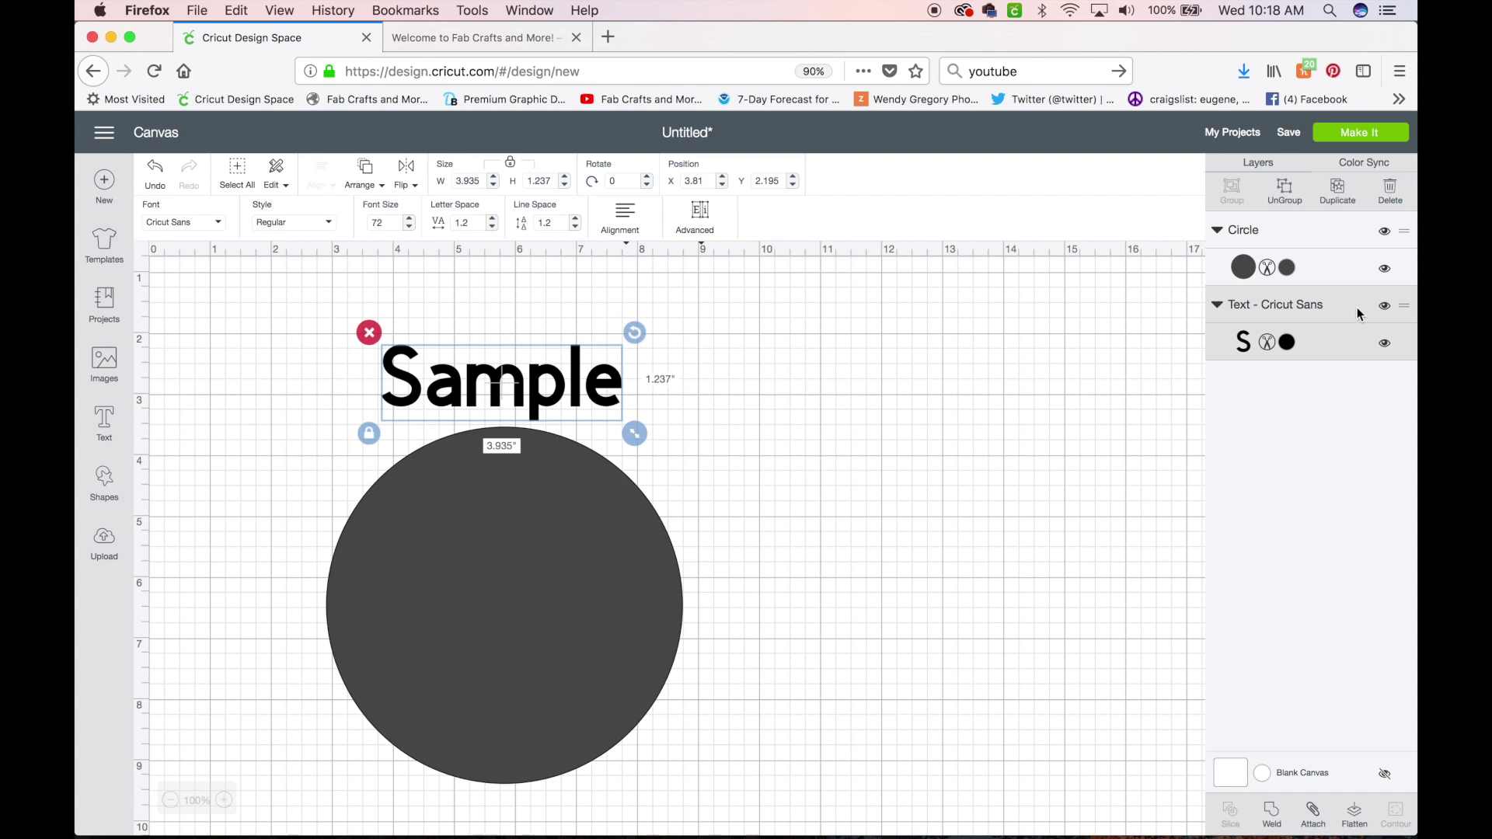
{"action": "left_click", "coordinate": [1286, 193]}
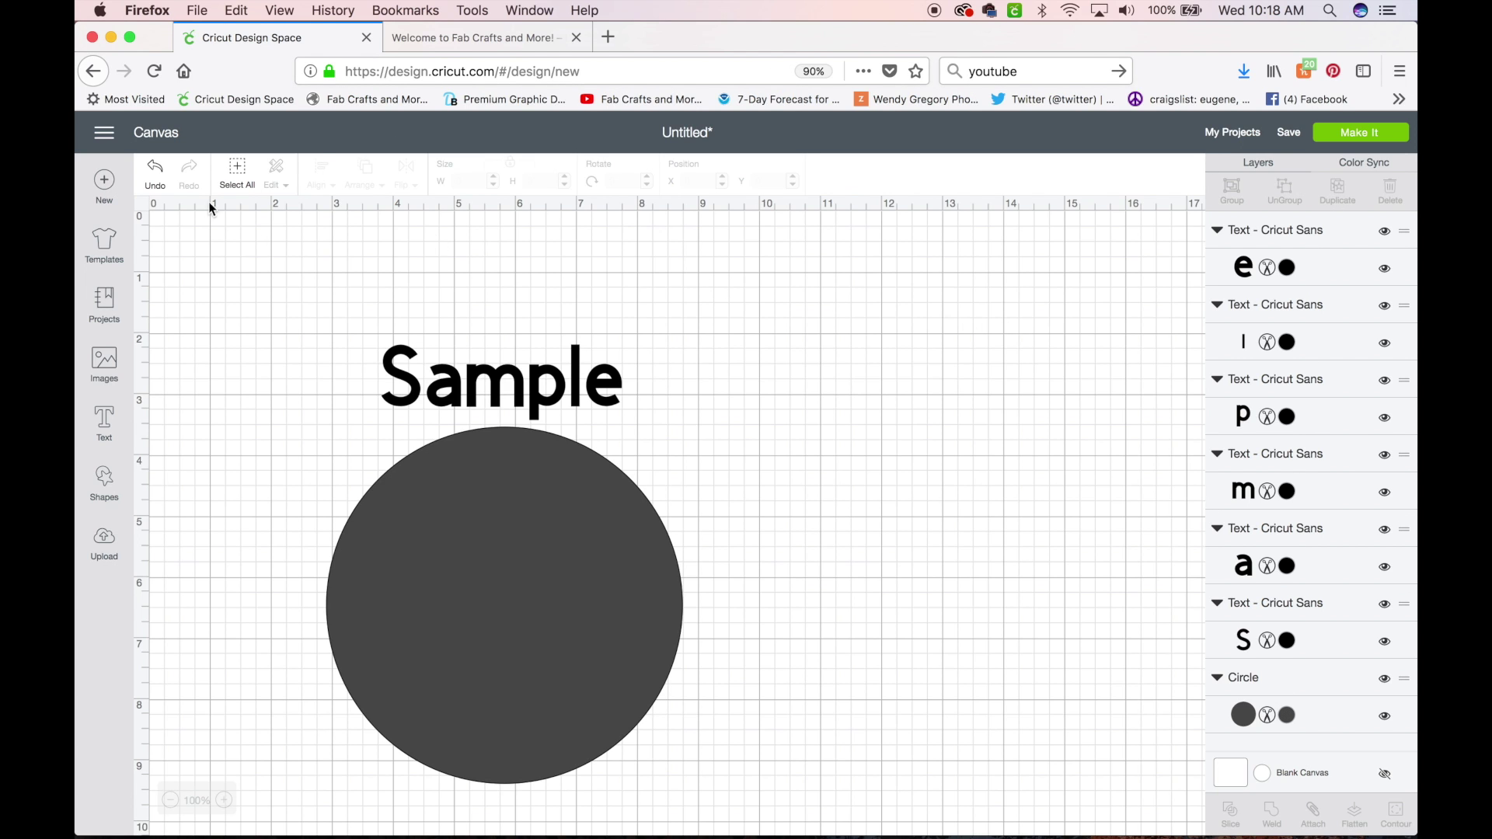
{"action": "left_click", "coordinate": [158, 171]}
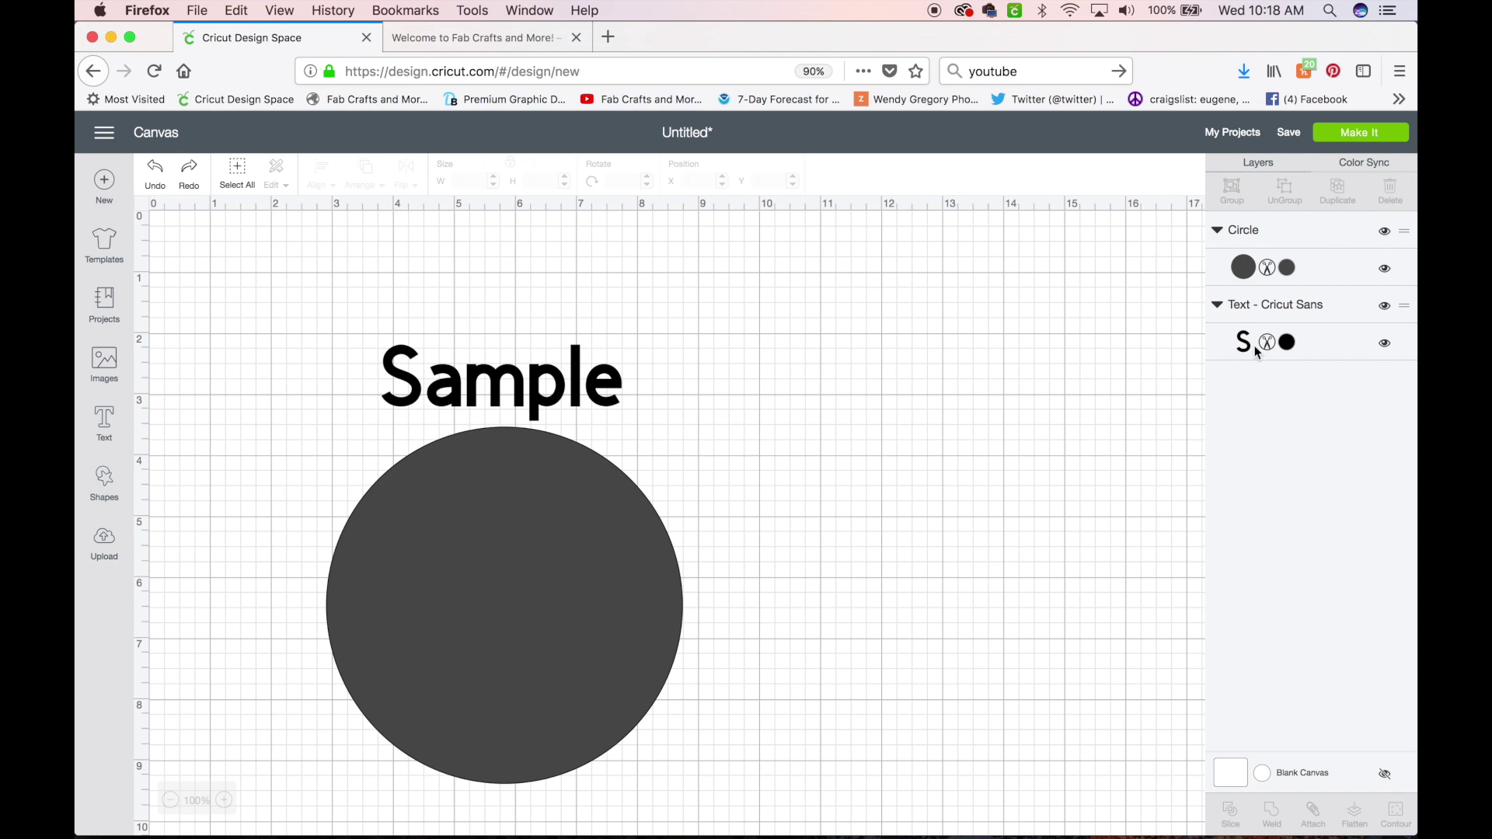
{"action": "left_click", "coordinate": [1218, 306]}
{"action": "left_click", "coordinate": [1218, 307]}
- Move the Sample text to about X 3.894, Y 1.973 and ungroup it into separate letters
{"action": "mouse_move", "coordinate": [497, 381]}
{"action": "left_mouse_down"}
{"action": "mouse_move", "coordinate": [410, 316]}
{"action": "mouse_move", "coordinate": [447, 355]}
{"action": "mouse_move", "coordinate": [517, 295]}
{"action": "mouse_move", "coordinate": [433, 346]}
{"action": "mouse_move", "coordinate": [504, 369]}
{"action": "left_mouse_up"}
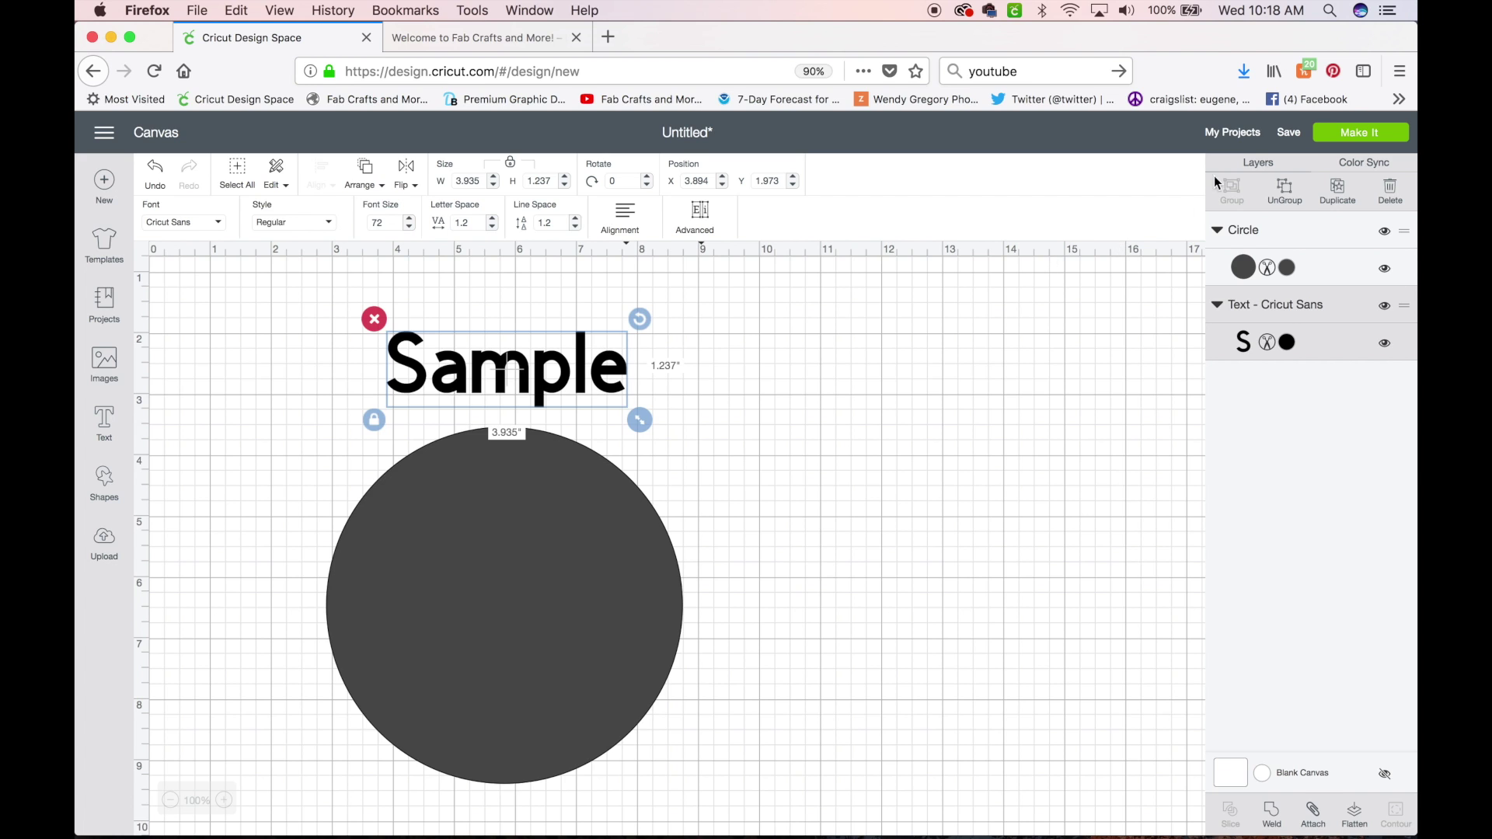
{"action": "left_click", "coordinate": [1286, 189]}
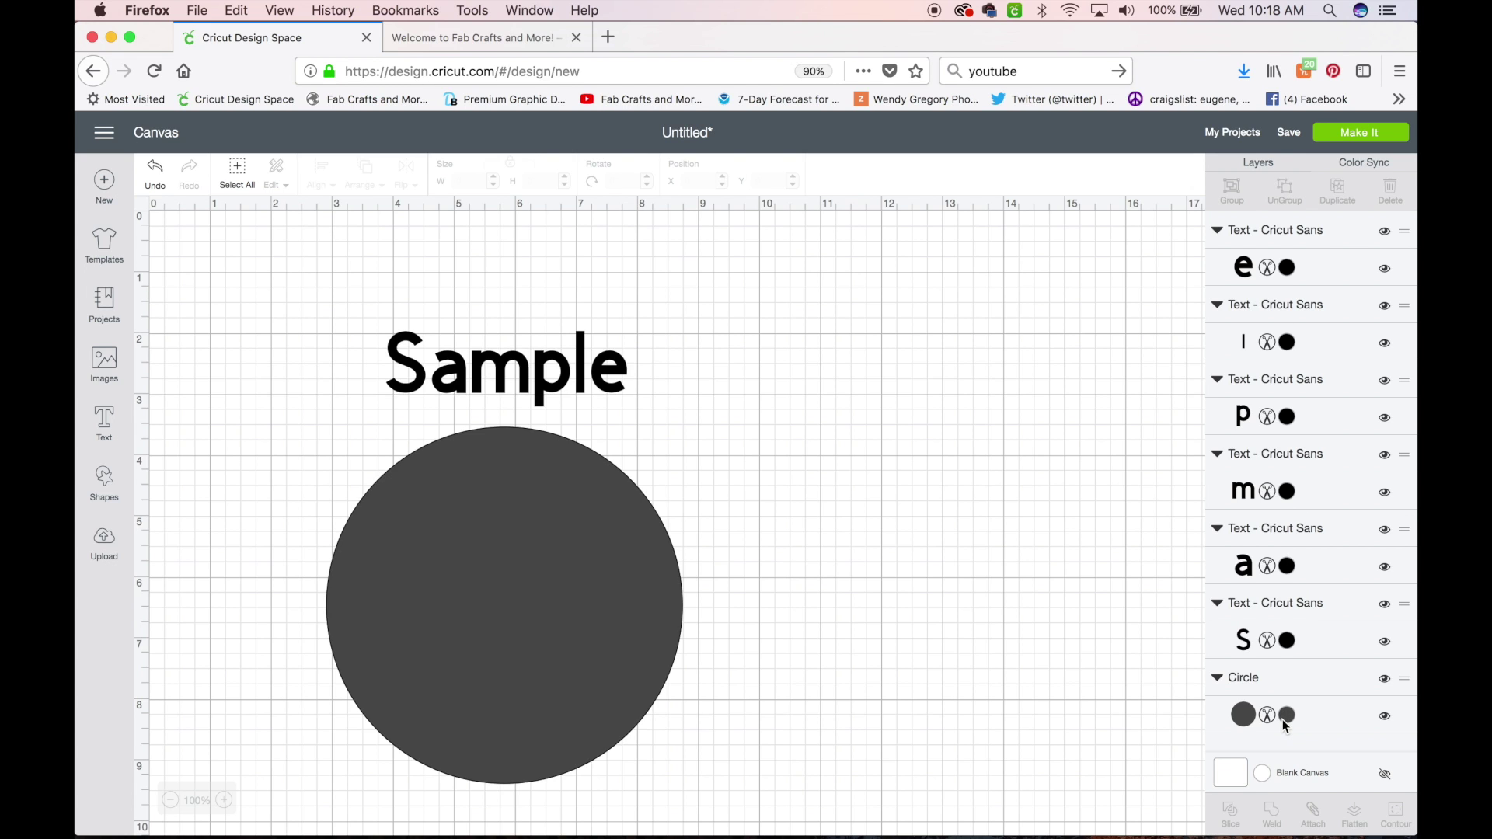
- Move the letter e away from the word to test its independence, and undo the move
{"action": "left_click", "coordinate": [613, 375]}
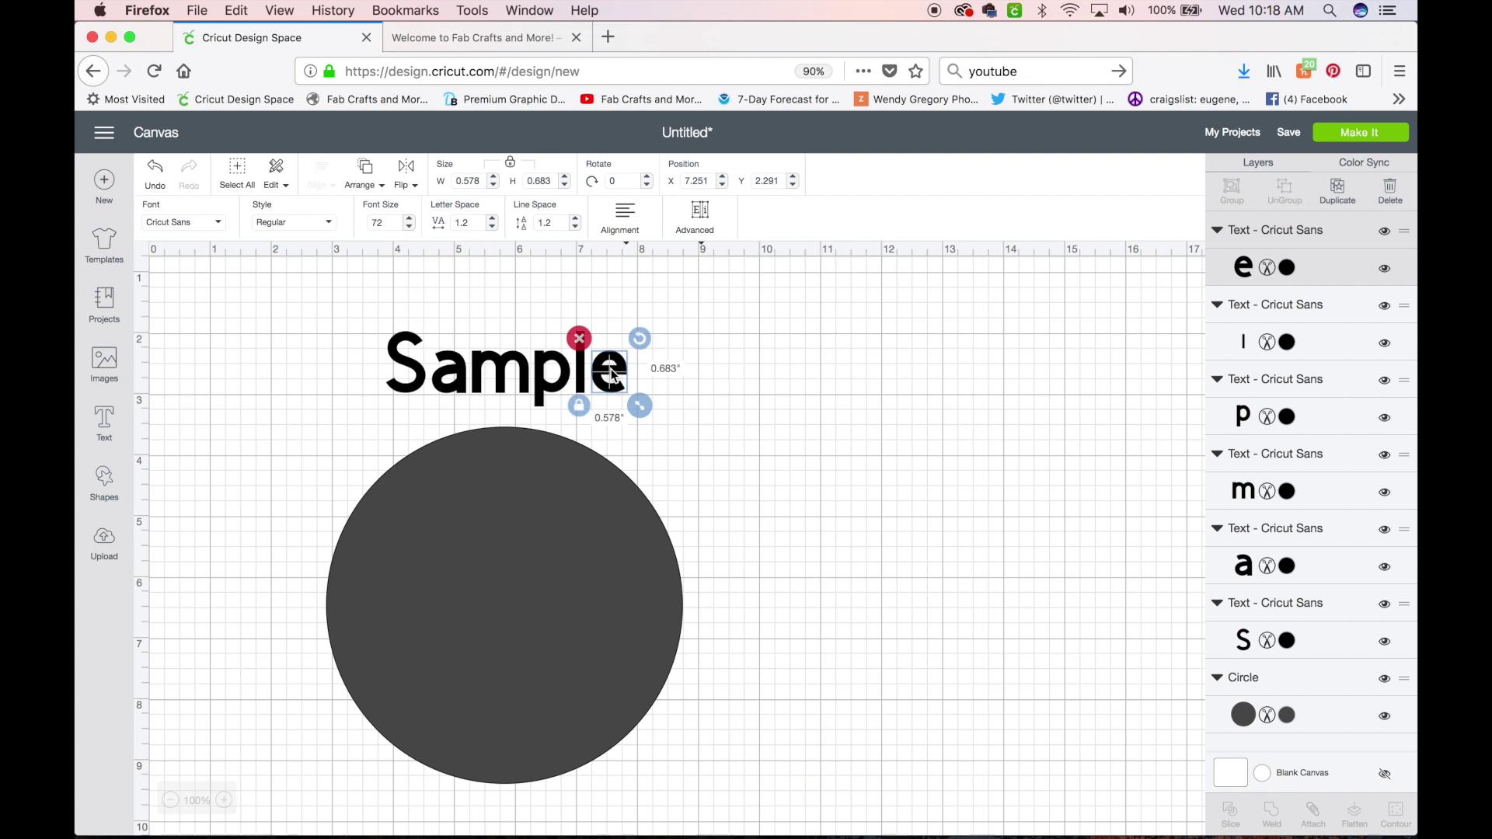
{"action": "left_click_drag", "start_coordinate": [613, 375], "coordinate": [729, 321]}
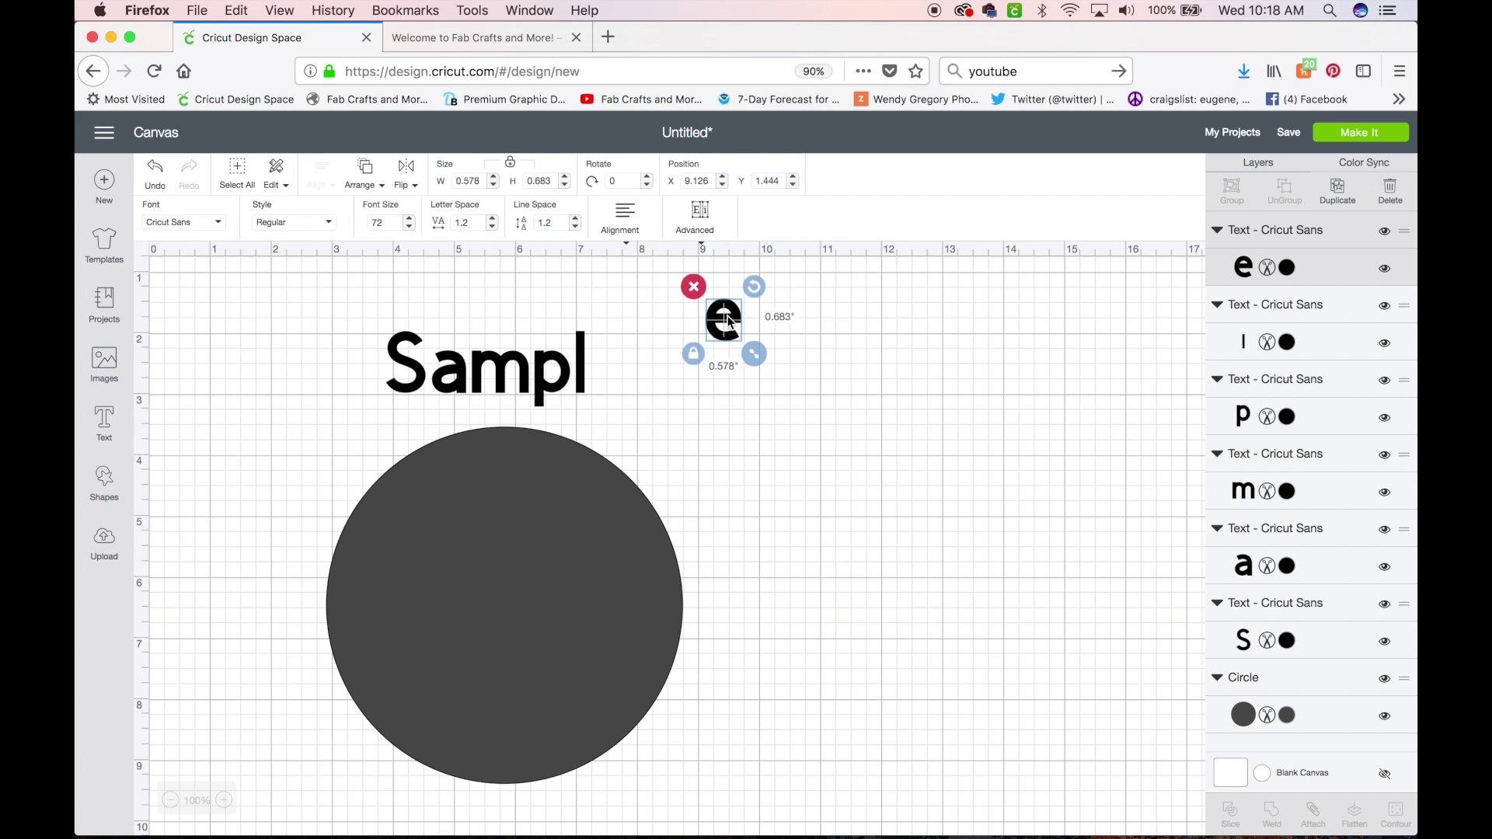
{"action": "left_click", "coordinate": [155, 171]}
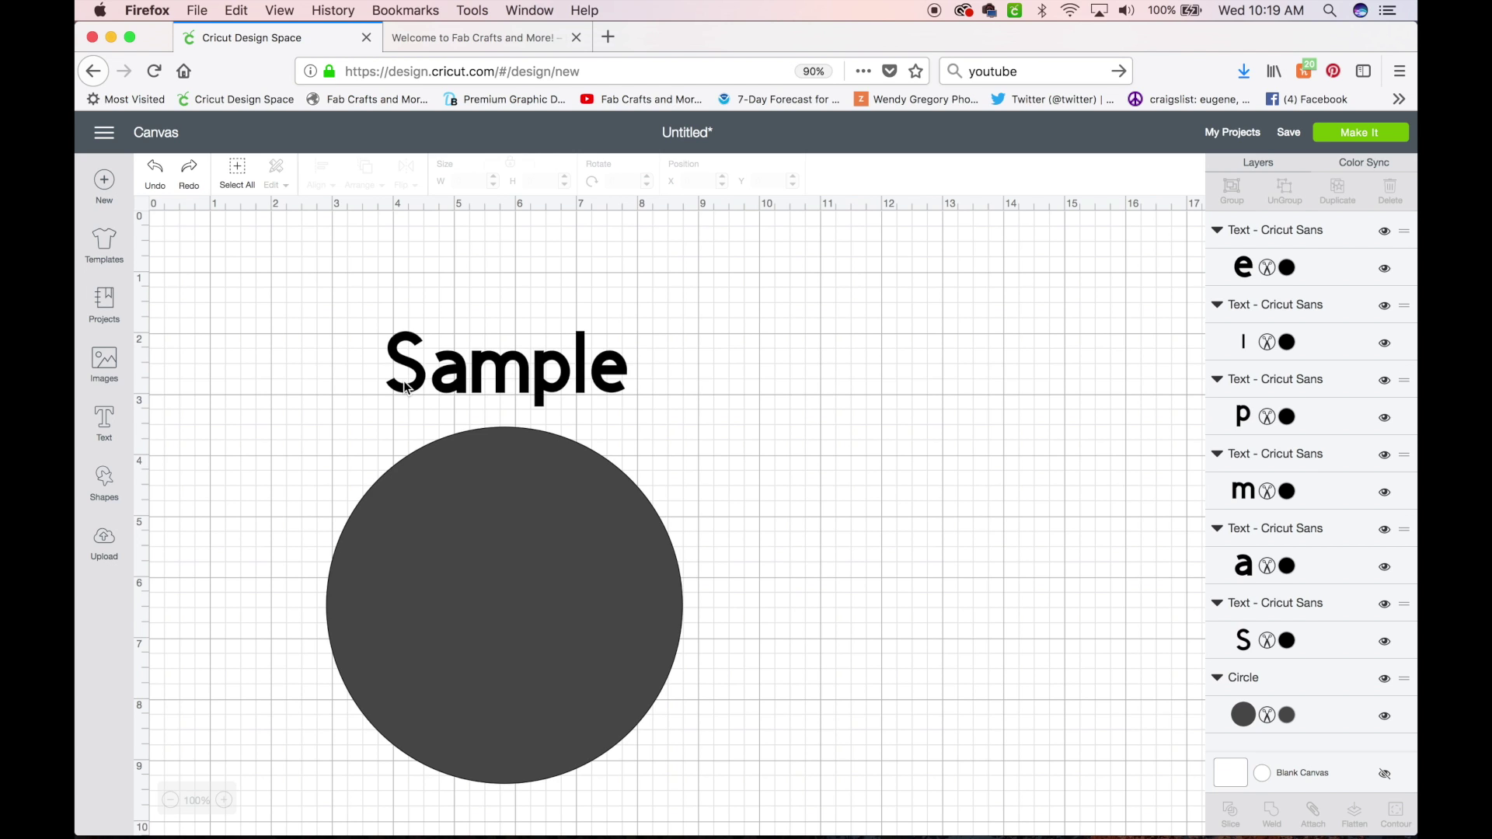
- Enlarge all the letters of Sample together to about 5.199" wide and 1.634" high, and group them
{"action": "left_click_drag", "start_coordinate": [345, 300], "coordinate": [678, 418]}
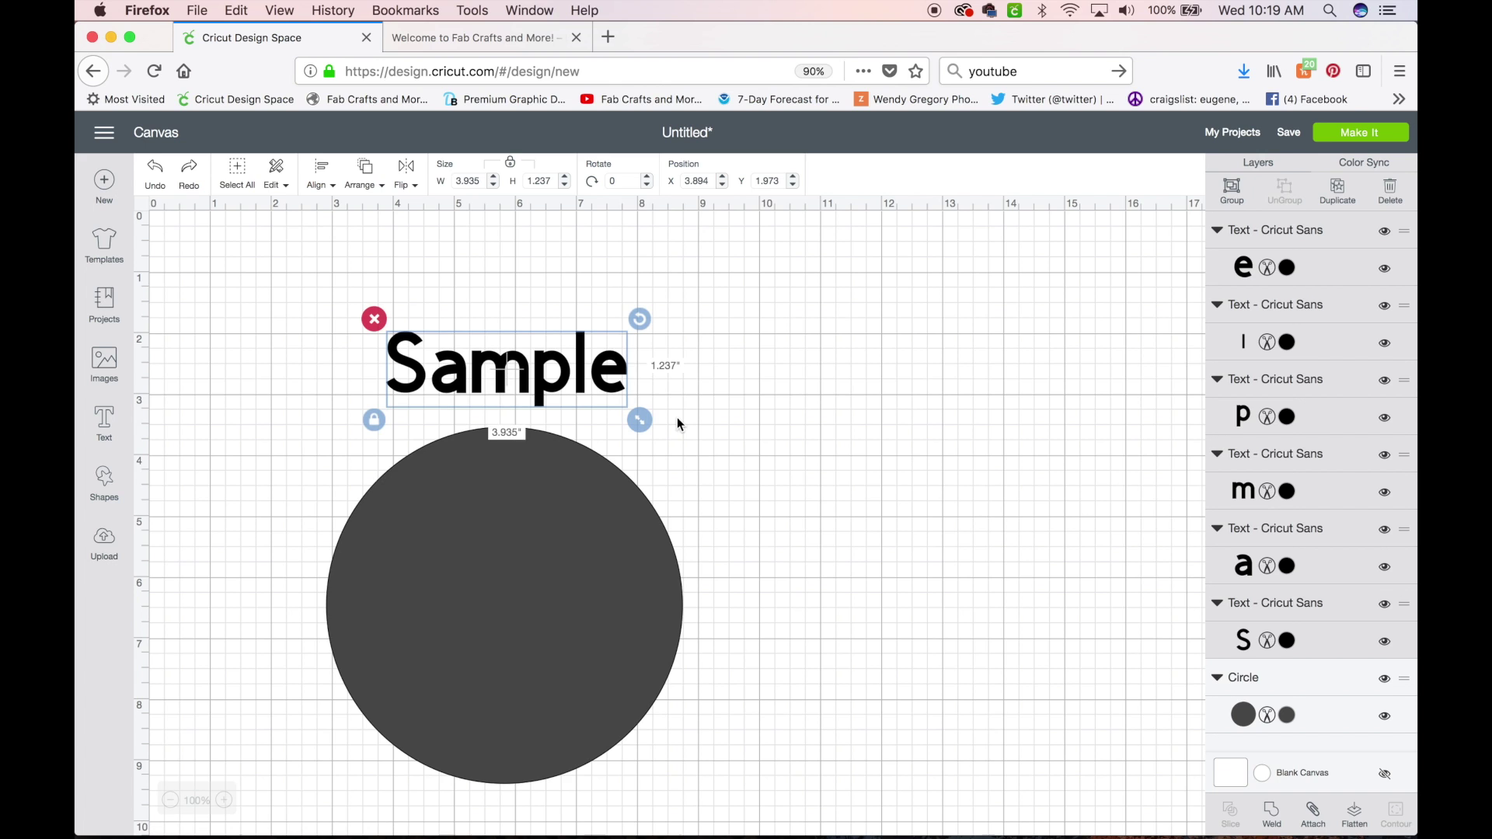
{"action": "left_click_drag", "start_coordinate": [639, 420], "coordinate": [722, 427]}
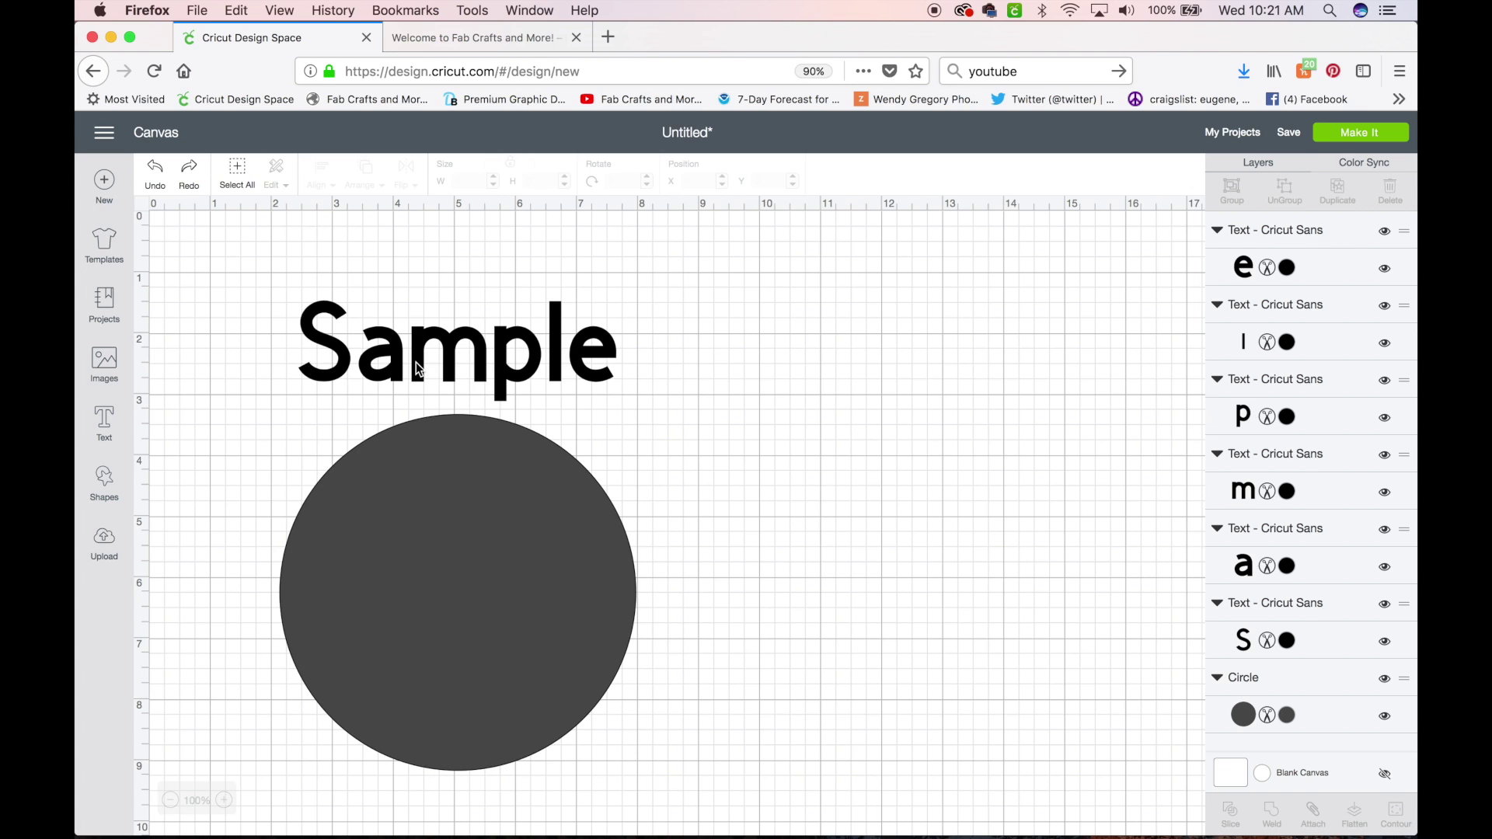
{"action": "left_click_drag", "start_coordinate": [296, 294], "coordinate": [700, 372]}
{"action": "left_click", "coordinate": [1233, 190]}
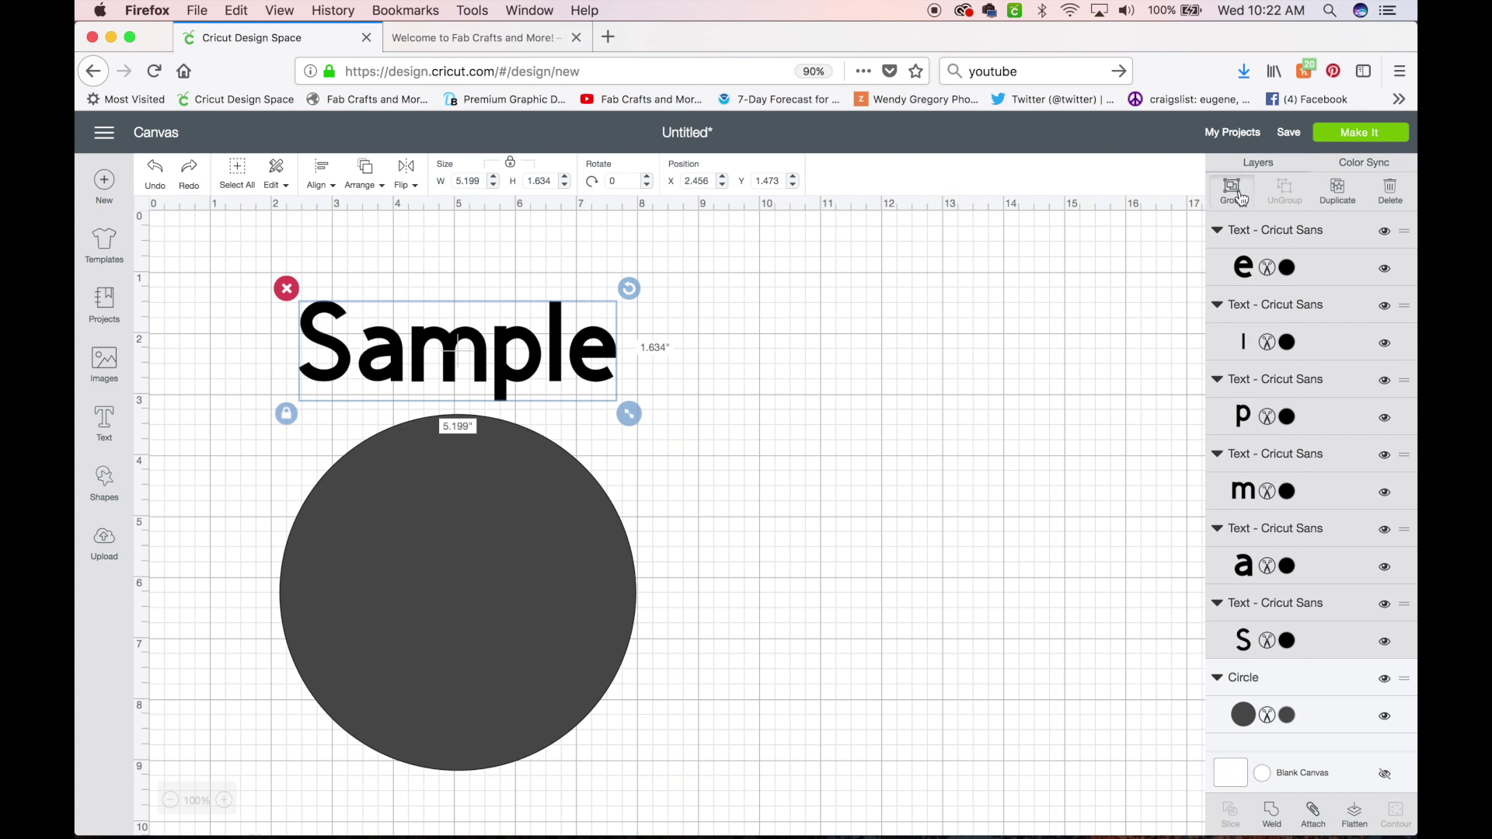
- Align the grouped Sample letters and the circle with Center Horizontally
{"action": "left_click_drag", "start_coordinate": [339, 268], "coordinate": [560, 666]}
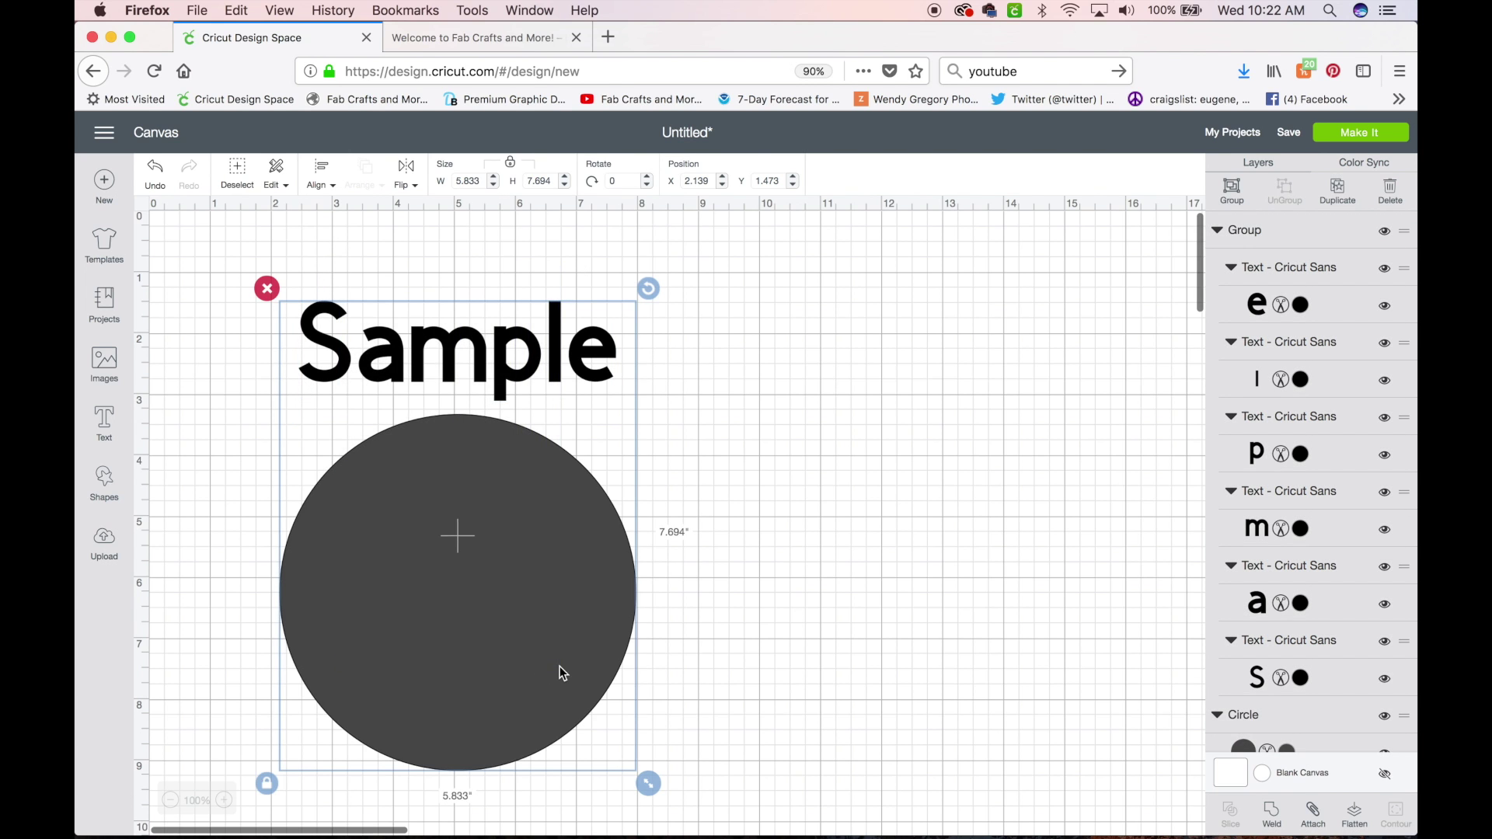
{"action": "left_click", "coordinate": [324, 174]}
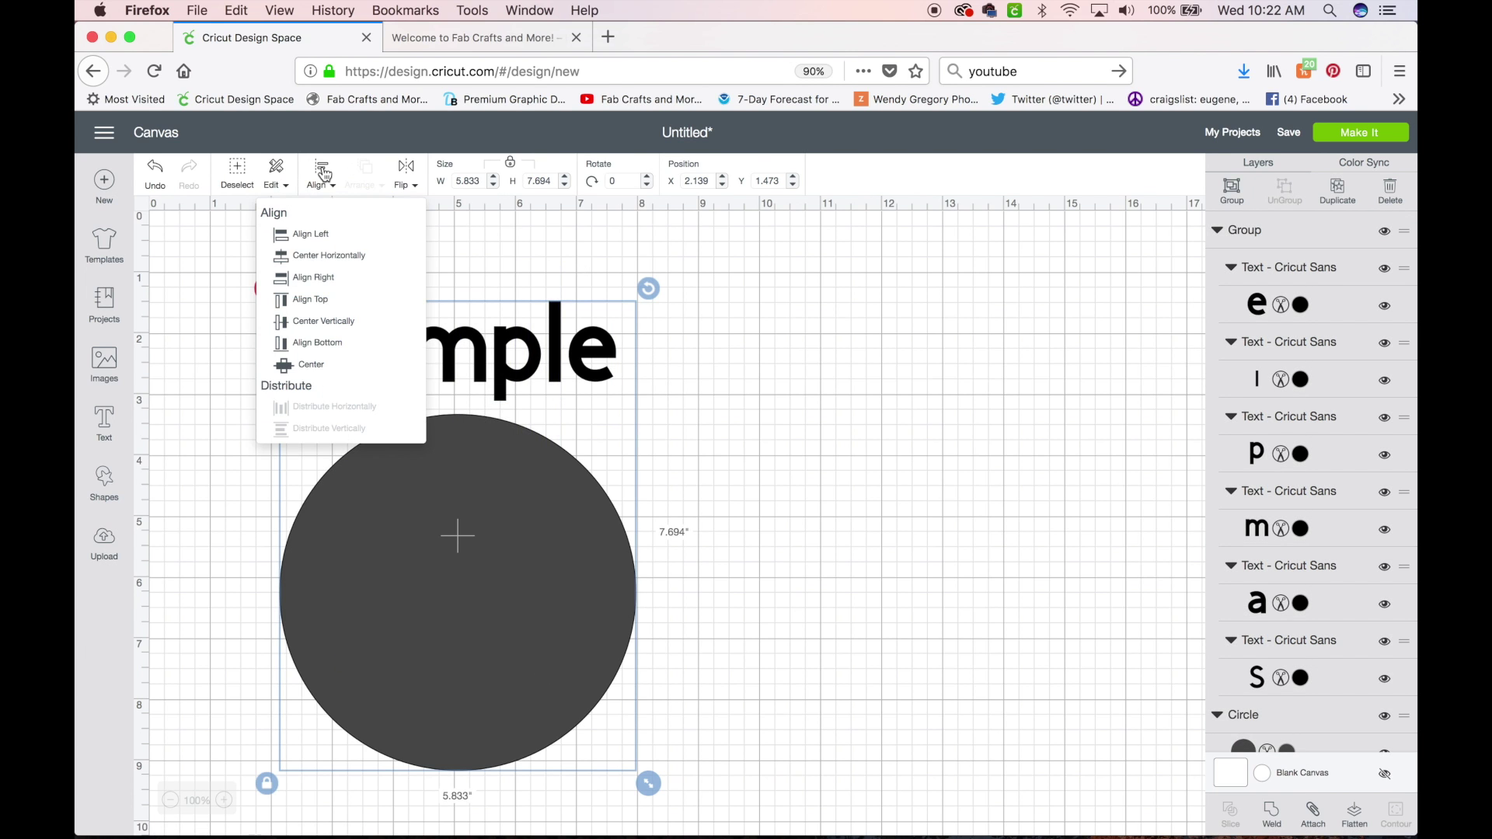
{"action": "left_click", "coordinate": [322, 257]}
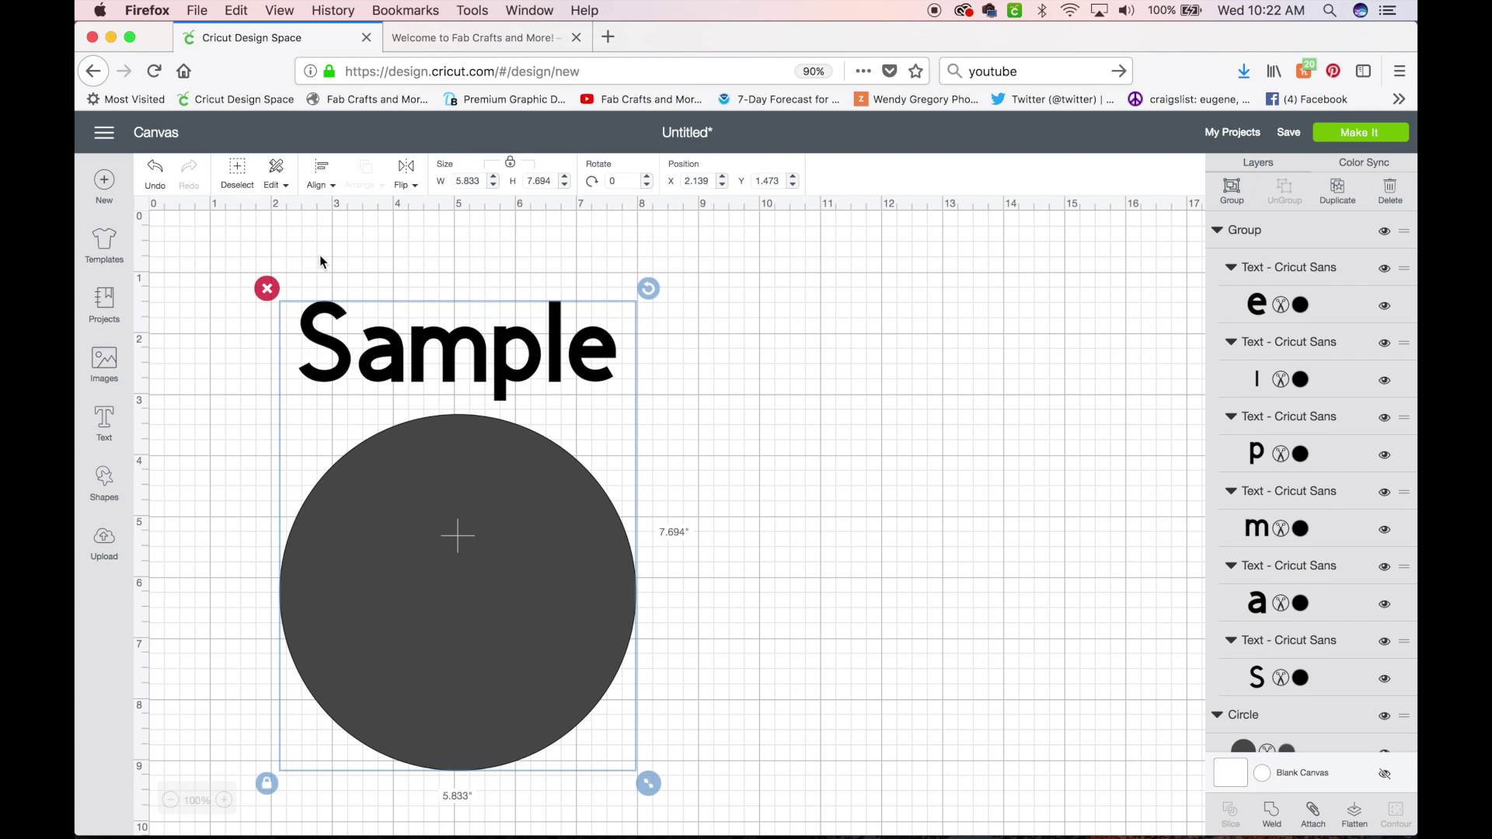
{"action": "left_click", "coordinate": [823, 453]}
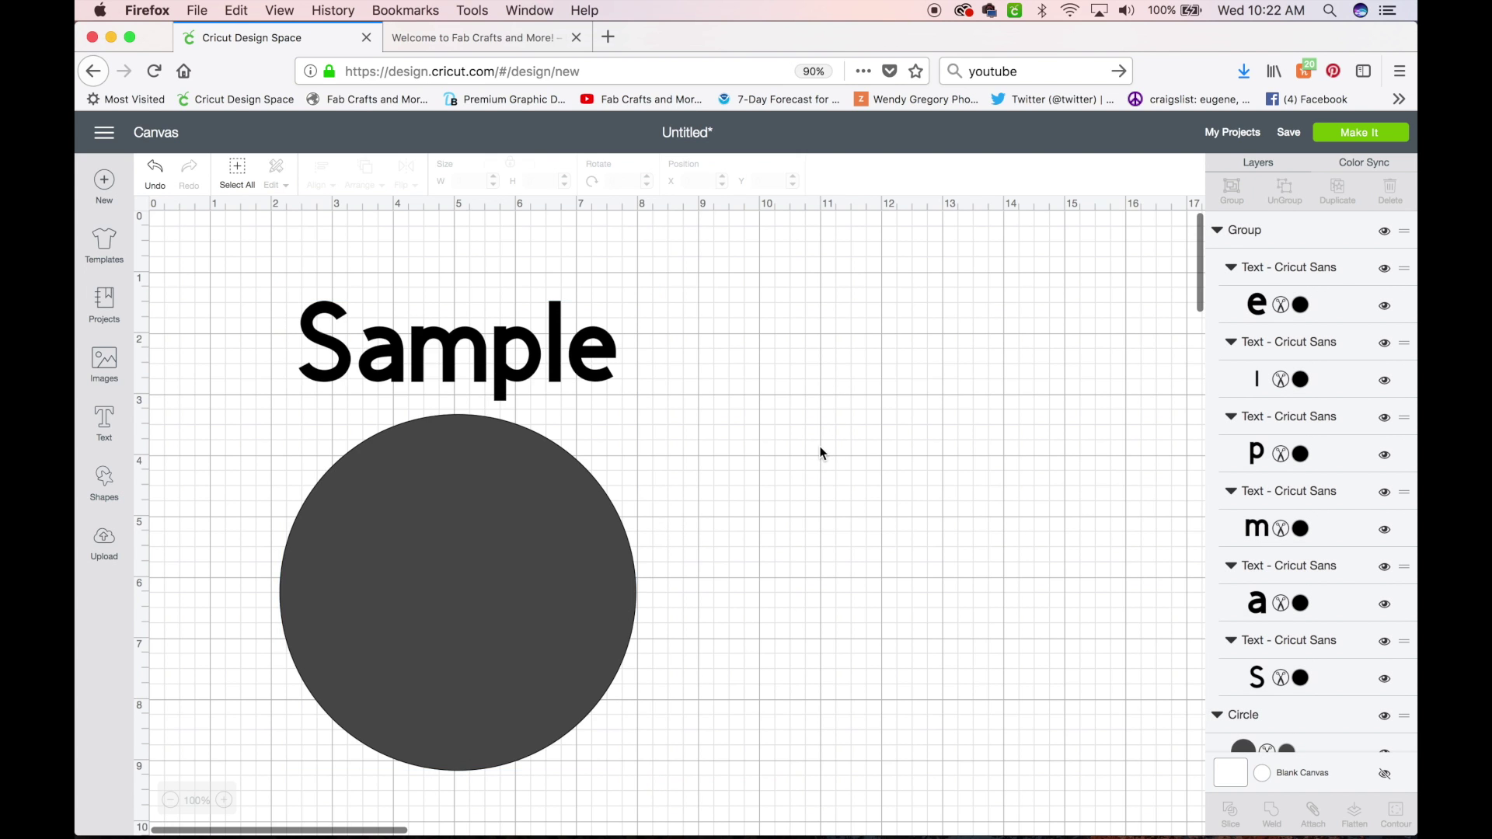
- Ungroup the centered Sample letters and check that m, p, l and e can each be selected individually
{"action": "left_click", "coordinate": [436, 336]}
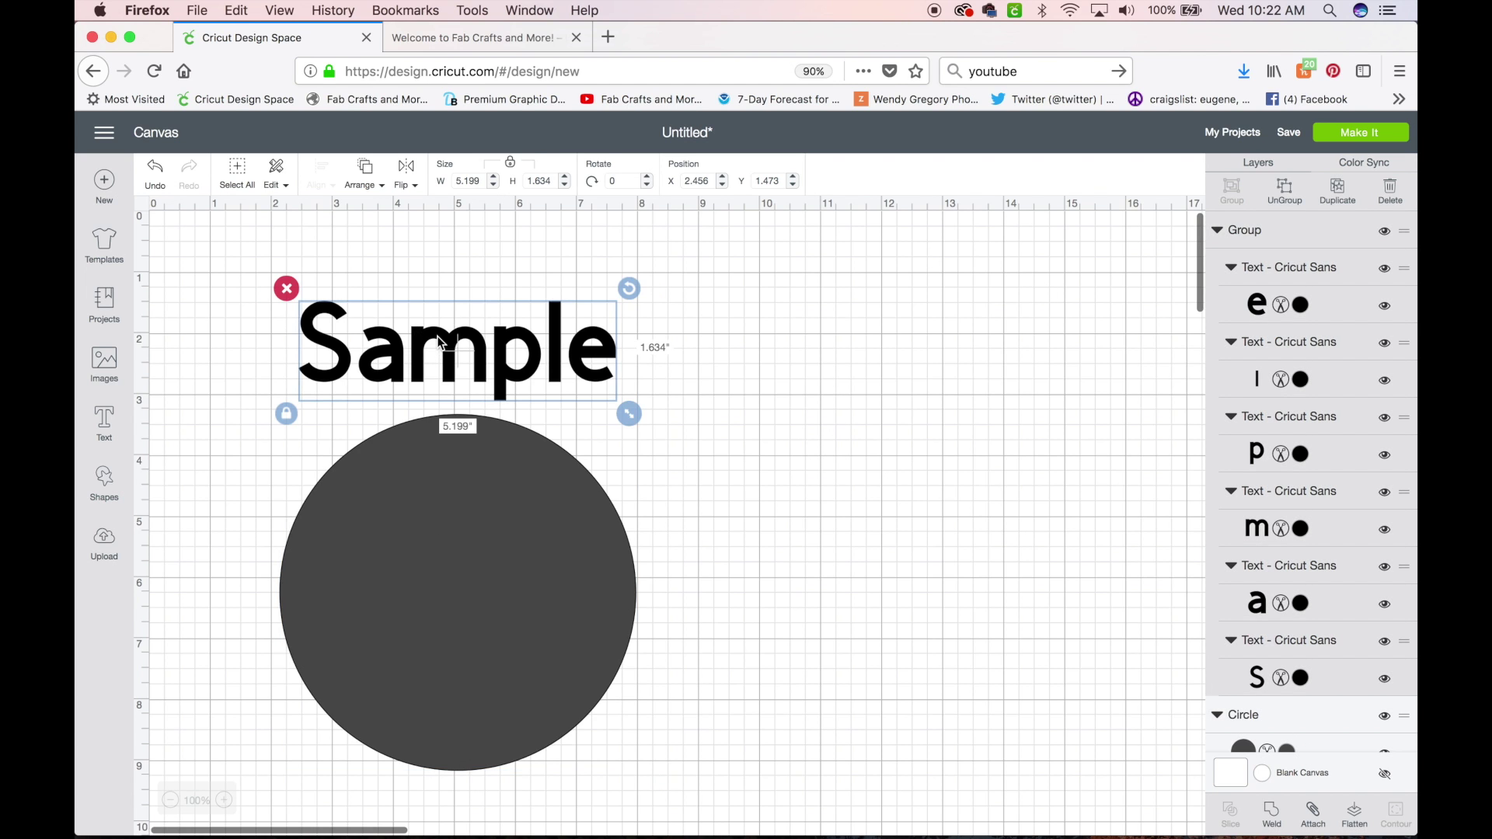
{"action": "left_click", "coordinate": [1285, 192]}
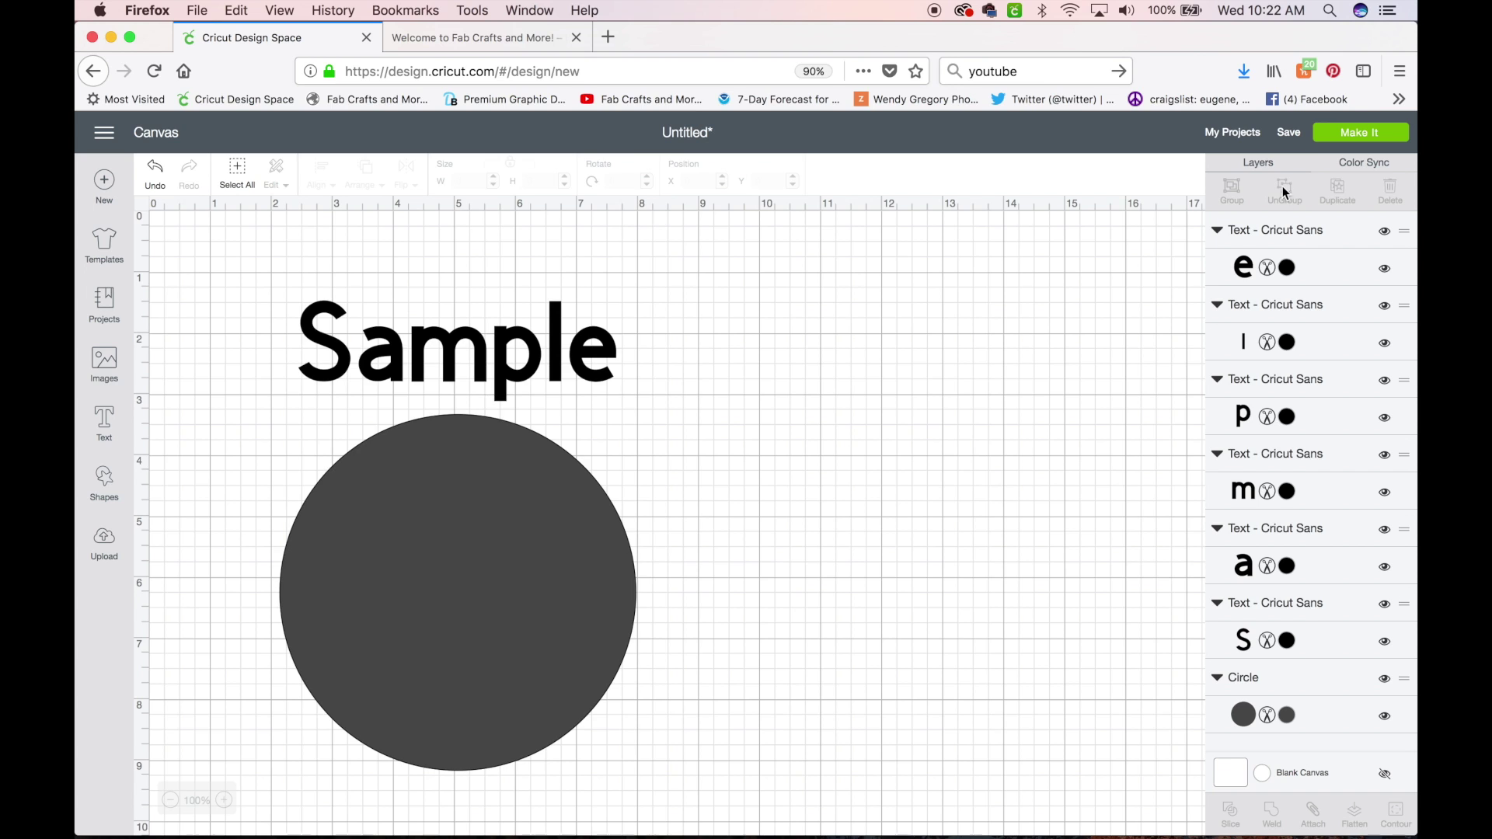
{"action": "left_click", "coordinate": [449, 338]}
{"action": "left_click", "coordinate": [524, 339]}
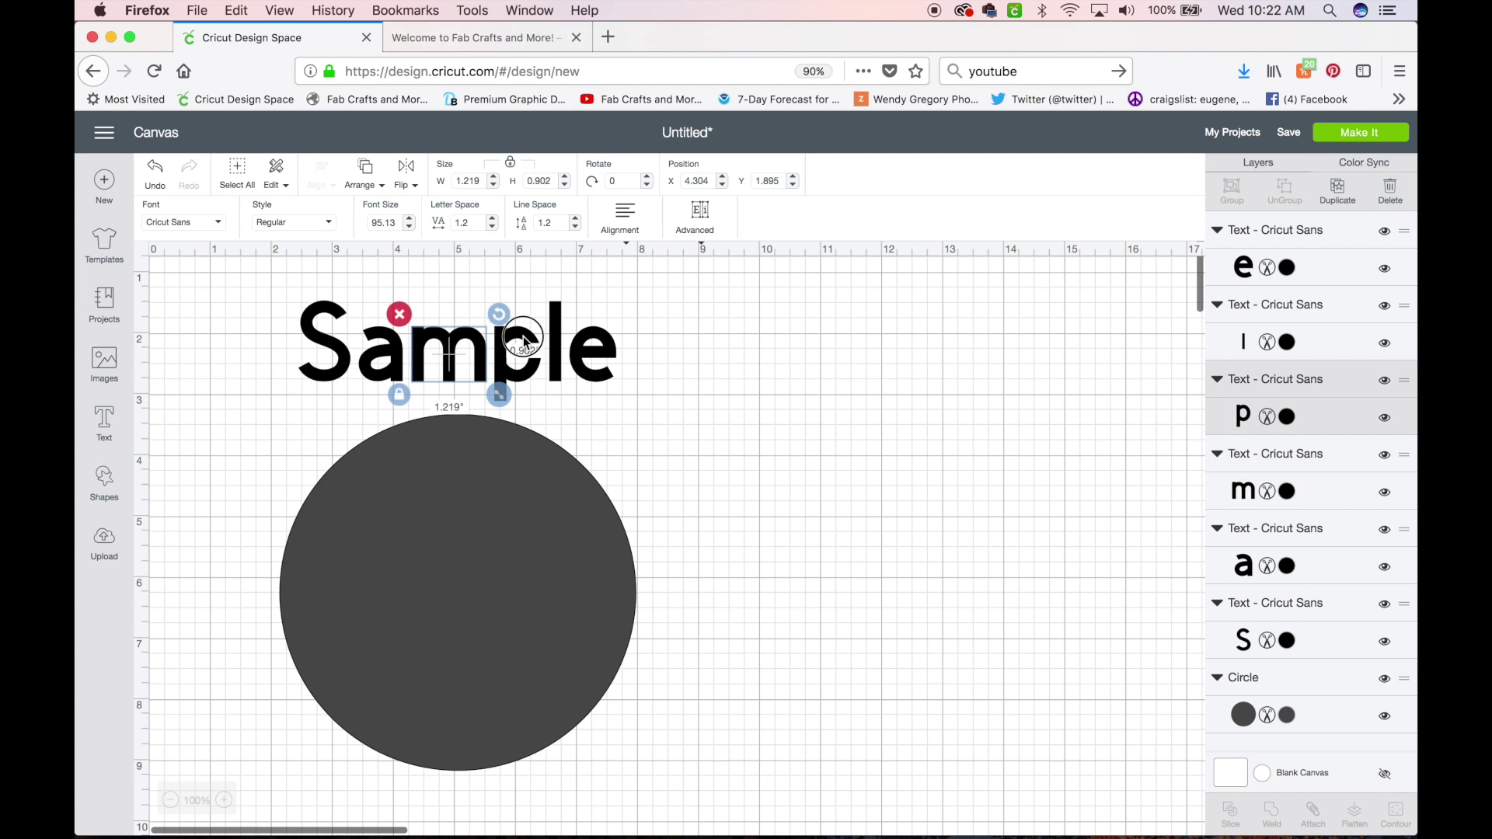
{"action": "left_click", "coordinate": [556, 344]}
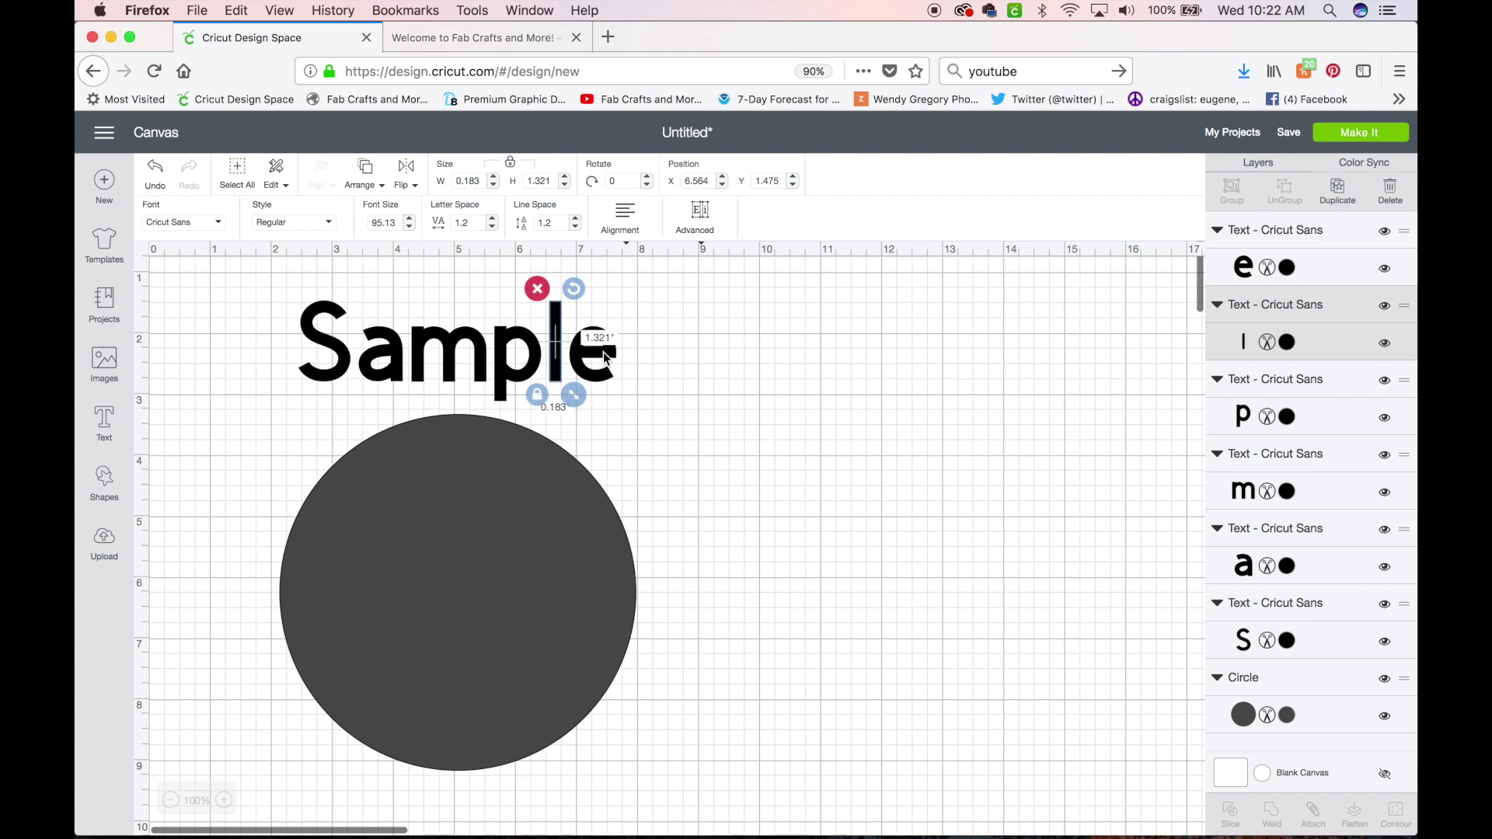
{"action": "left_click", "coordinate": [605, 357]}
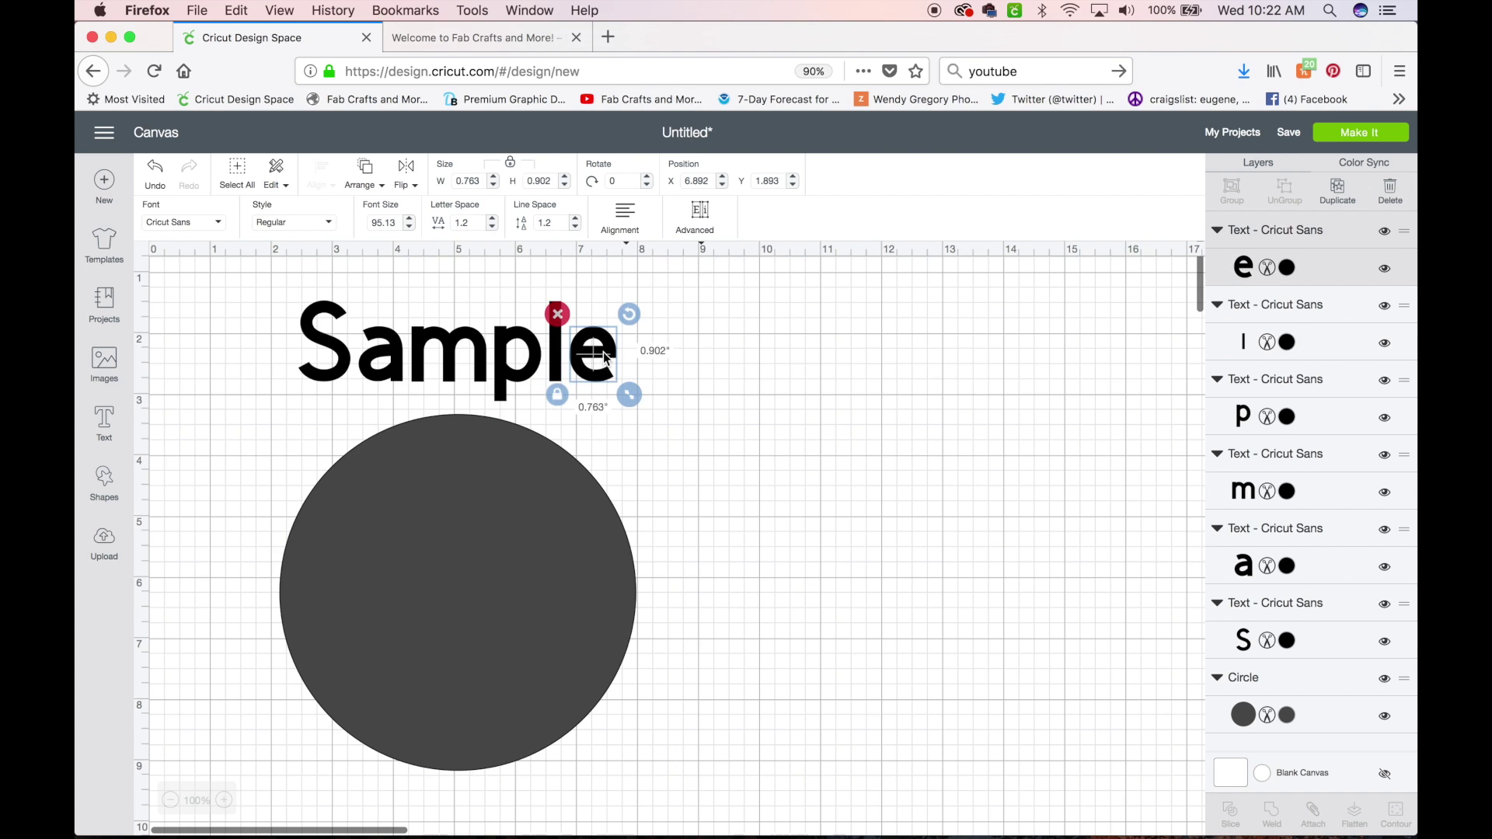
- Move the letter m down to just above the circle's top edge and rotate it to about 357.24°
{"action": "left_click", "coordinate": [454, 352]}
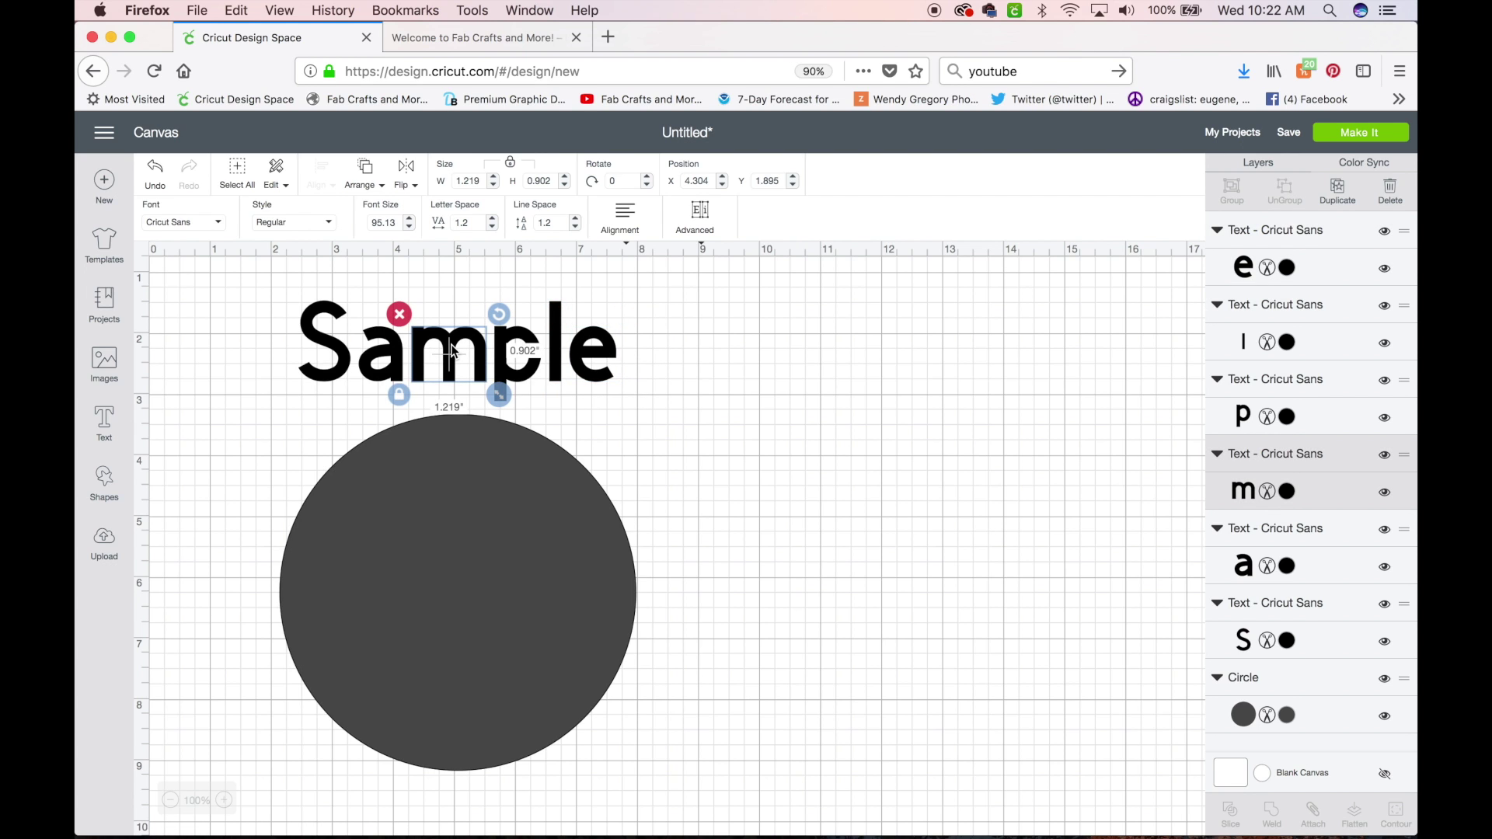
{"action": "mouse_move", "coordinate": [454, 351]}
{"action": "left_mouse_down"}
{"action": "mouse_move", "coordinate": [449, 385]}
{"action": "mouse_move", "coordinate": [436, 289]}
{"action": "mouse_move", "coordinate": [449, 402]}
{"action": "mouse_move", "coordinate": [448, 282]}
{"action": "mouse_move", "coordinate": [469, 375]}
{"action": "mouse_move", "coordinate": [457, 294]}
{"action": "mouse_move", "coordinate": [467, 352]}
{"action": "mouse_move", "coordinate": [446, 351]}
{"action": "mouse_move", "coordinate": [452, 266]}
{"action": "mouse_move", "coordinate": [450, 381]}
{"action": "left_mouse_up"}
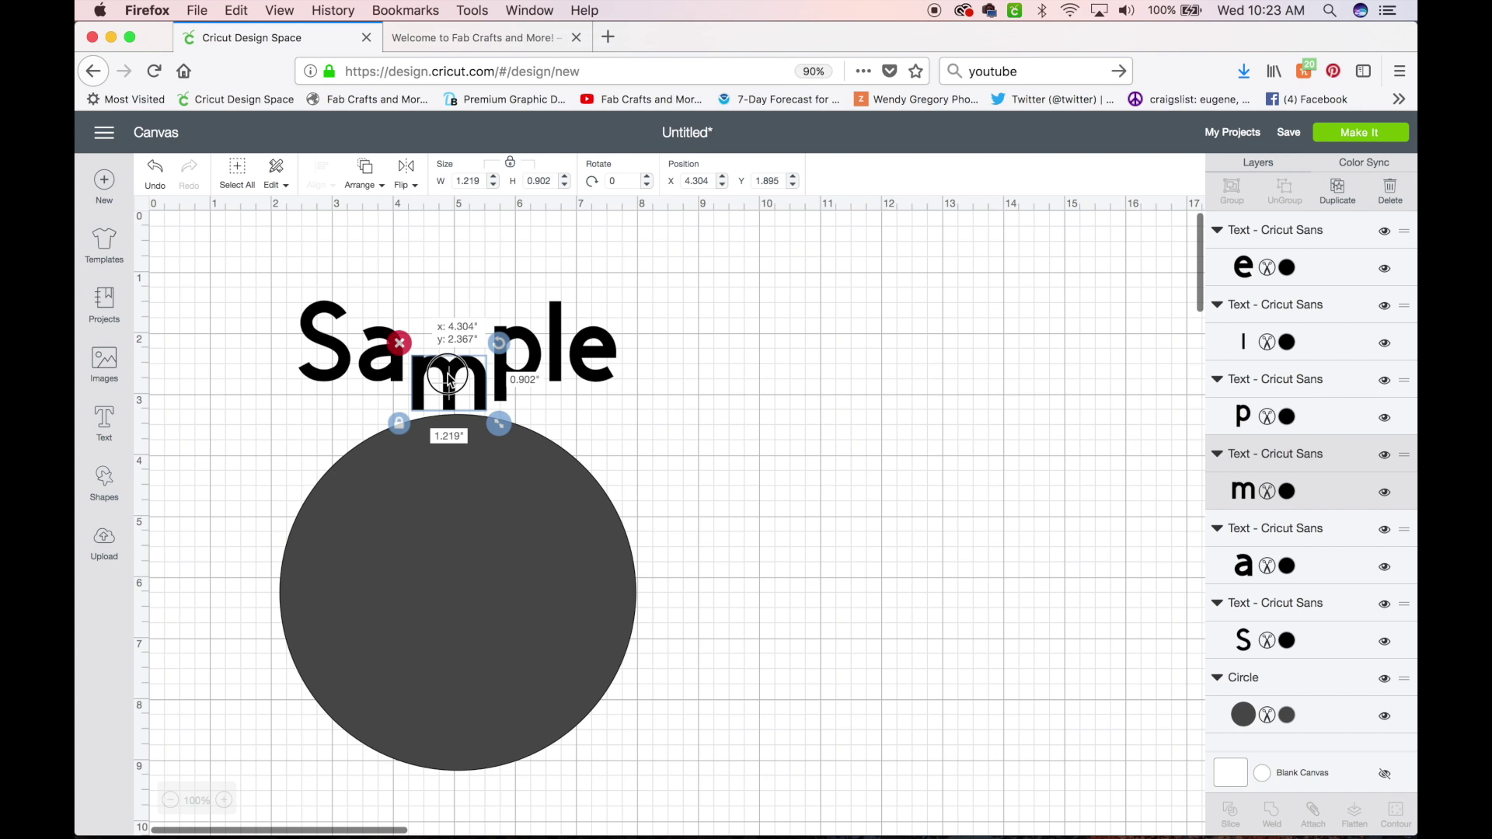
{"action": "left_click_drag", "start_coordinate": [450, 379], "coordinate": [451, 380]}
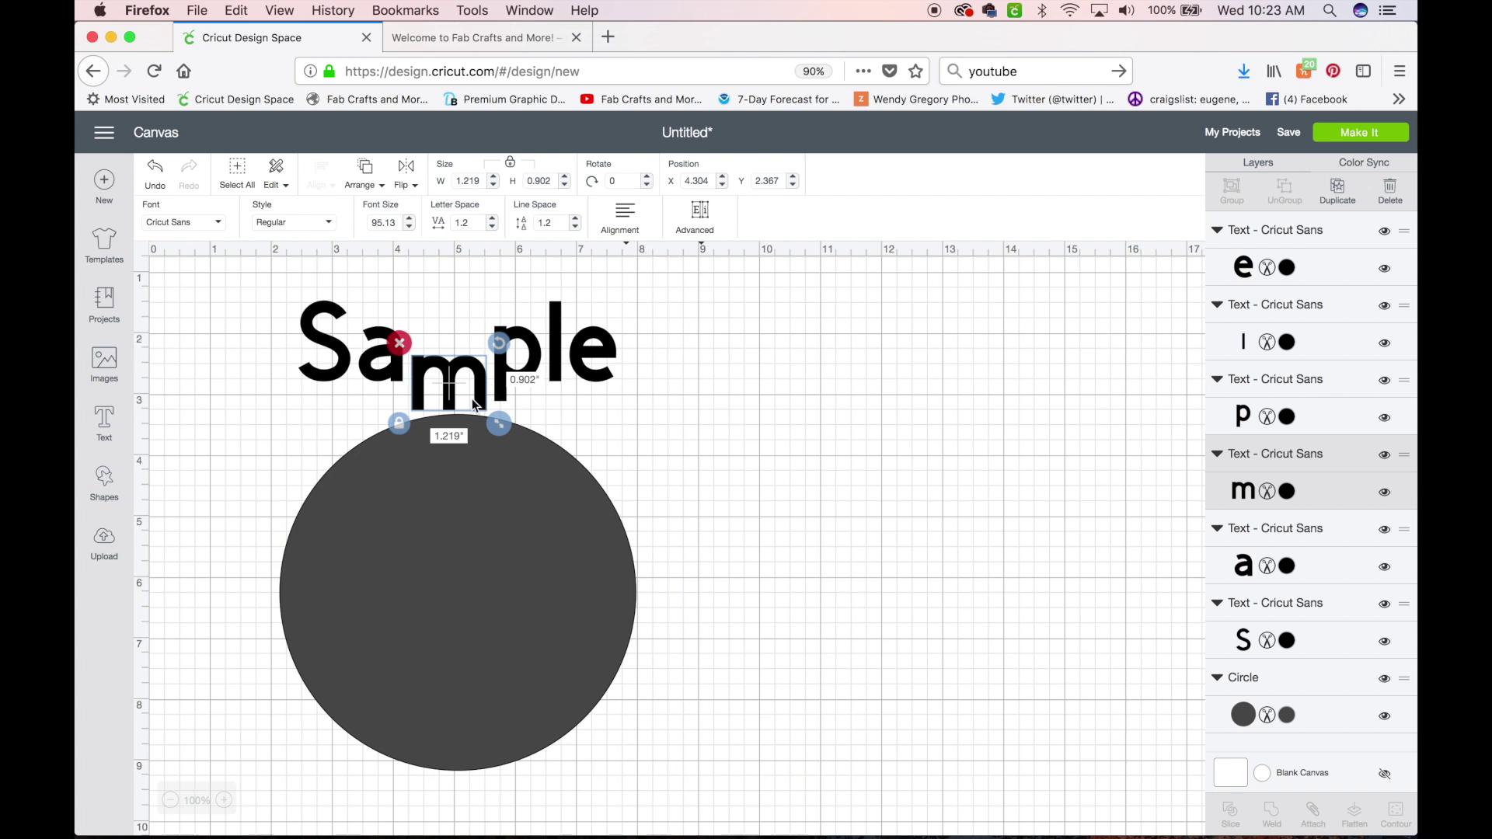
{"action": "left_click_drag", "start_coordinate": [498, 346], "coordinate": [500, 352]}
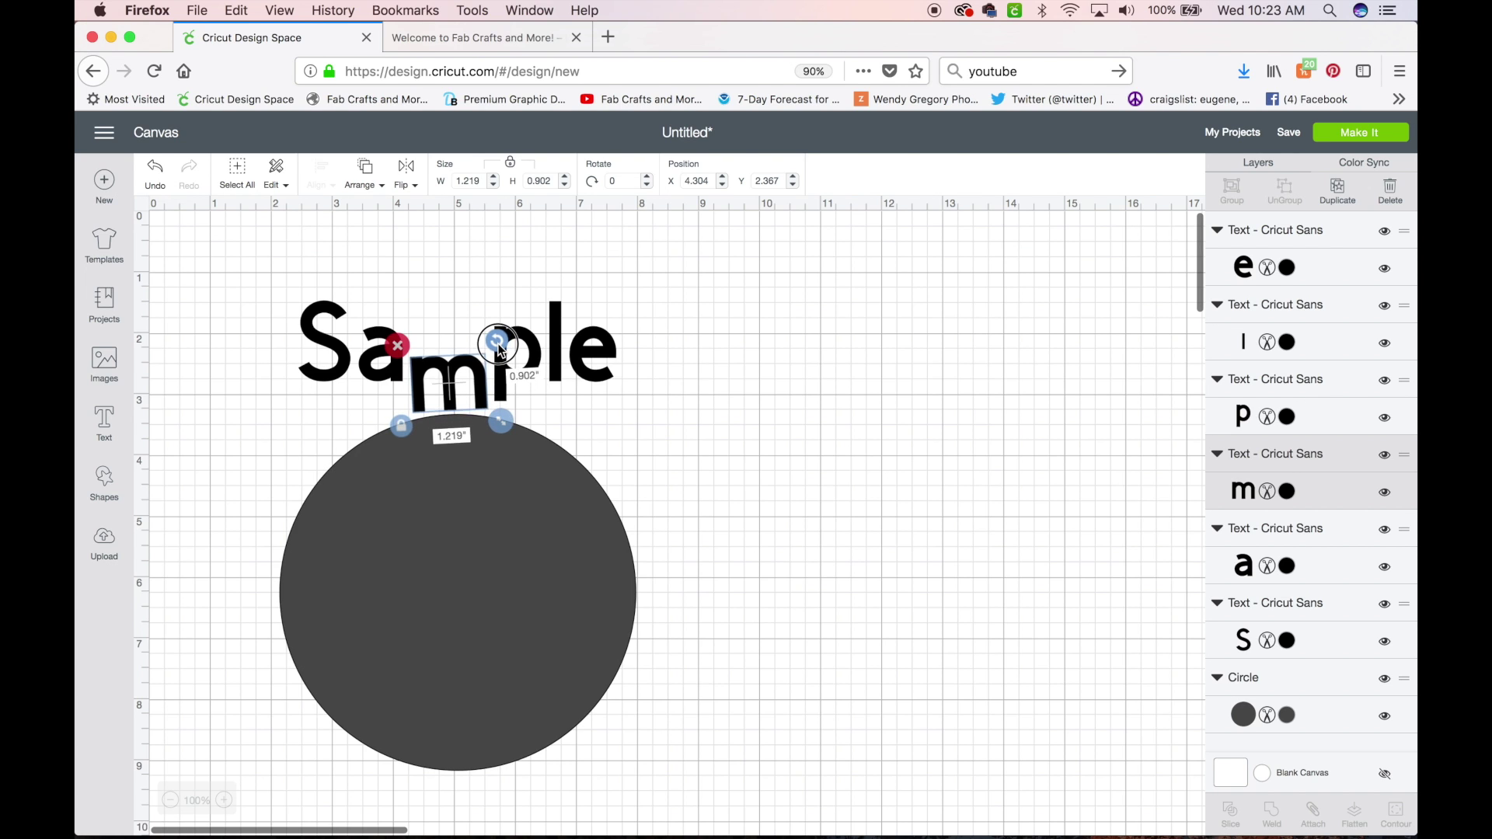
{"action": "left_click_drag", "start_coordinate": [497, 345], "coordinate": [502, 352]}
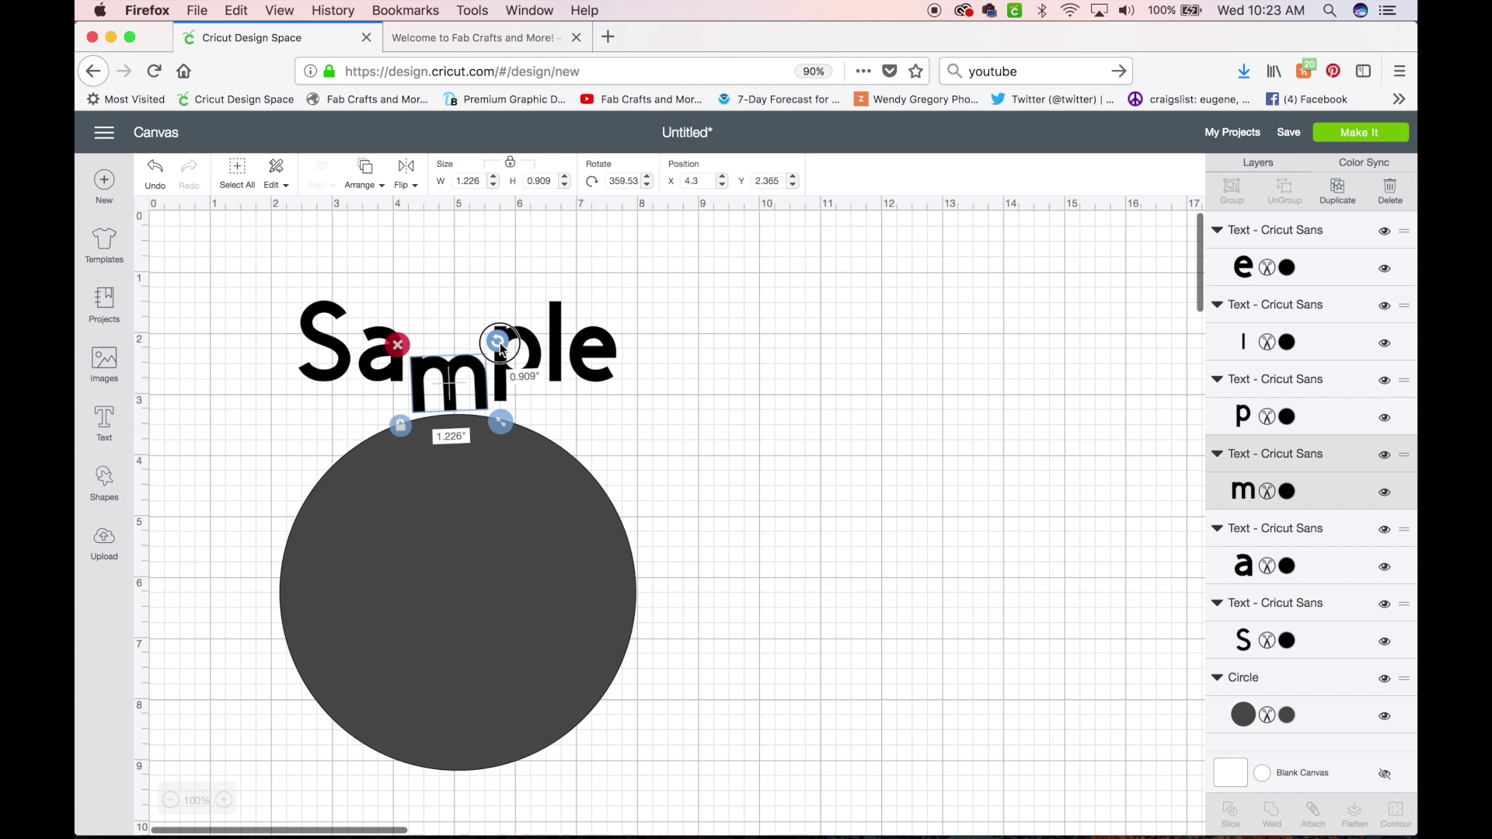
{"action": "left_click_drag", "start_coordinate": [500, 343], "coordinate": [500, 343]}
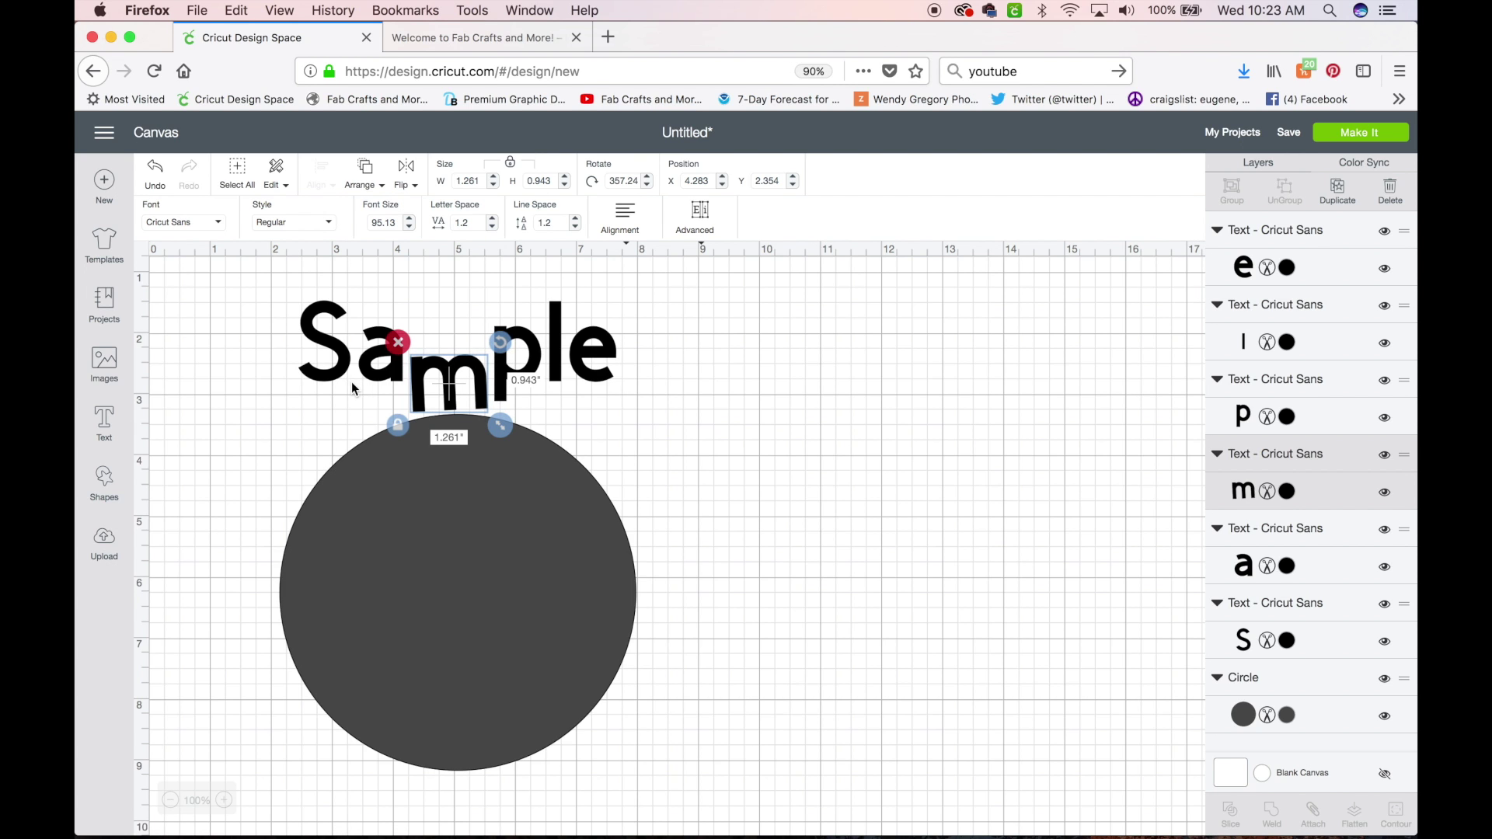
- Move the letter a down against the circle beside m, at about X 3.346, Y 2.602, and rotate it to about 337.97°
{"action": "left_click", "coordinate": [382, 383]}
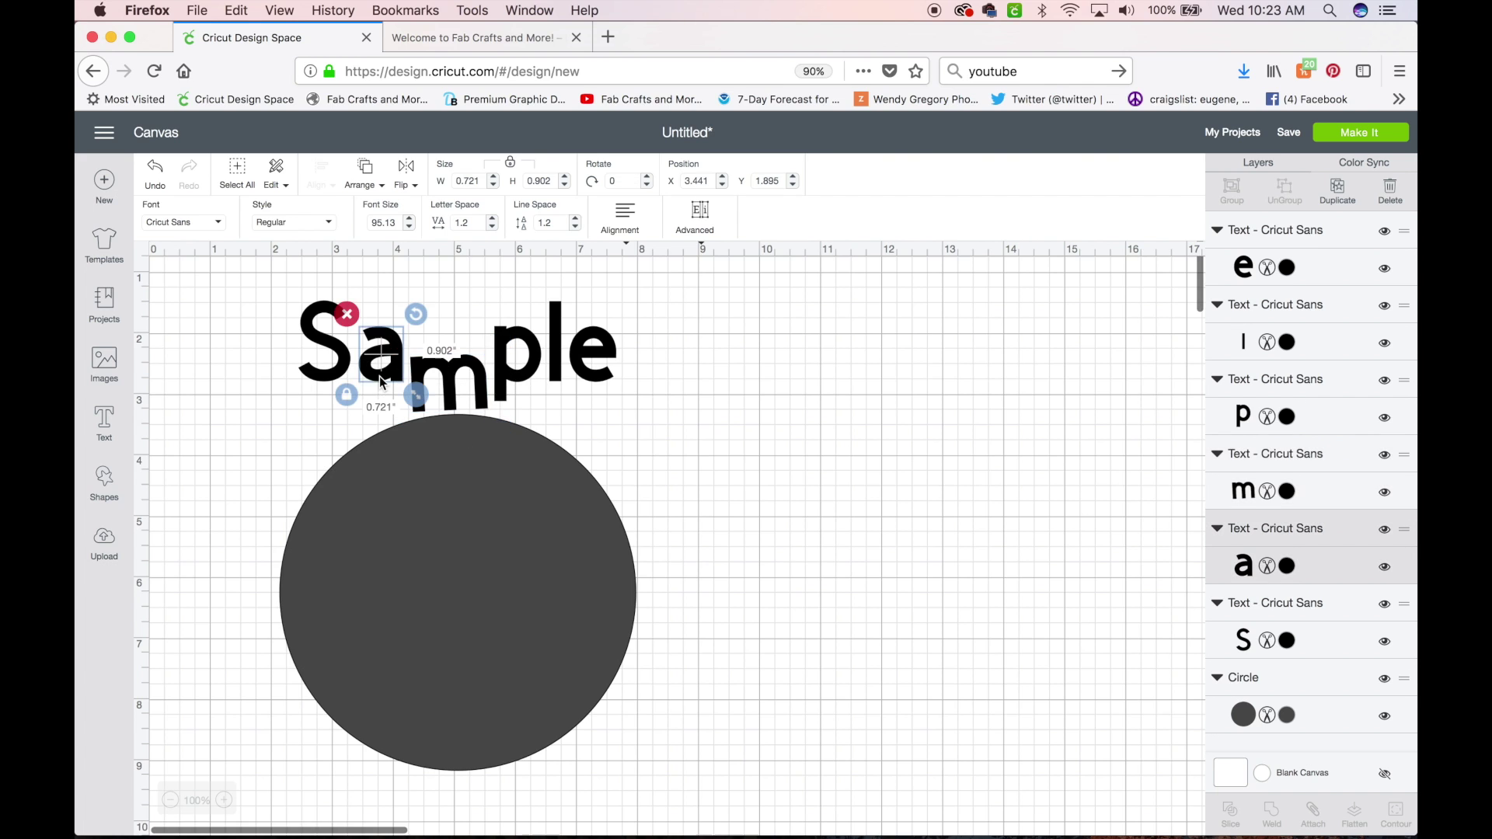
{"action": "left_click", "coordinate": [383, 382]}
{"action": "left_click_drag", "start_coordinate": [382, 382], "coordinate": [380, 414]}
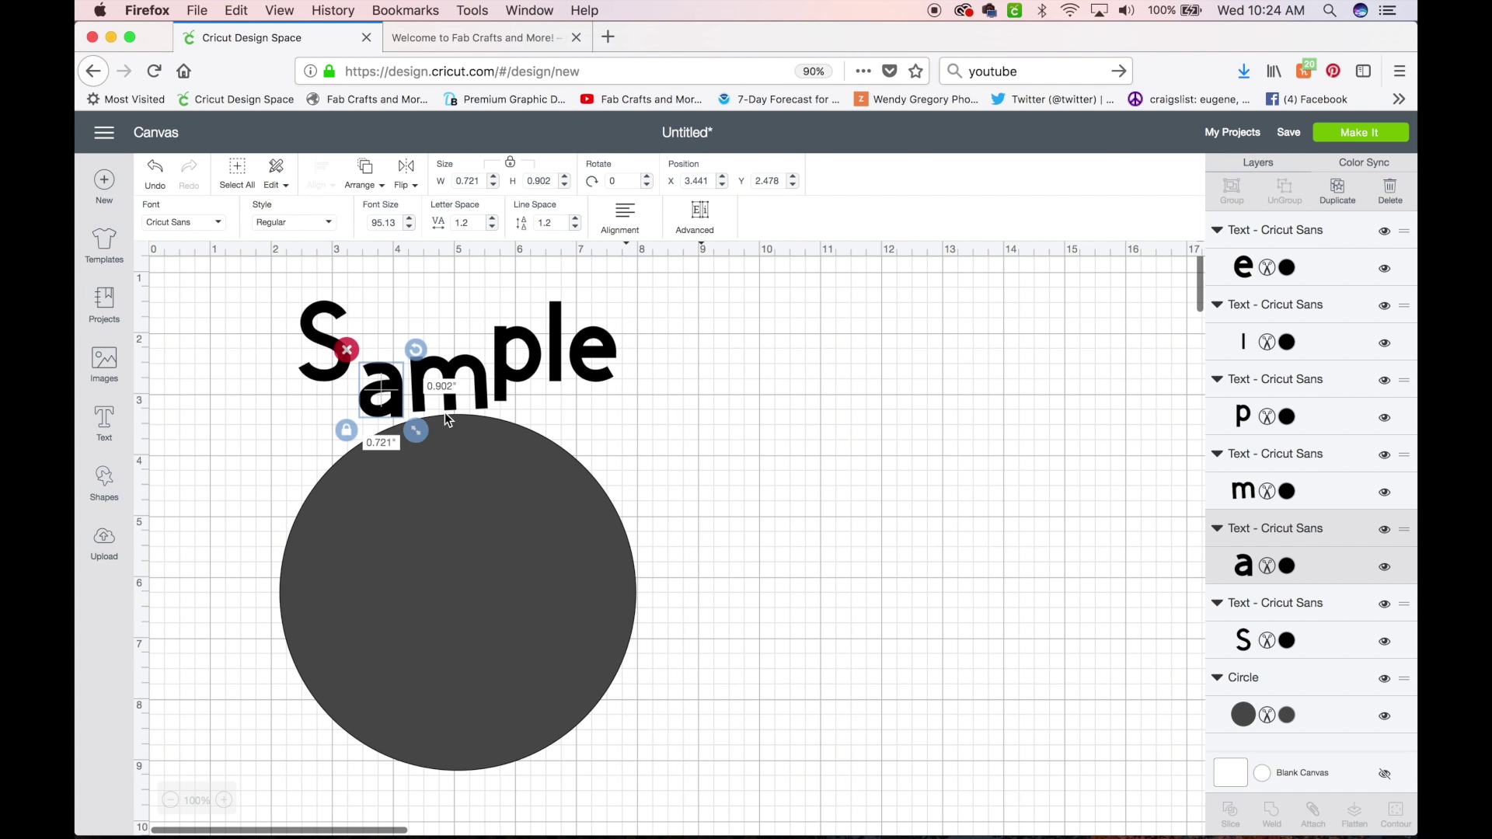
{"action": "left_click_drag", "start_coordinate": [384, 410], "coordinate": [382, 409]}
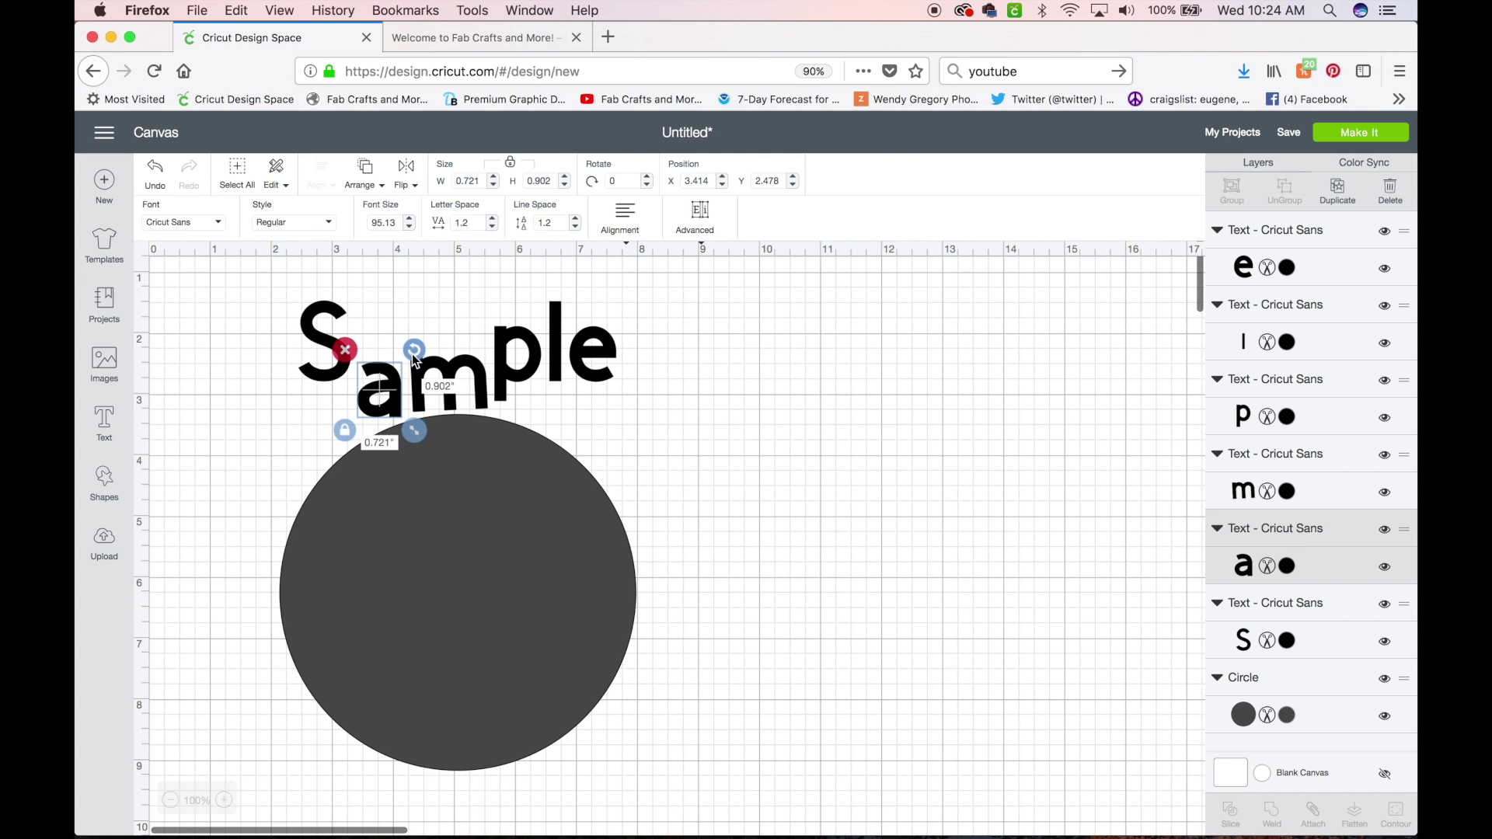
{"action": "left_click_drag", "start_coordinate": [413, 351], "coordinate": [387, 405]}
{"action": "left_click_drag", "start_coordinate": [418, 355], "coordinate": [415, 349]}
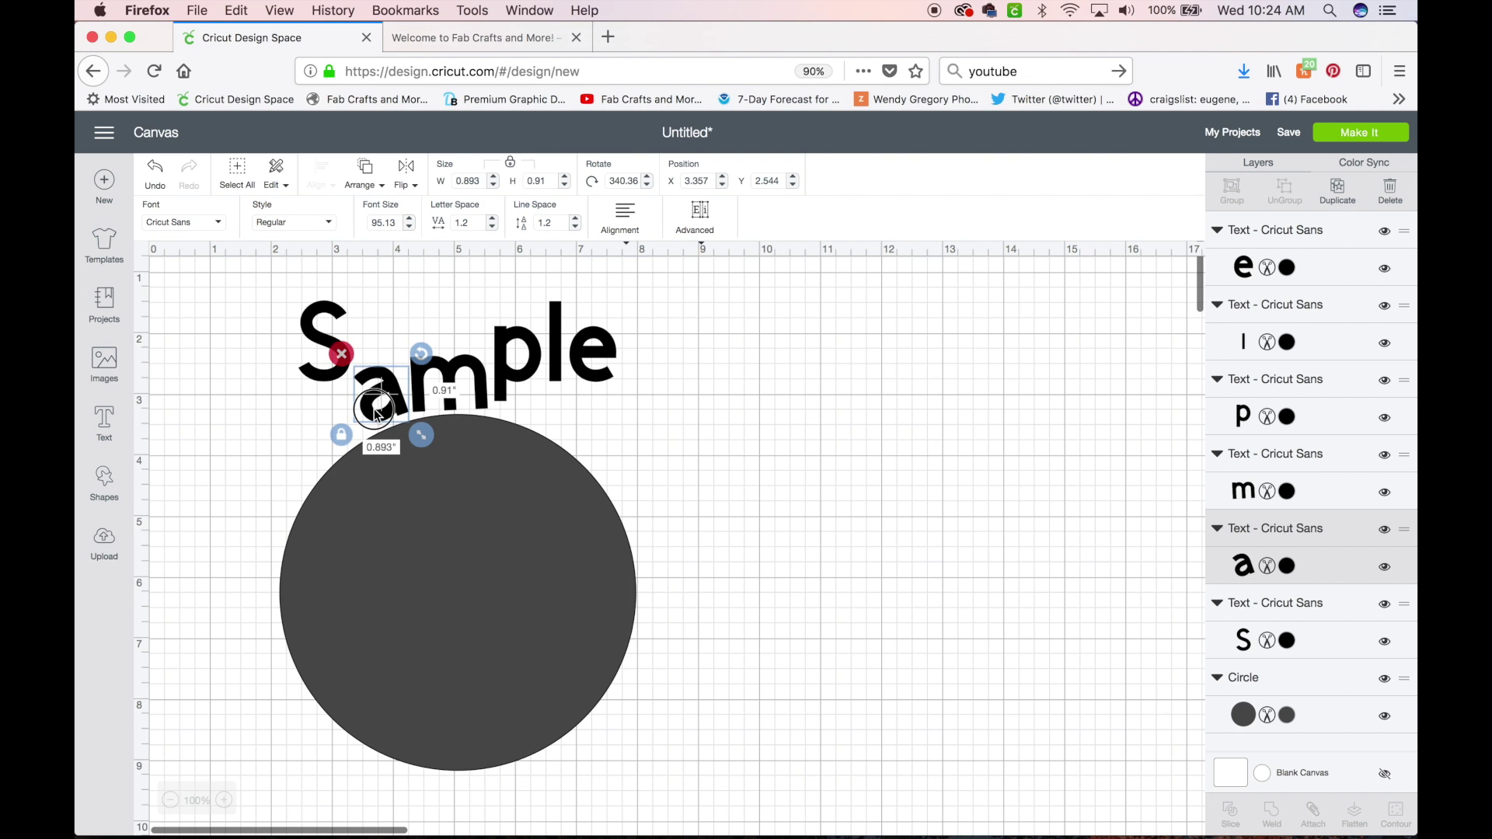
{"action": "left_click_drag", "start_coordinate": [376, 415], "coordinate": [376, 420]}
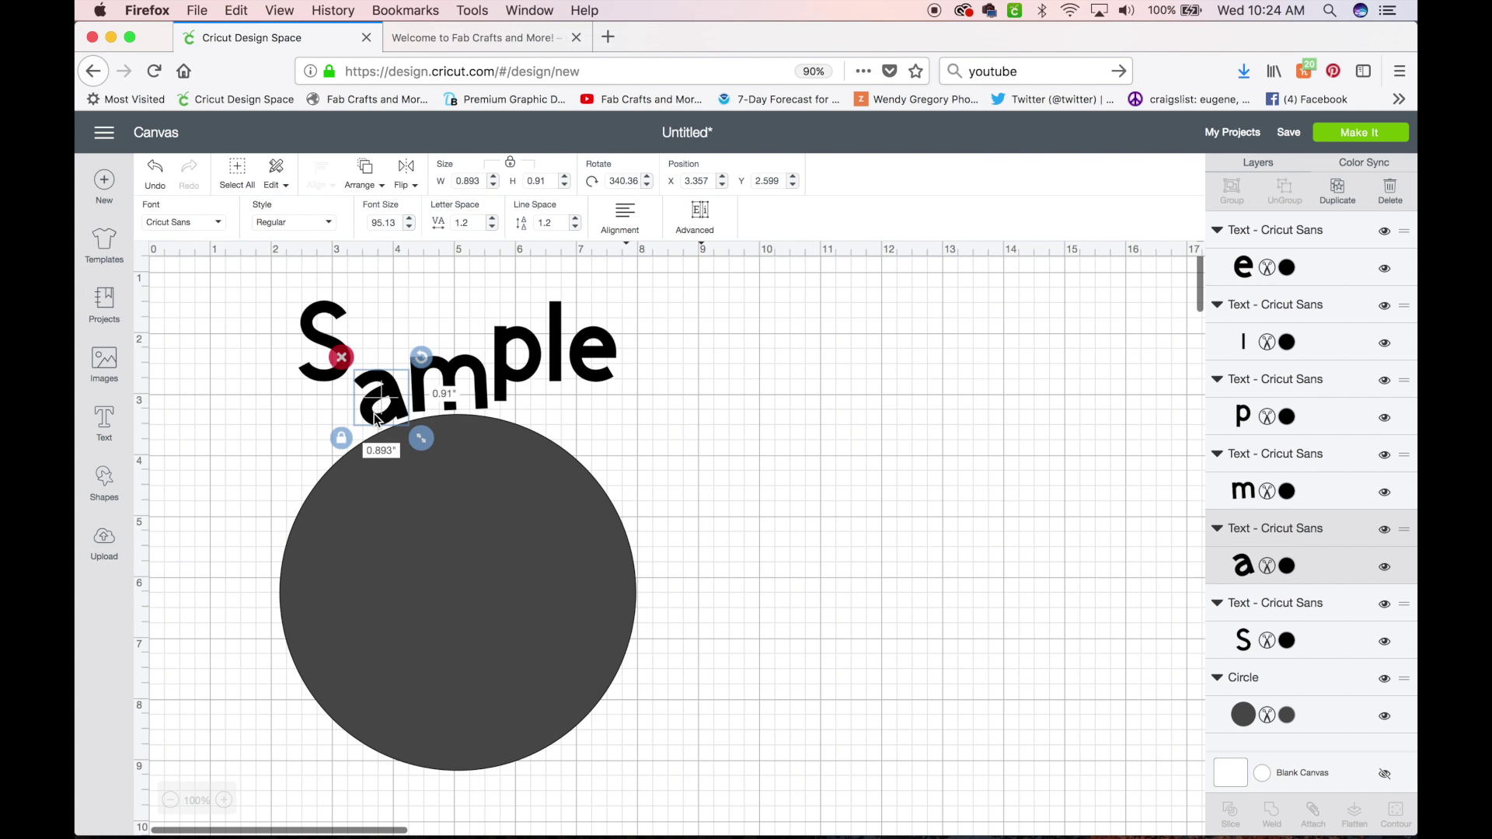
{"action": "left_click_drag", "start_coordinate": [425, 364], "coordinate": [425, 361]}
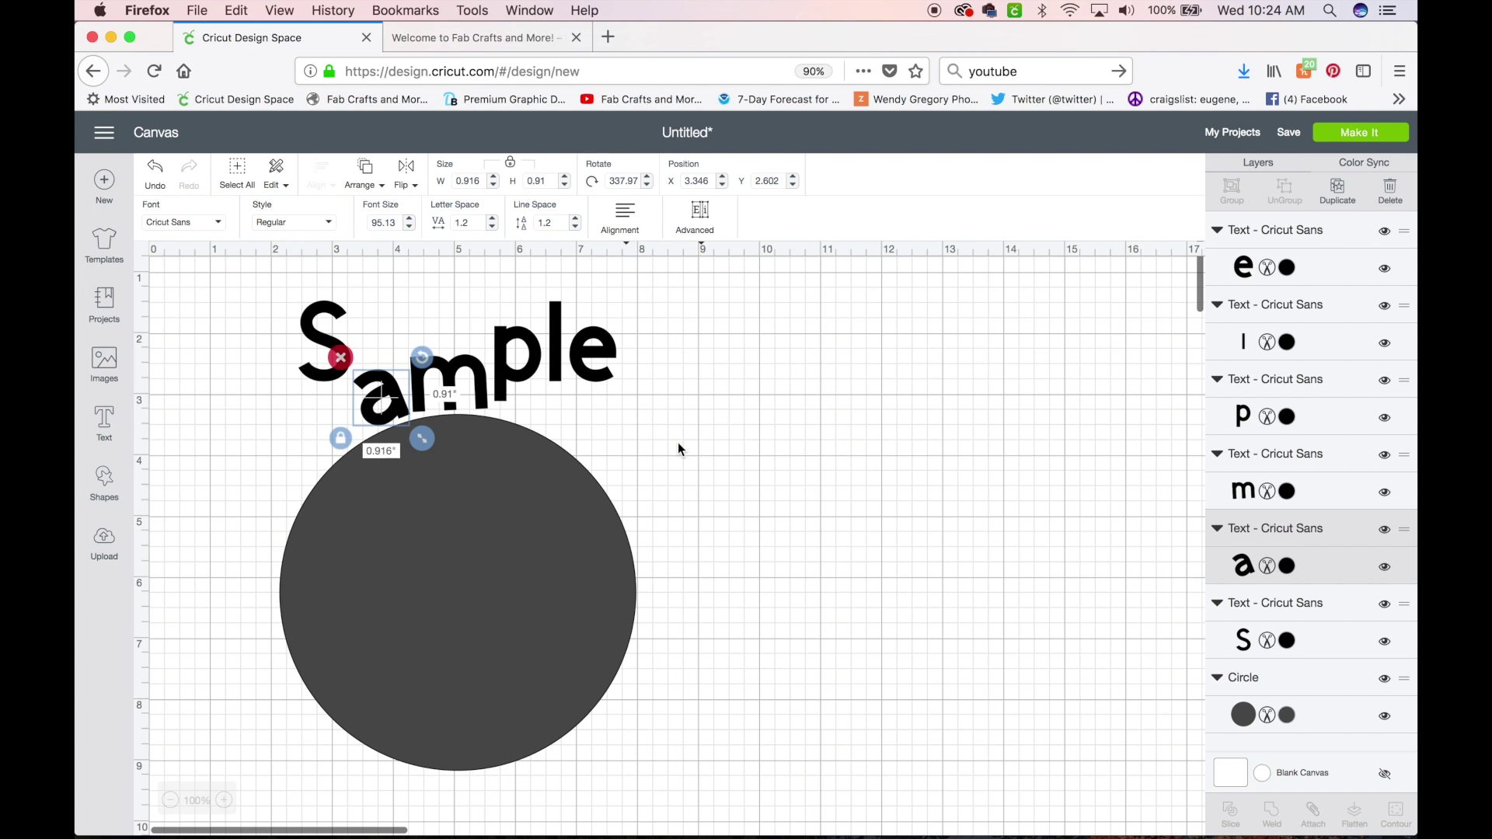
- Lower the letter p onto the circle's edge beside m and rotate it to about 10.64°
{"action": "left_click", "coordinate": [507, 376]}
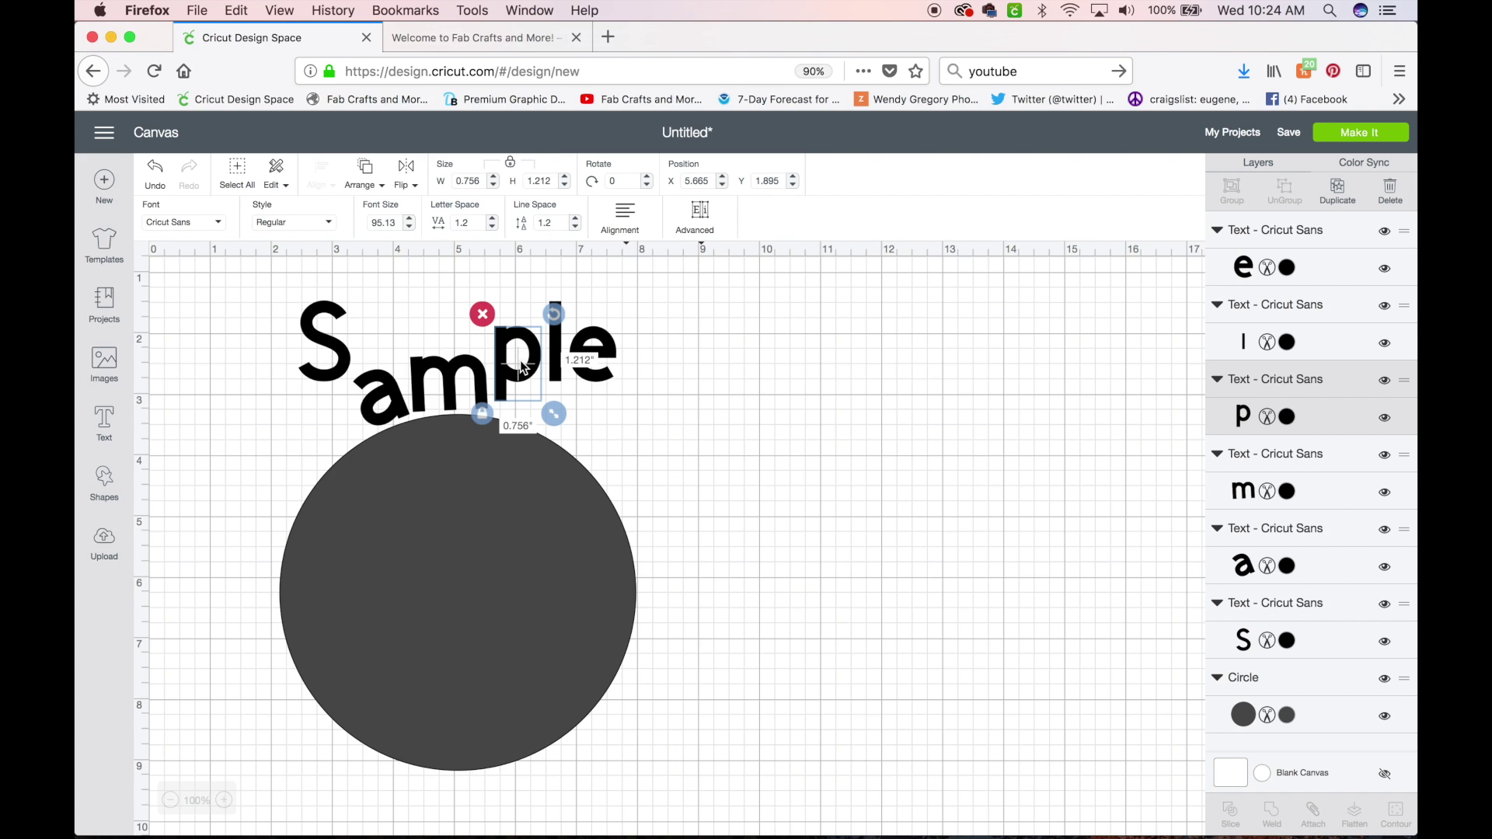
{"action": "left_click_drag", "start_coordinate": [522, 370], "coordinate": [565, 367]}
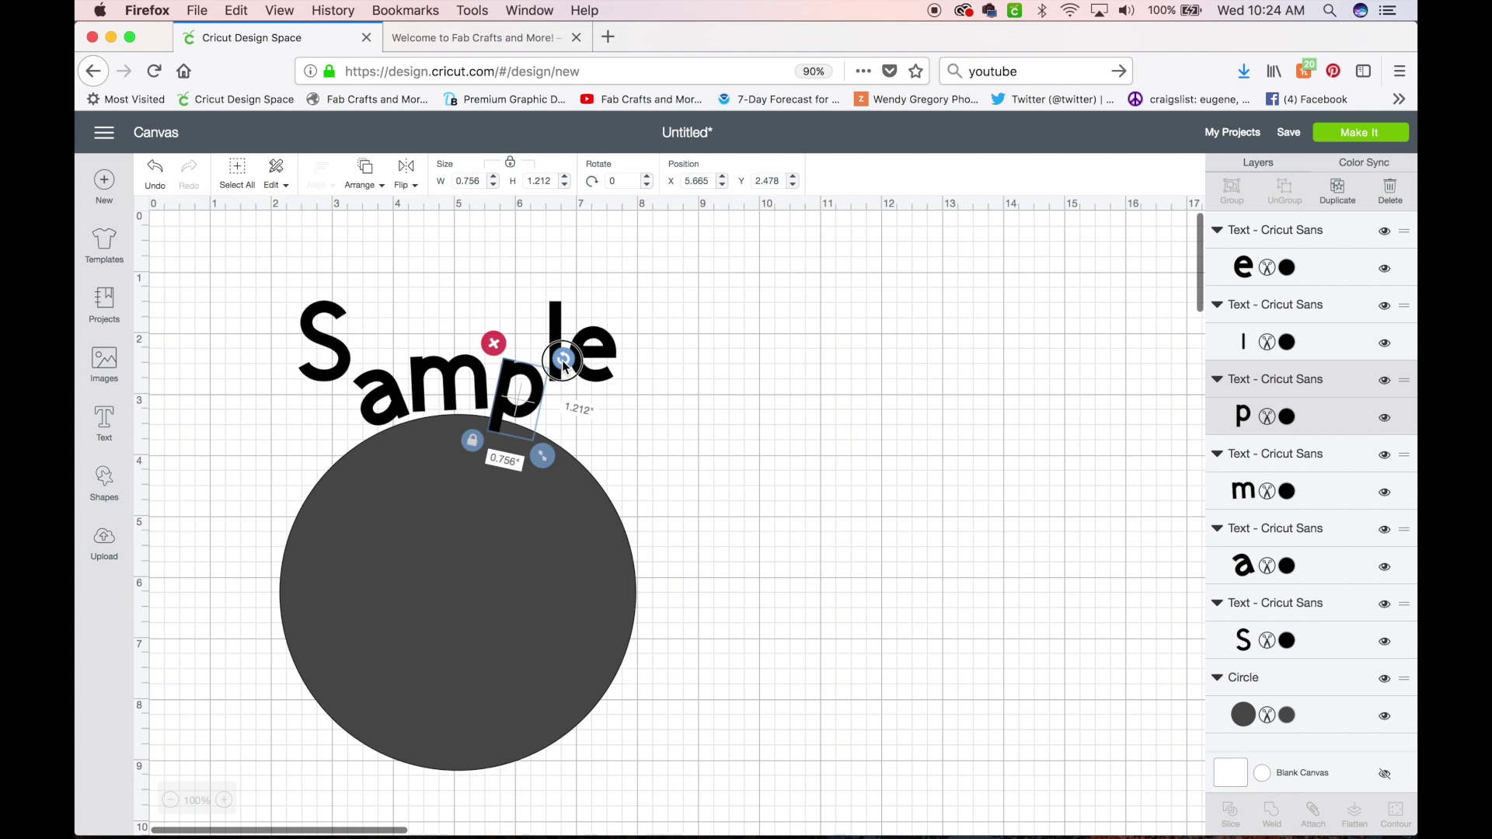
{"action": "mouse_move", "coordinate": [565, 368]}
{"action": "left_mouse_down"}
{"action": "mouse_move", "coordinate": [551, 361]}
{"action": "mouse_move", "coordinate": [567, 374]}
{"action": "left_mouse_up"}
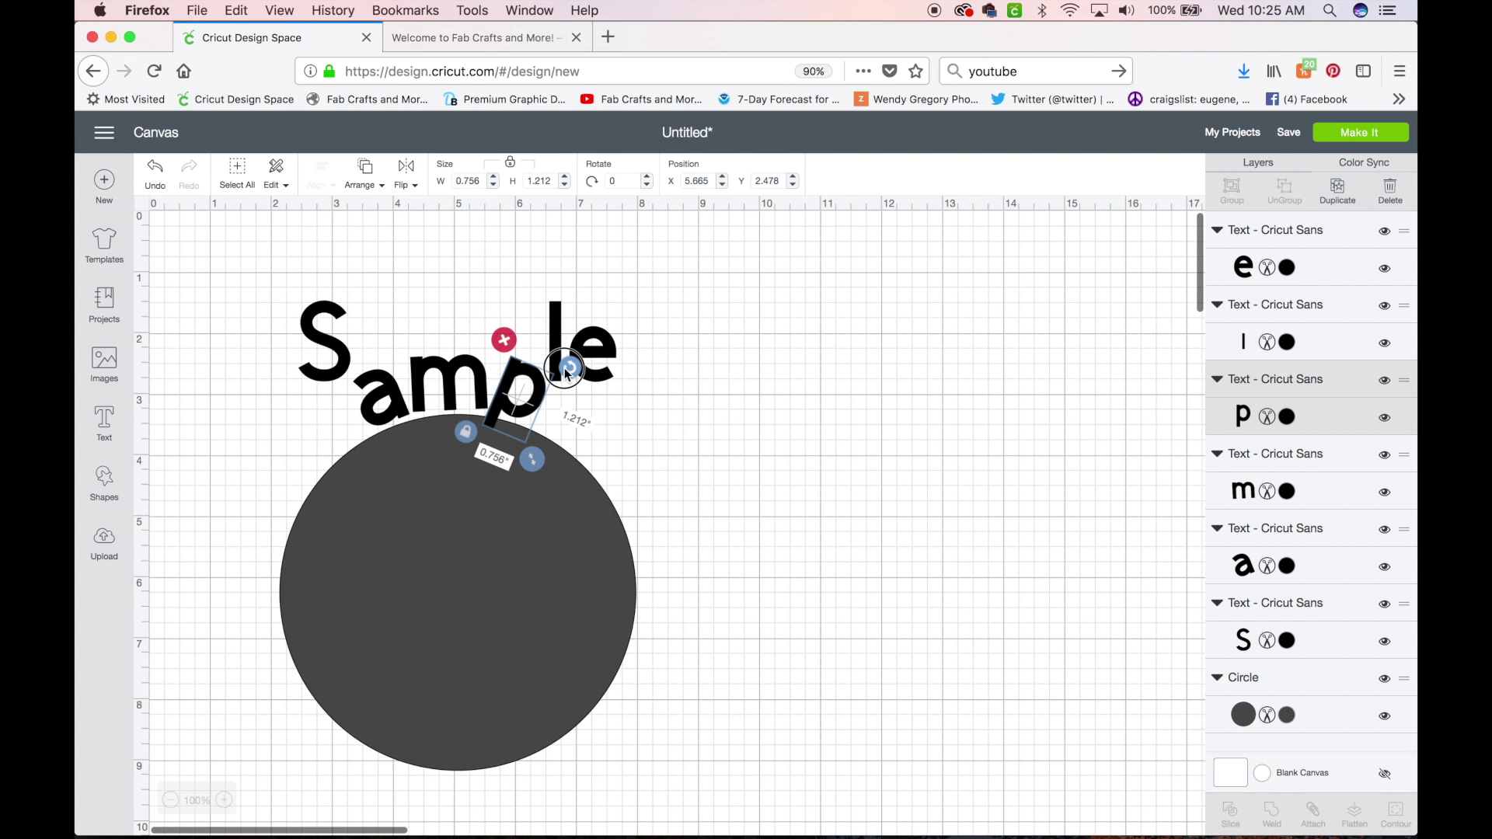
{"action": "left_click_drag", "start_coordinate": [567, 374], "coordinate": [567, 374]}
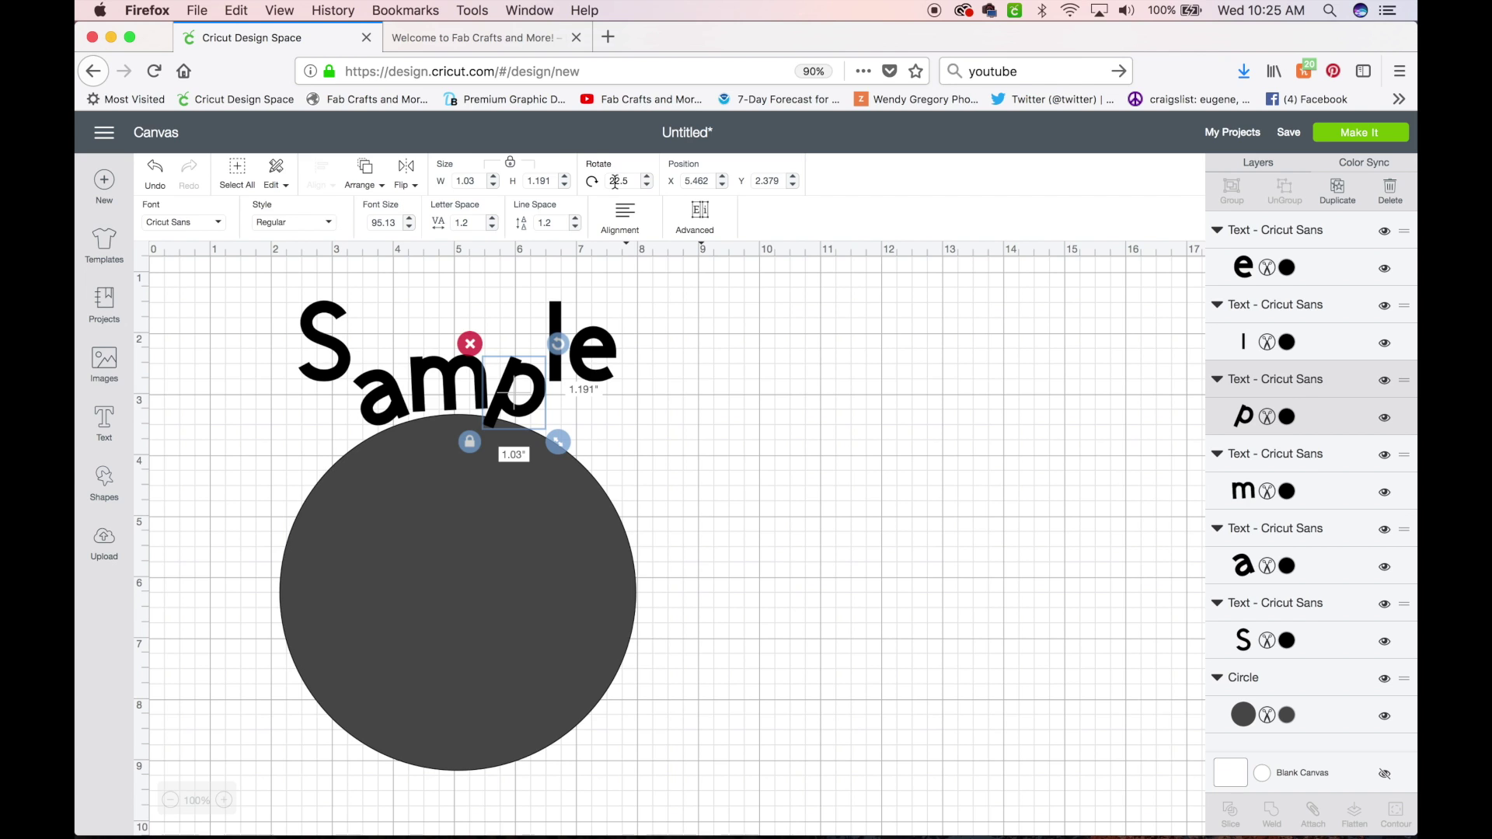
{"action": "left_click_drag", "start_coordinate": [559, 348], "coordinate": [543, 334]}
{"action": "left_click", "coordinate": [560, 350]}
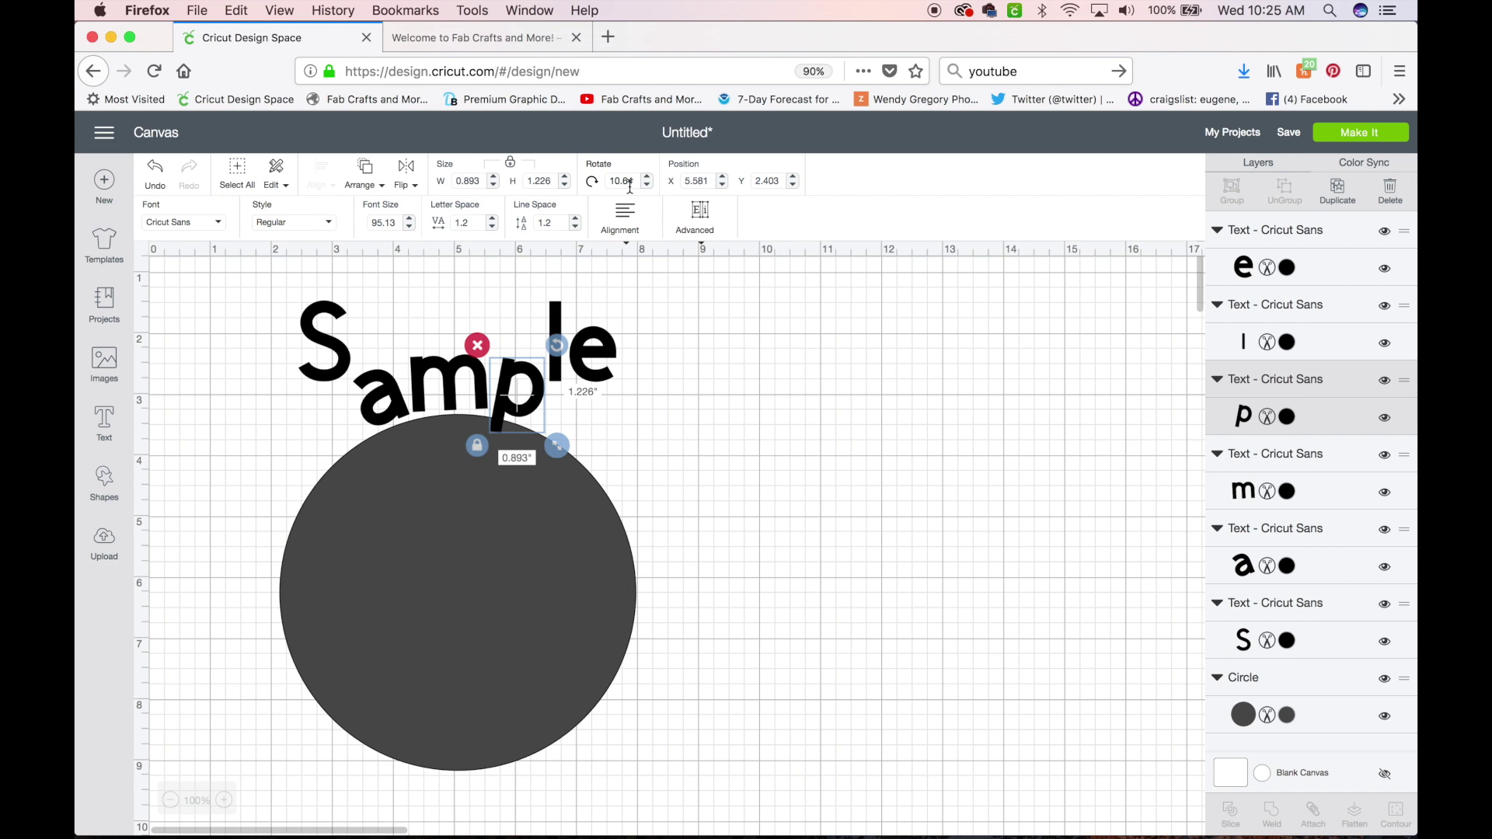
- Compare the rotation values of the letters p and a
{"action": "left_click_drag", "start_coordinate": [637, 183], "coordinate": [605, 183]}
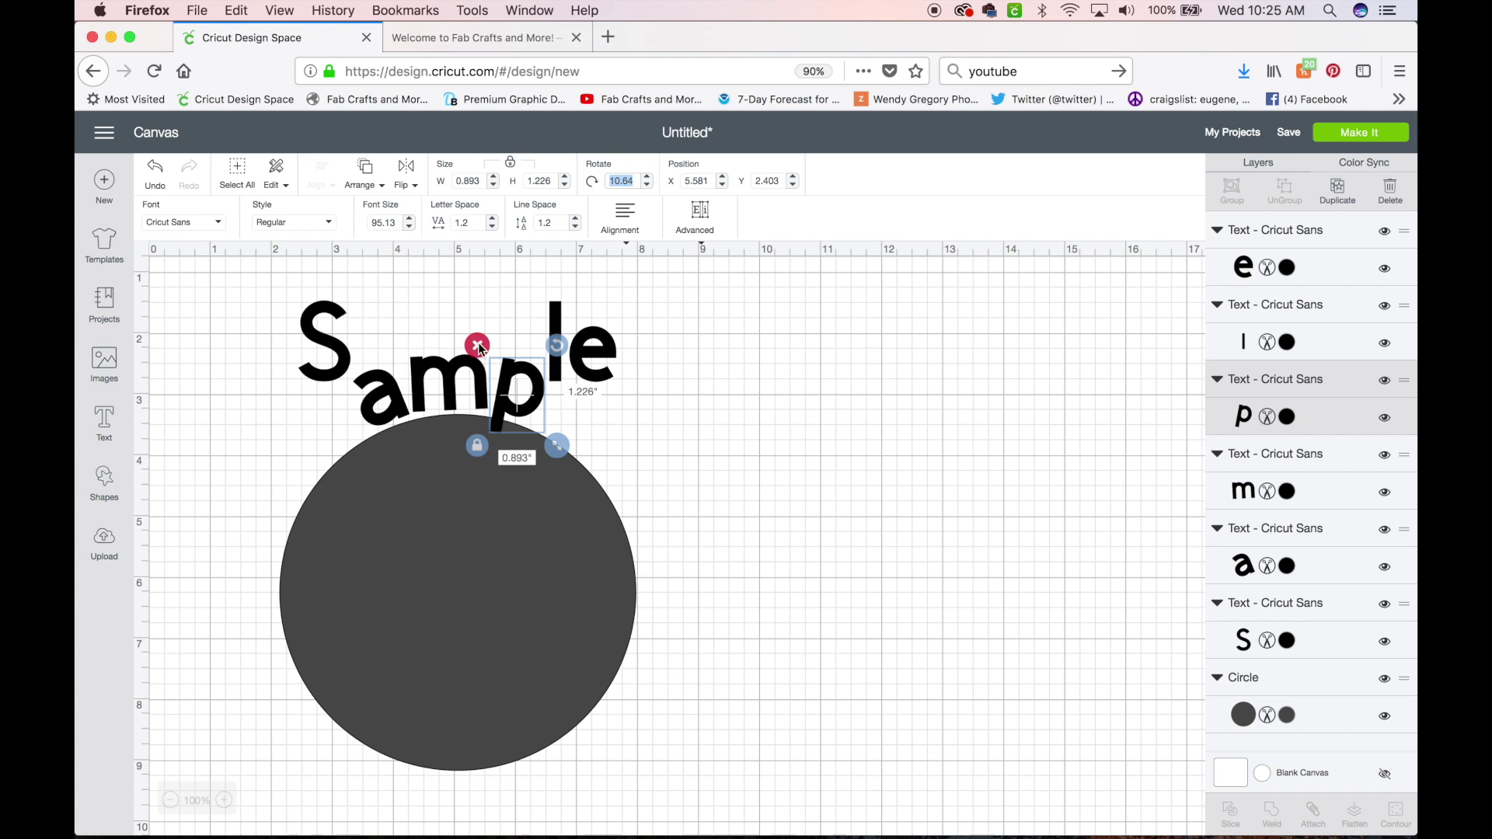
{"action": "left_click", "coordinate": [514, 400]}
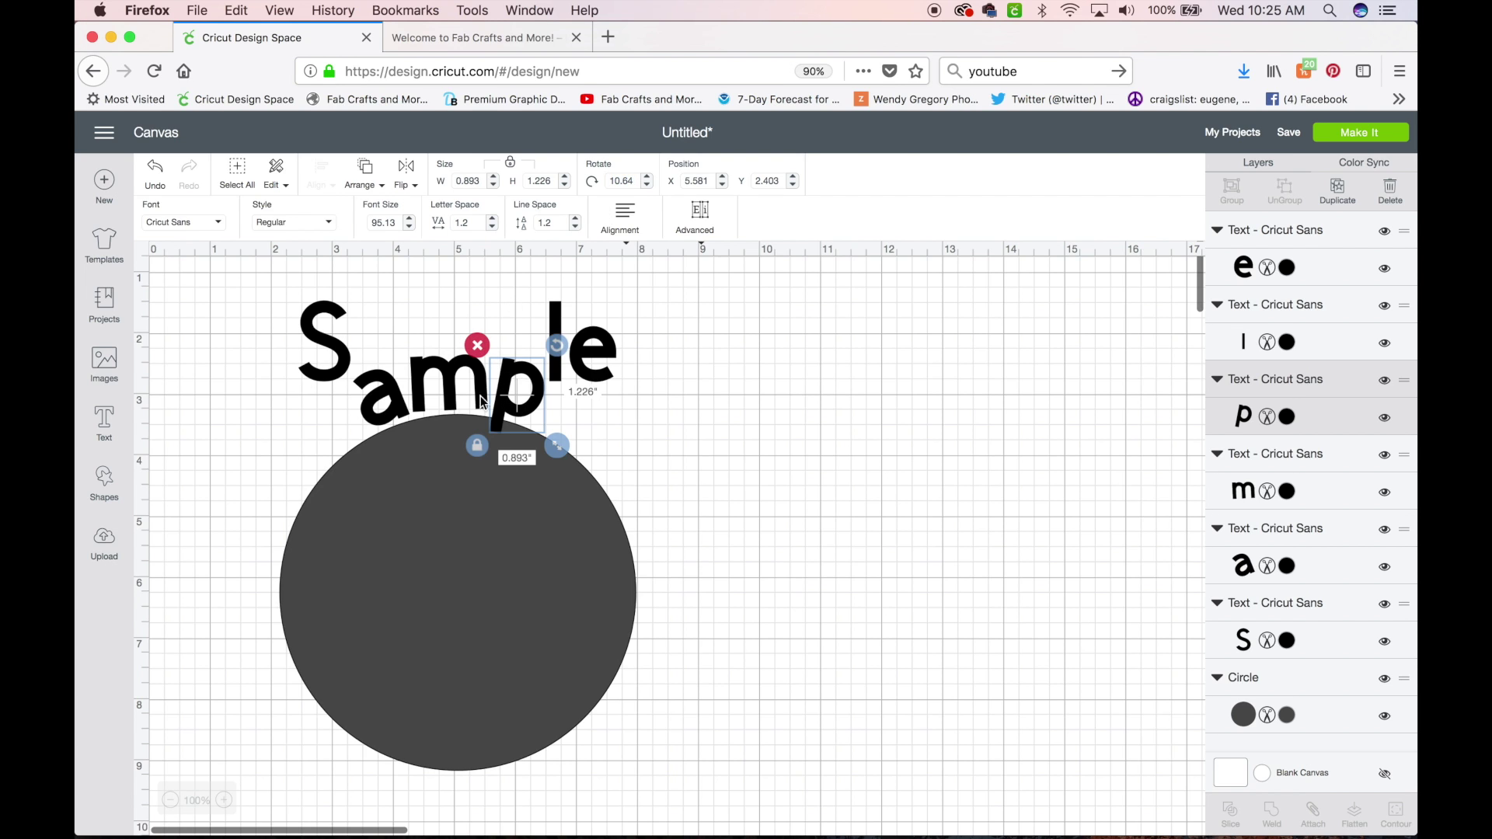
{"action": "left_click", "coordinate": [385, 397]}
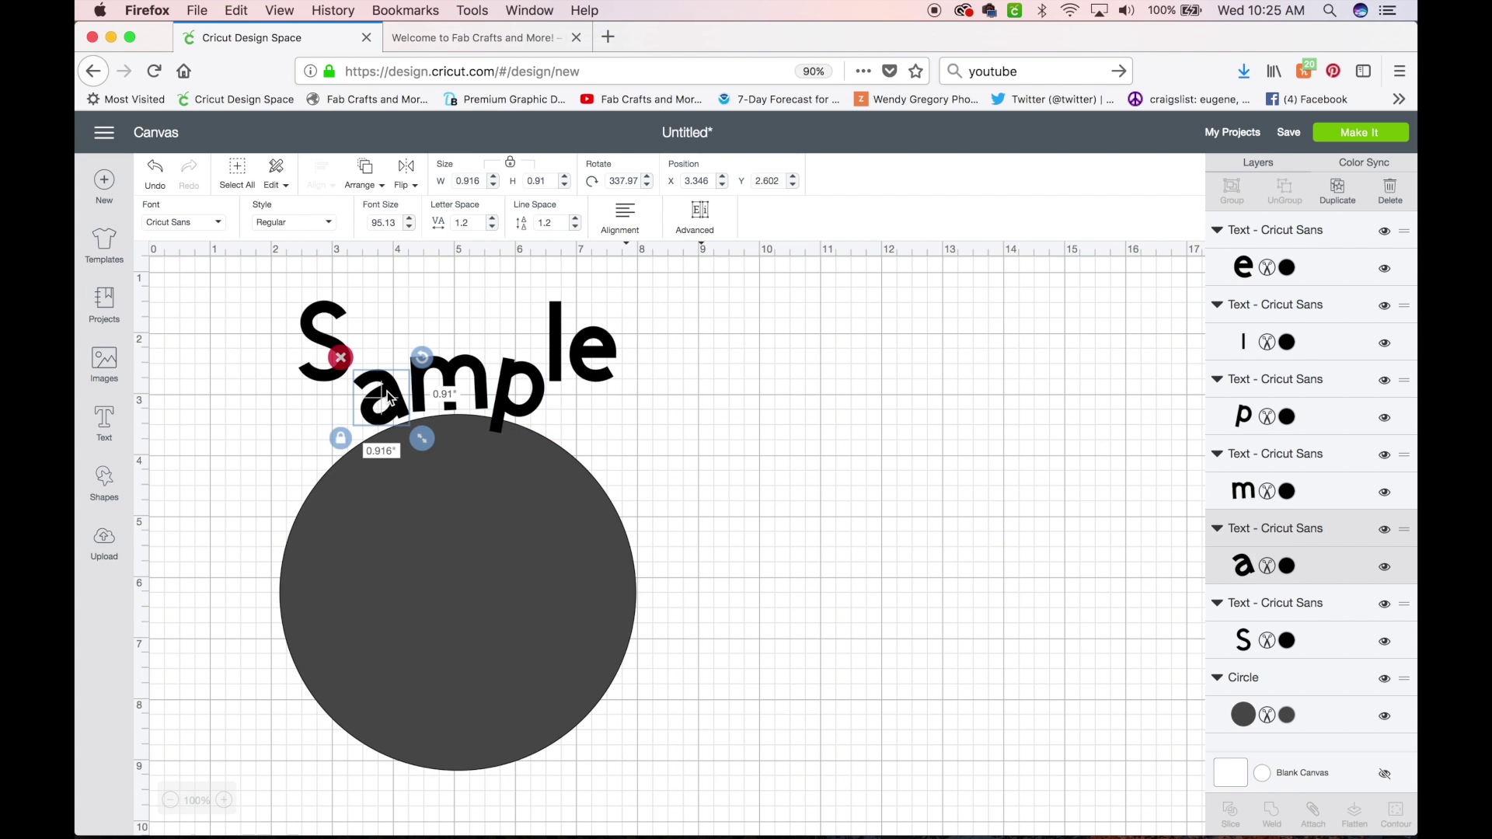
{"action": "left_click", "coordinate": [514, 408]}
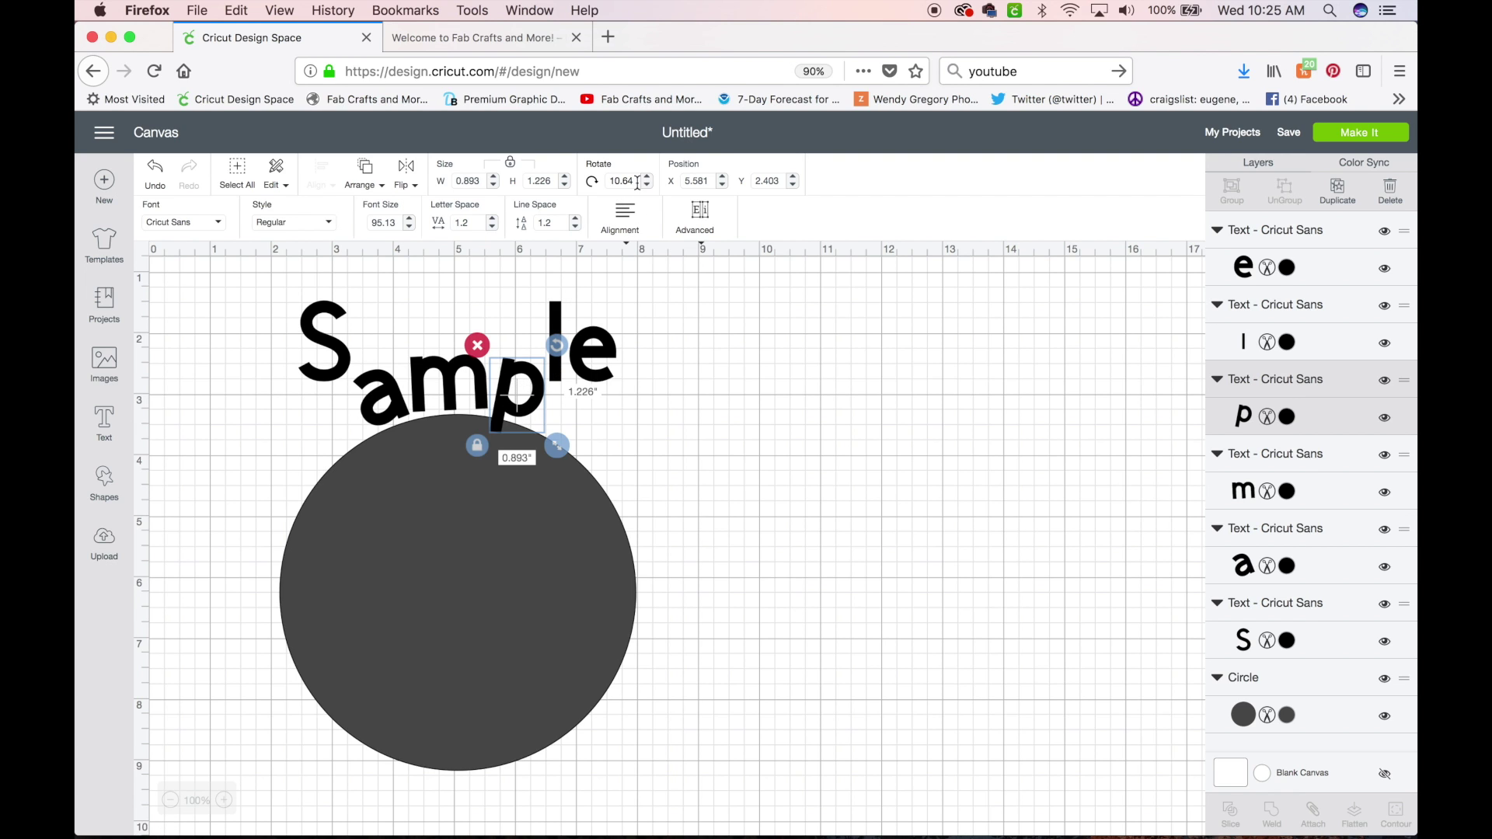
{"action": "left_click", "coordinate": [398, 417]}
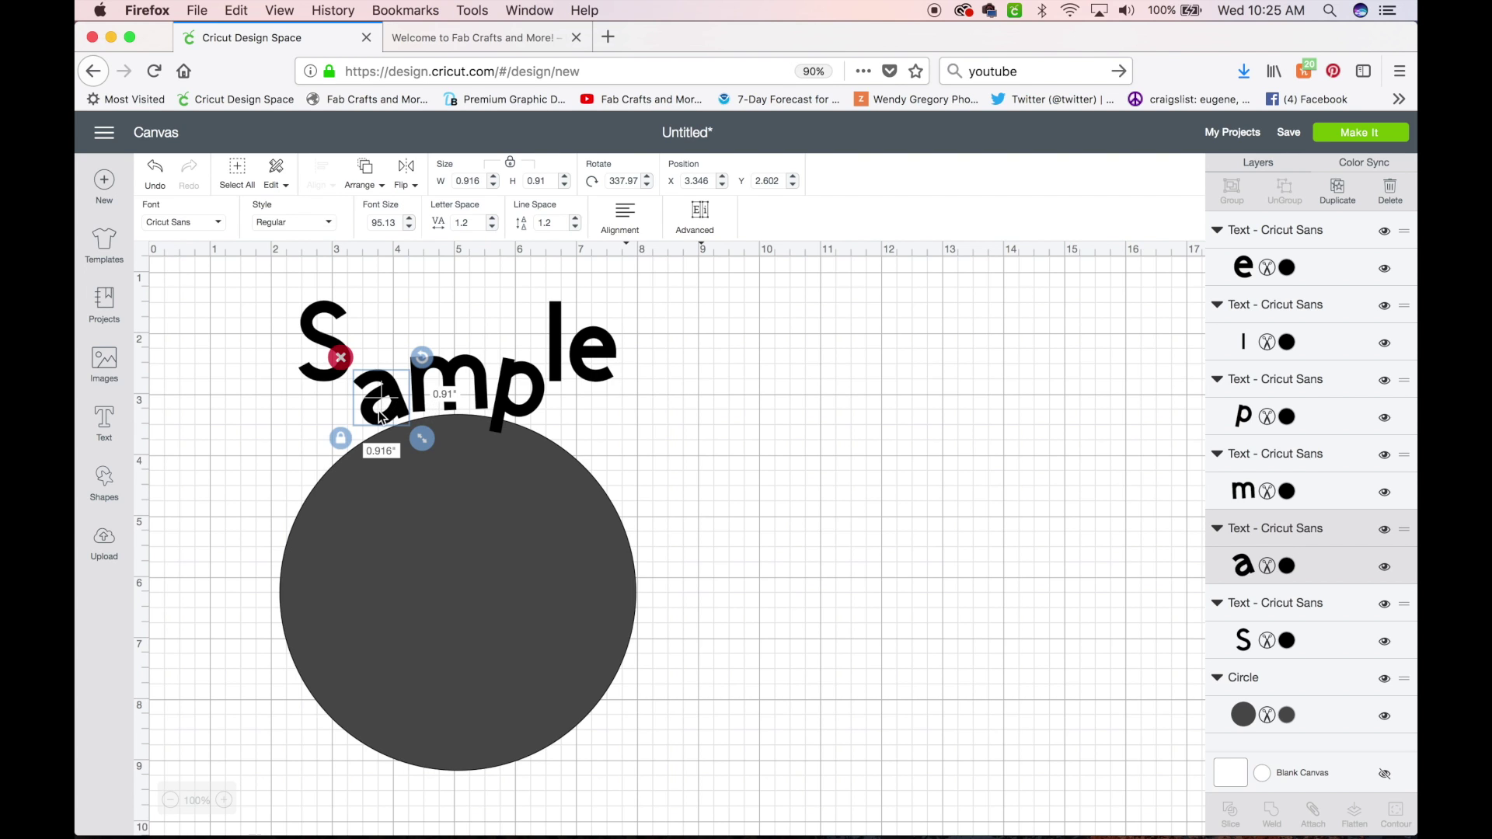
- Move the letters l and e down along the circle's edge, rotating l to about 21.01° and e to about 34.89°
{"action": "left_click", "coordinate": [557, 346]}
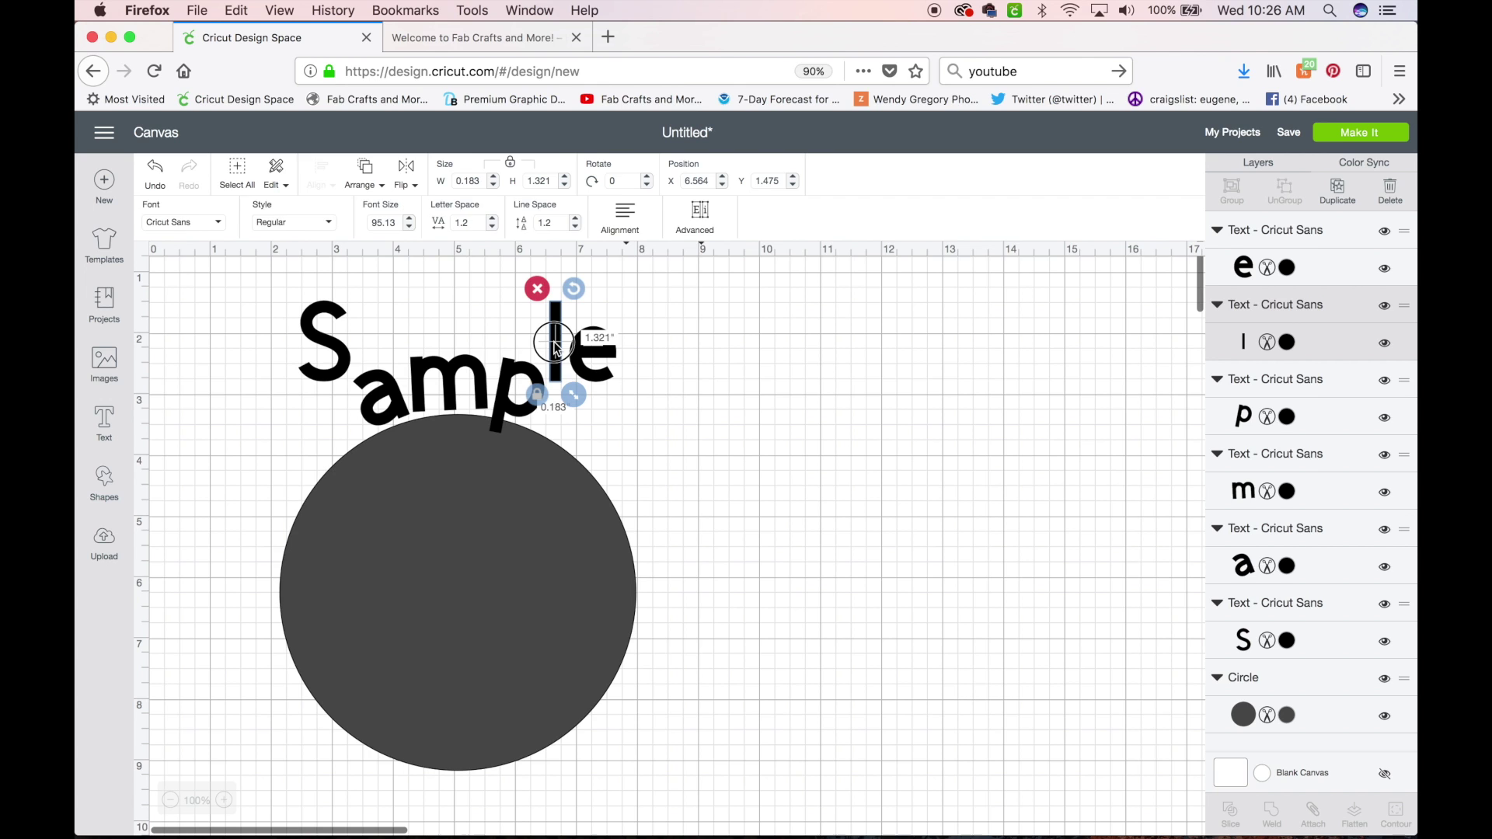
{"action": "left_click", "coordinate": [556, 347]}
{"action": "left_click_drag", "start_coordinate": [557, 348], "coordinate": [546, 396]}
{"action": "left_click_drag", "start_coordinate": [575, 339], "coordinate": [598, 355]}
{"action": "left_click", "coordinate": [605, 354]}
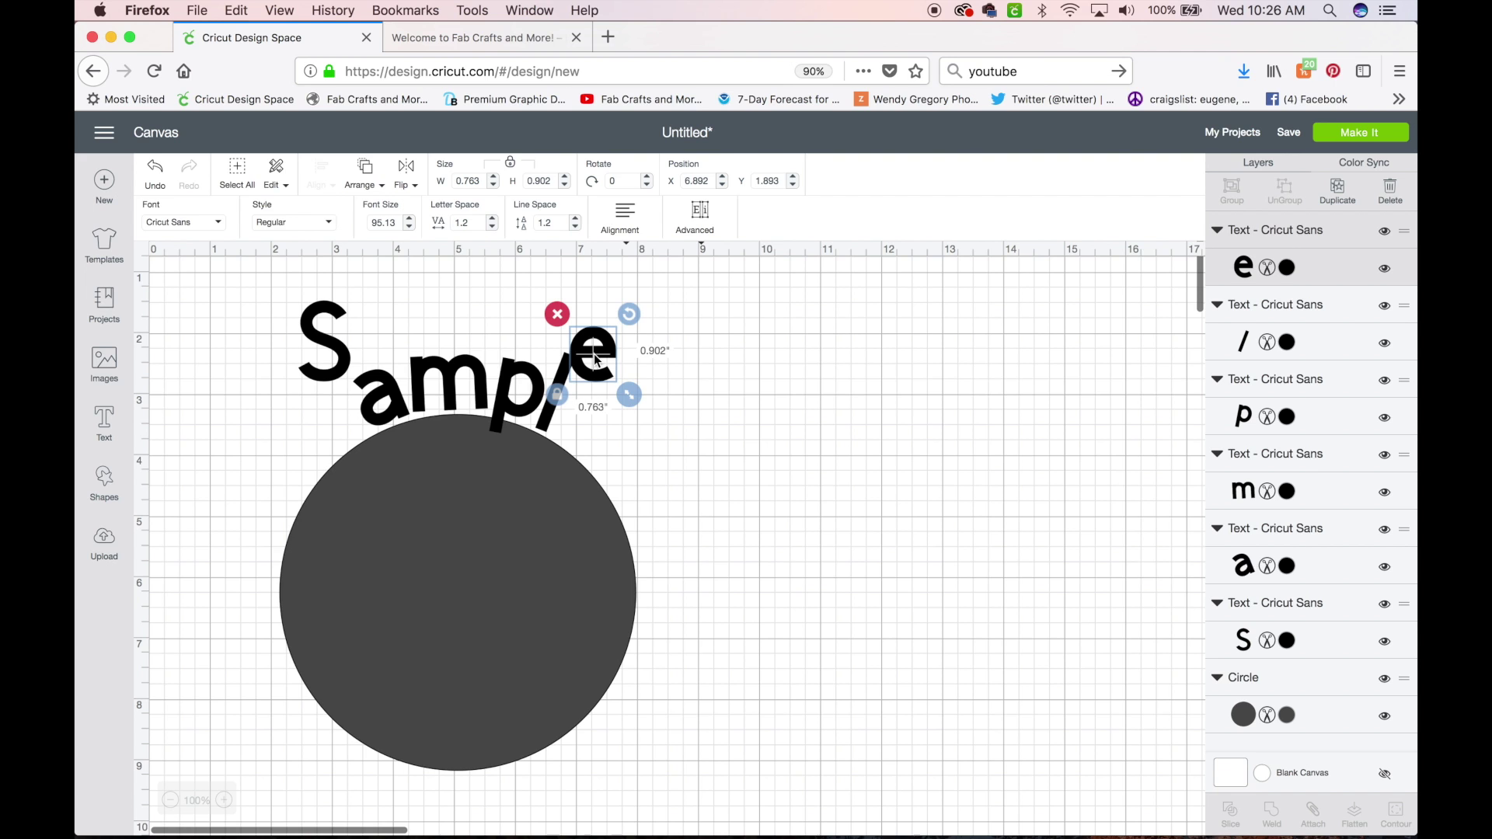
{"action": "left_click_drag", "start_coordinate": [597, 359], "coordinate": [591, 426]}
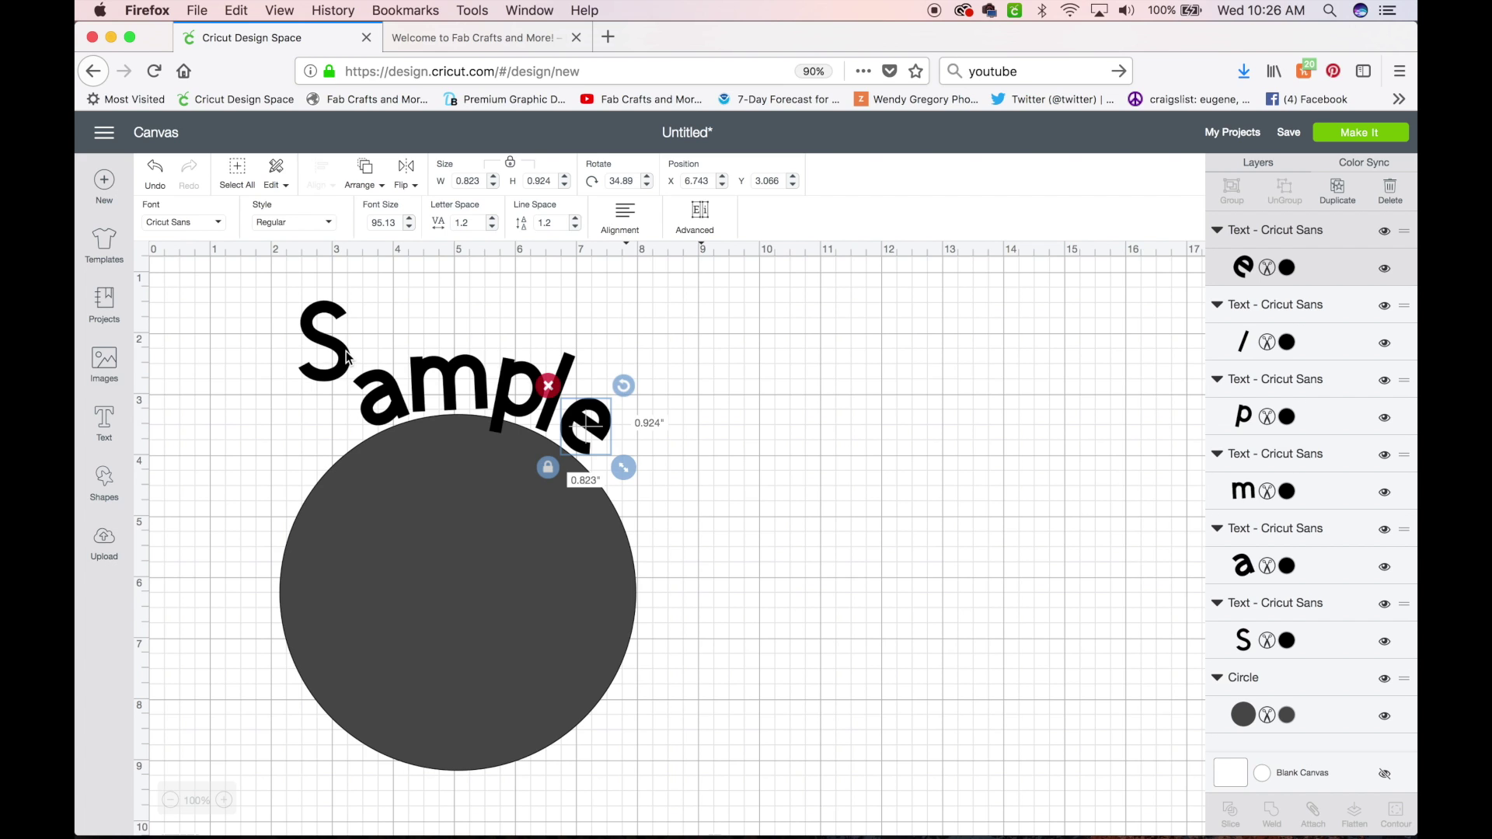
- Move the letter S down to the circle's edge beside a and rotate it to about 330.33°
{"action": "left_click", "coordinate": [345, 356]}
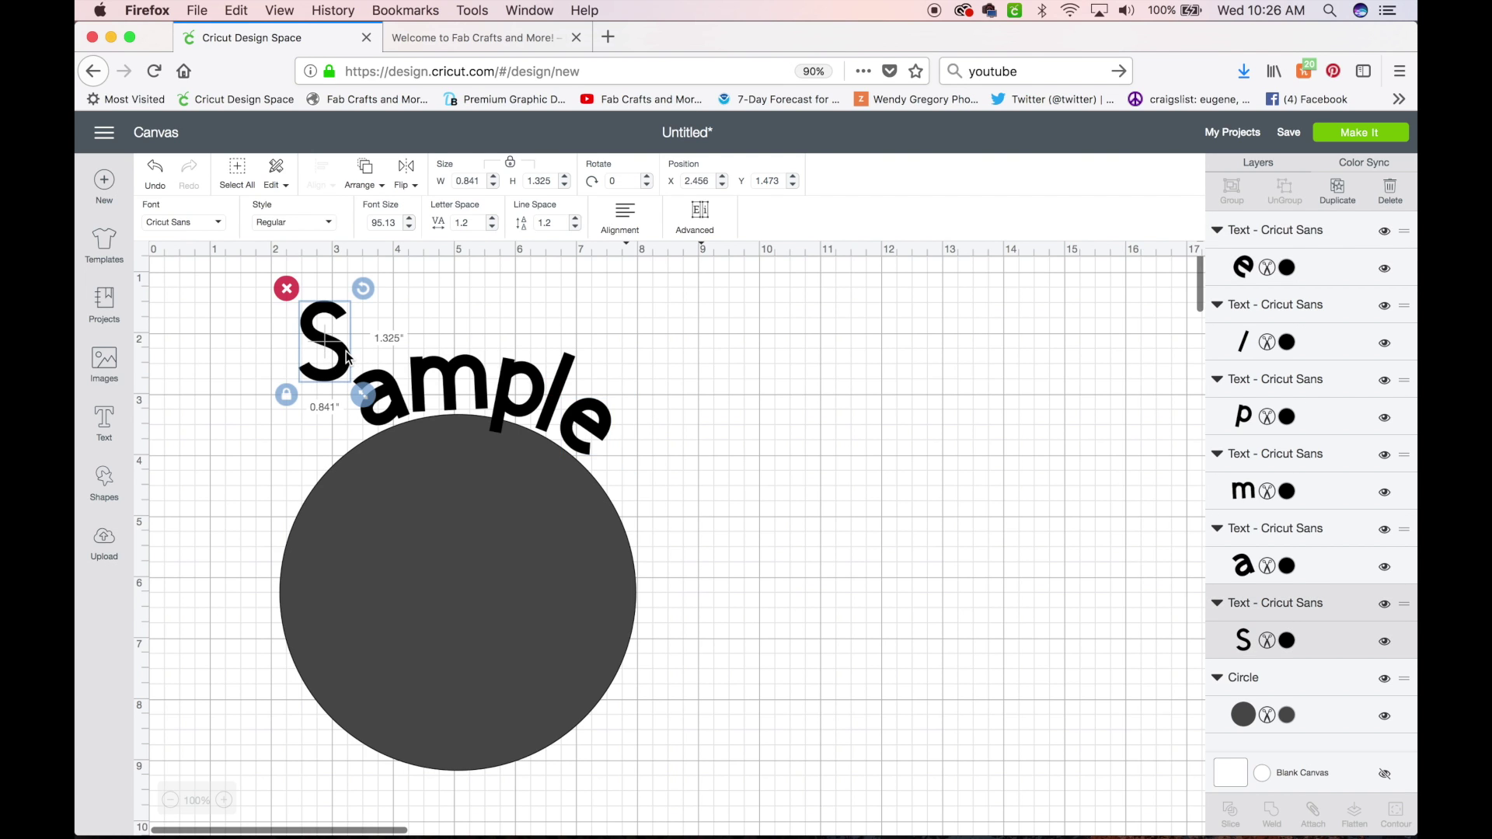
{"action": "left_click_drag", "start_coordinate": [346, 356], "coordinate": [345, 432]}
{"action": "left_click_drag", "start_coordinate": [361, 359], "coordinate": [333, 339]}
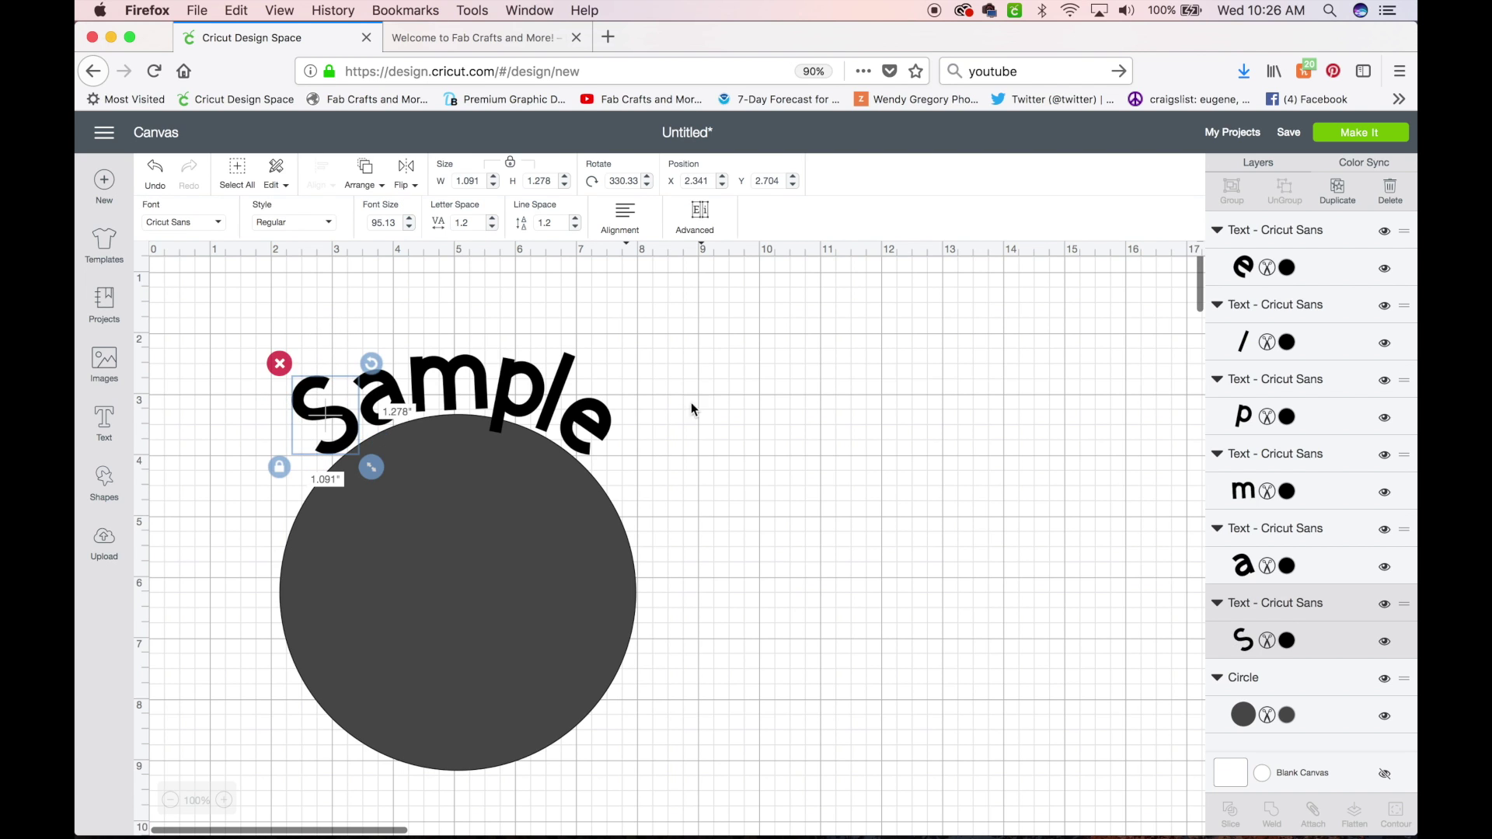
{"action": "left_click", "coordinate": [741, 408]}
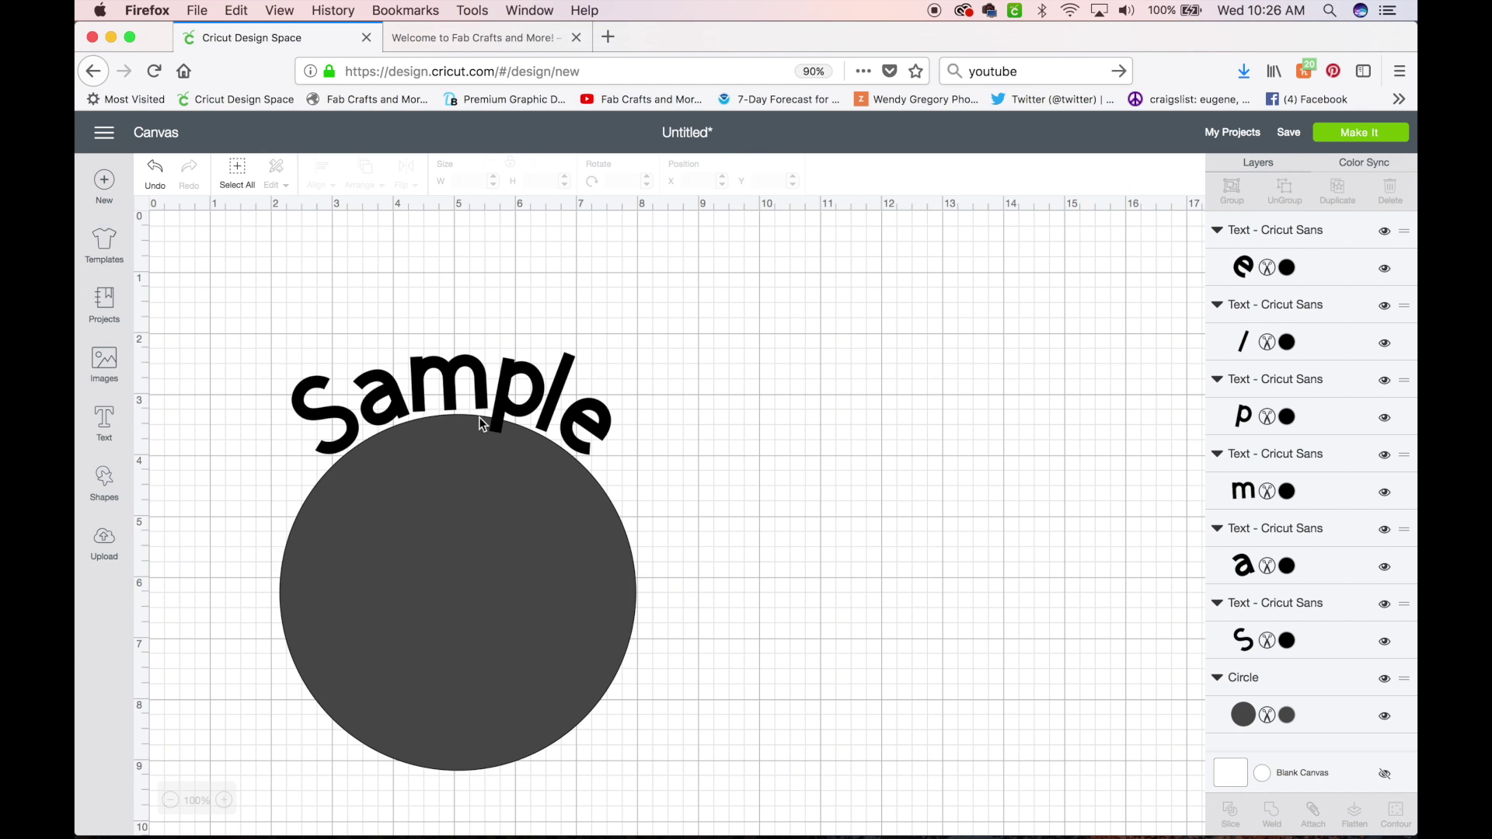
- Nudge the letter l slightly away from p to even out the letter spacing
{"action": "left_click", "coordinate": [553, 408]}
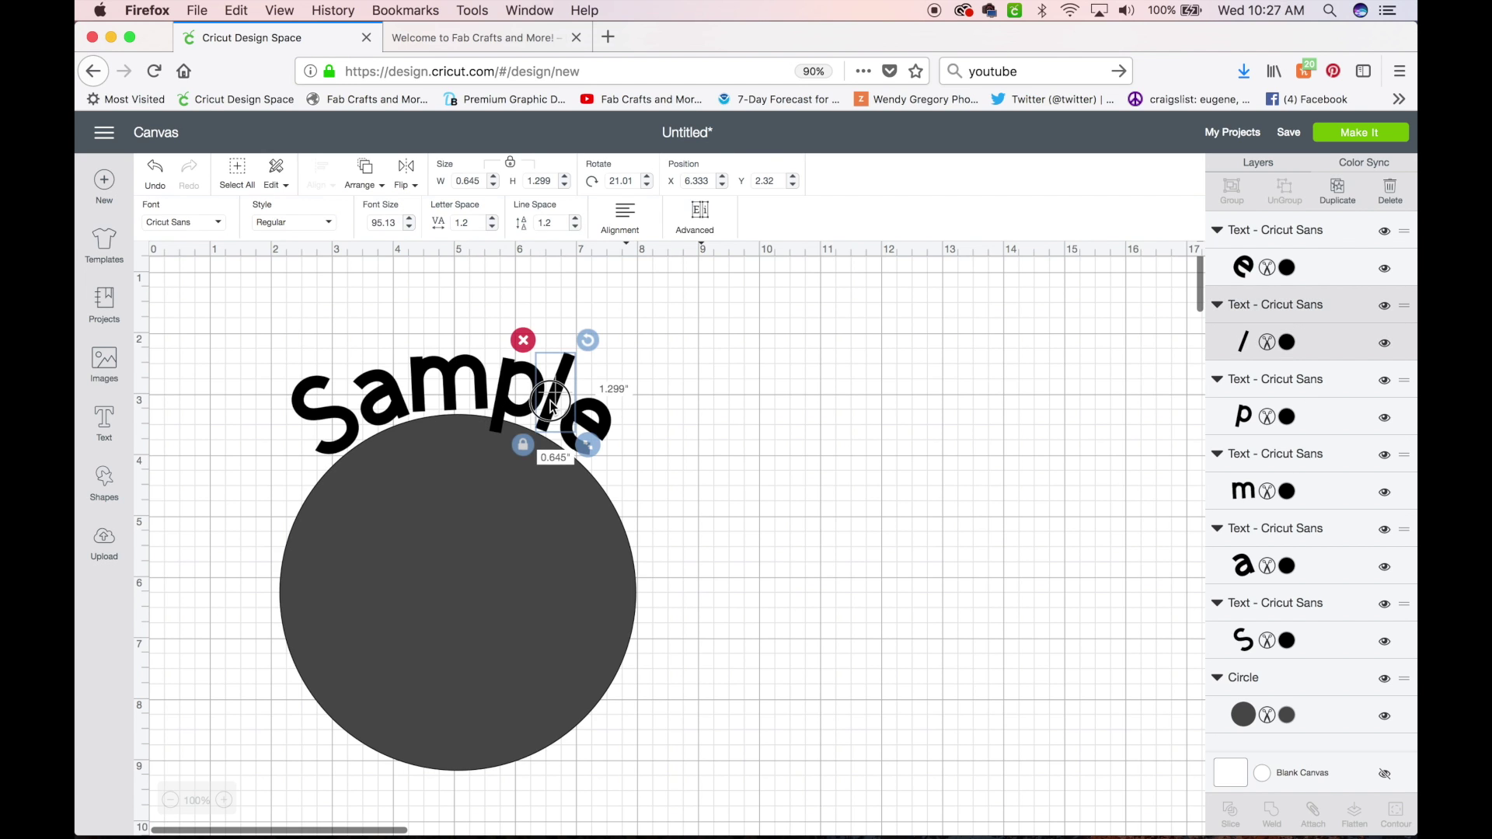
{"action": "left_click_drag", "start_coordinate": [553, 407], "coordinate": [557, 408]}
{"action": "left_click", "coordinate": [801, 334]}
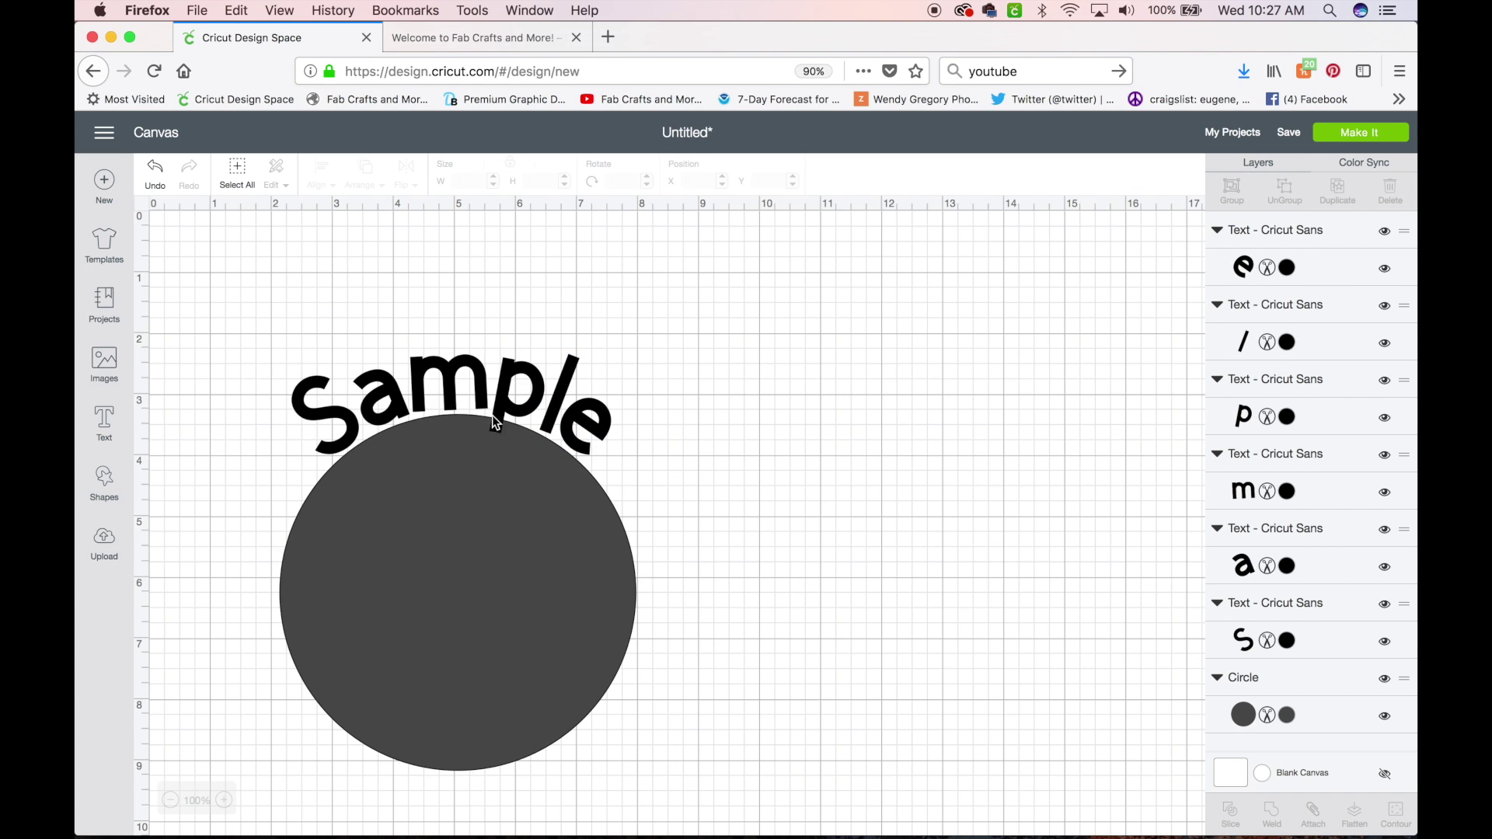
- Stretch the circle with unlocked proportions into an oval about 7.694" wide and 3.556" high, and center it beneath the word
{"action": "left_click", "coordinate": [470, 550]}
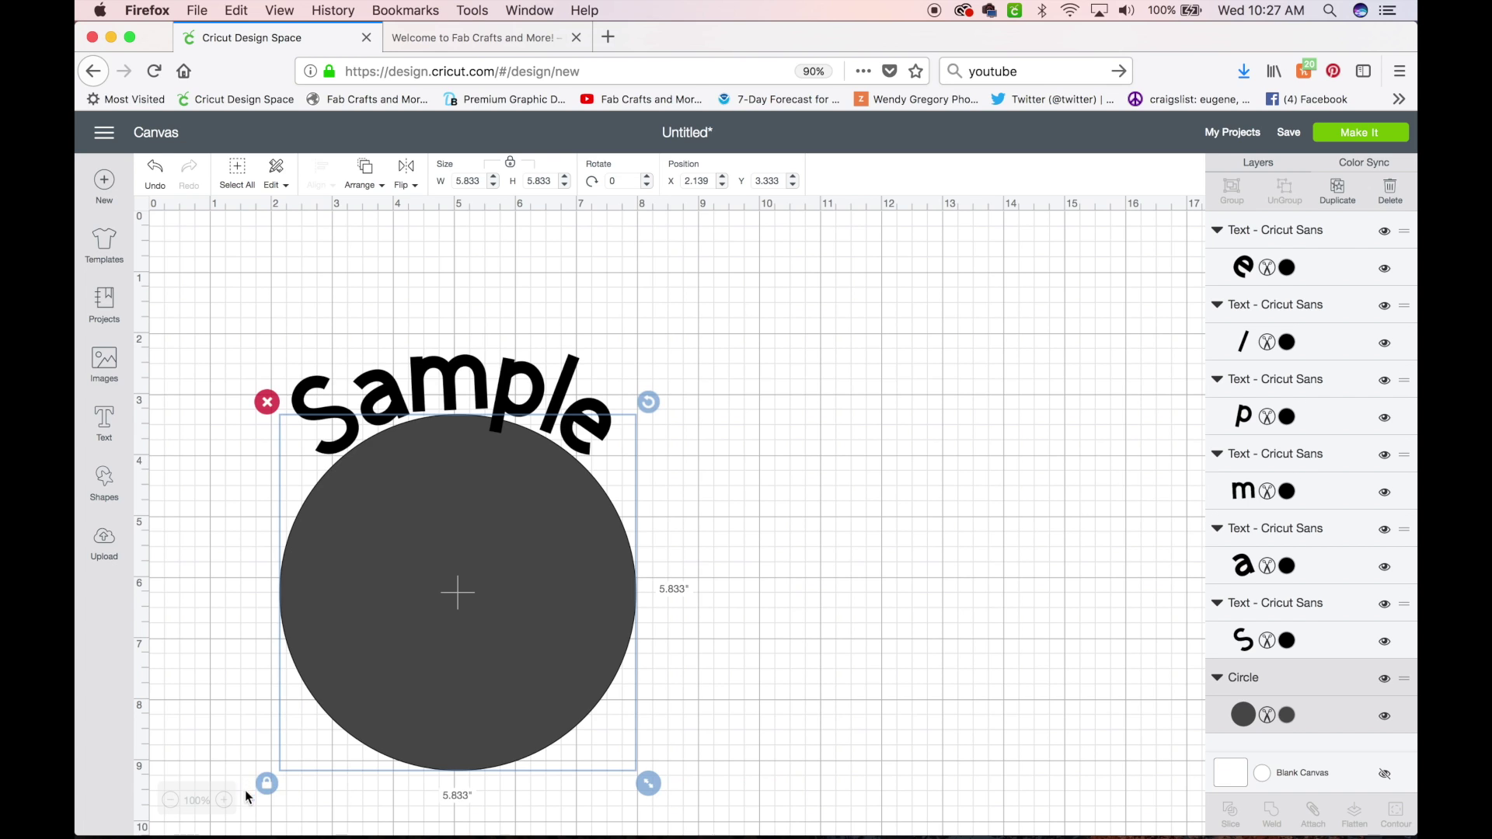
{"action": "left_click", "coordinate": [265, 786]}
{"action": "left_click_drag", "start_coordinate": [649, 784], "coordinate": [761, 673]}
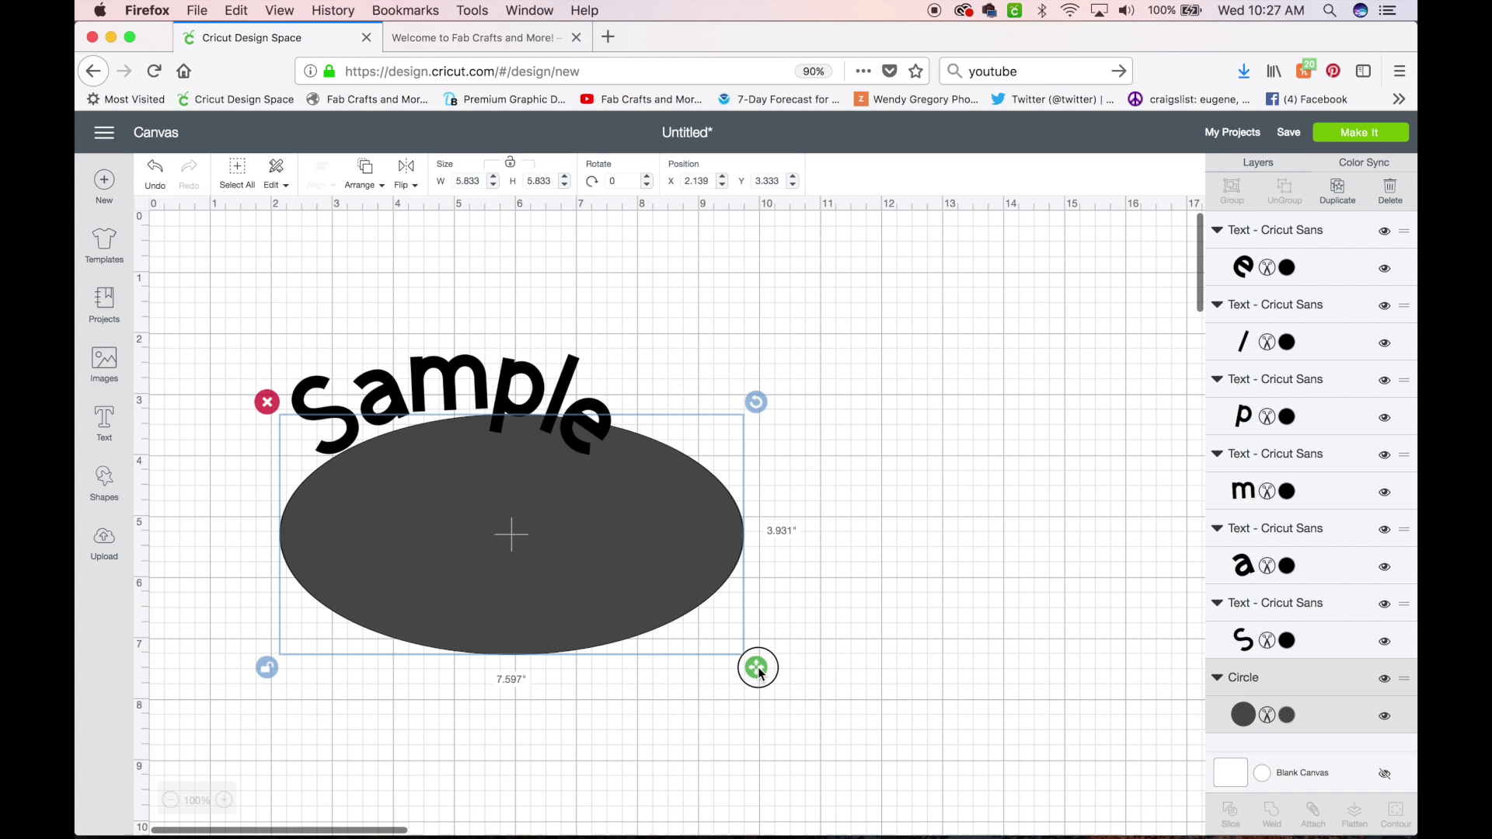
{"action": "left_click_drag", "start_coordinate": [760, 673], "coordinate": [766, 651]}
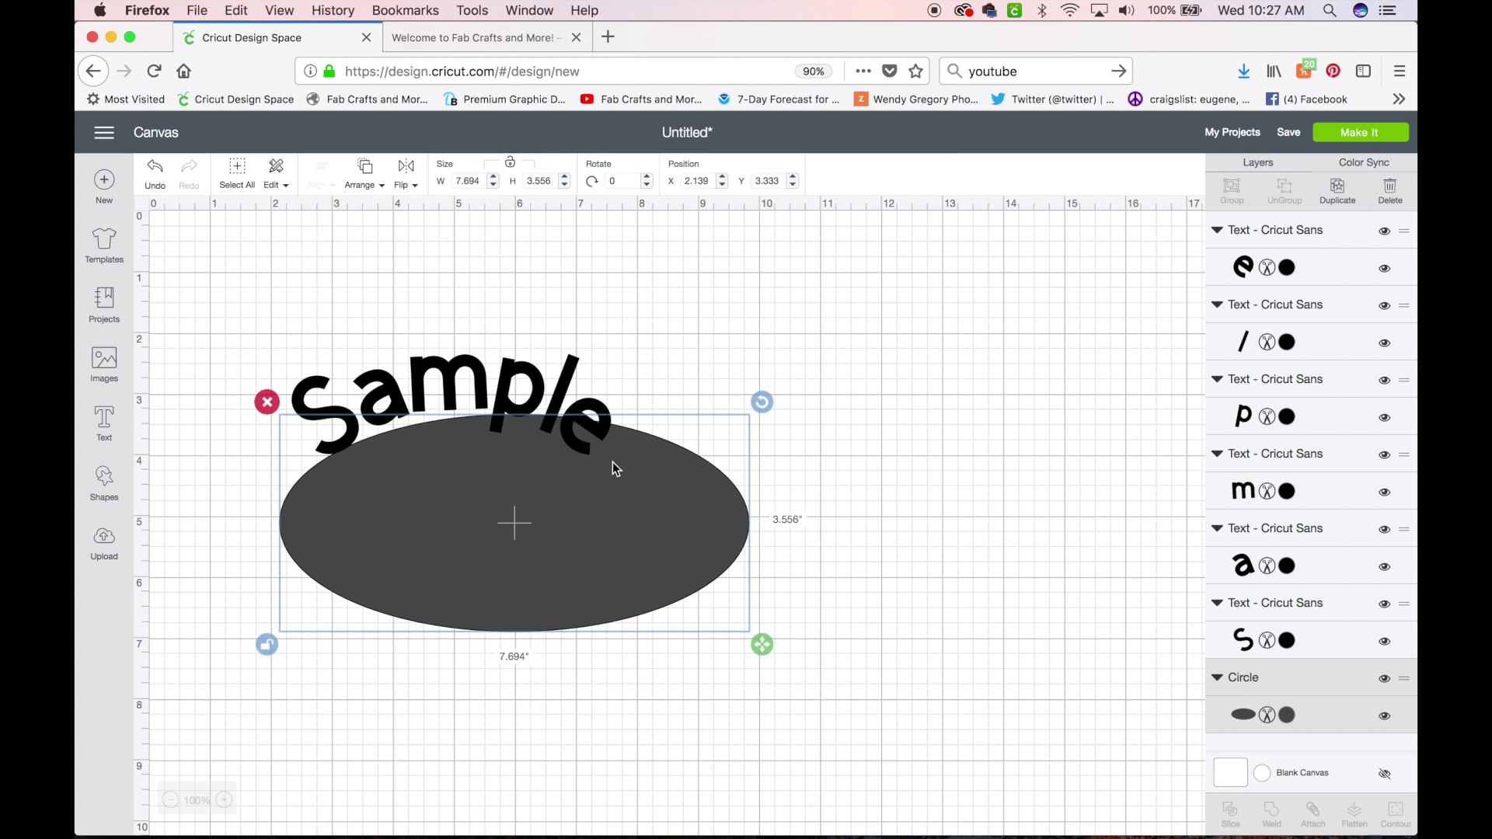
{"action": "left_click_drag", "start_coordinate": [517, 527], "coordinate": [465, 535]}
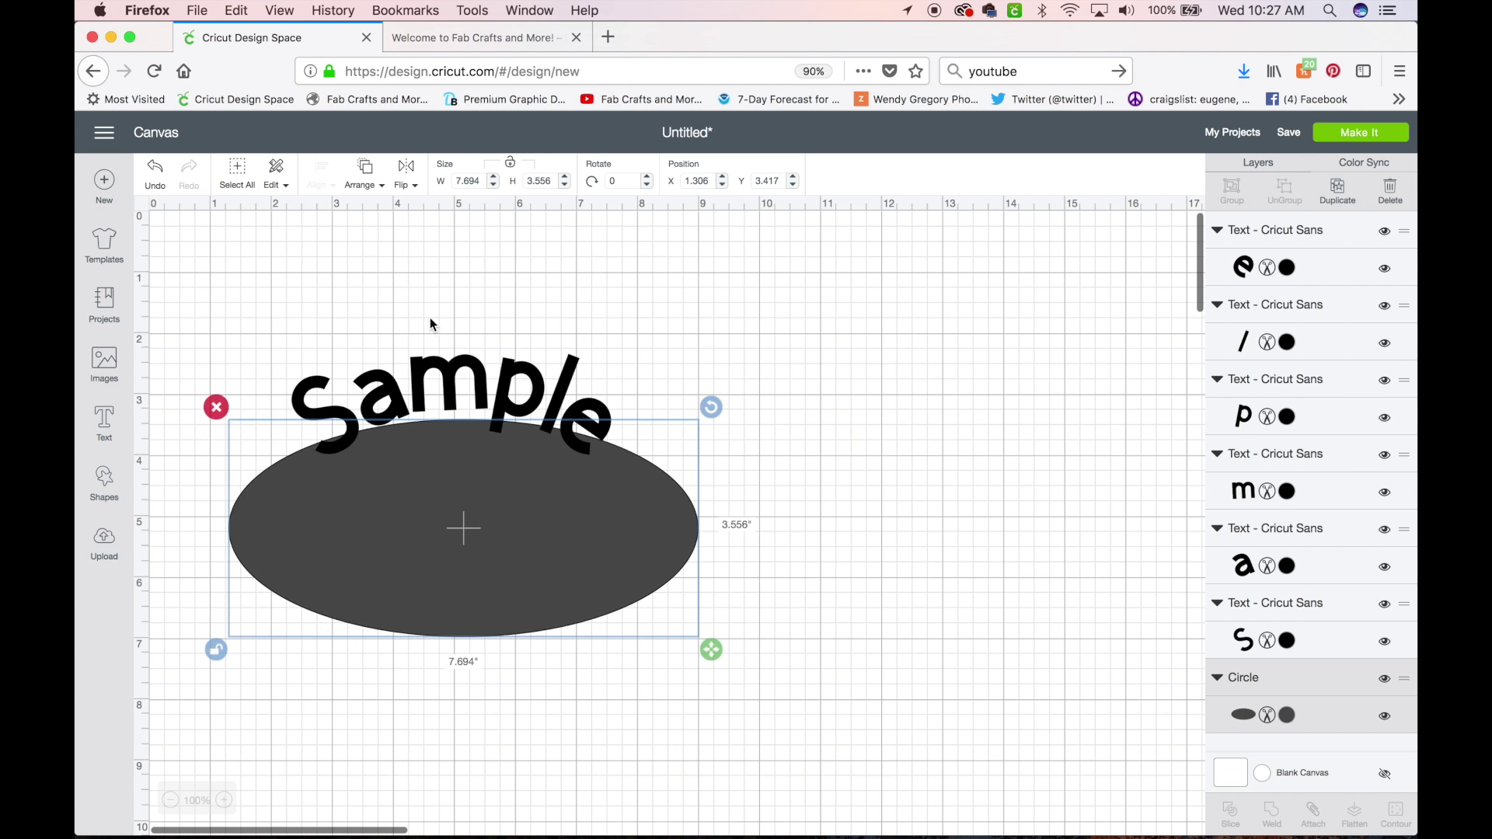
- Reposition the letter m on the oval's top edge at about X 4.321, Y 2.444, and straighten it to about 358.7°
{"action": "left_click", "coordinate": [455, 378]}
{"action": "left_click_drag", "start_coordinate": [455, 379], "coordinate": [506, 352]}
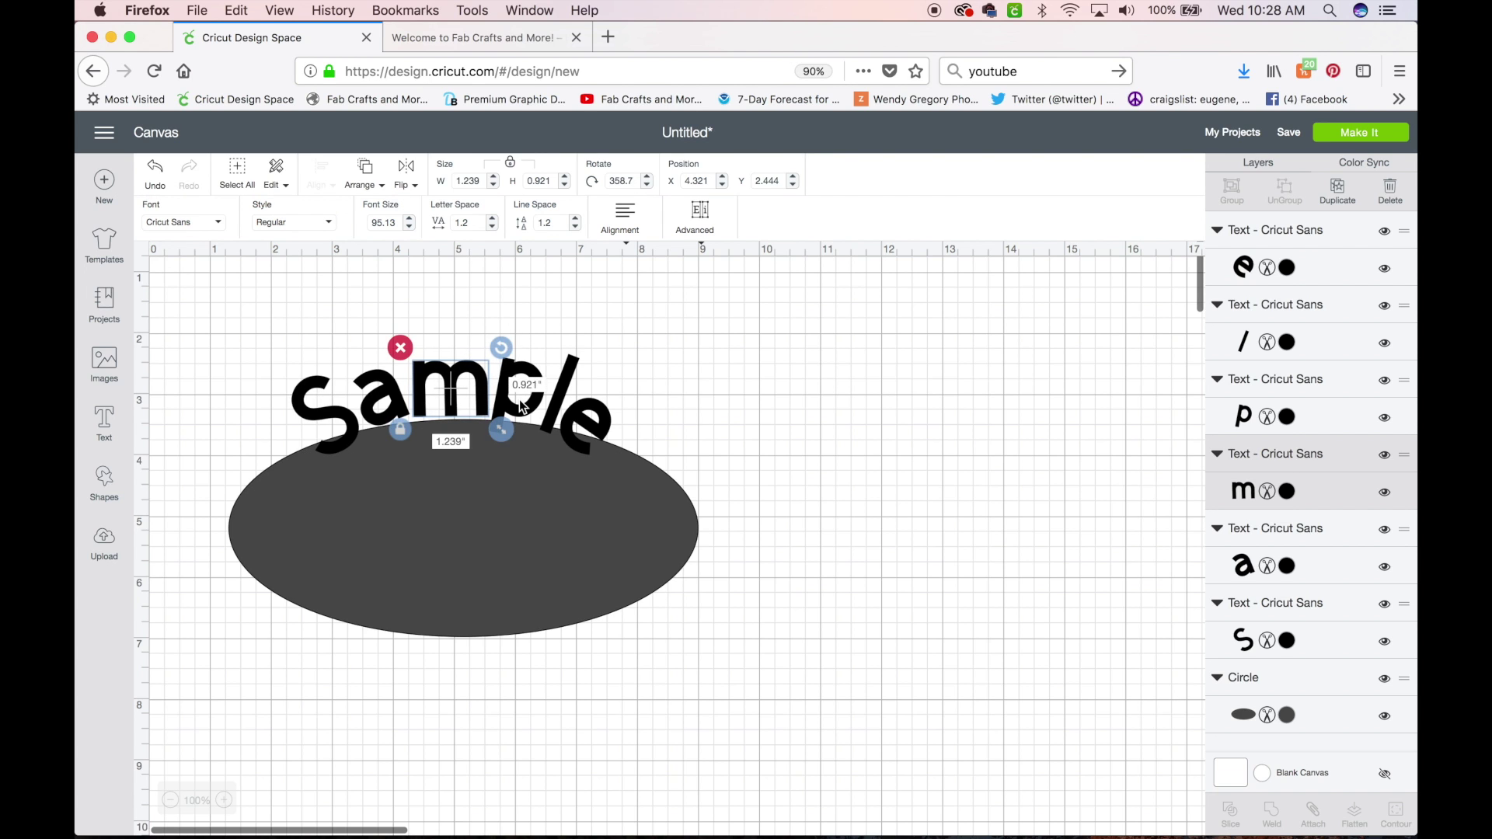
- Reposition and rotate the letters p, l and e along the oval's upper edge, with e tilted to about 8.52°
{"action": "left_click", "coordinate": [522, 388]}
{"action": "left_click_drag", "start_coordinate": [524, 389], "coordinate": [584, 326]}
{"action": "left_click_drag", "start_coordinate": [555, 392], "coordinate": [585, 407]}
{"action": "left_click", "coordinate": [595, 423]}
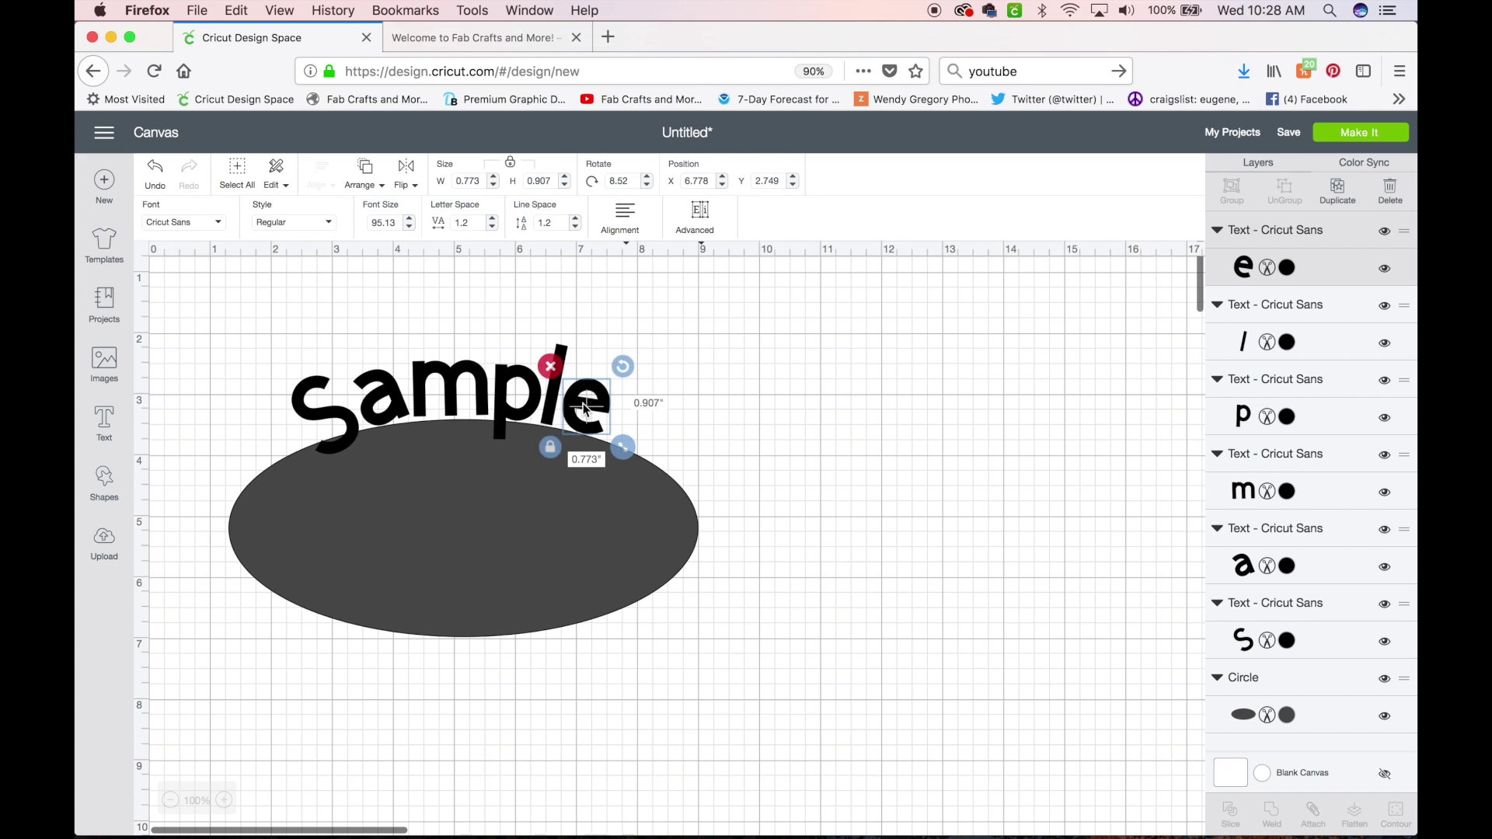
- Reposition the letters a and S along the oval's upper edge, and rotate S to about 339.65°
{"action": "left_click", "coordinate": [387, 404]}
{"action": "left_click_drag", "start_coordinate": [421, 362], "coordinate": [328, 388]}
{"action": "left_click", "coordinate": [328, 409]}
{"action": "double_click", "coordinate": [348, 368]}
{"action": "left_click_drag", "start_coordinate": [372, 343], "coordinate": [339, 397]}
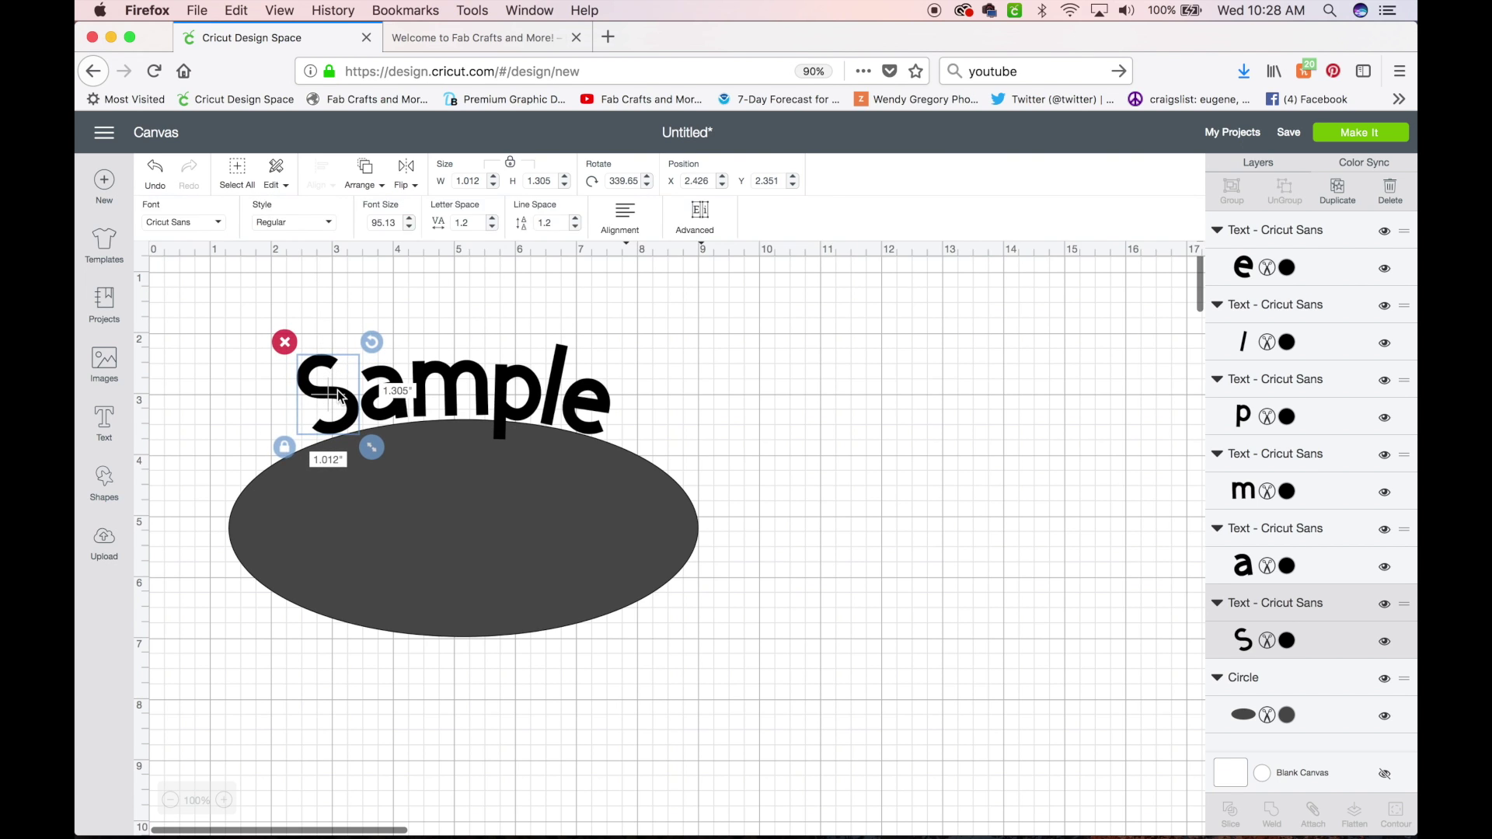
{"action": "left_click", "coordinate": [888, 451]}
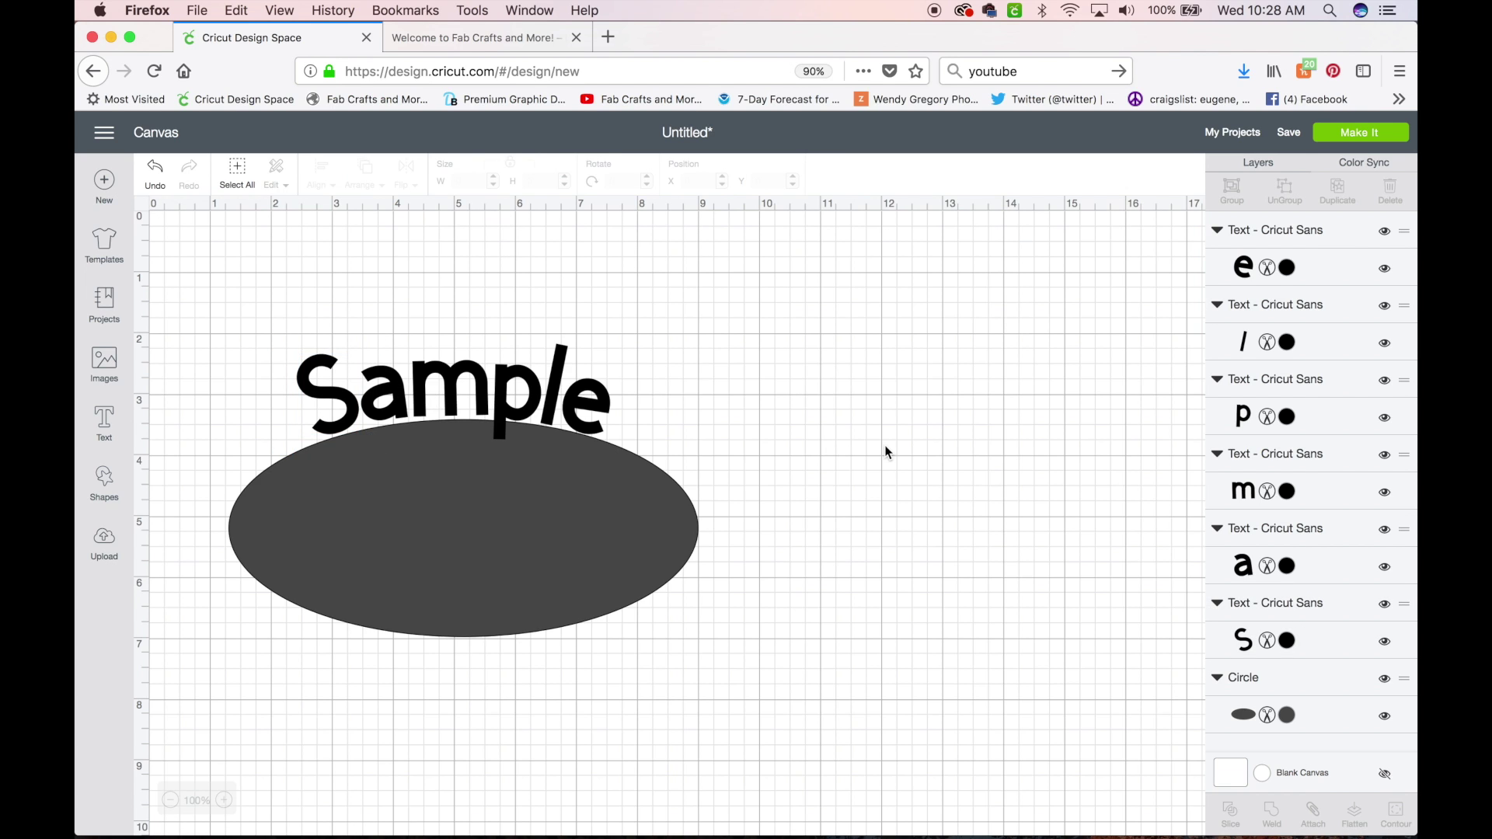
- Delete the oval and group all six letters of the word Sample
{"action": "left_click", "coordinate": [486, 482]}
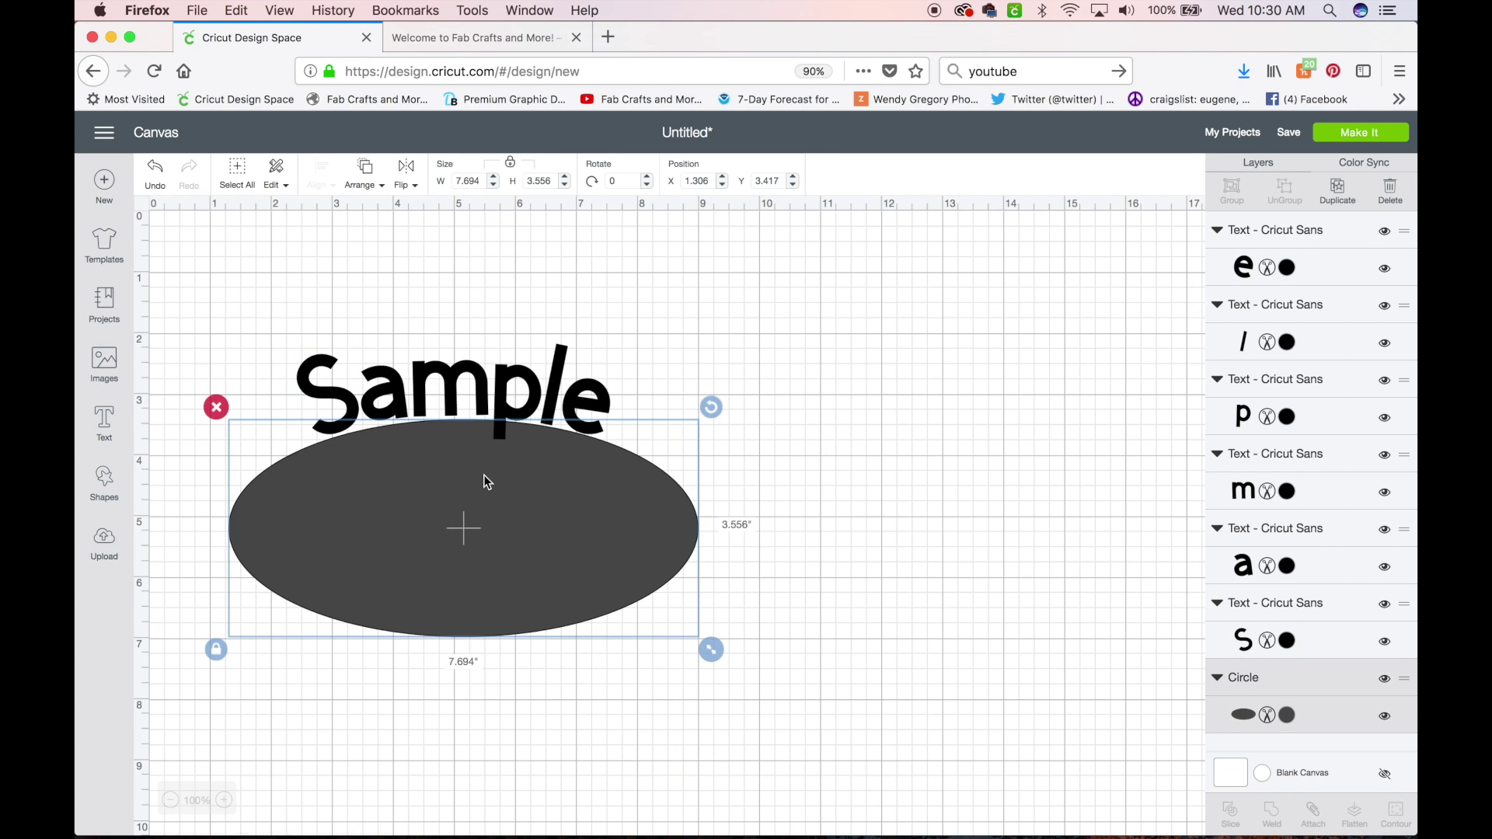
{"action": "left_click", "coordinate": [216, 407]}
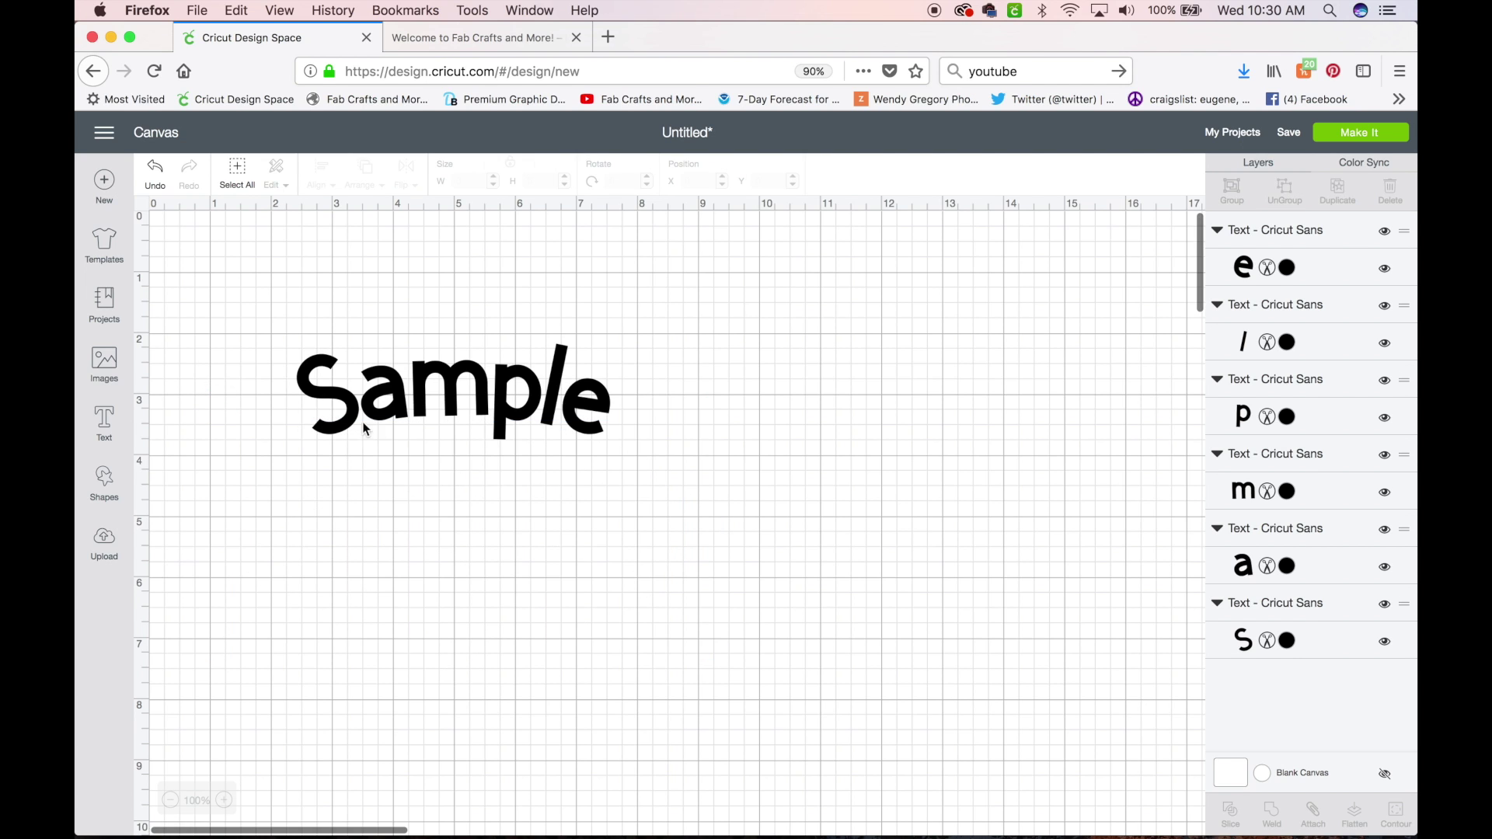
{"action": "left_click_drag", "start_coordinate": [305, 344], "coordinate": [660, 458]}
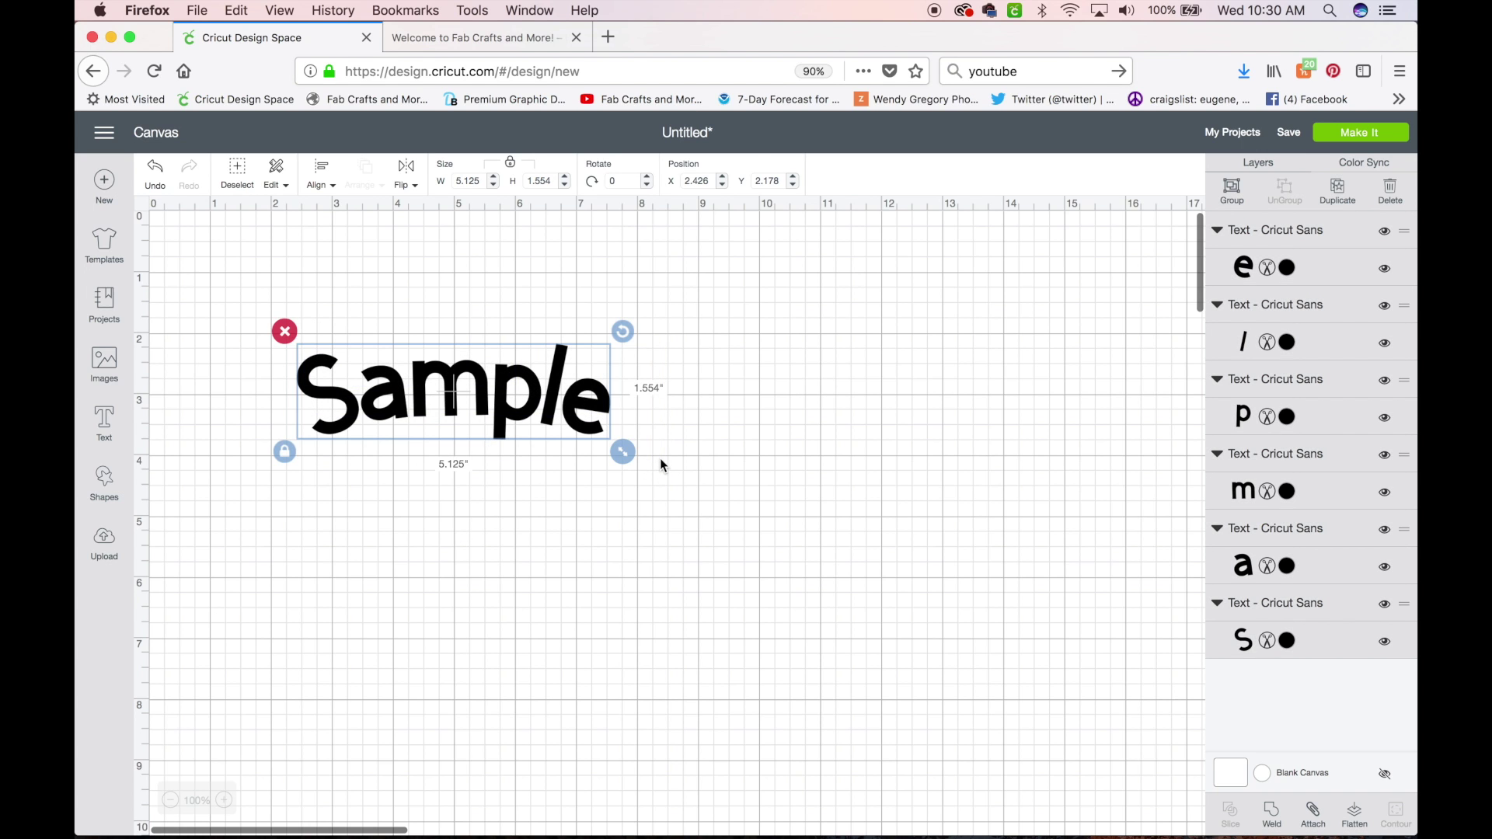
{"action": "left_click", "coordinate": [300, 292]}
{"action": "left_click", "coordinate": [238, 171]}
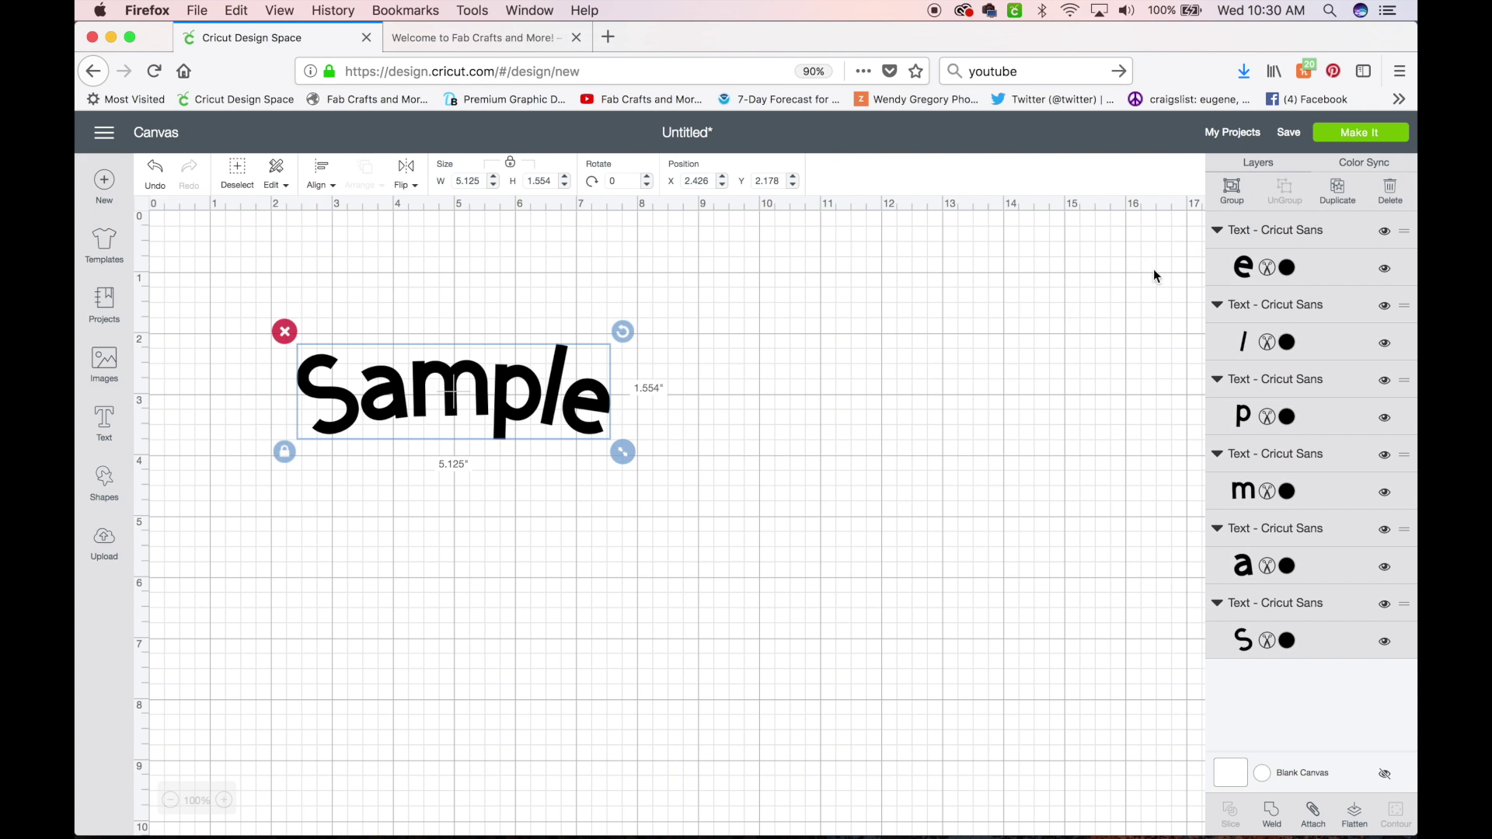
{"action": "left_click", "coordinate": [1239, 190]}
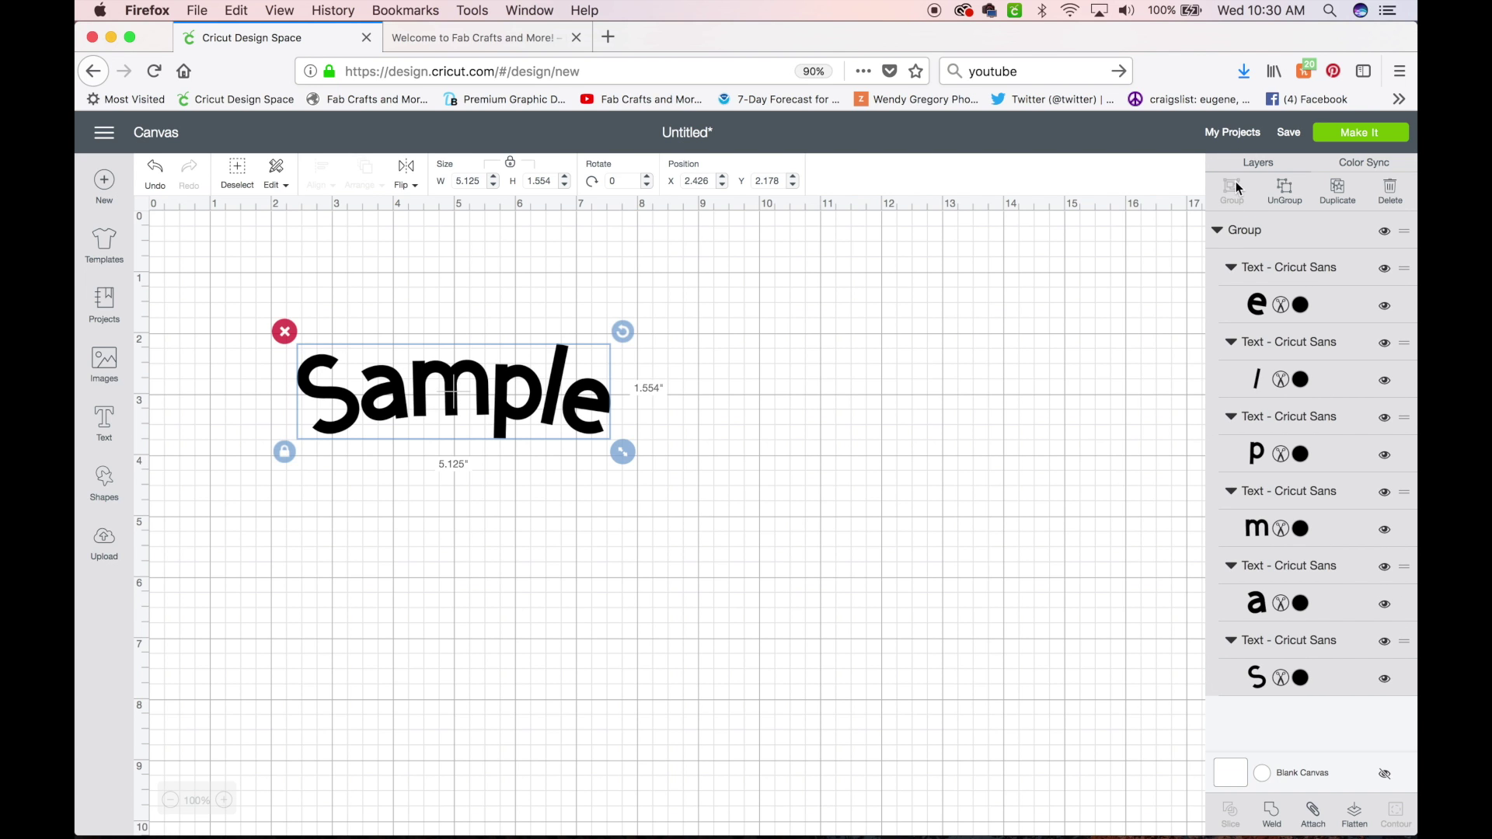
- Move the grouped word Sample as one unit to about X 2.092, Y 0.609
{"action": "left_click_drag", "start_coordinate": [447, 393], "coordinate": [562, 478]}
{"action": "left_click", "coordinate": [479, 334]}
{"action": "left_click", "coordinate": [497, 487]}
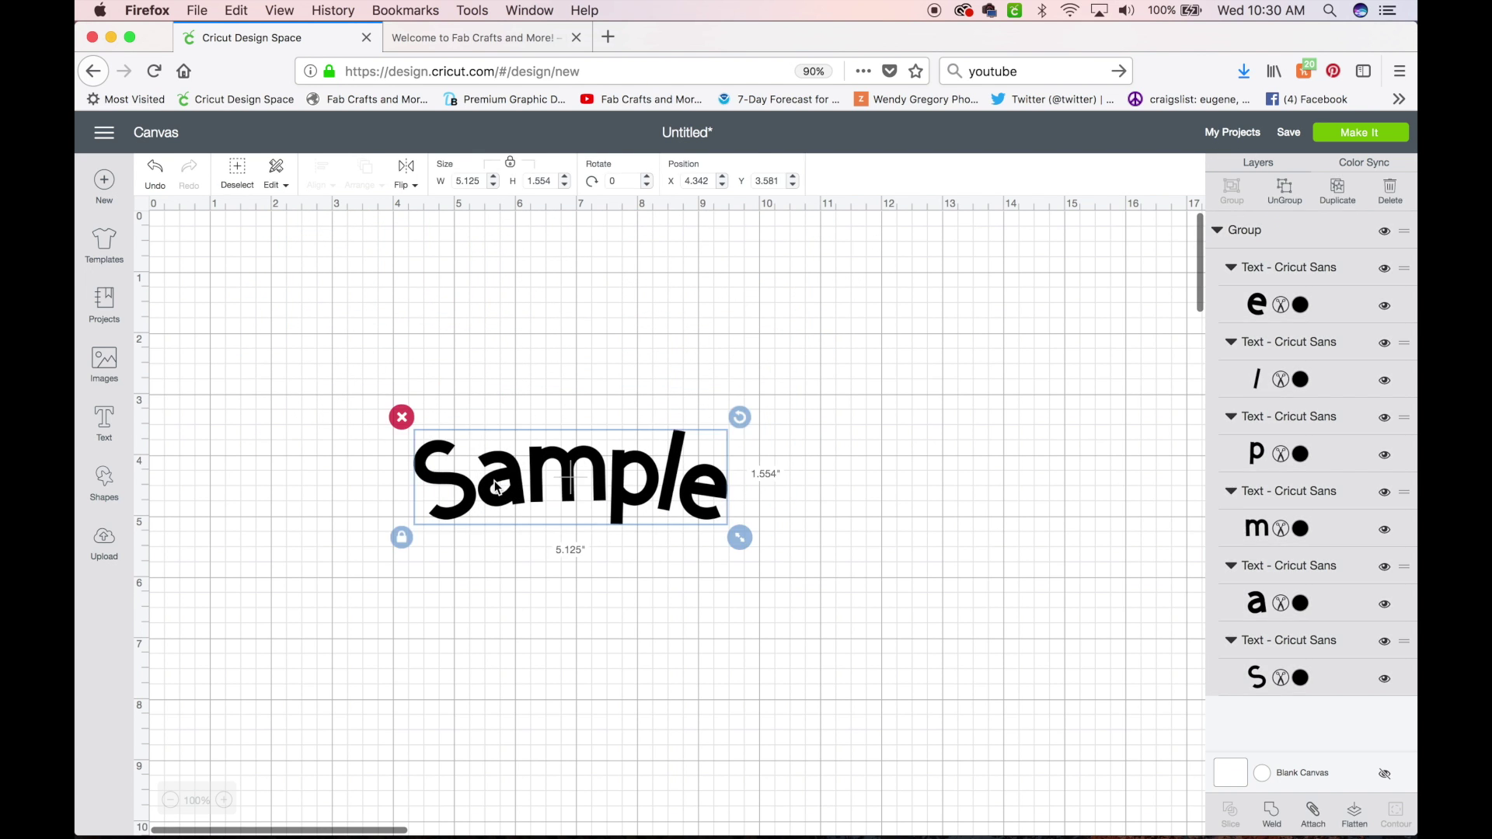
{"action": "left_click", "coordinate": [879, 485]}
{"action": "left_click", "coordinate": [673, 501]}
{"action": "left_click_drag", "start_coordinate": [580, 474], "coordinate": [445, 298]}
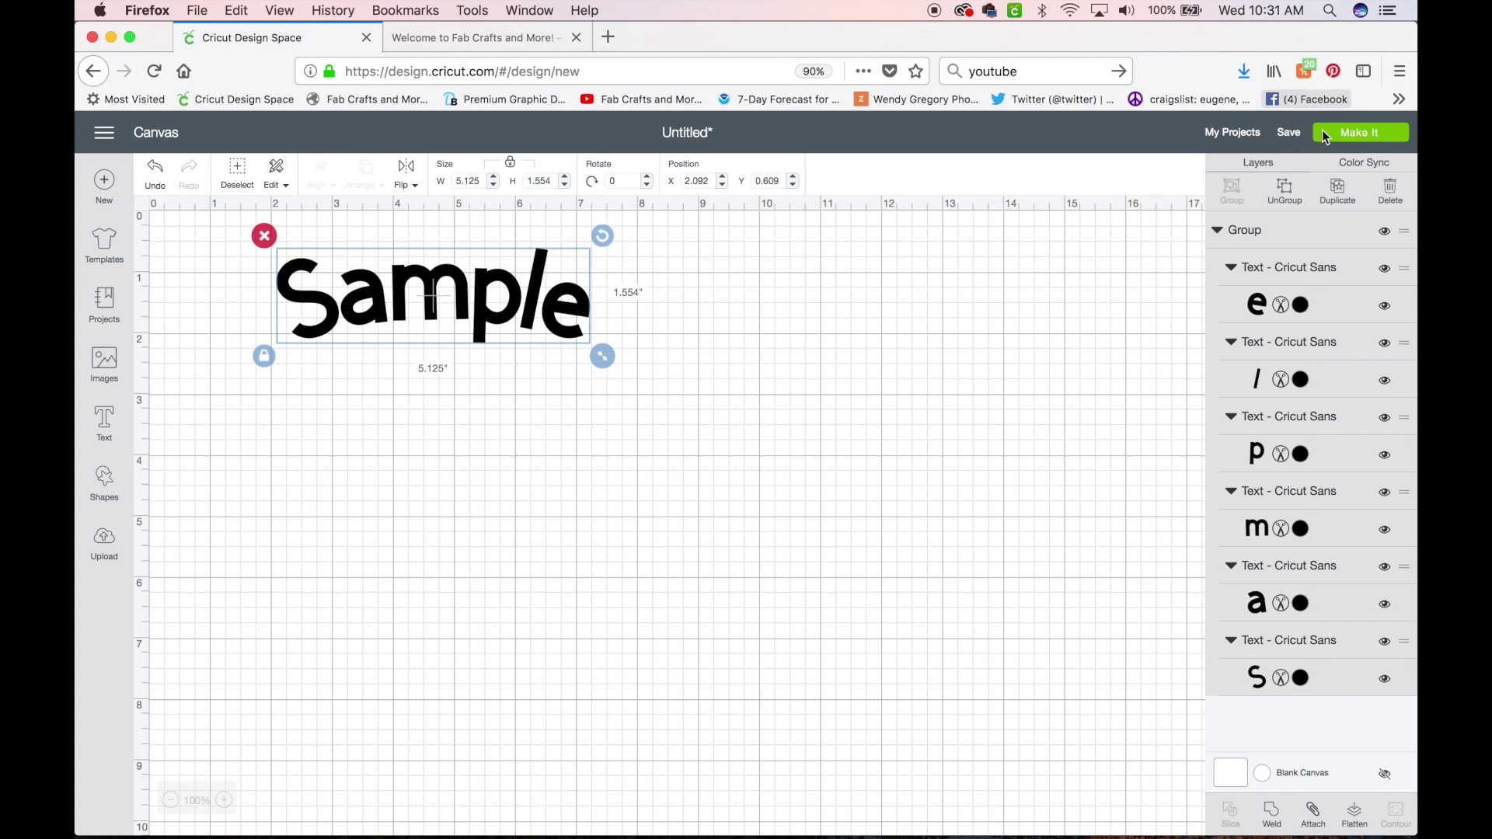
- Ungroup the word Sample and move the letter e farther away from l
{"action": "left_click", "coordinate": [1286, 191]}
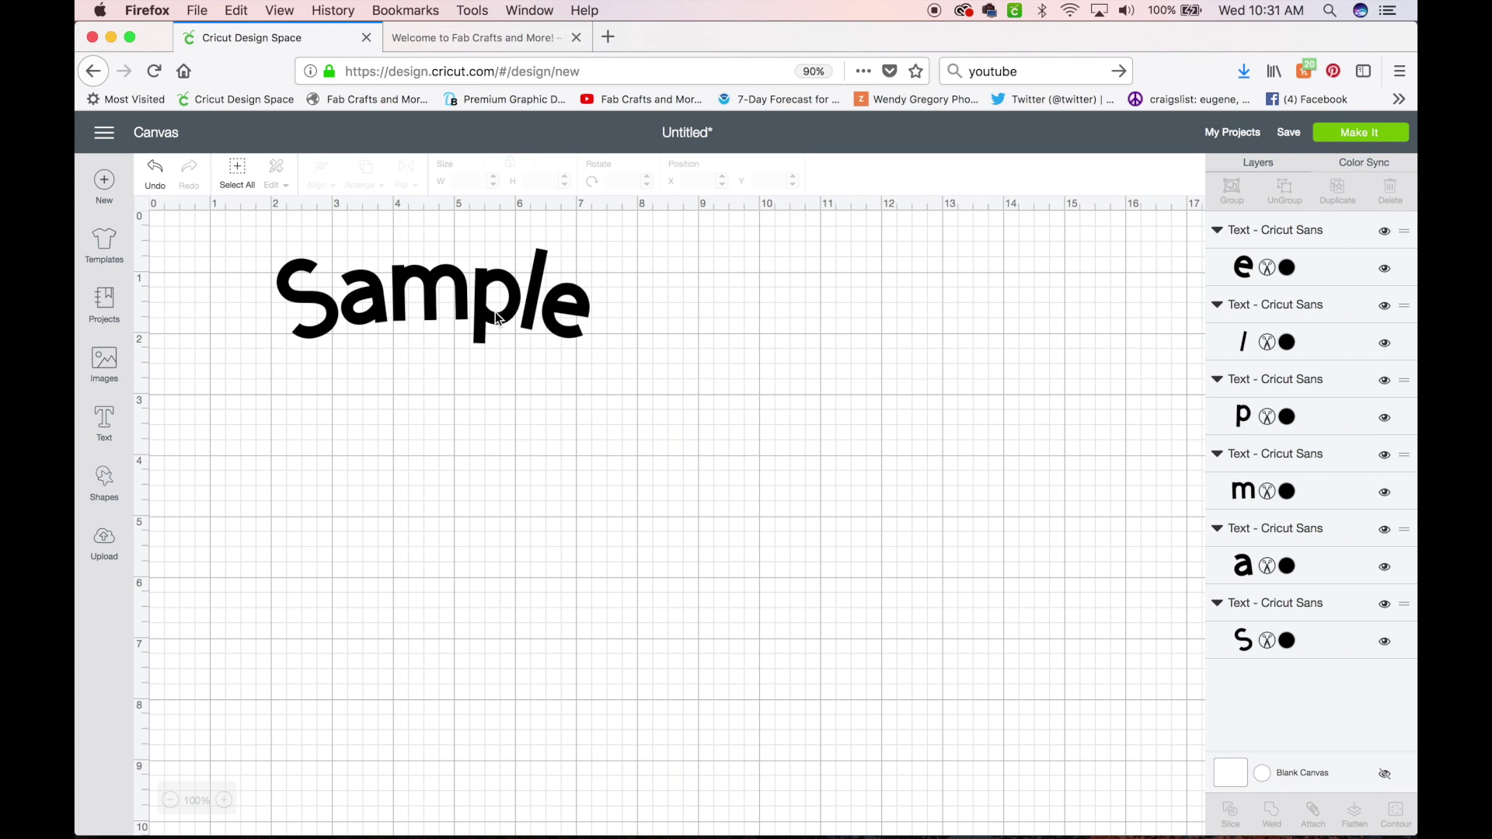
{"action": "left_click_drag", "start_coordinate": [561, 323], "coordinate": [151, 239]}
{"action": "left_click", "coordinate": [664, 328]}
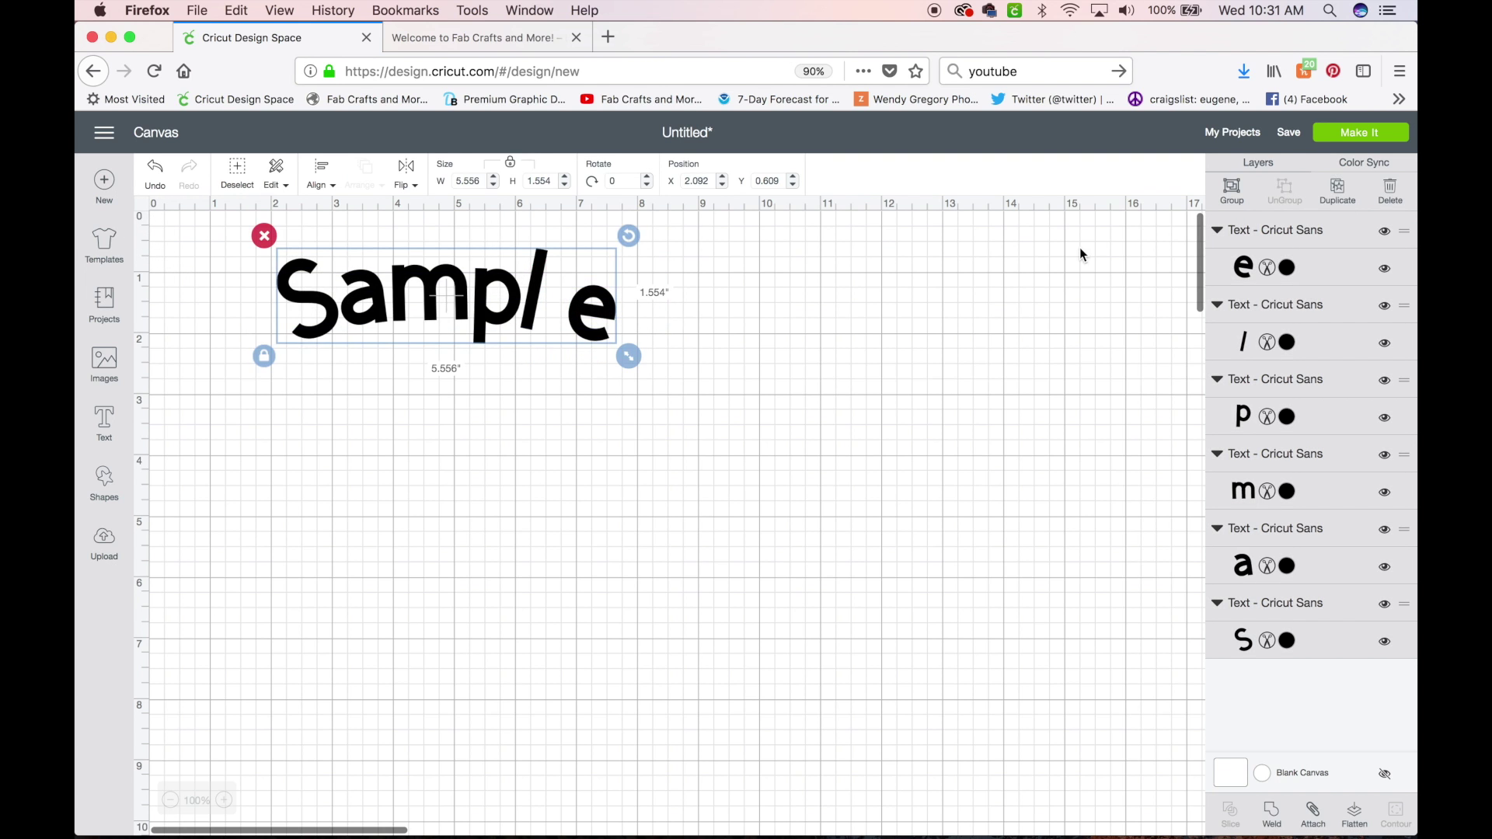
- Group the letters of Sample again and move the whole word around the canvas
{"action": "left_click", "coordinate": [1231, 189]}
{"action": "left_click_drag", "start_coordinate": [453, 265], "coordinate": [533, 450]}
{"action": "left_click_drag", "start_coordinate": [474, 301], "coordinate": [412, 311]}
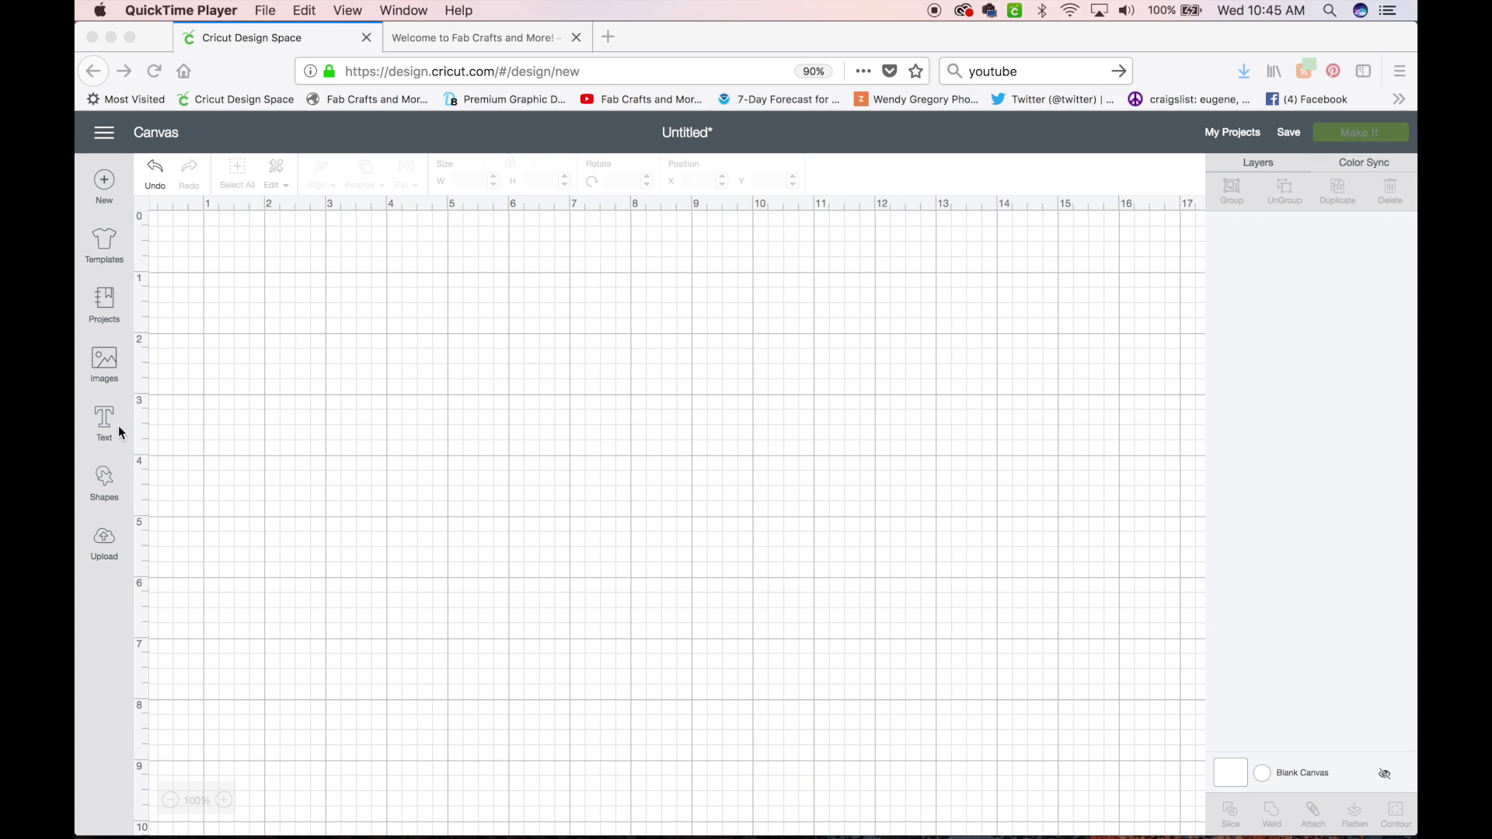
- Insert a circle on the empty canvas and place it at about X 3, Y 3.667
{"action": "left_click", "coordinate": [109, 476]}
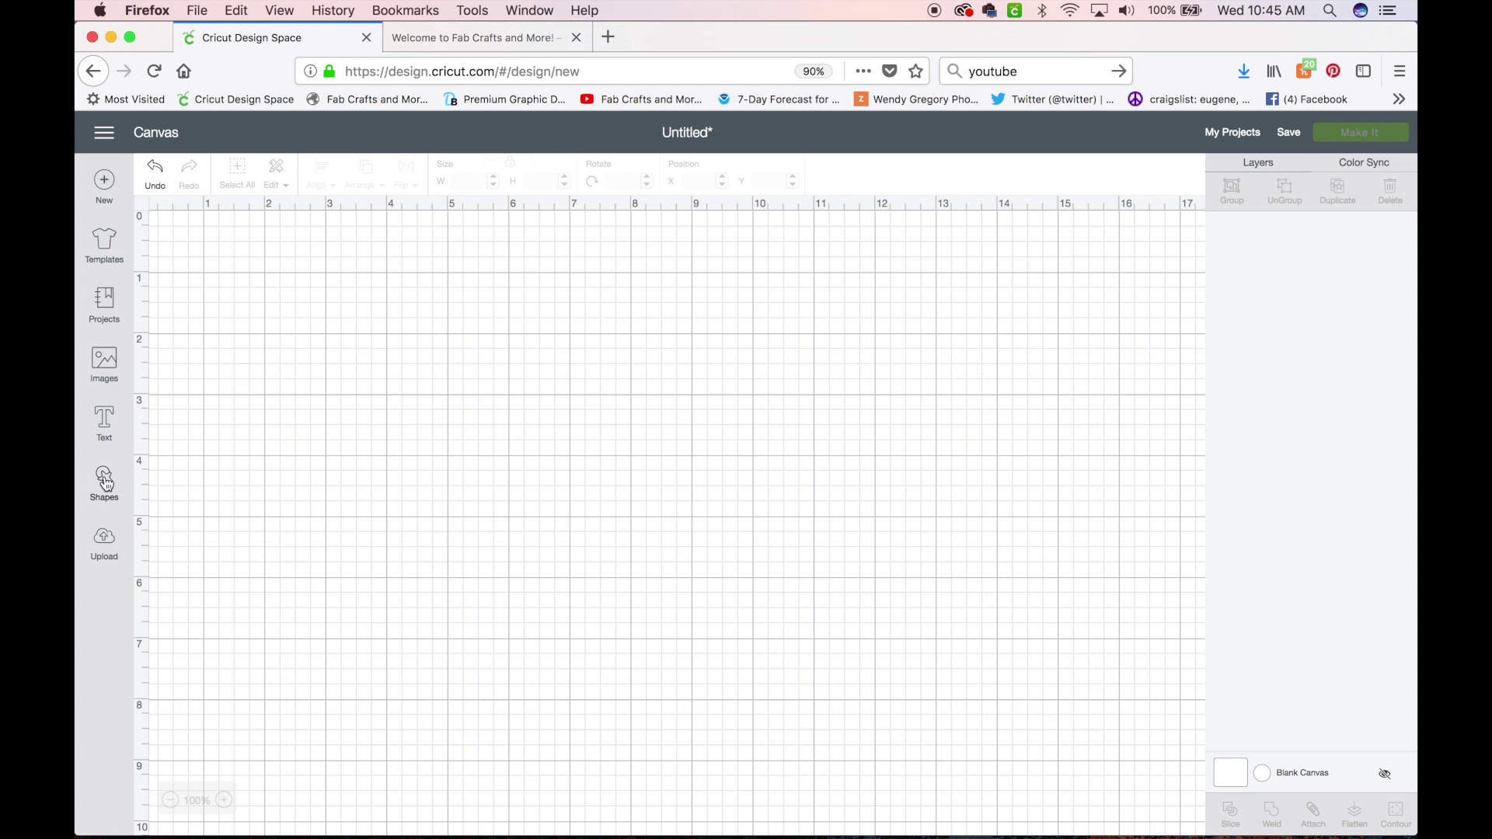
{"action": "left_click", "coordinate": [107, 483]}
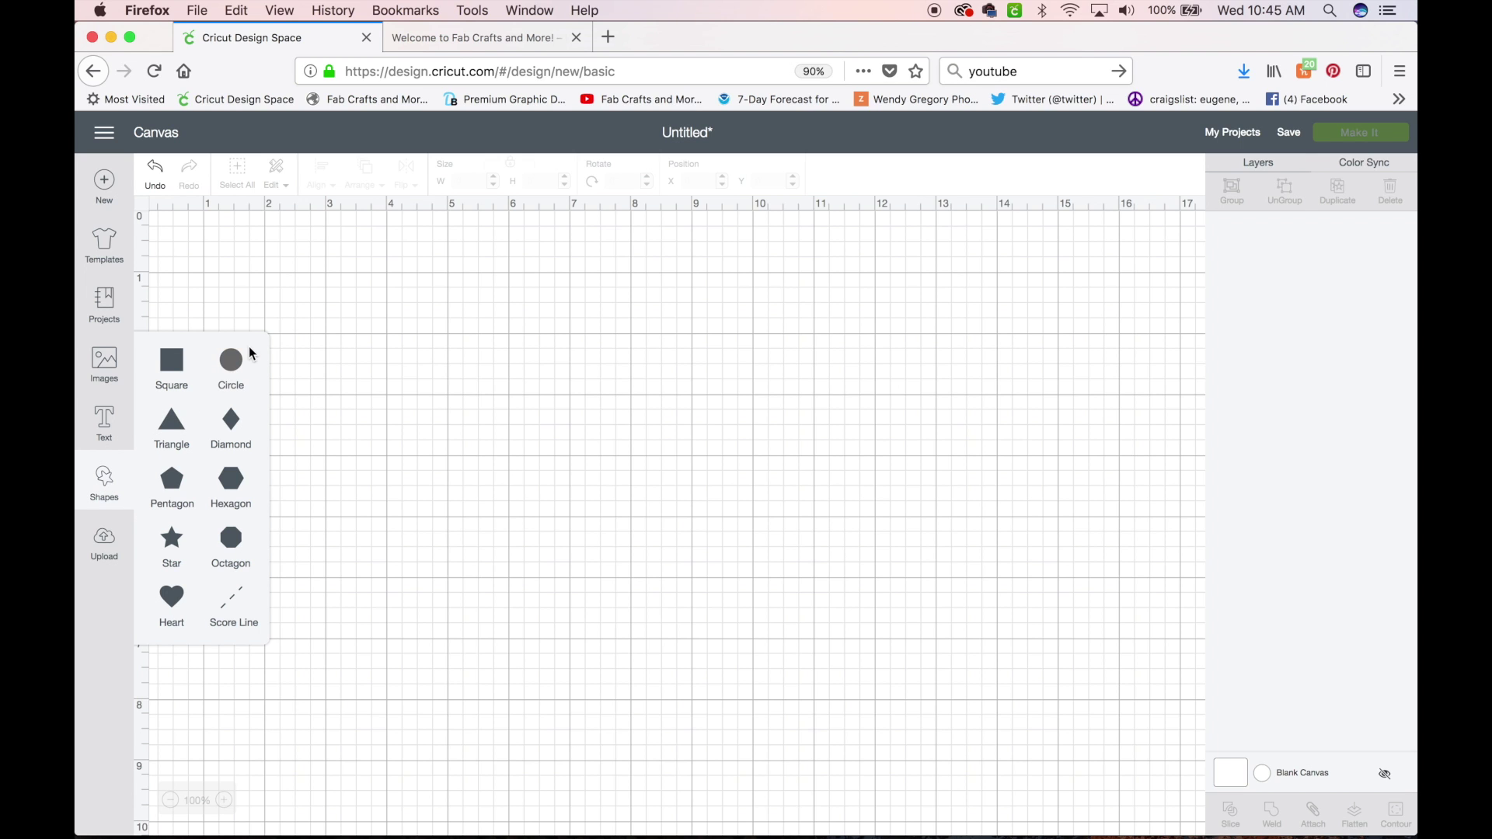
{"action": "left_click", "coordinate": [250, 357]}
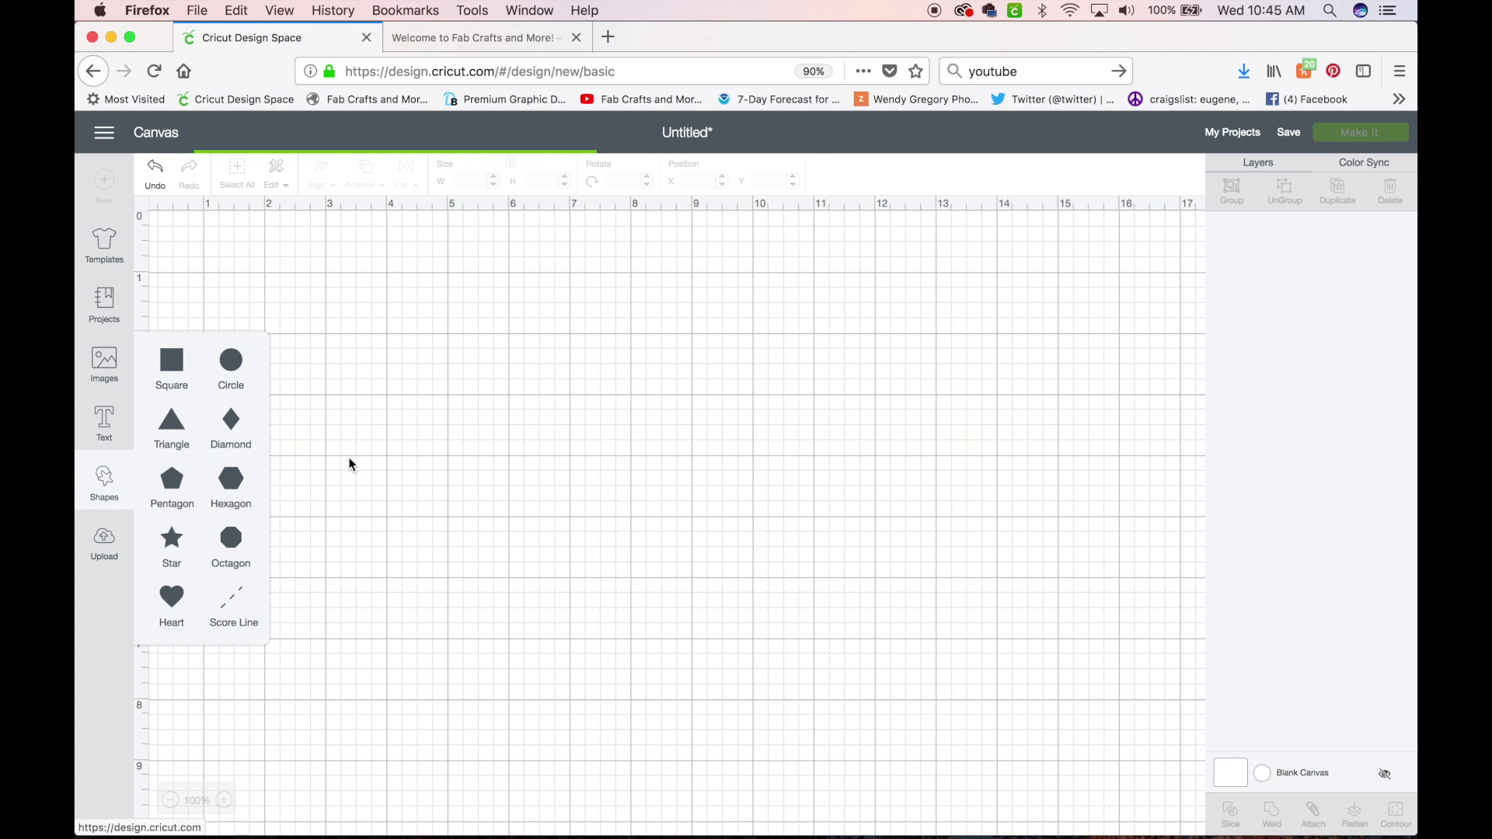
{"action": "left_click_drag", "start_coordinate": [420, 482], "coordinate": [422, 512]}
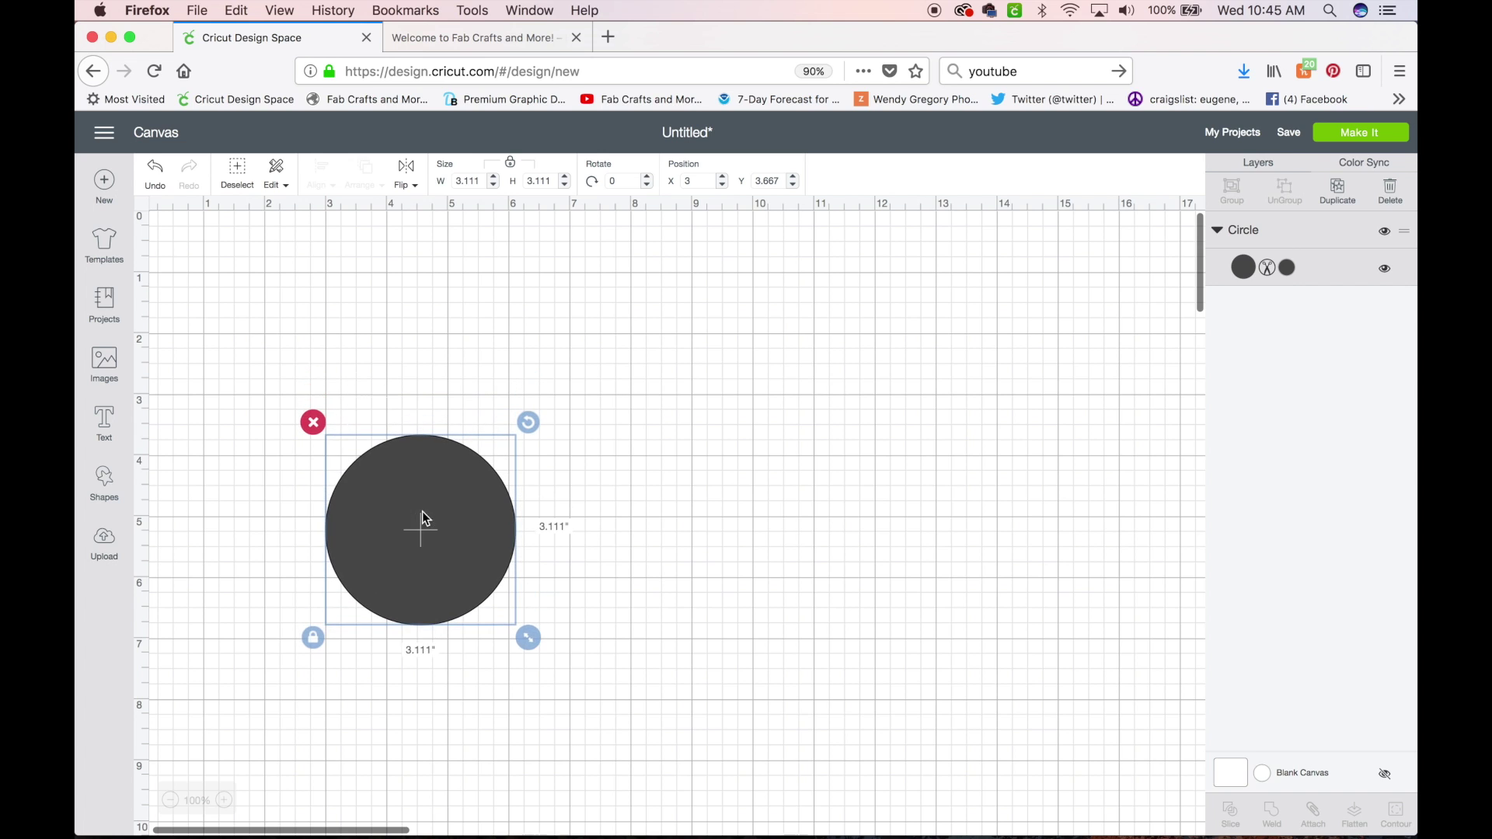
- Add a text object reading Welcome in the bromello font
{"action": "left_click", "coordinate": [105, 423]}
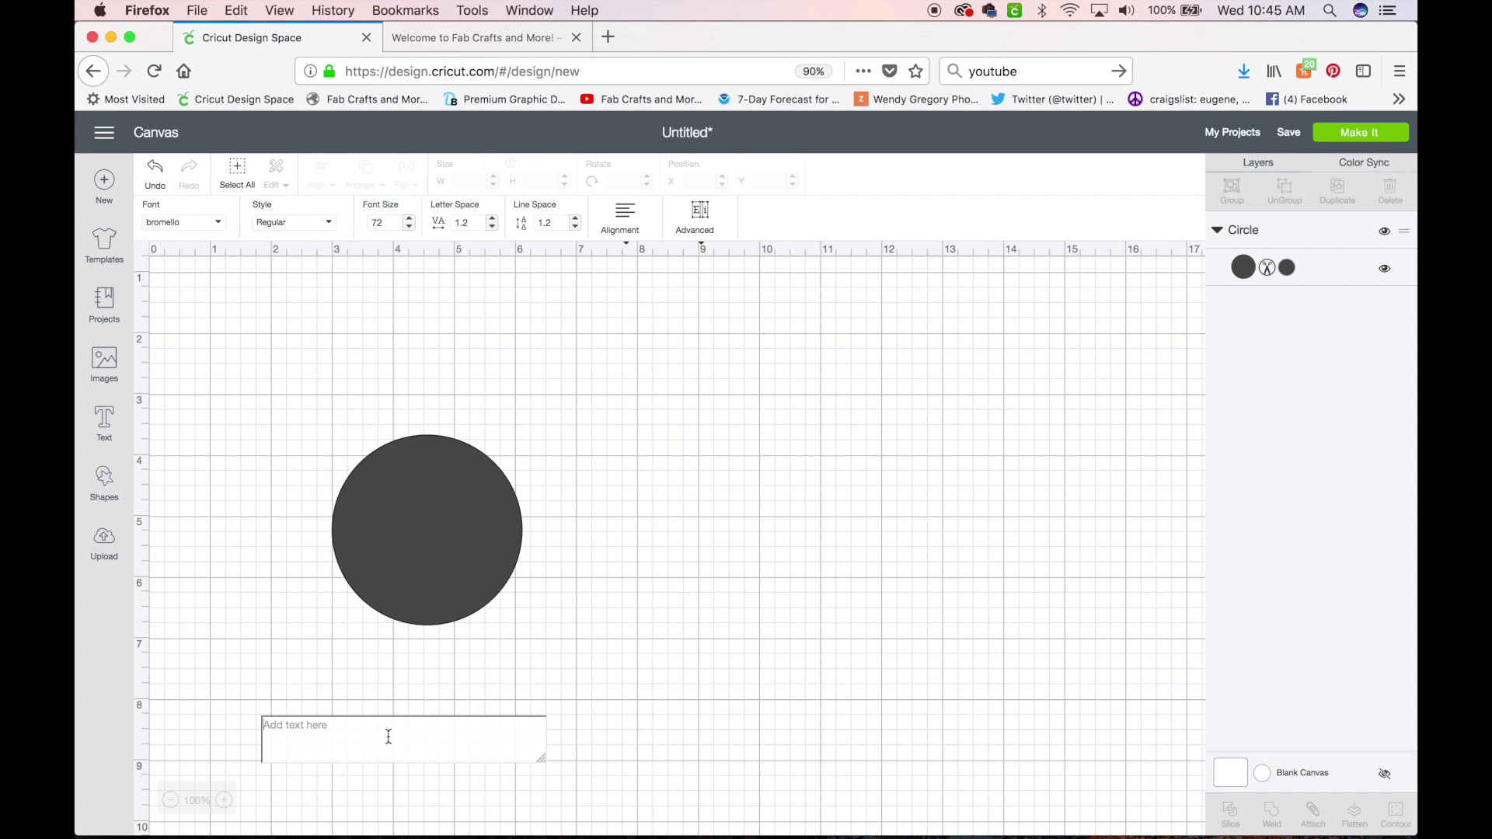
{"action": "type", "text": "We"}
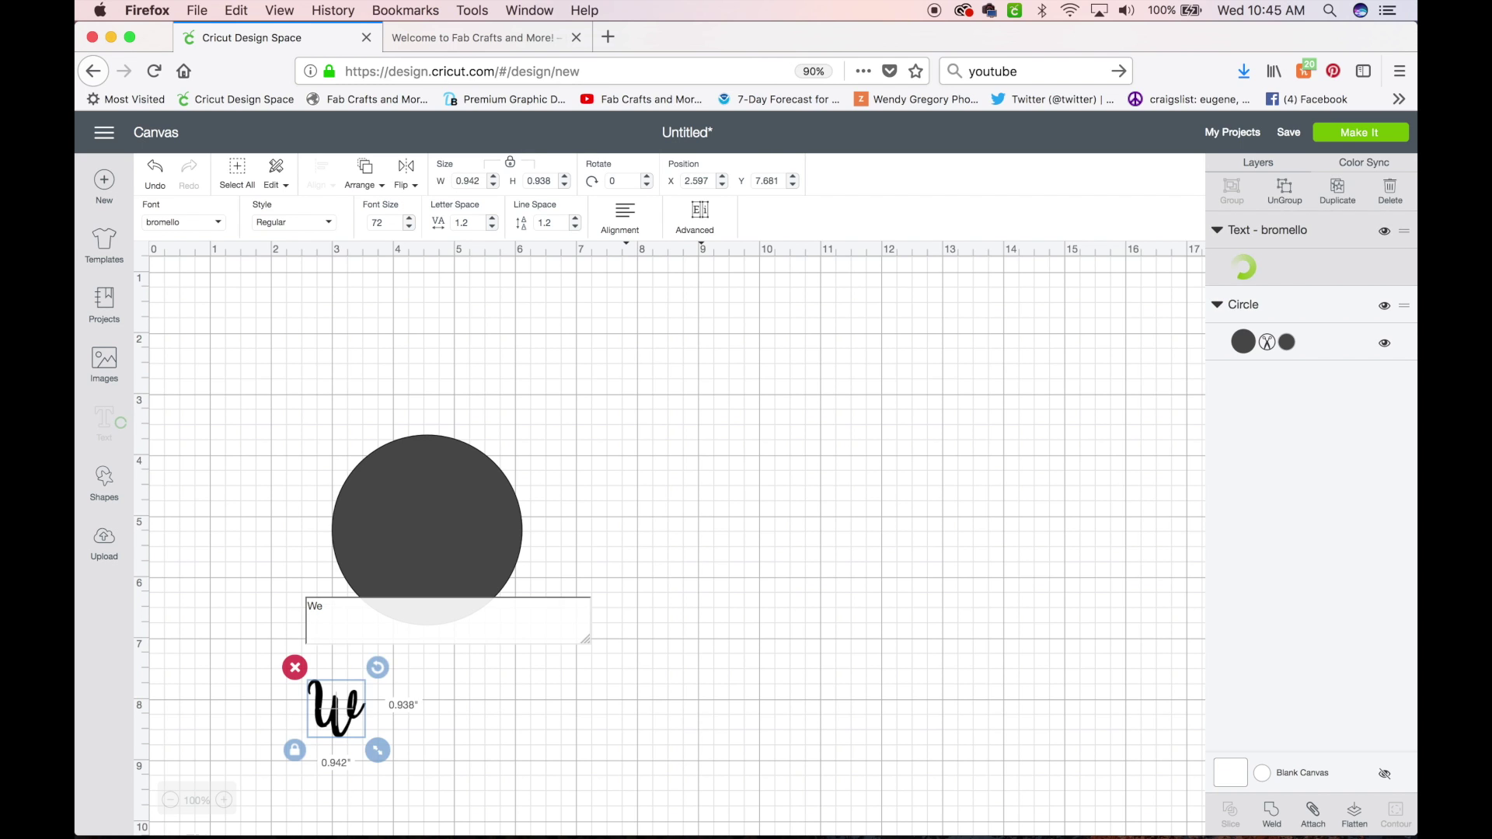
{"action": "type", "text": "lcome"}
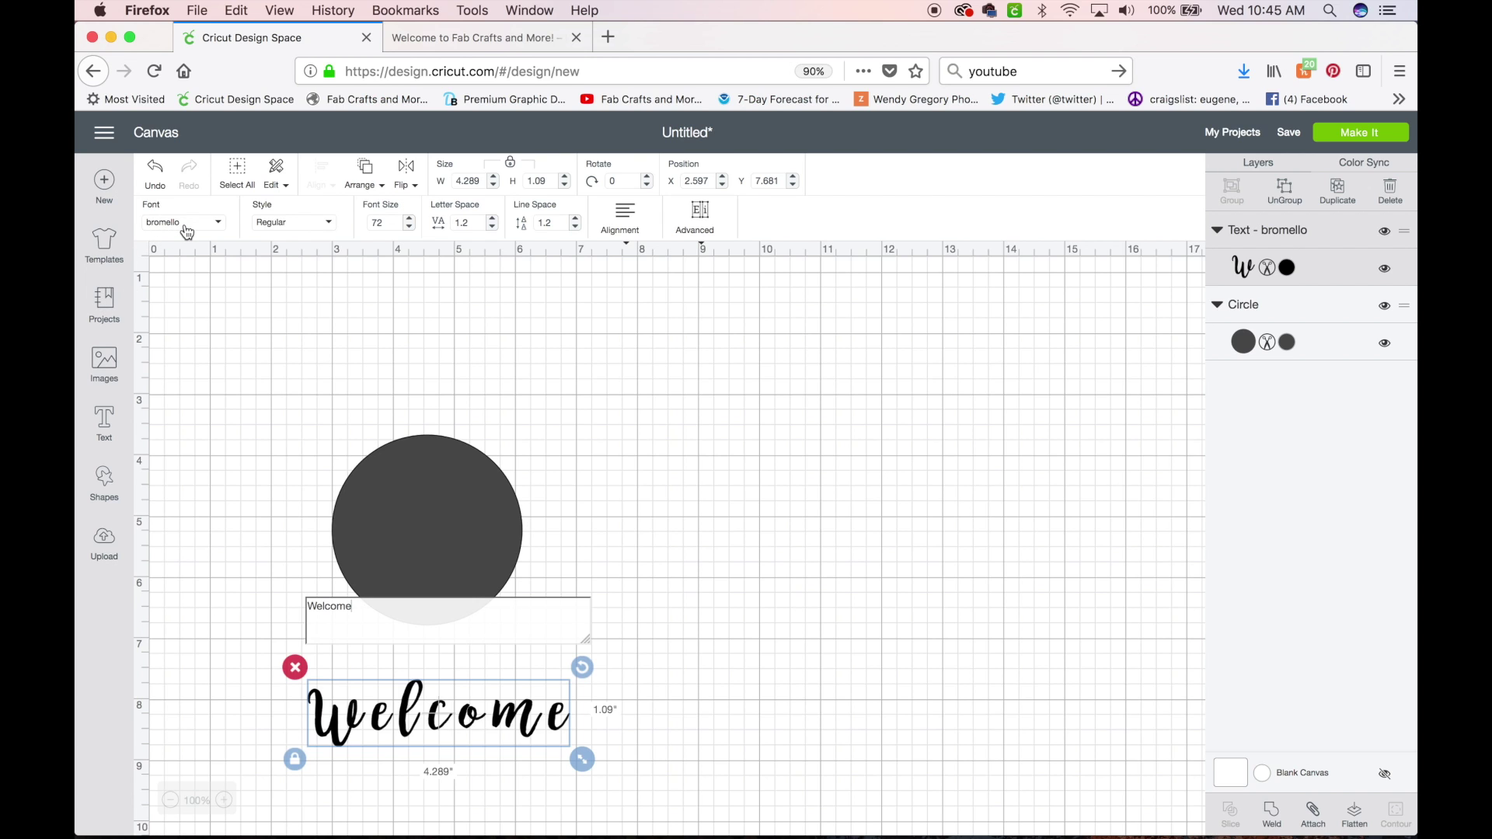
{"action": "left_click", "coordinate": [665, 639]}
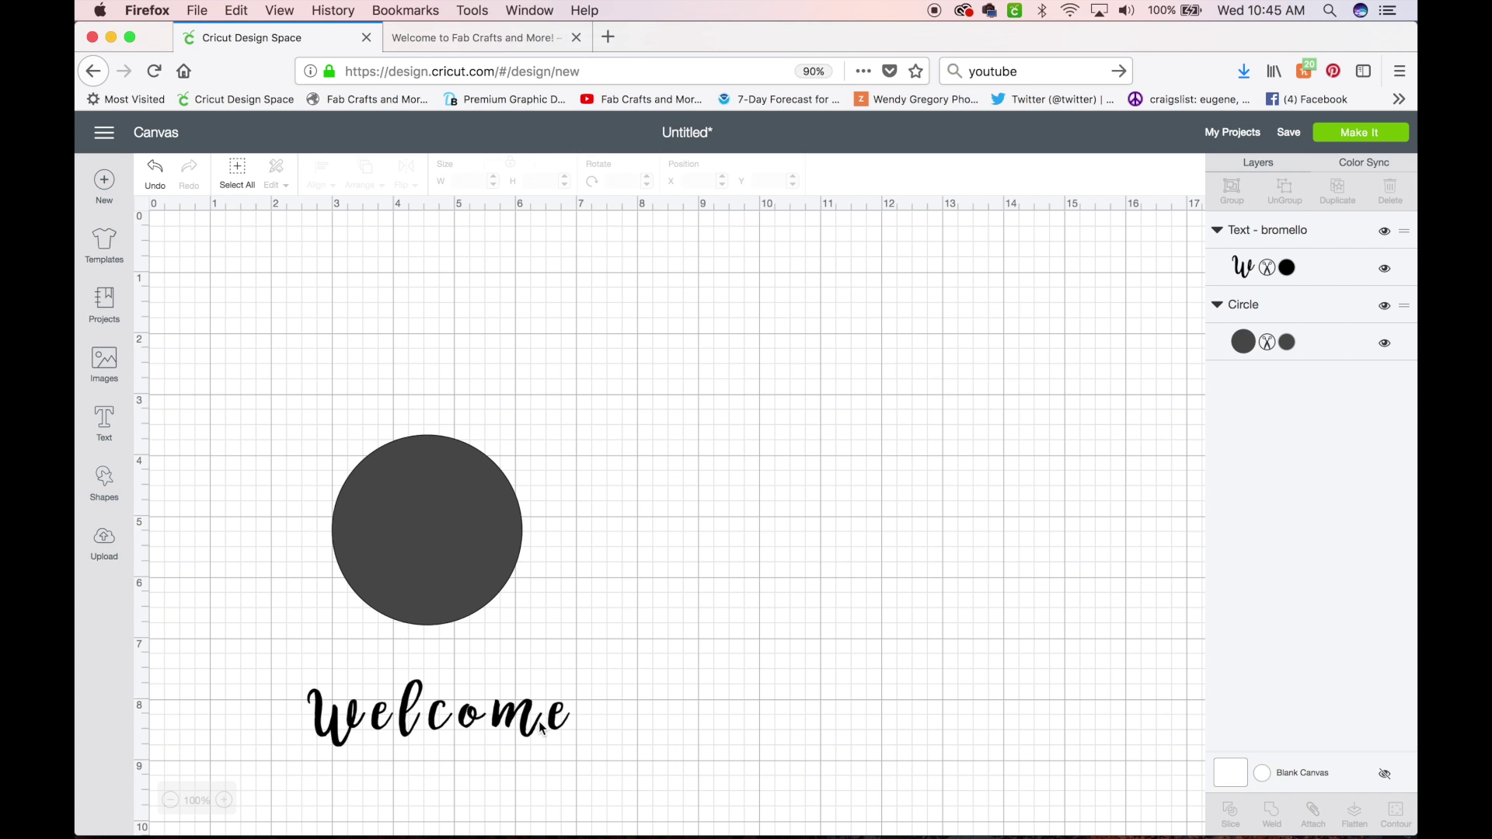
- Move Welcome above the circle and enlarge it to about 6.289" wide and 1.599" high
{"action": "left_click", "coordinate": [469, 723]}
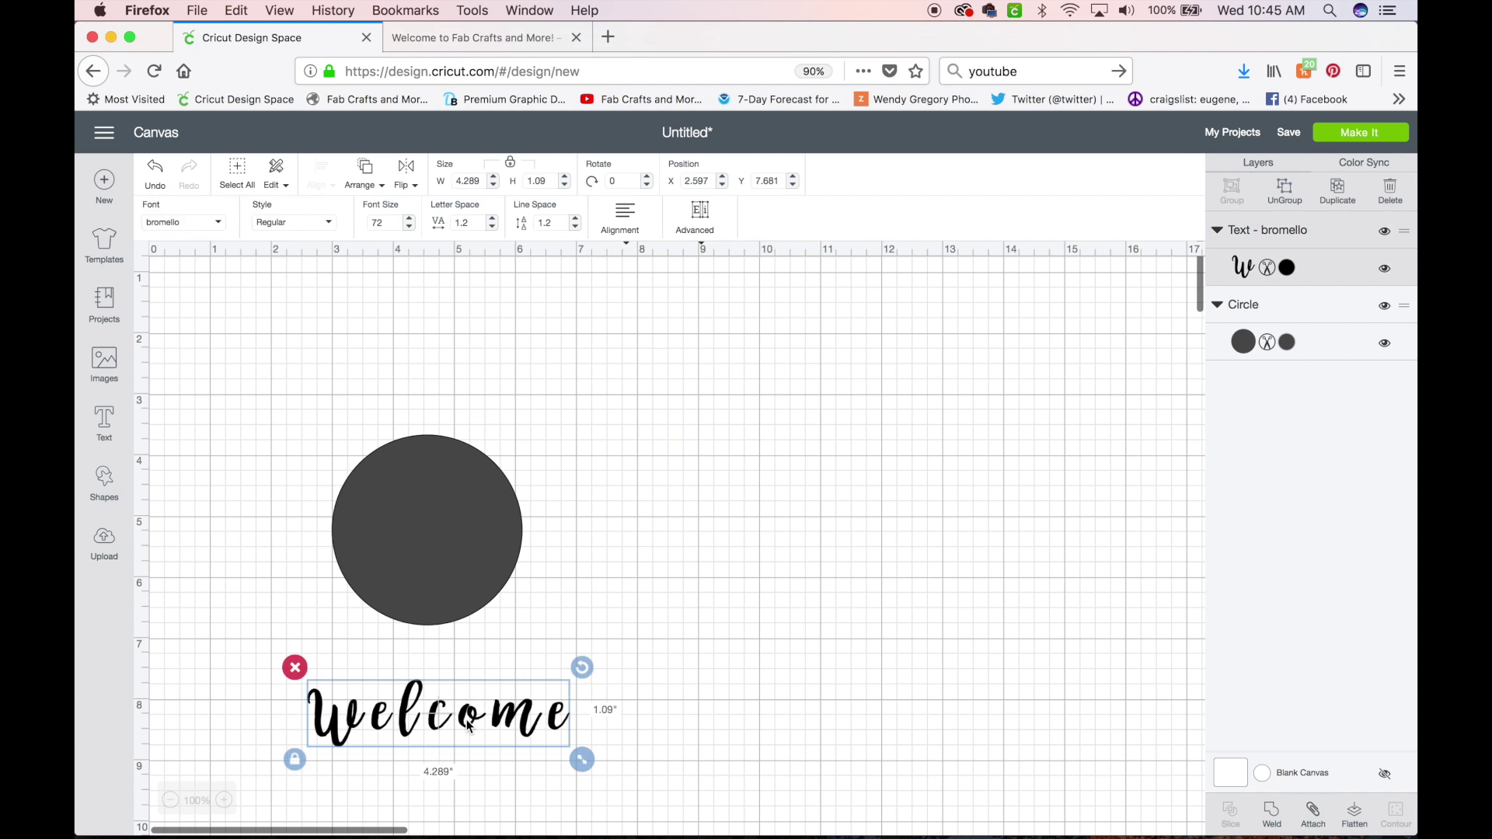
{"action": "left_click_drag", "start_coordinate": [429, 721], "coordinate": [397, 230]}
{"action": "left_click_drag", "start_coordinate": [539, 325], "coordinate": [663, 432]}
{"action": "left_click_drag", "start_coordinate": [451, 301], "coordinate": [442, 341]}
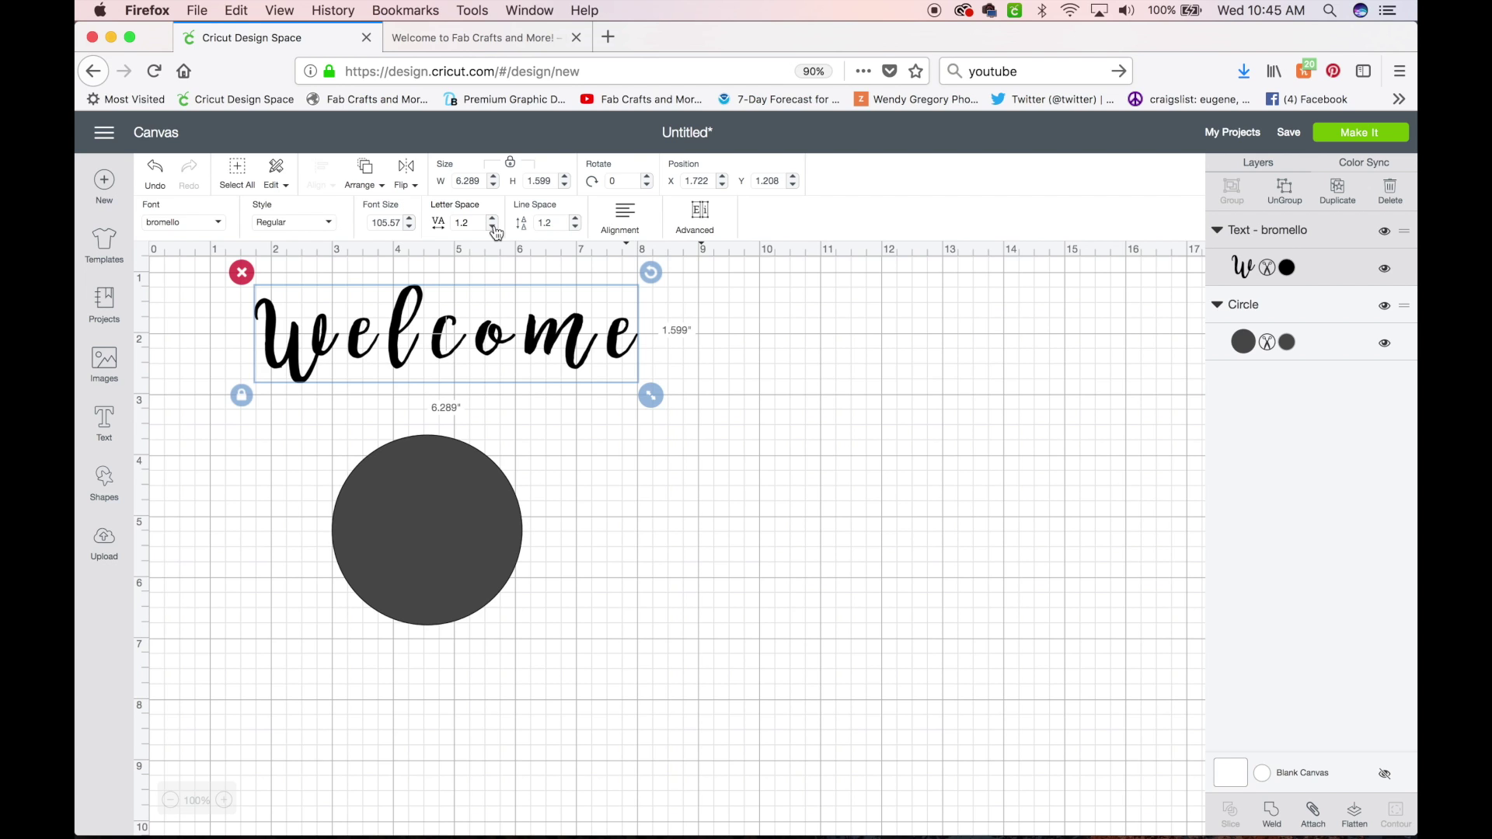
- Reduce the letter spacing of Welcome to -0.6 so that the script letters connect
{"action": "left_click_drag", "start_coordinate": [471, 223], "coordinate": [438, 223]}
{"action": "type", "text": "0"}
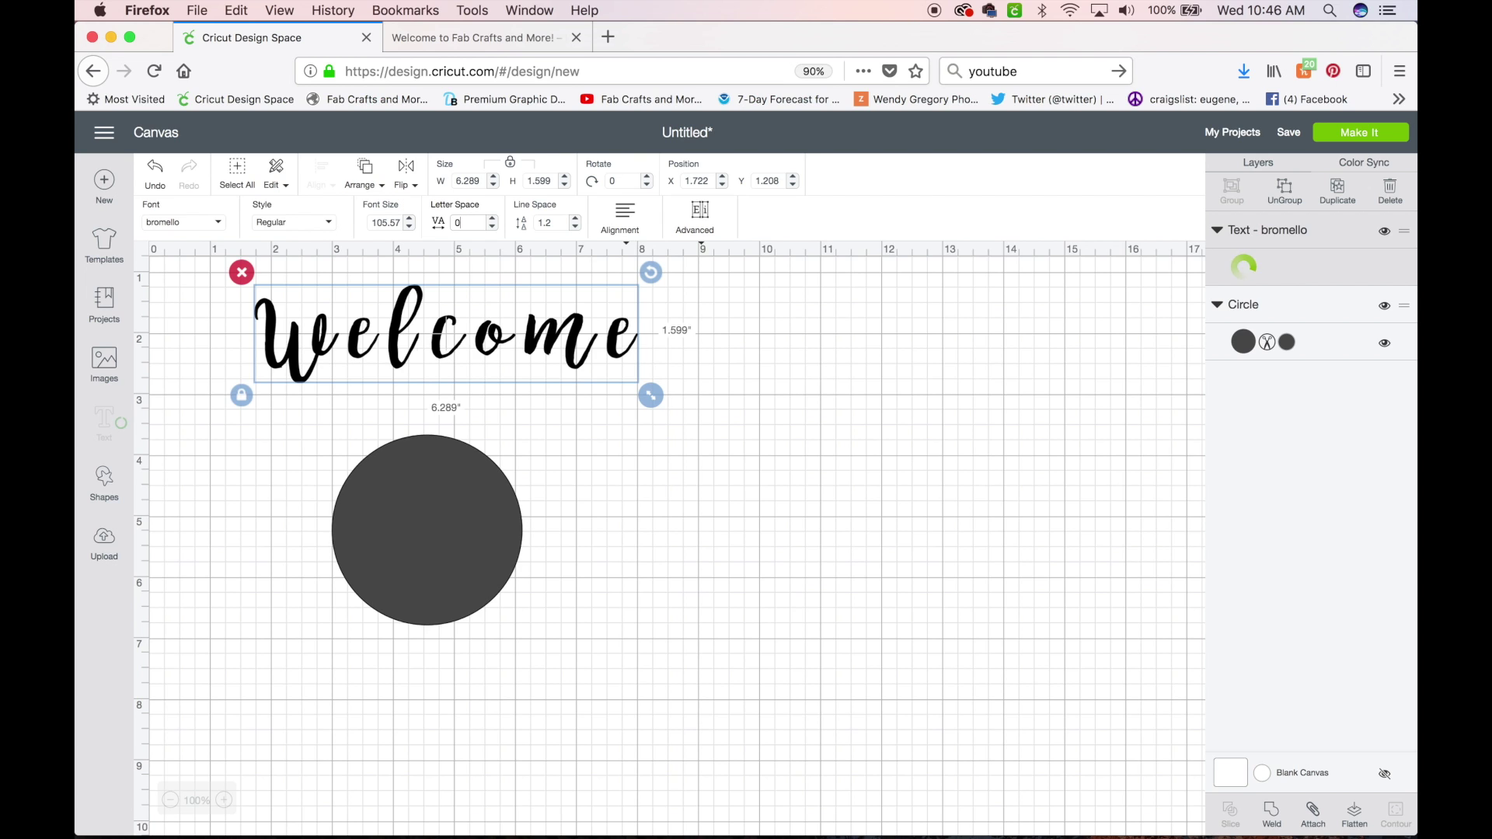
{"action": "key", "text": "Return"}
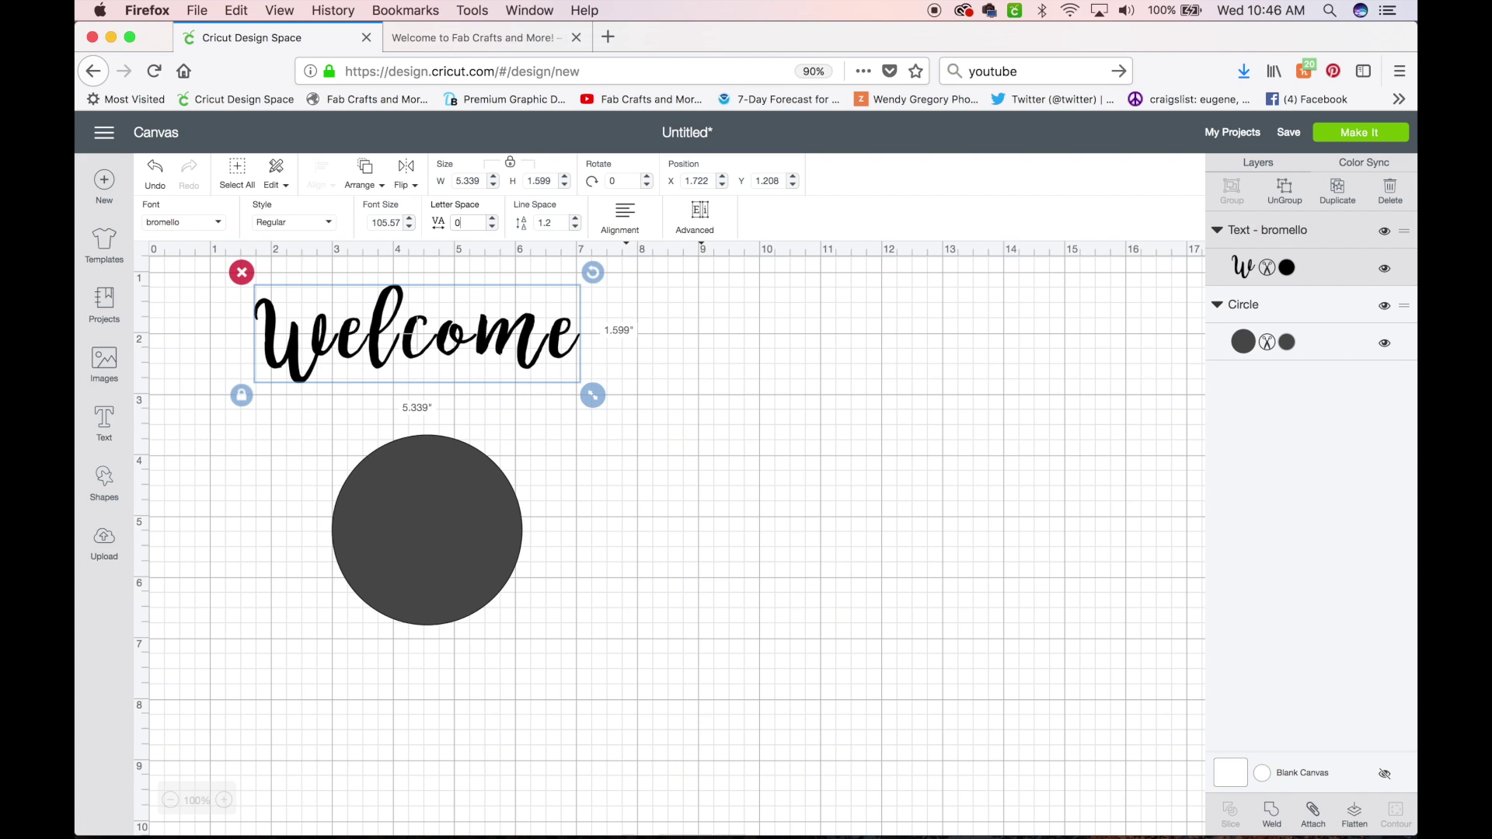
{"action": "left_click", "coordinate": [493, 228]}
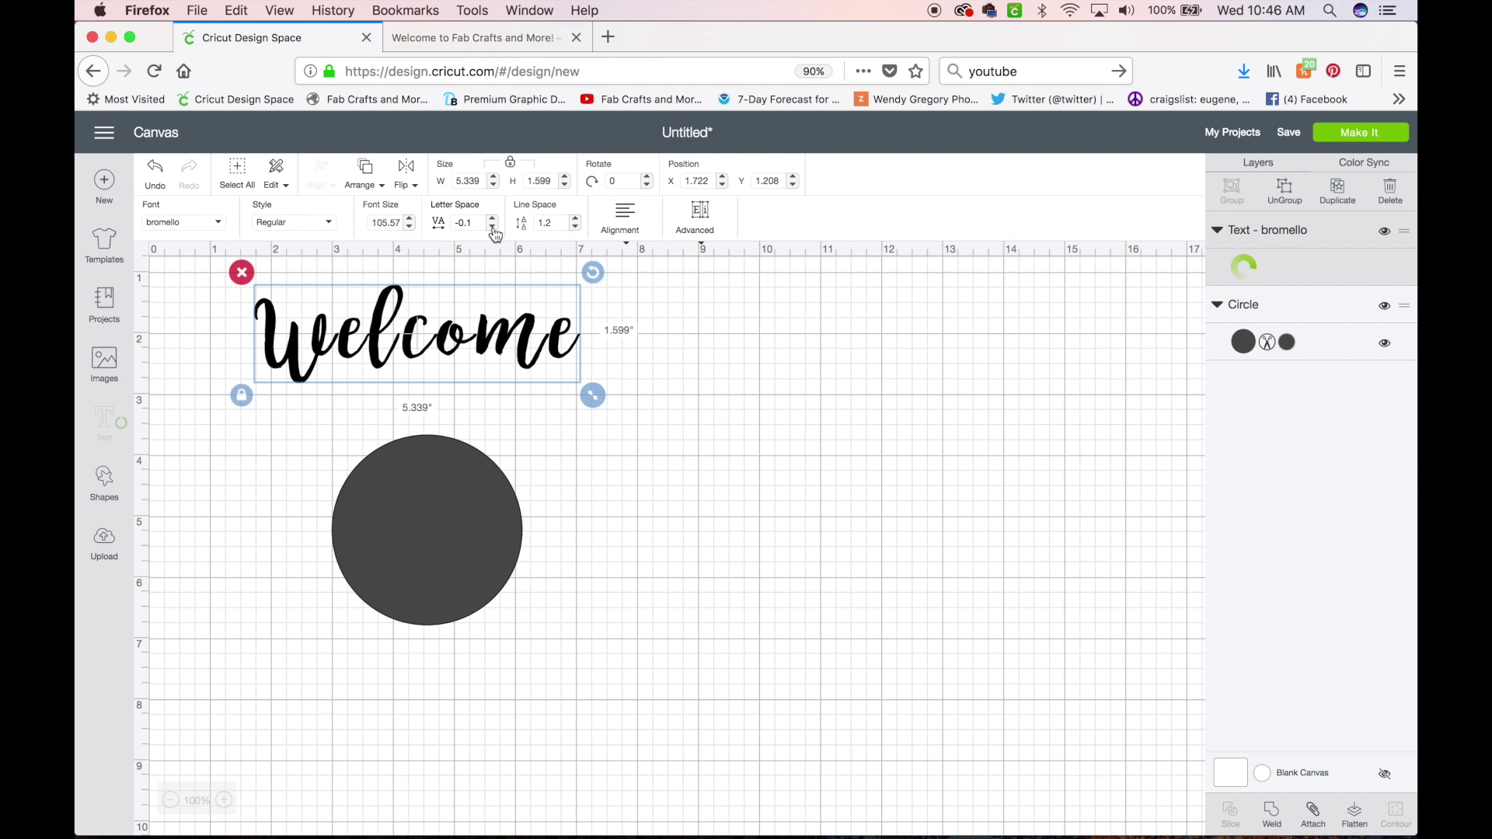
{"action": "left_click", "coordinate": [493, 228]}
{"action": "left_click", "coordinate": [493, 228]}
{"action": "left_click", "coordinate": [493, 227]}
{"action": "left_click", "coordinate": [493, 227]}
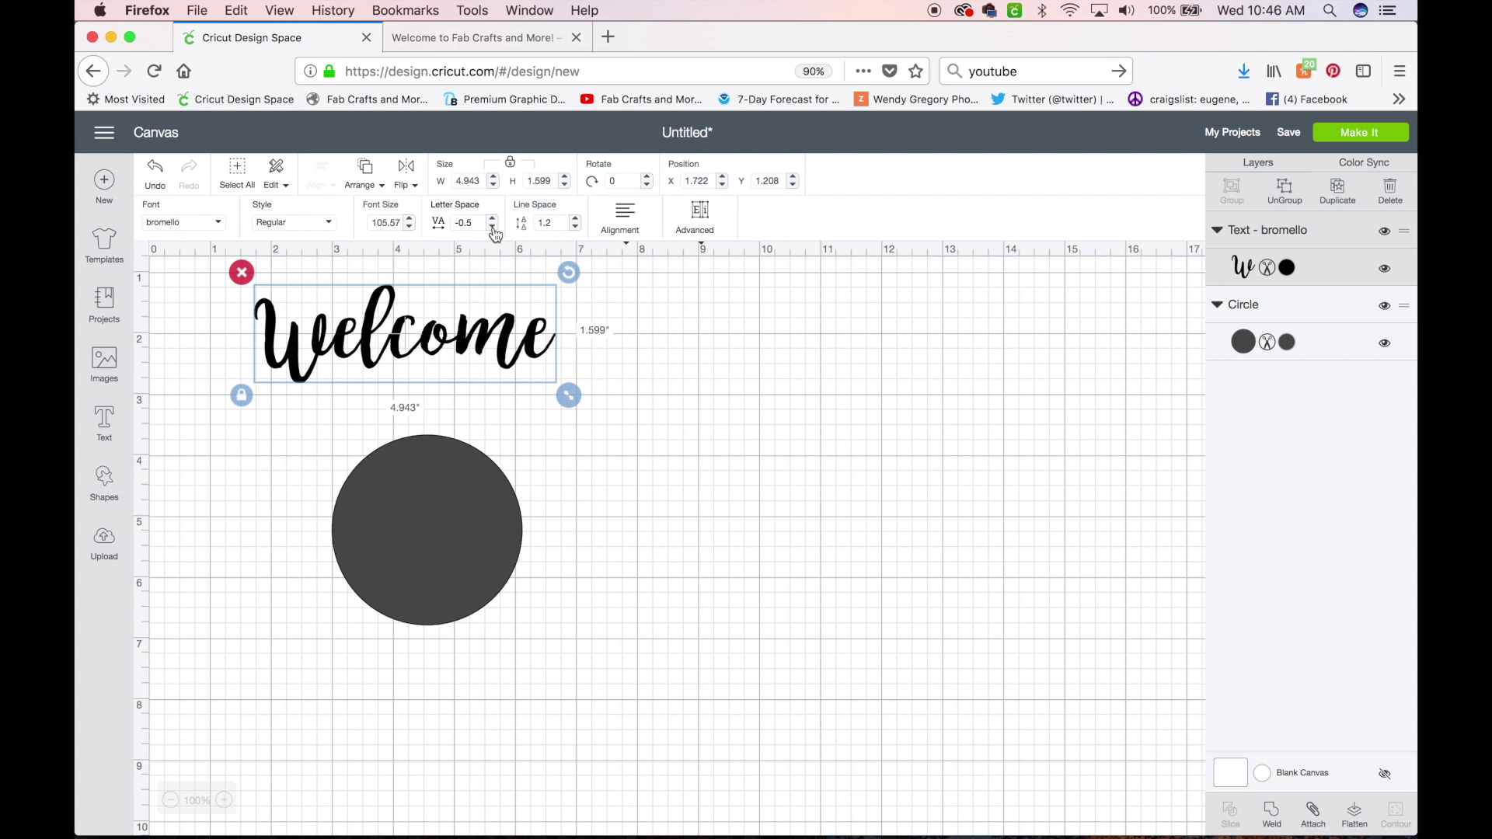
{"action": "left_click", "coordinate": [493, 228]}
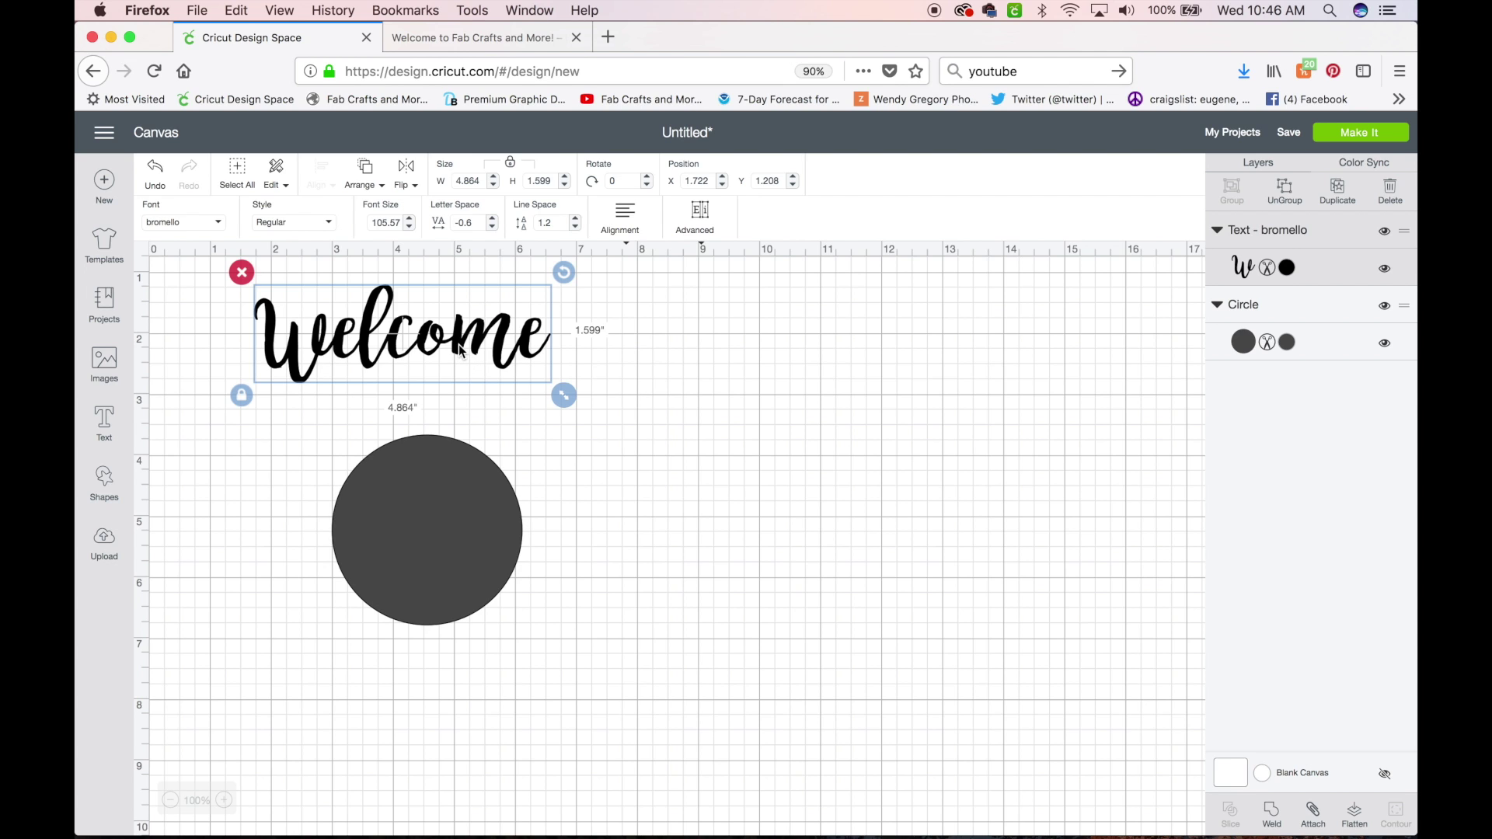
- Ungroup Welcome into letters, then move the final e to the circle's upper-right edge and rotate it to about 27.99°
{"action": "left_click", "coordinate": [1287, 192]}
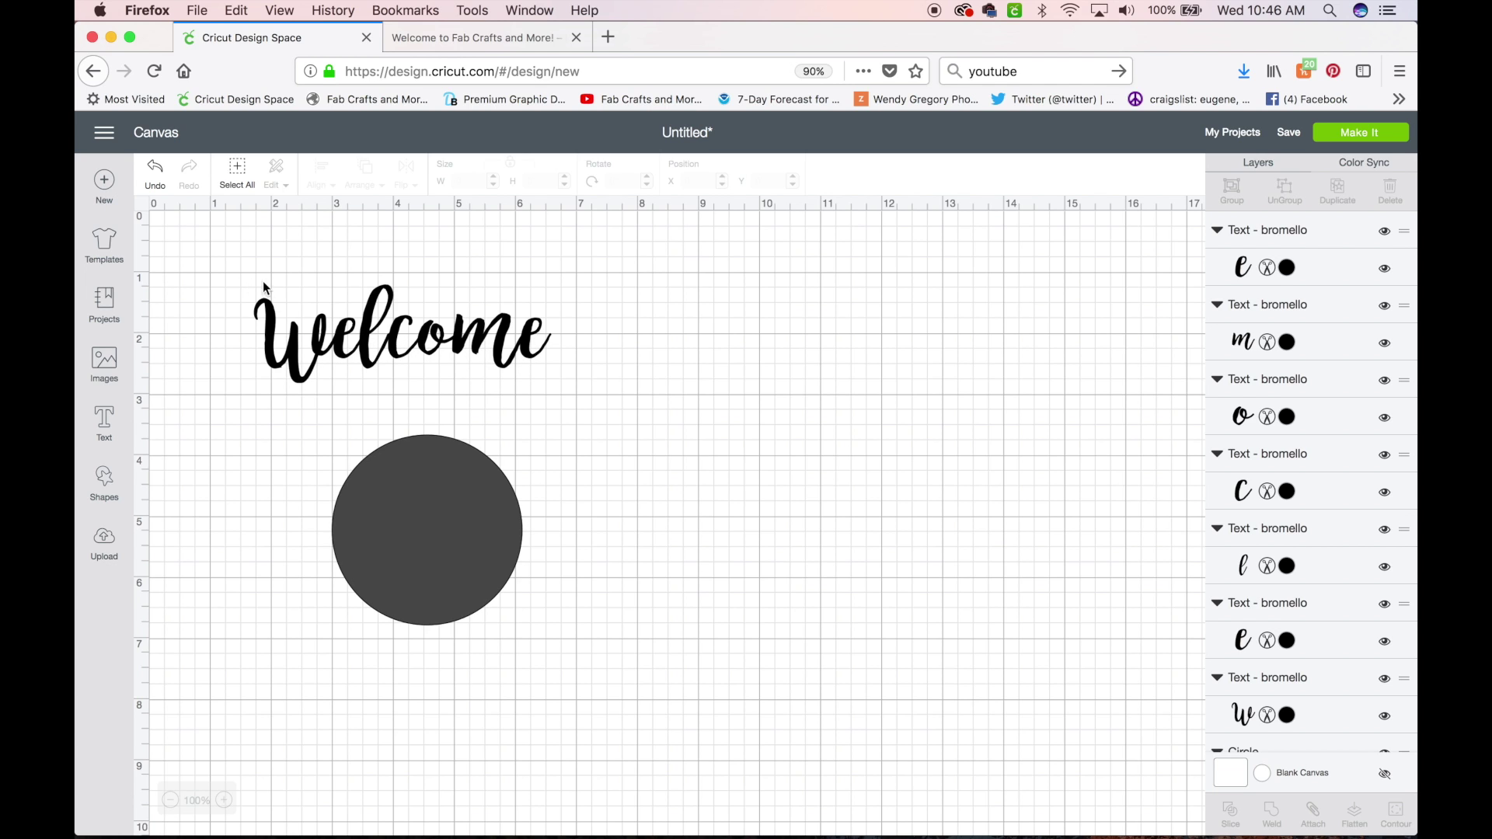
{"action": "left_click", "coordinate": [530, 345]}
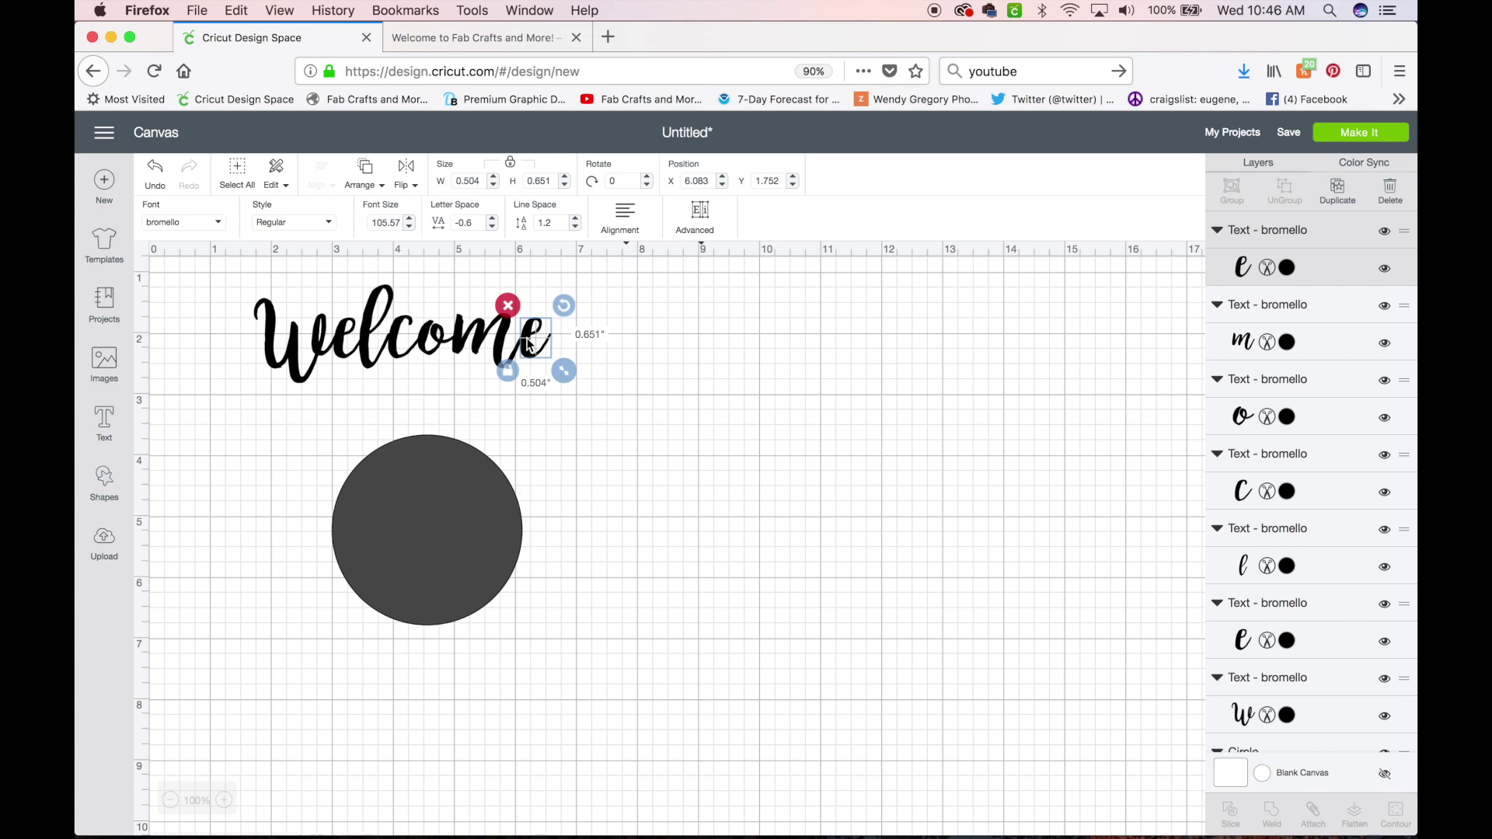
{"action": "left_click_drag", "start_coordinate": [529, 345], "coordinate": [557, 431]}
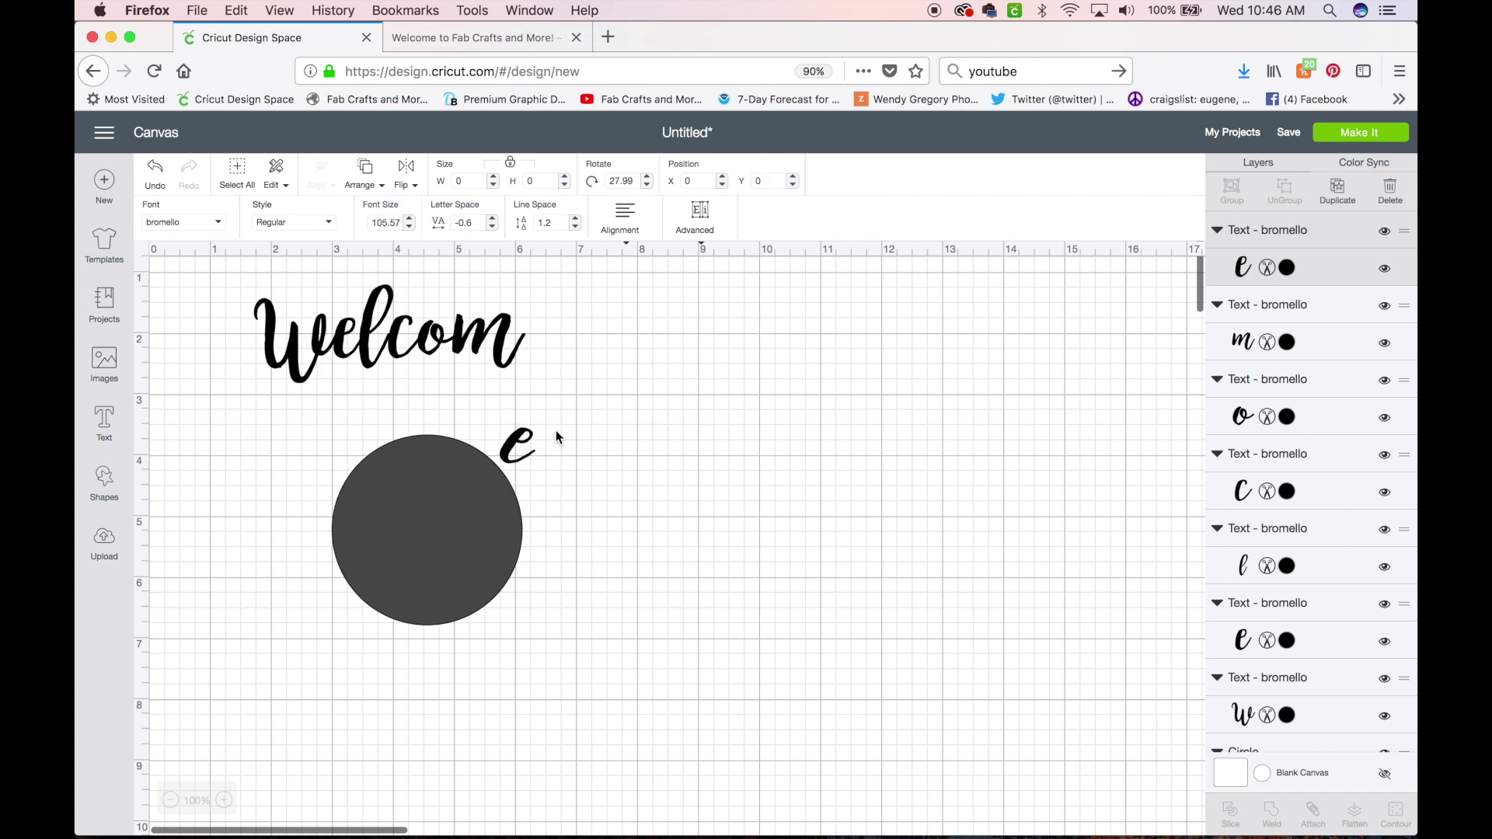
- Place the letter m on the circle's edge next to the final e and rotate it to about 18.93°
{"action": "left_click", "coordinate": [505, 336]}
{"action": "left_click_drag", "start_coordinate": [505, 335], "coordinate": [490, 442]}
{"action": "left_click_drag", "start_coordinate": [530, 377], "coordinate": [526, 371]}
{"action": "left_click_drag", "start_coordinate": [476, 420], "coordinate": [477, 423]}
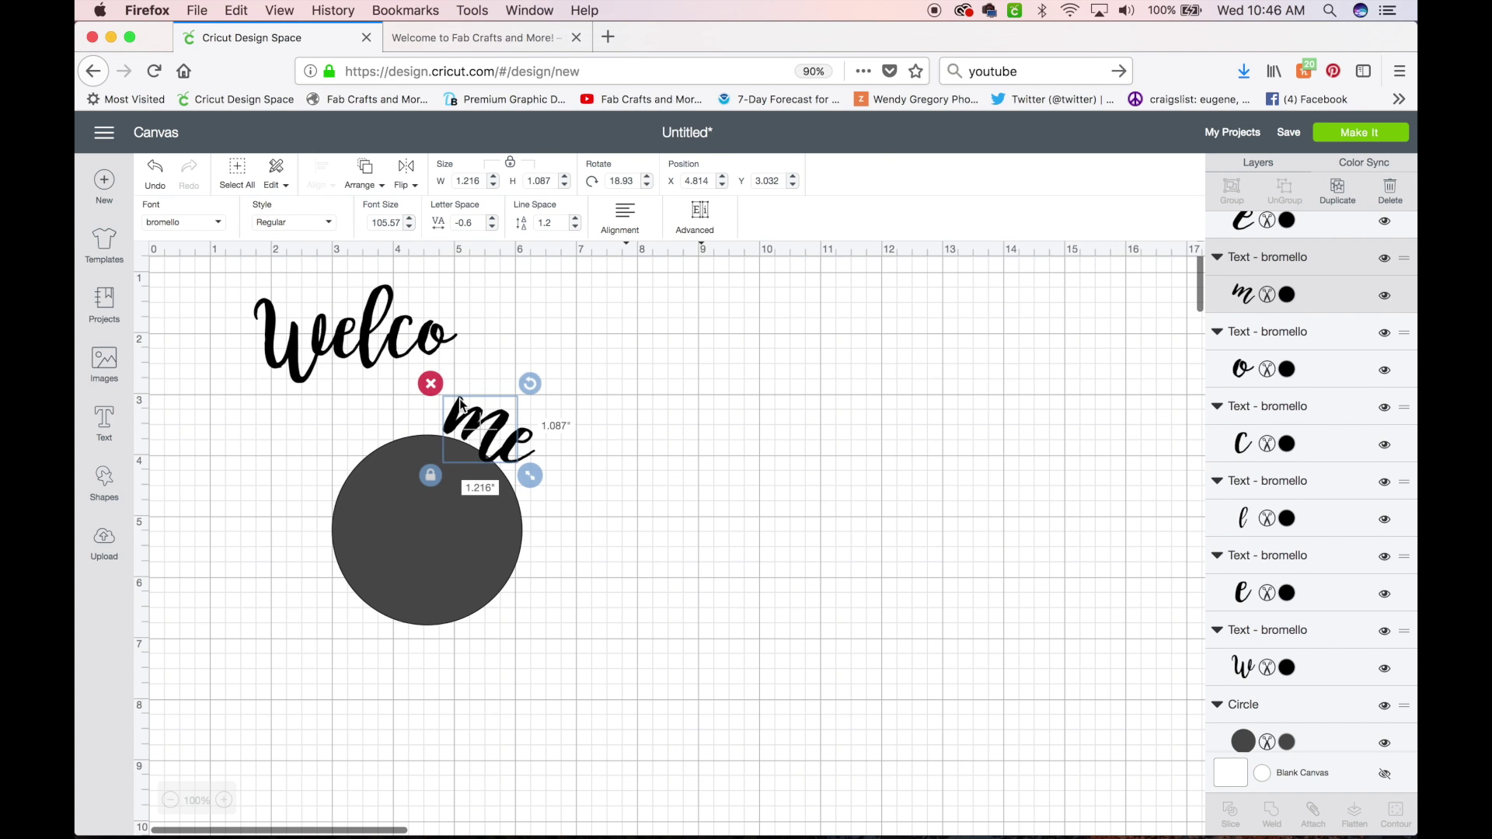
- Place the letters o and c along the top of the circle, joining them up to the left of m
{"action": "left_click", "coordinate": [433, 352]}
{"action": "left_click_drag", "start_coordinate": [433, 335], "coordinate": [438, 410]}
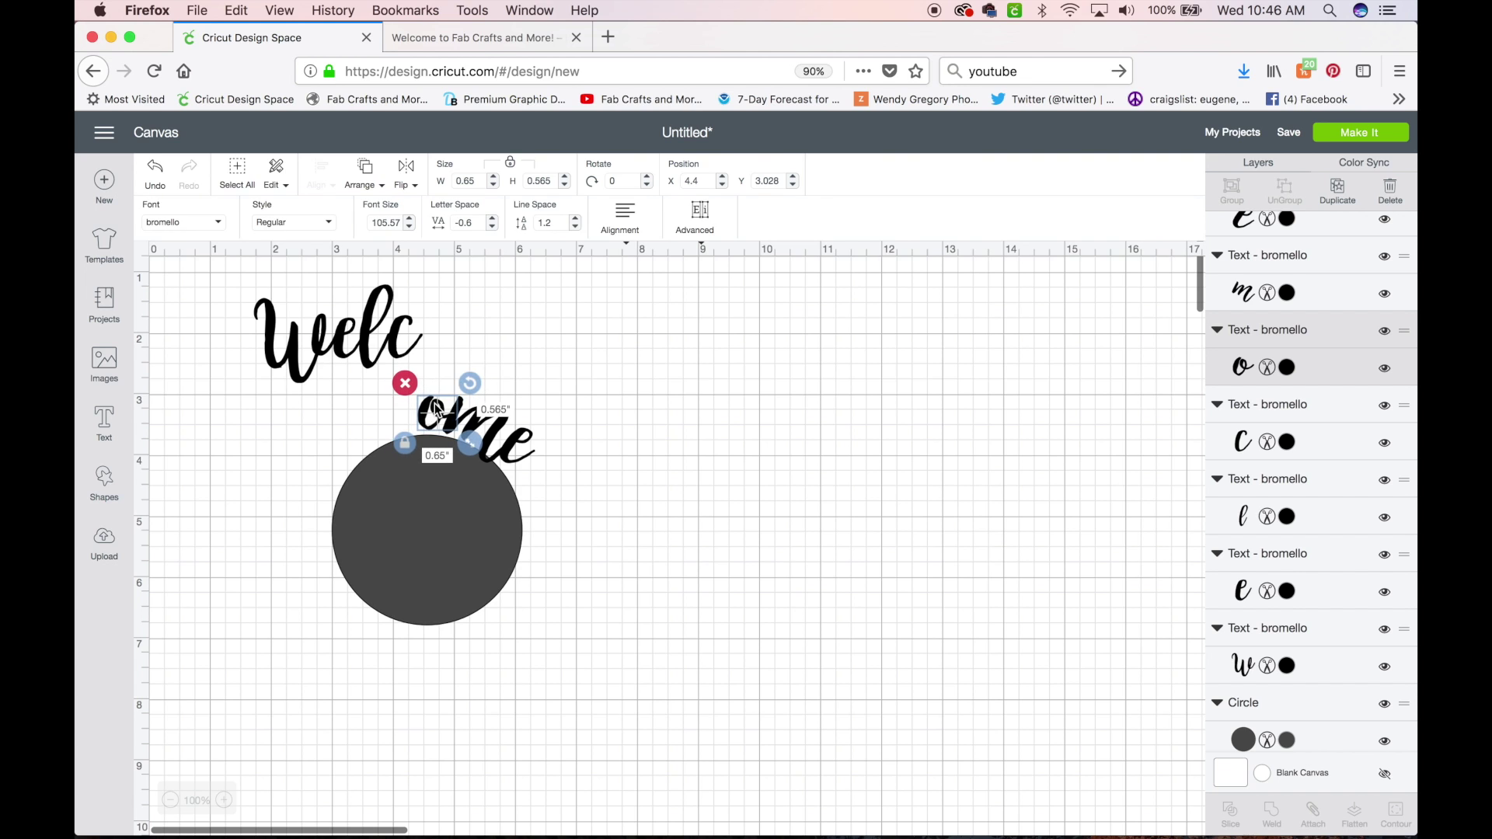
{"action": "left_click", "coordinate": [404, 342]}
{"action": "left_click_drag", "start_coordinate": [404, 342], "coordinate": [400, 424]}
- Place the letter l on the circle's edge beside c and rotate it to about 345.23°
{"action": "left_click_drag", "start_coordinate": [365, 319], "coordinate": [370, 410]}
{"action": "left_click_drag", "start_coordinate": [408, 351], "coordinate": [393, 347]}
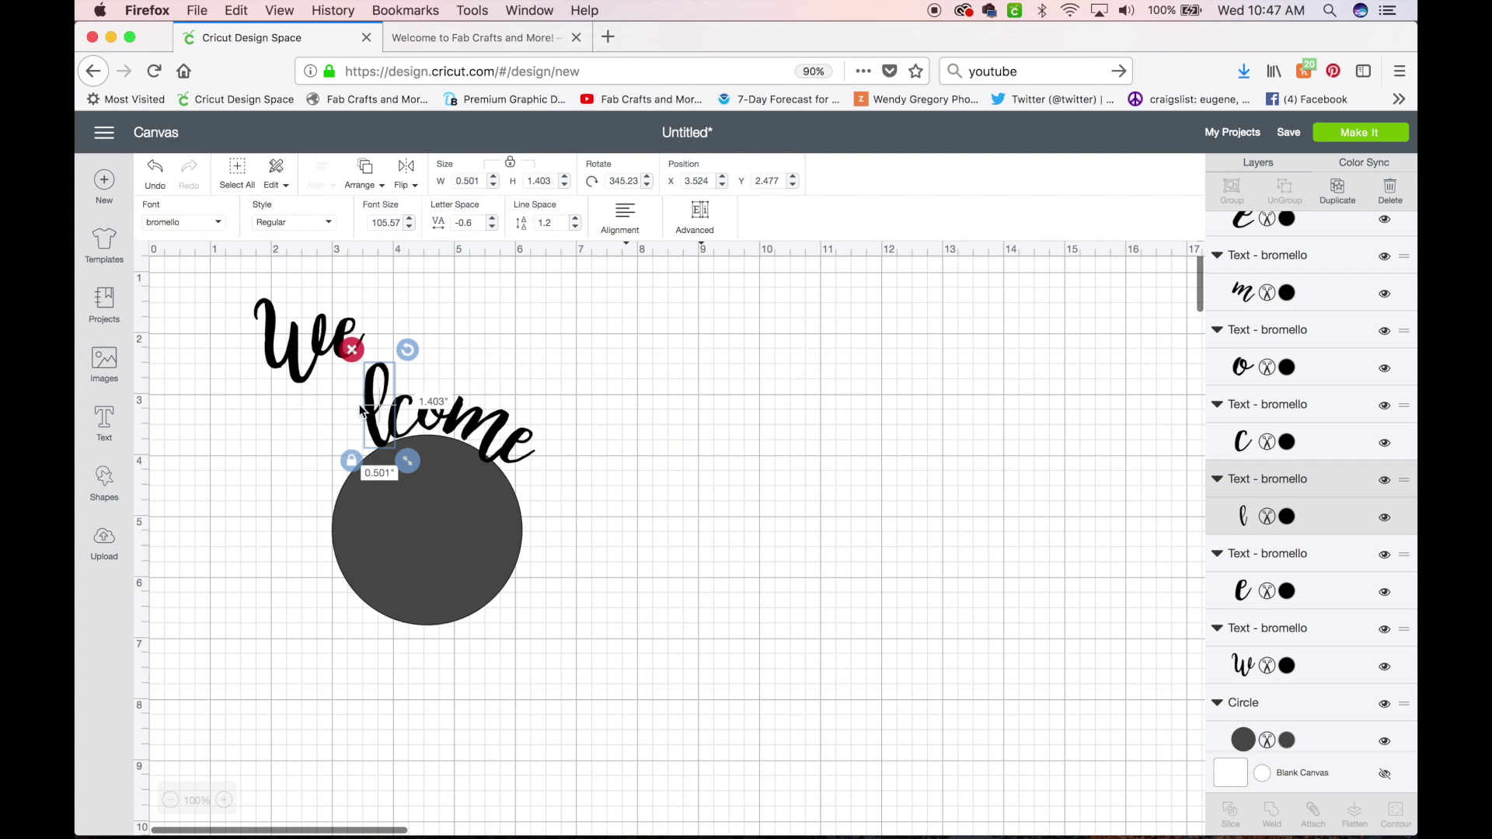
{"action": "left_click_drag", "start_coordinate": [363, 410], "coordinate": [370, 409]}
{"action": "left_click", "coordinate": [347, 348]}
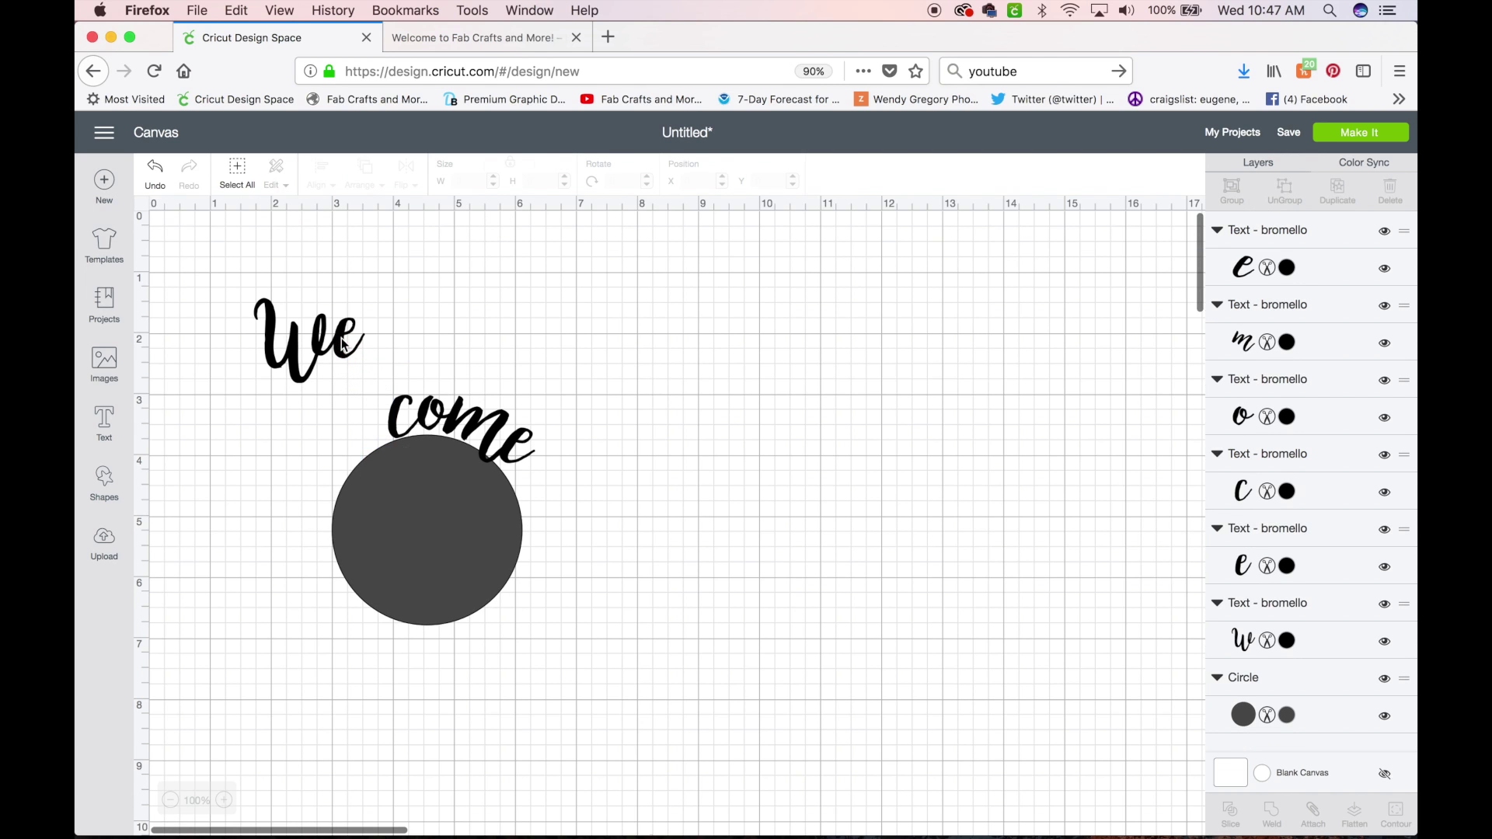
- Undo the deletion of the letter l, then place the first e beside it on the circle's edge, rotated to about 340.05°
{"action": "left_click", "coordinate": [342, 336]}
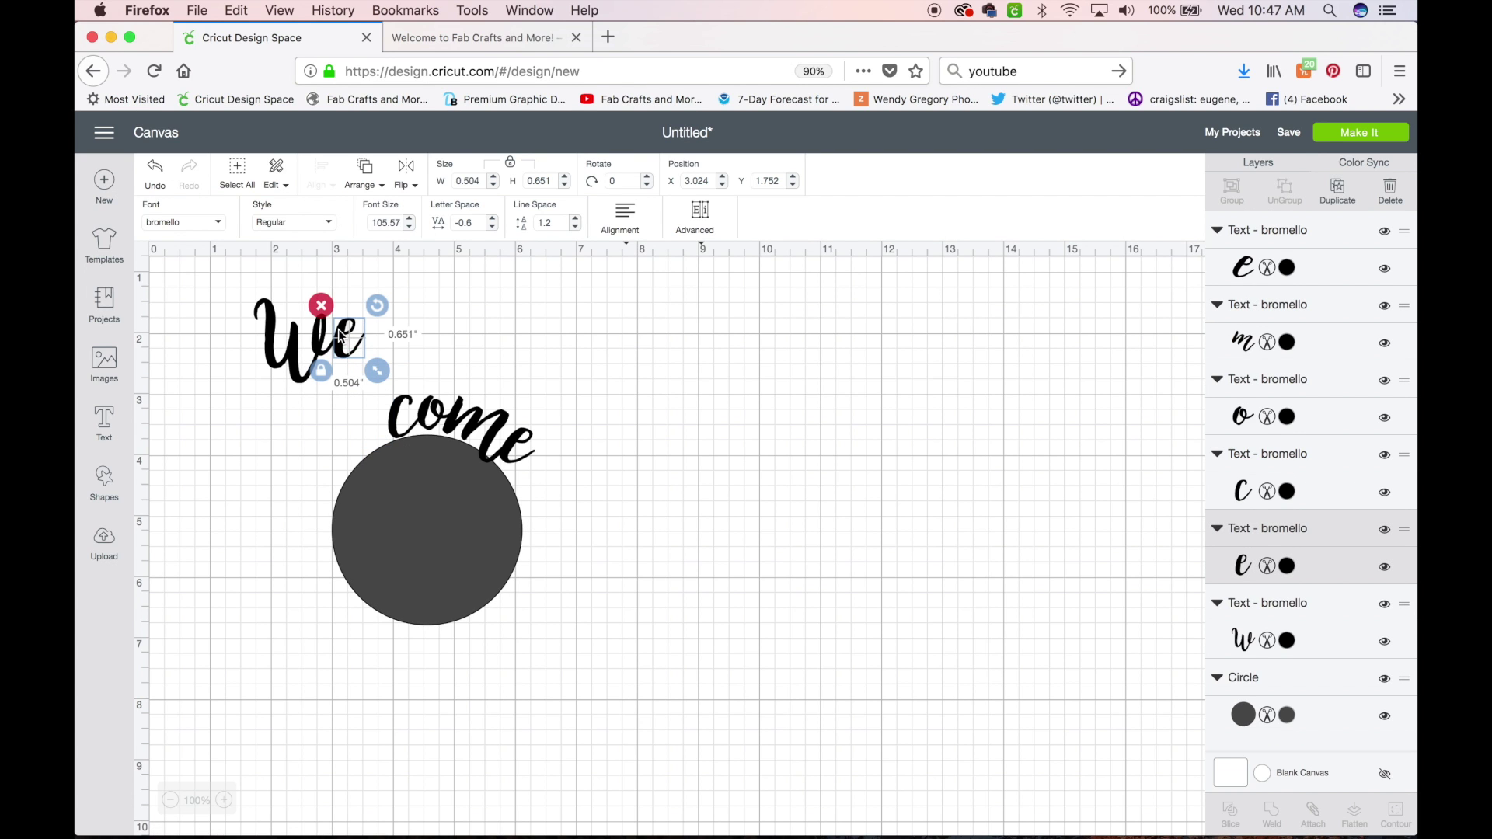
{"action": "key", "text": "super+z"}
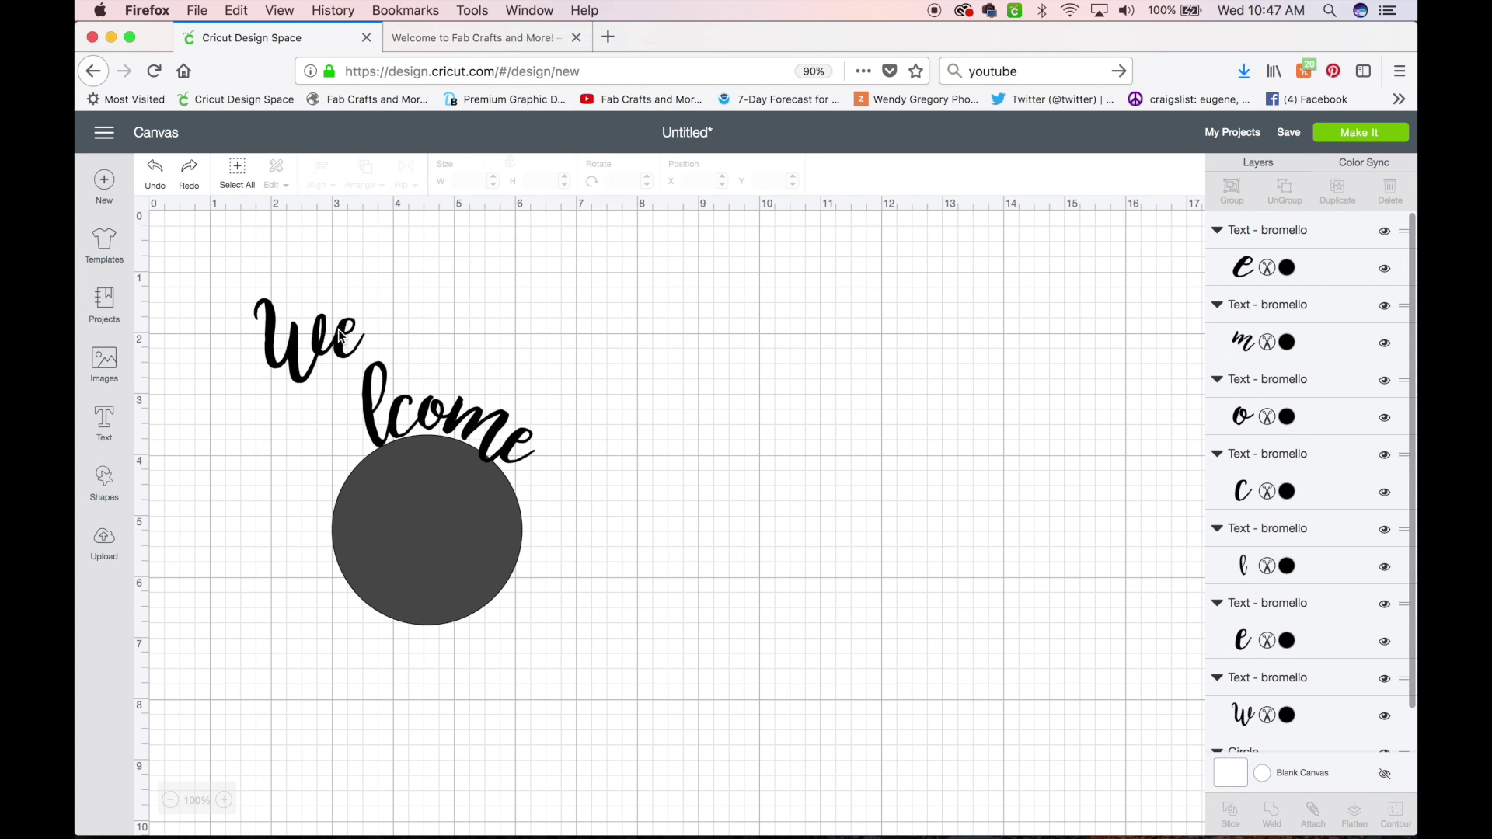
{"action": "left_click_drag", "start_coordinate": [342, 347], "coordinate": [375, 407]}
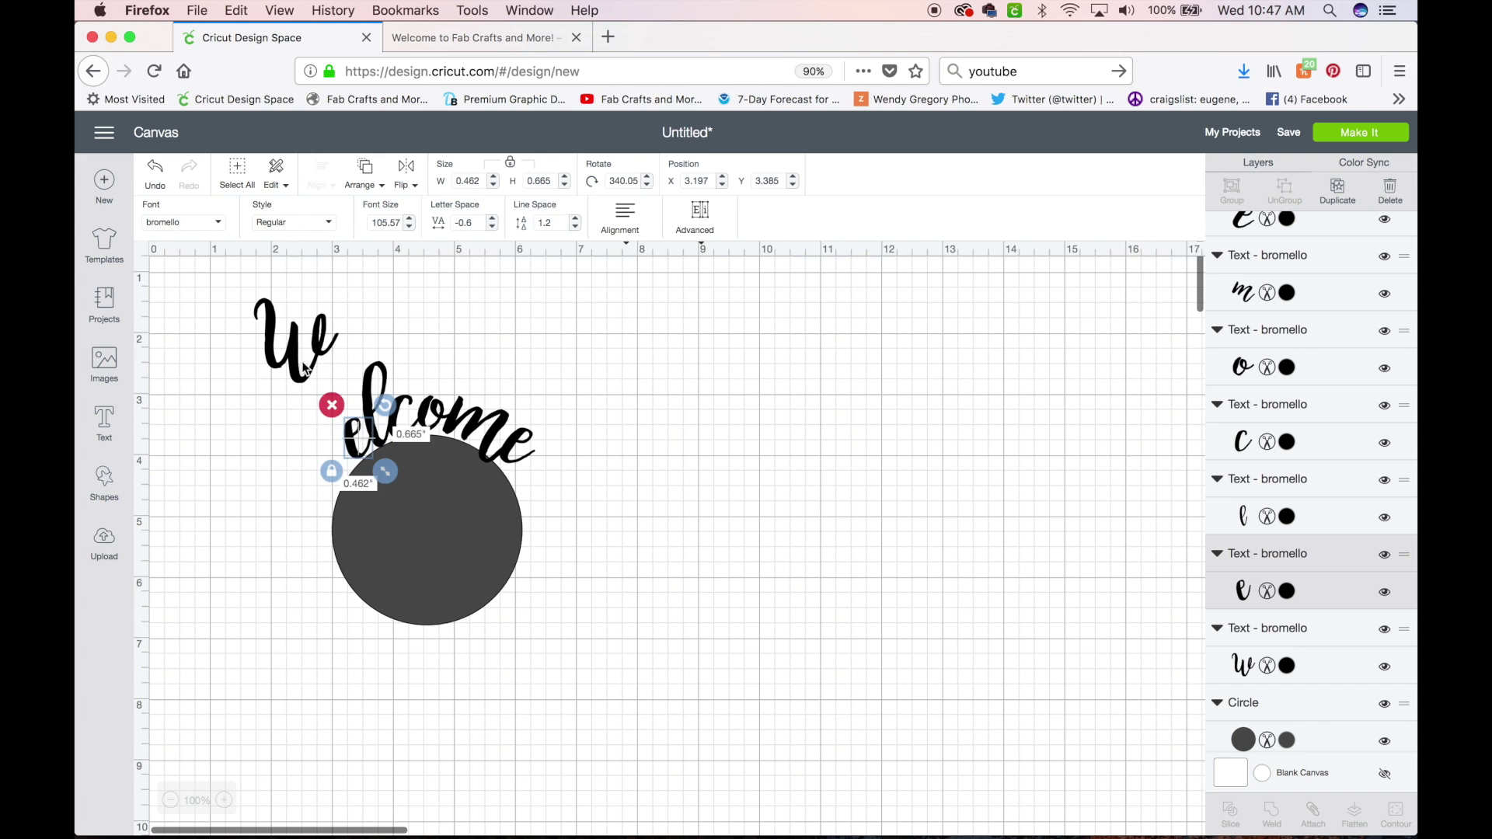
- Place the W on the circle's left edge, joined to the first e, and rotate it to about 315.37°
{"action": "left_click_drag", "start_coordinate": [294, 357], "coordinate": [304, 468]}
{"action": "left_click_drag", "start_coordinate": [362, 388], "coordinate": [307, 344]}
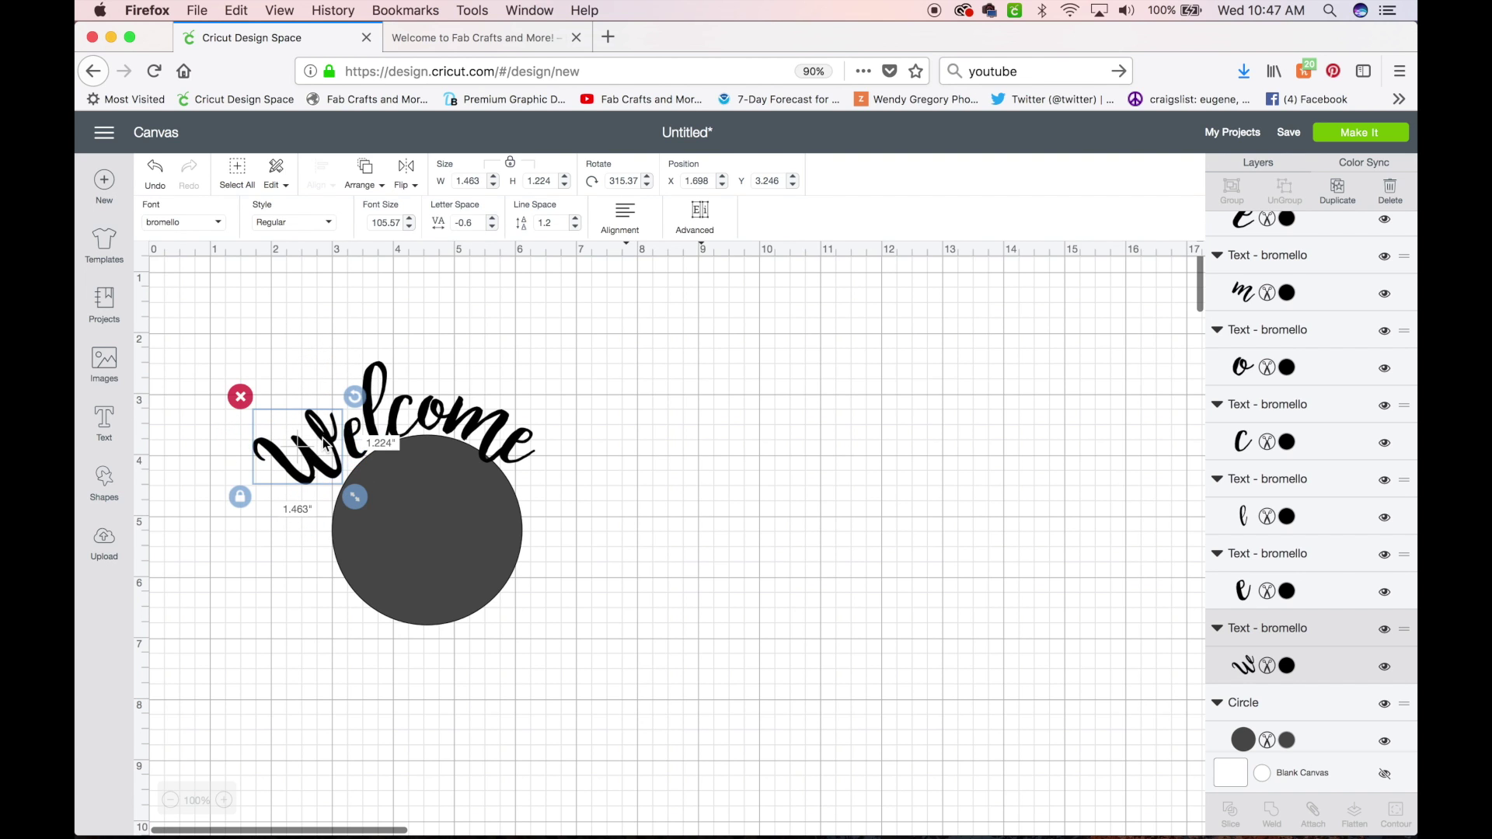
{"action": "left_click_drag", "start_coordinate": [326, 441], "coordinate": [343, 463]}
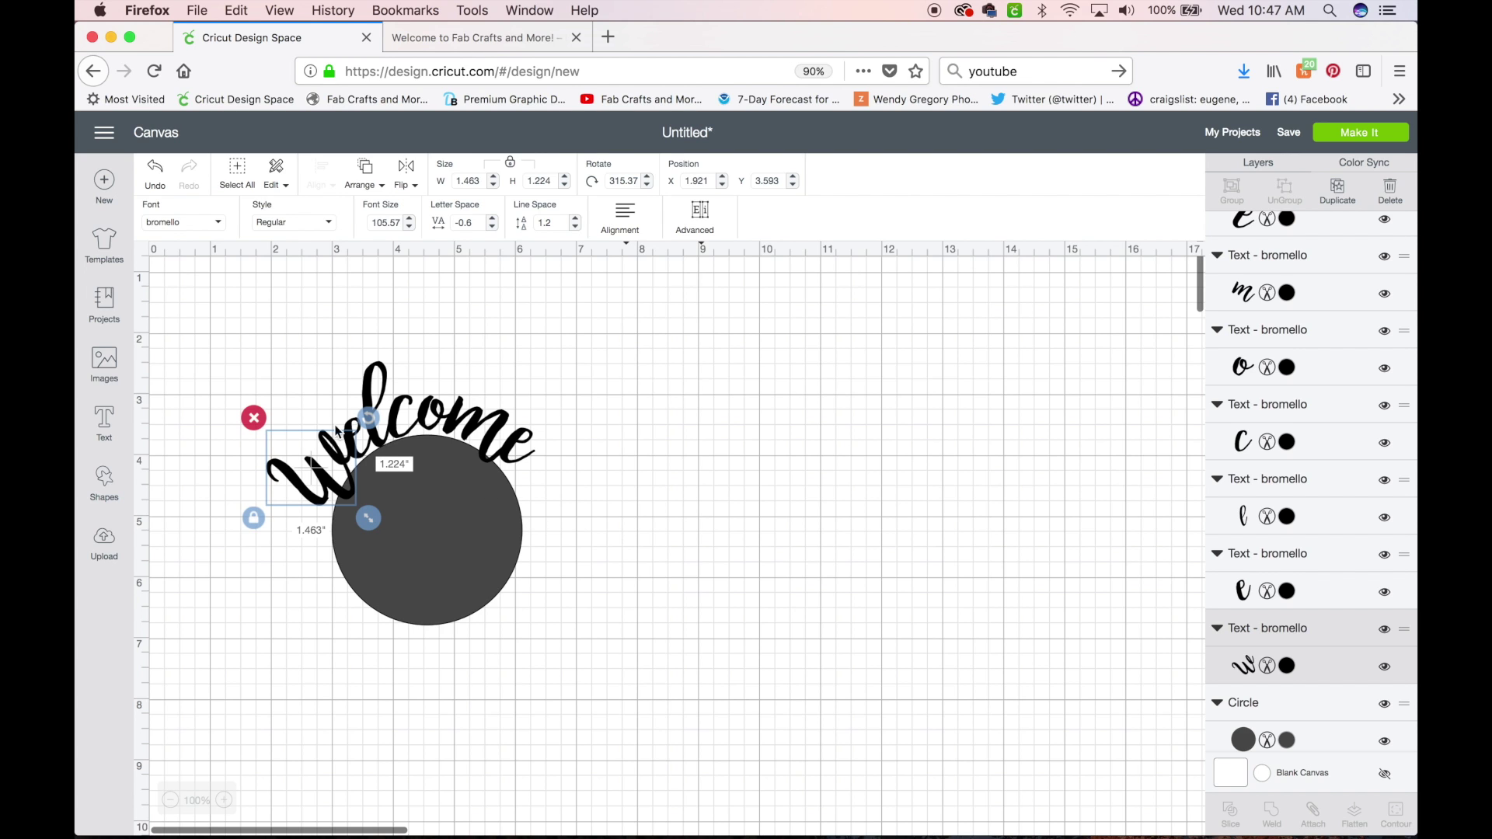
- Delete the guide circle and rotate all the letters of Welcome together by about 10.58°
{"action": "left_click_drag", "start_coordinate": [227, 401], "coordinate": [385, 412]}
{"action": "left_click_drag", "start_coordinate": [603, 518], "coordinate": [642, 500]}
{"action": "left_click", "coordinate": [393, 525]}
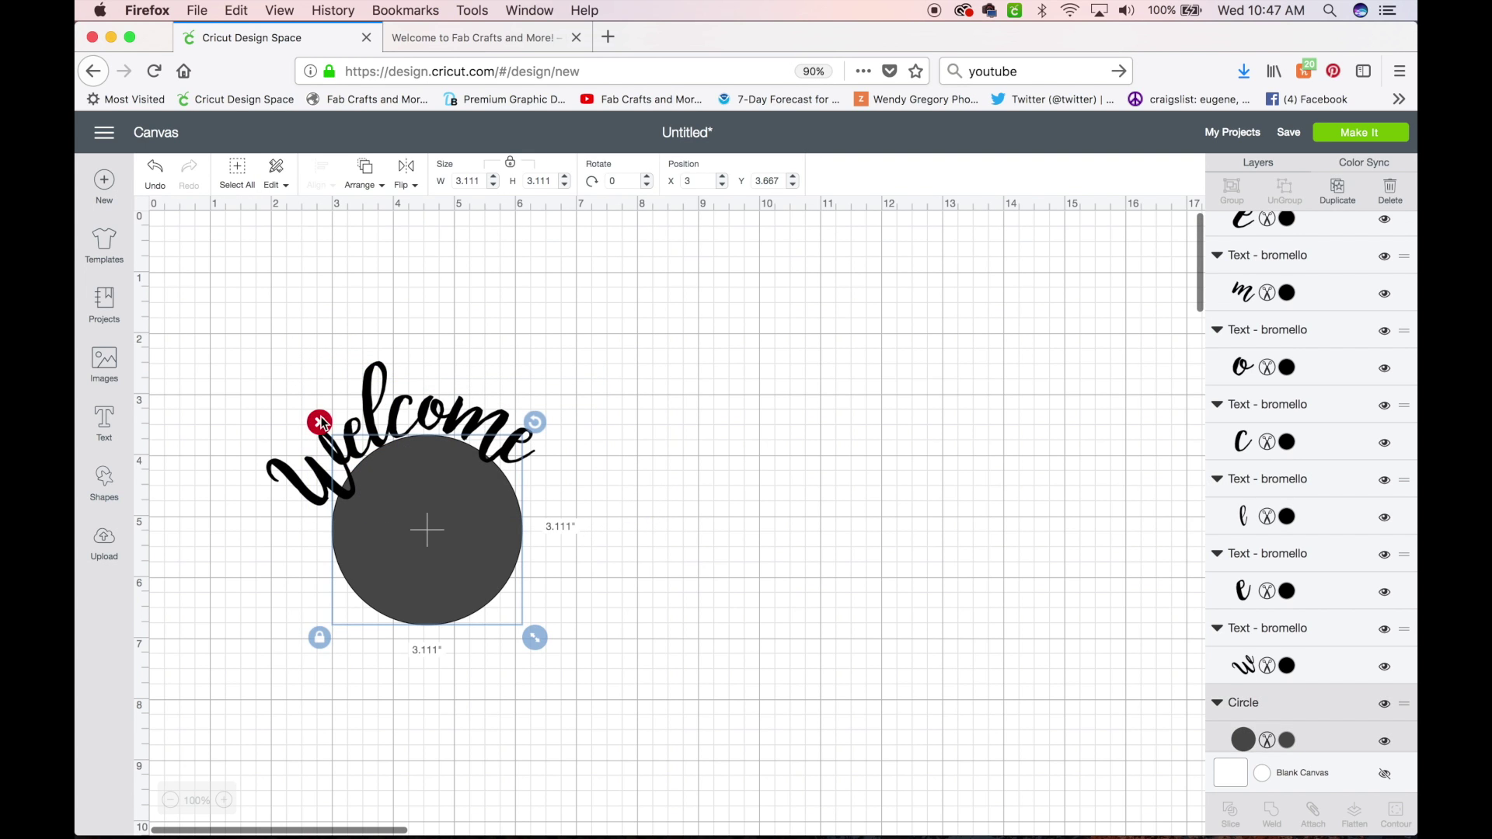
{"action": "left_click", "coordinate": [320, 422]}
{"action": "left_click_drag", "start_coordinate": [216, 396], "coordinate": [640, 520]}
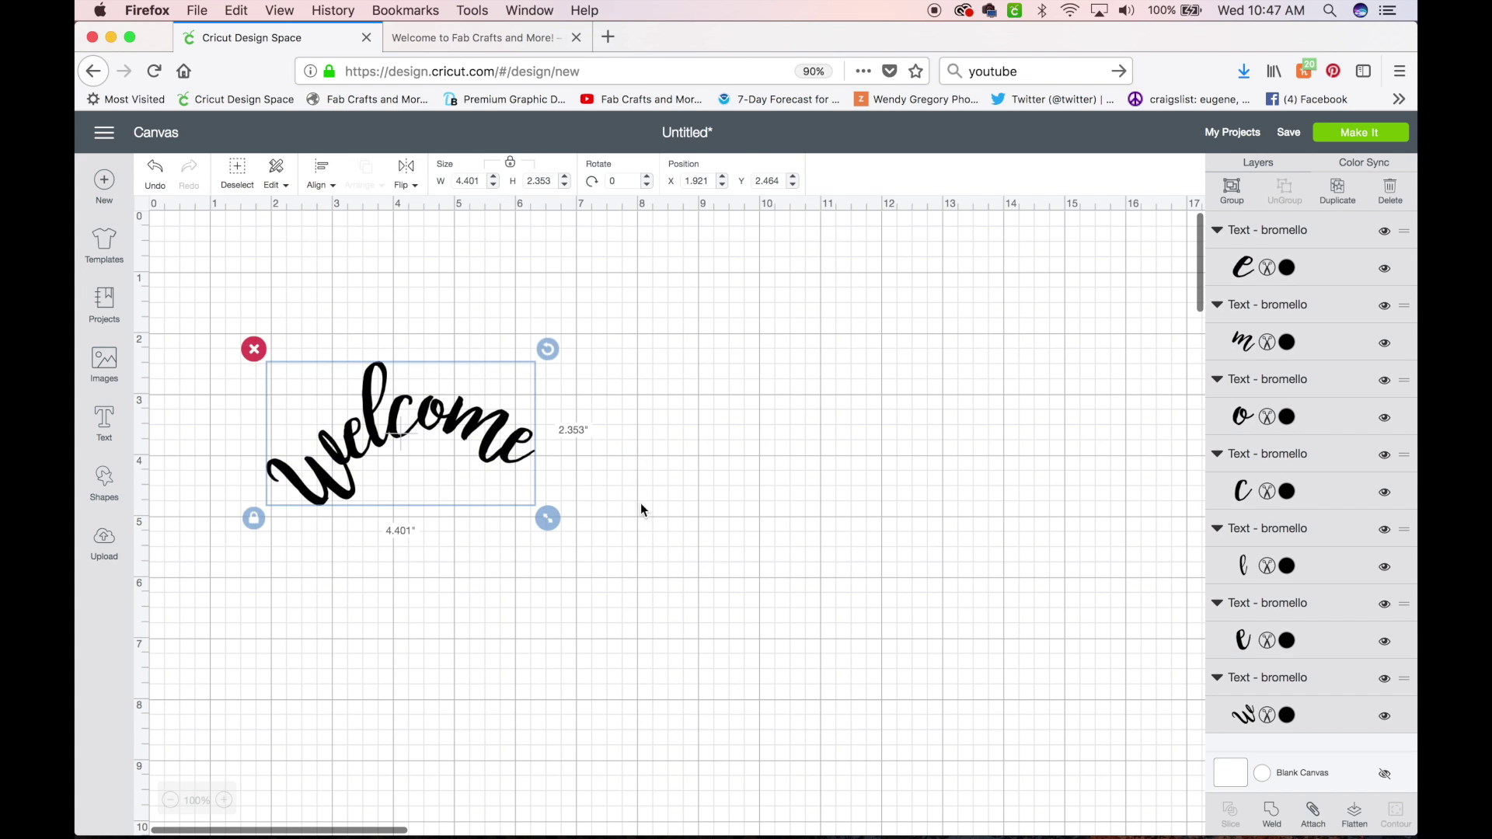
{"action": "left_click_drag", "start_coordinate": [548, 351], "coordinate": [573, 373]}
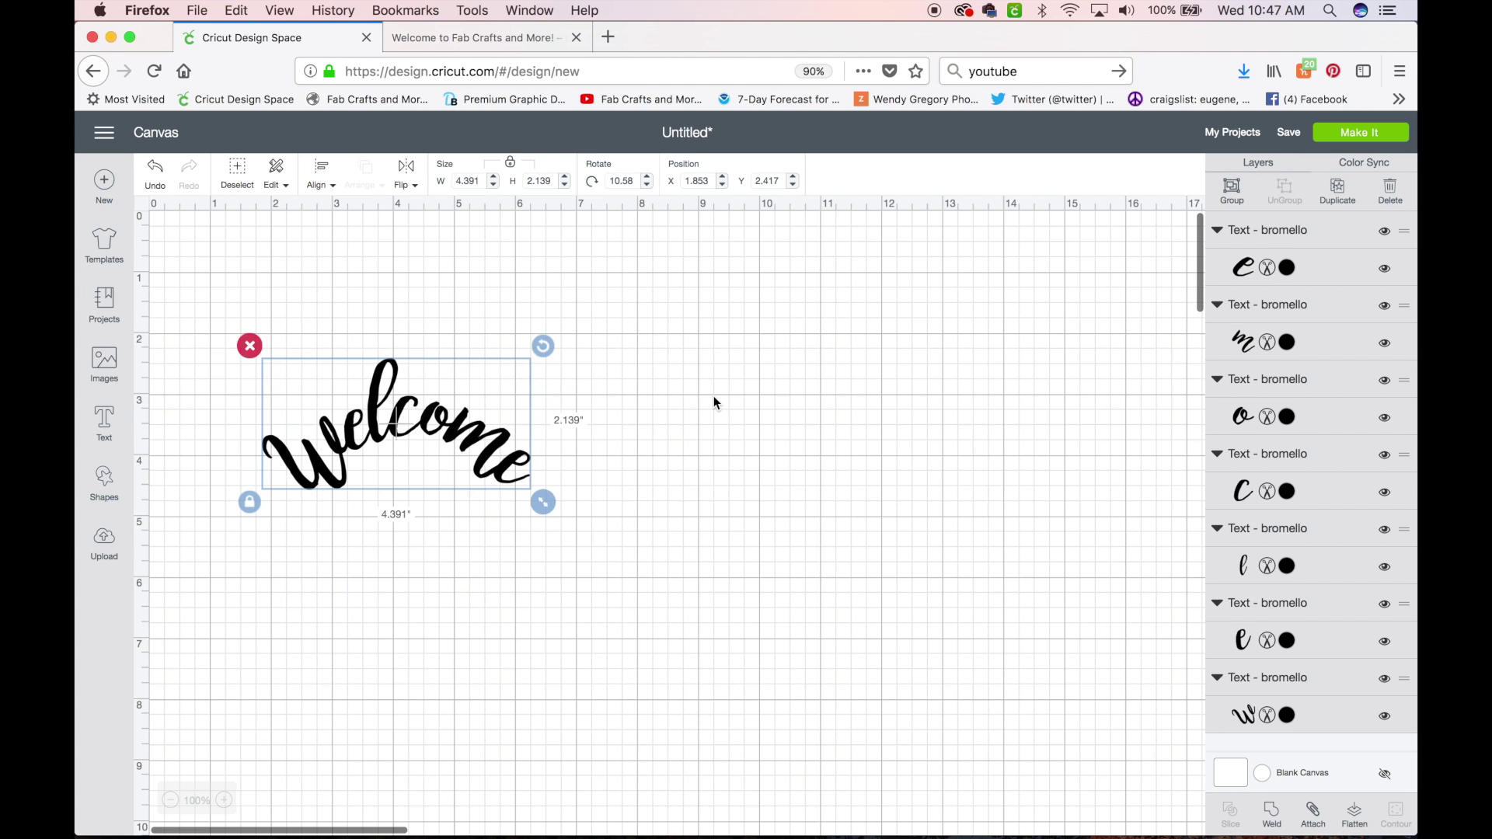
- Raise the W slightly beside the first e and rotate it to about 324.04°
{"action": "left_click", "coordinate": [714, 395]}
{"action": "left_click", "coordinate": [304, 482]}
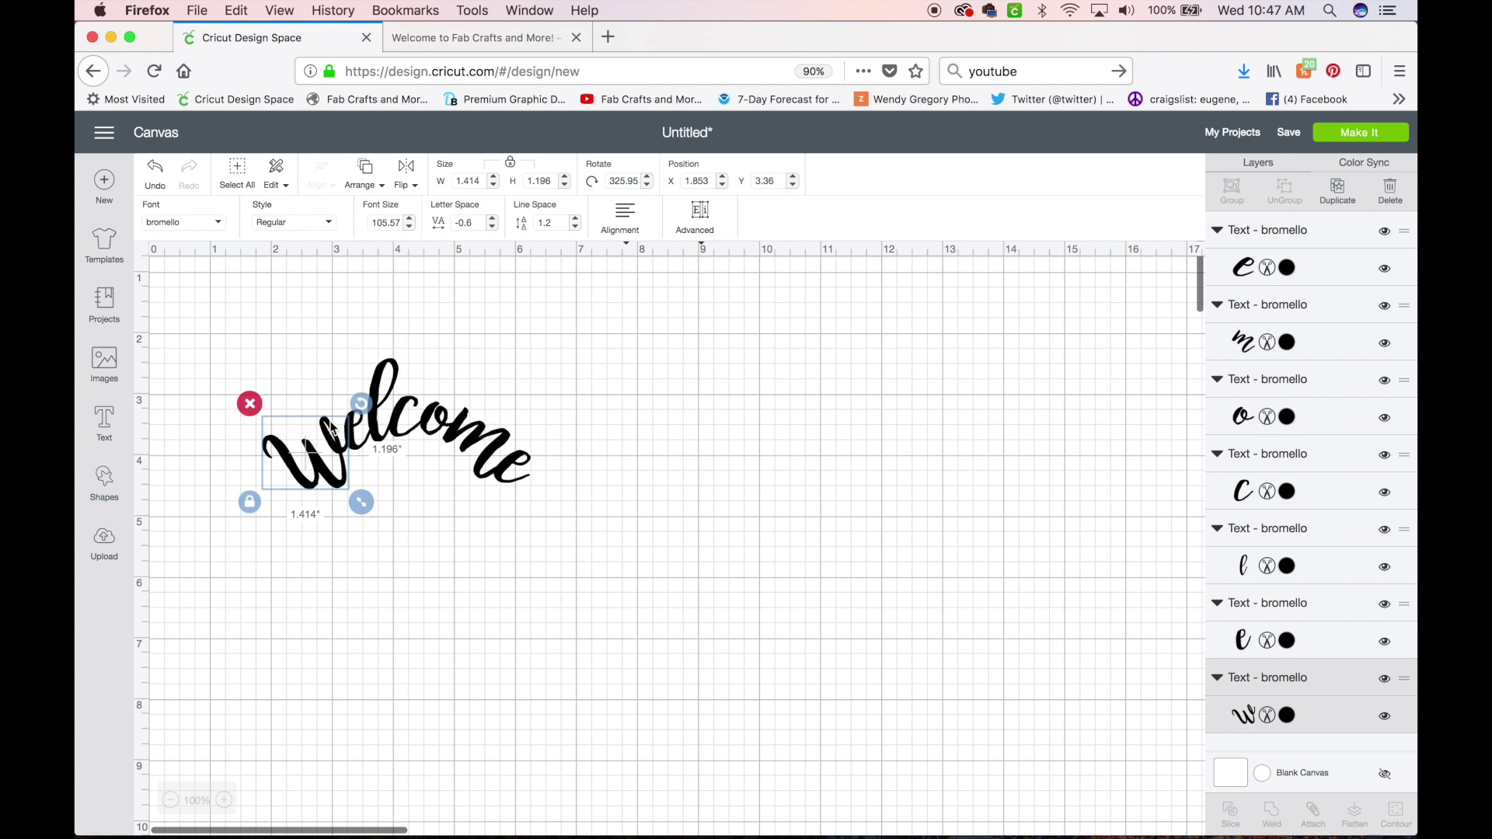
{"action": "left_click_drag", "start_coordinate": [314, 457], "coordinate": [308, 435]}
{"action": "left_click_drag", "start_coordinate": [354, 383], "coordinate": [329, 423]}
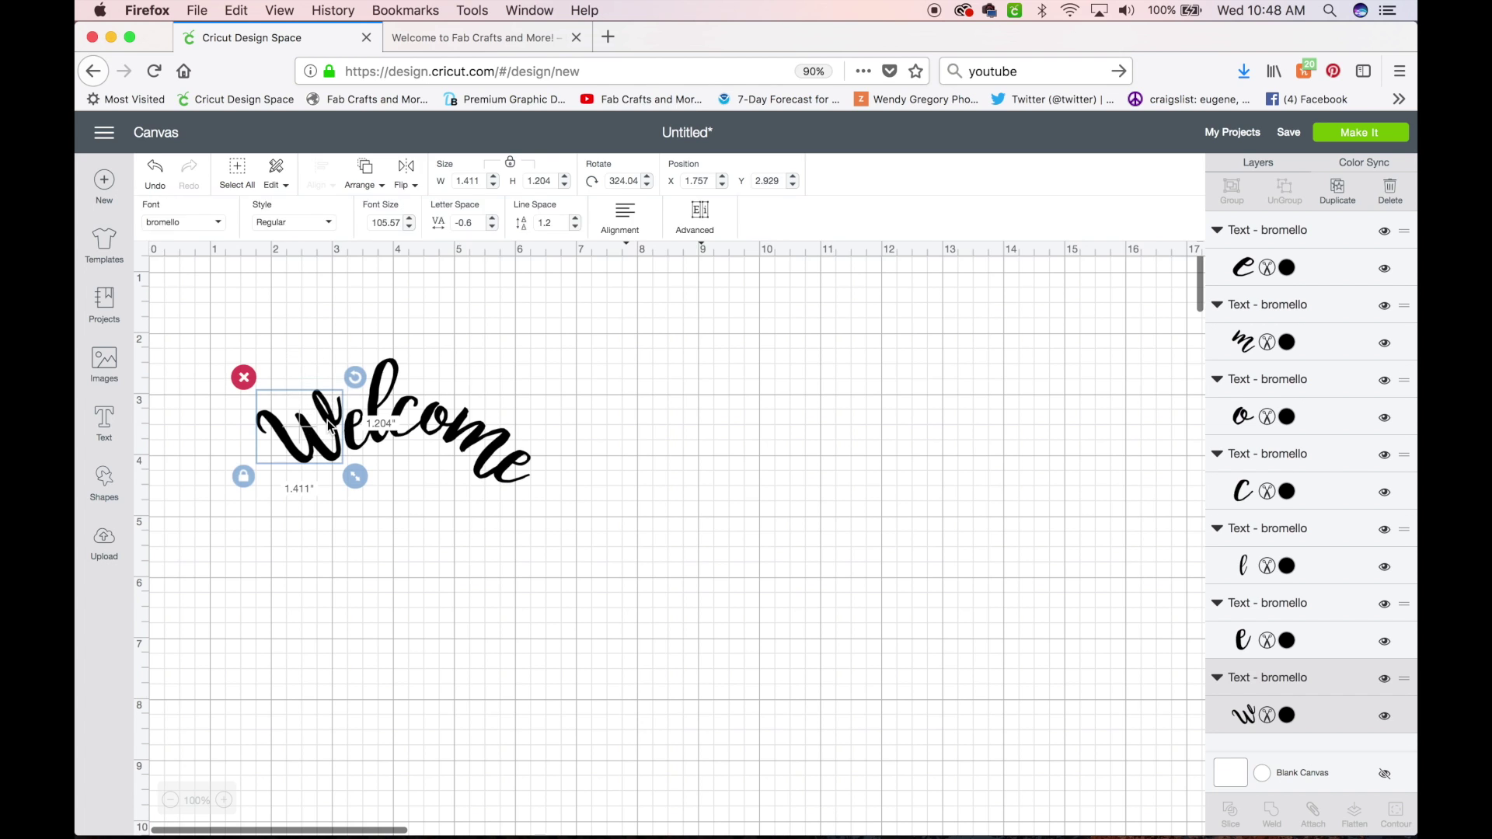
- Select all the letters of Welcome and rotate them together to about 359.09°
{"action": "left_click", "coordinate": [617, 431]}
{"action": "left_click_drag", "start_coordinate": [574, 465], "coordinate": [222, 311]}
{"action": "left_click_drag", "start_coordinate": [553, 345], "coordinate": [543, 344]}
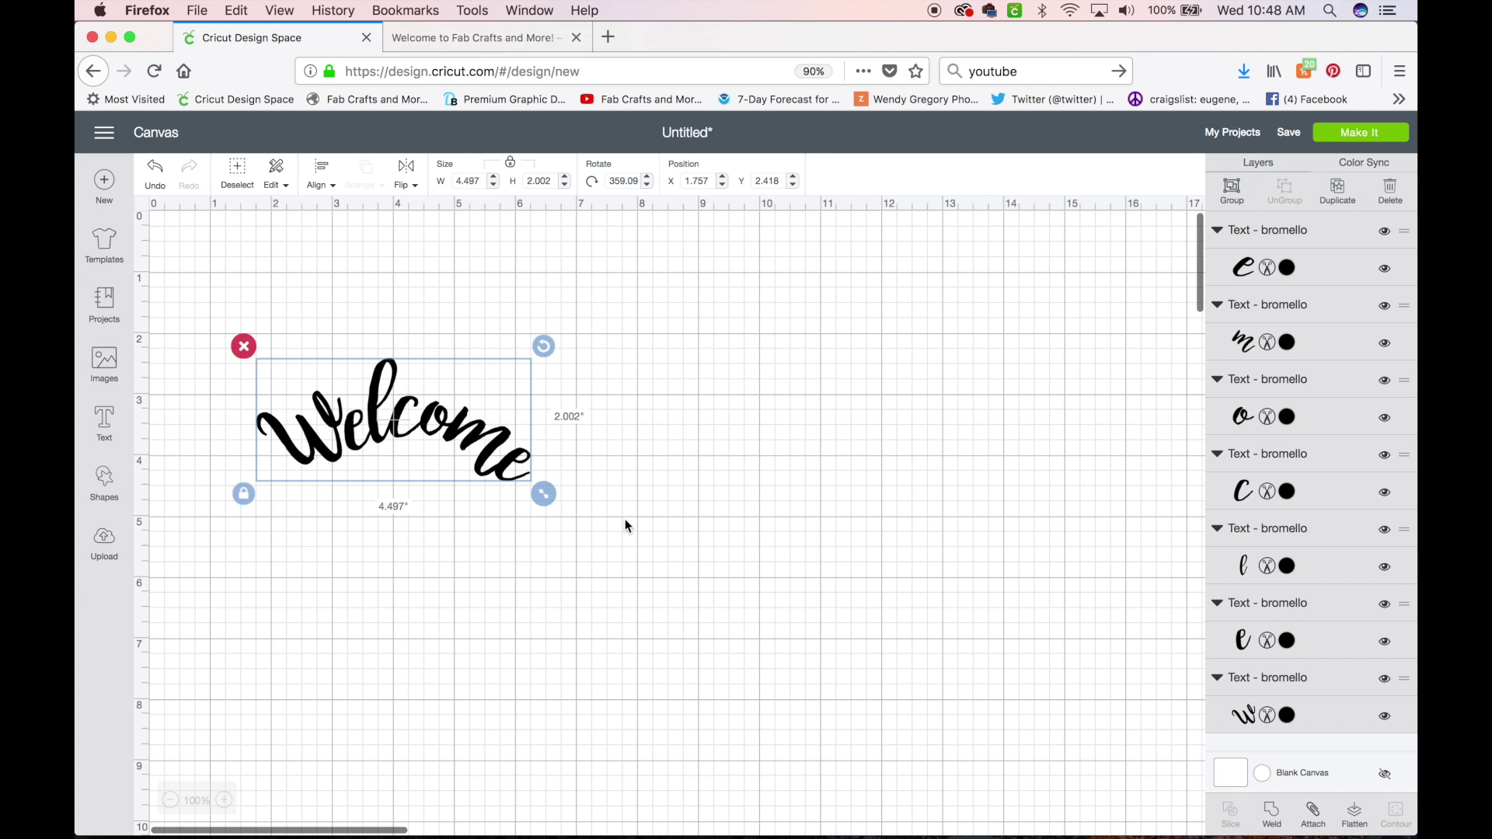
- Group the letters of Welcome and move the word up and right to about X 2.84, Y 1.543
{"action": "left_click", "coordinate": [1233, 194]}
{"action": "left_click_drag", "start_coordinate": [398, 443], "coordinate": [464, 389]}
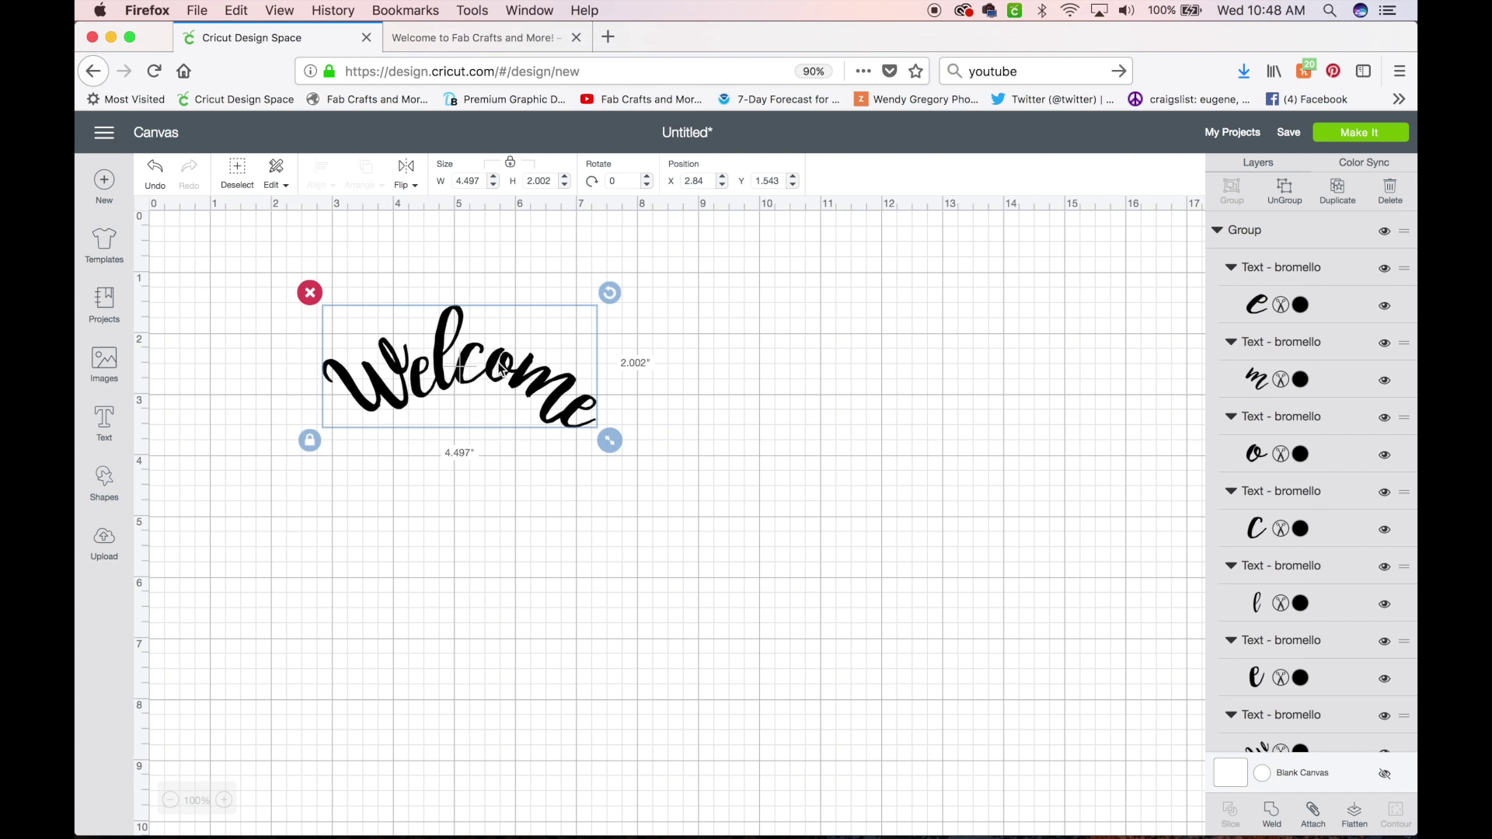
{"action": "left_click", "coordinate": [720, 355]}
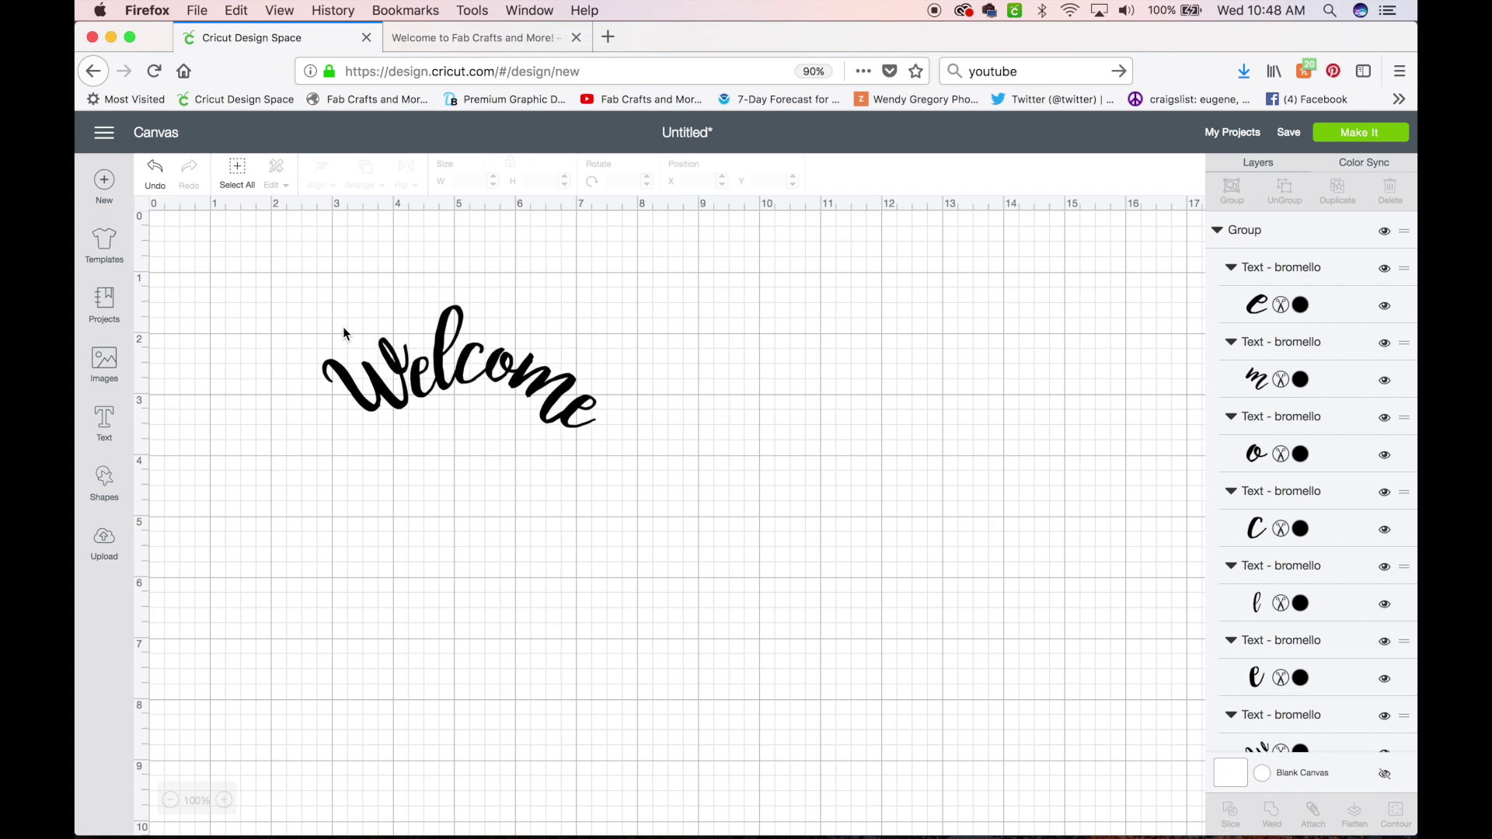
- Ungroup Welcome and move the W down slightly so its end stroke joins the first e
{"action": "left_click_drag", "start_coordinate": [390, 359], "coordinate": [393, 356]}
{"action": "left_click", "coordinate": [404, 504]}
{"action": "left_click", "coordinate": [477, 375]}
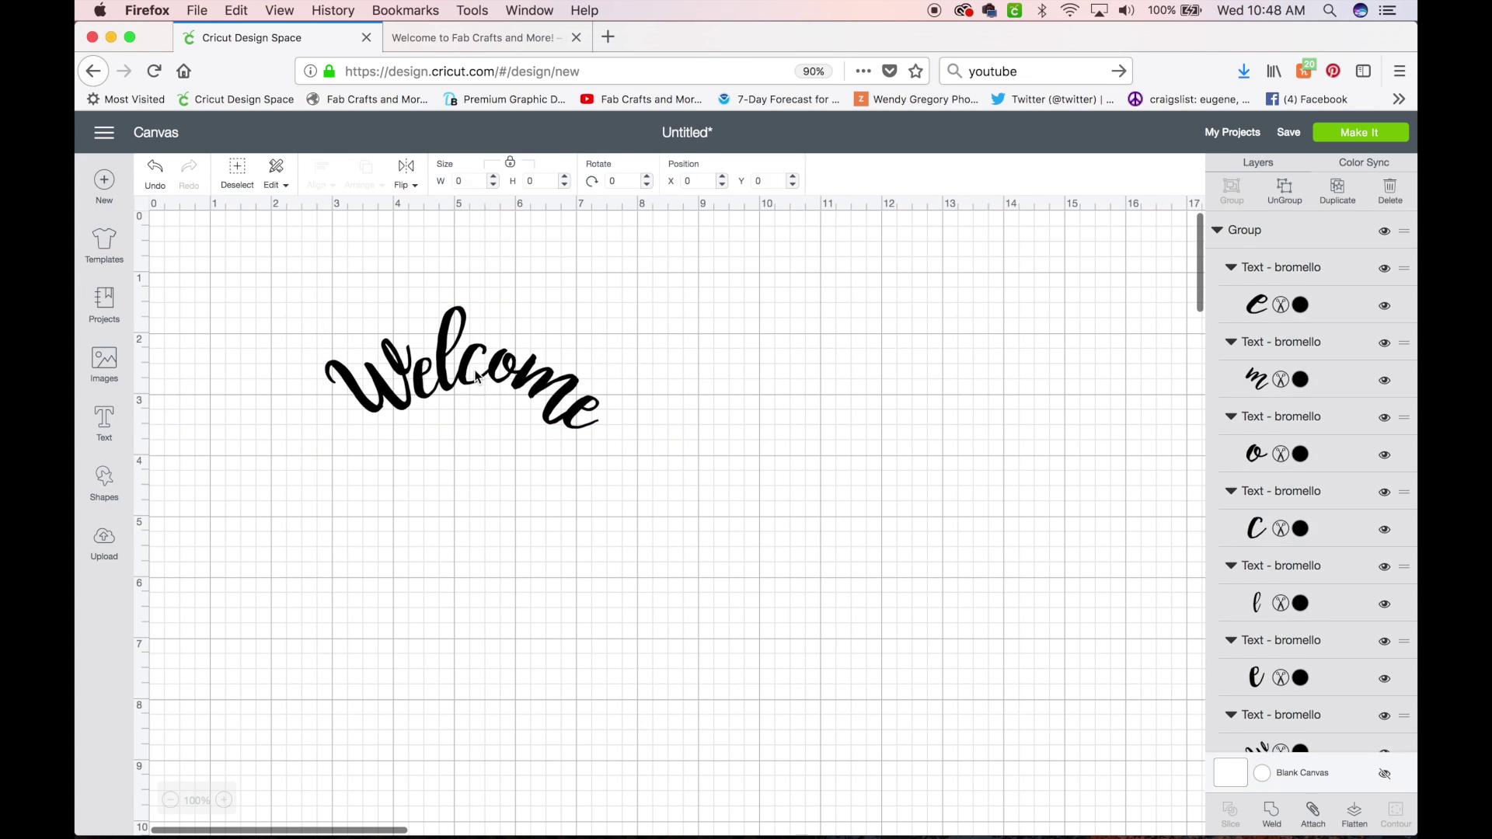
{"action": "left_click", "coordinate": [1292, 183]}
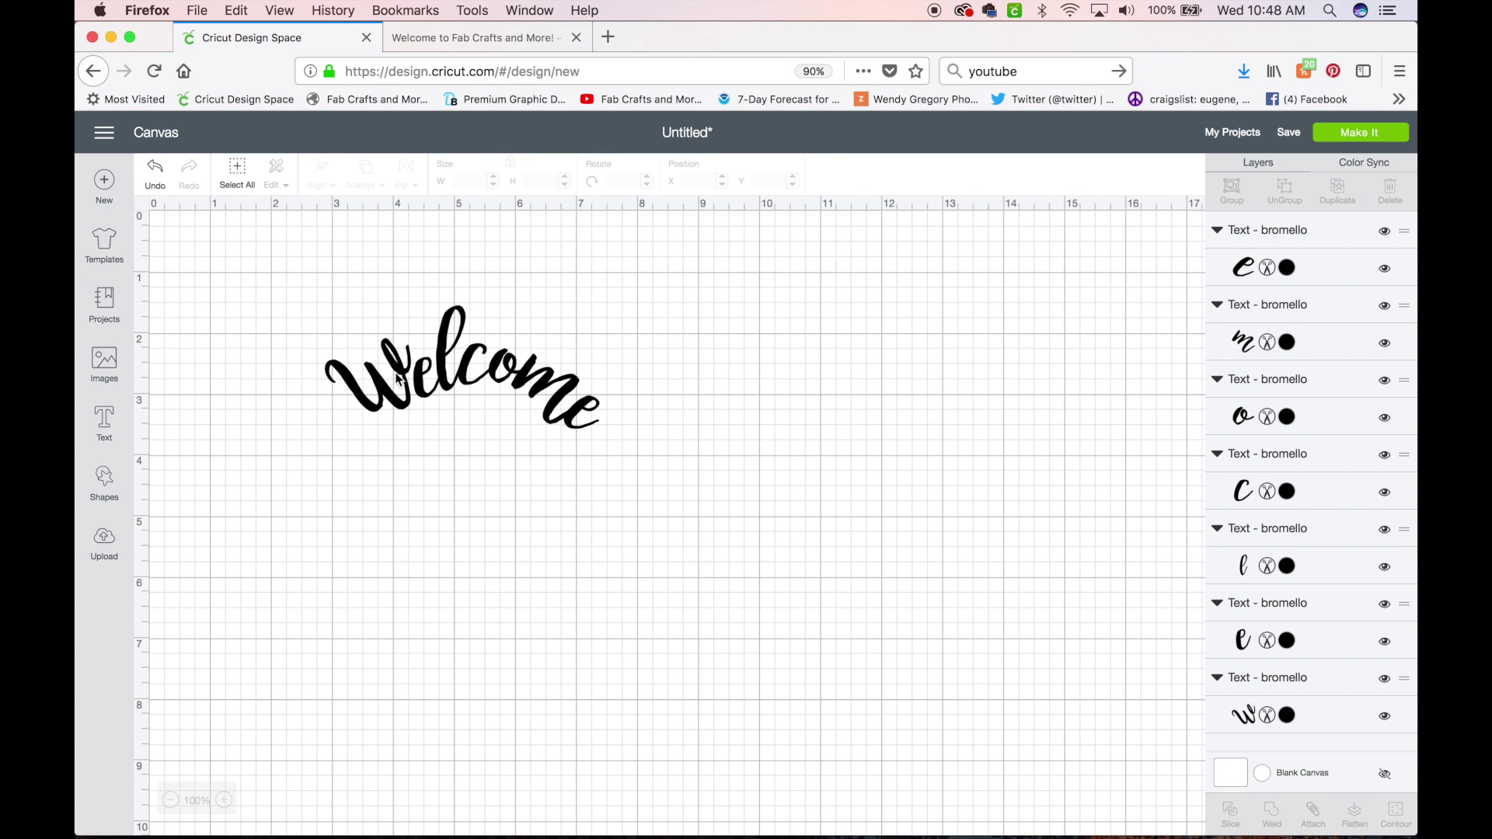
{"action": "left_click", "coordinate": [382, 402]}
{"action": "left_click_drag", "start_coordinate": [382, 402], "coordinate": [391, 427]}
- Group all the letters of Welcome again
{"action": "left_click", "coordinate": [702, 390]}
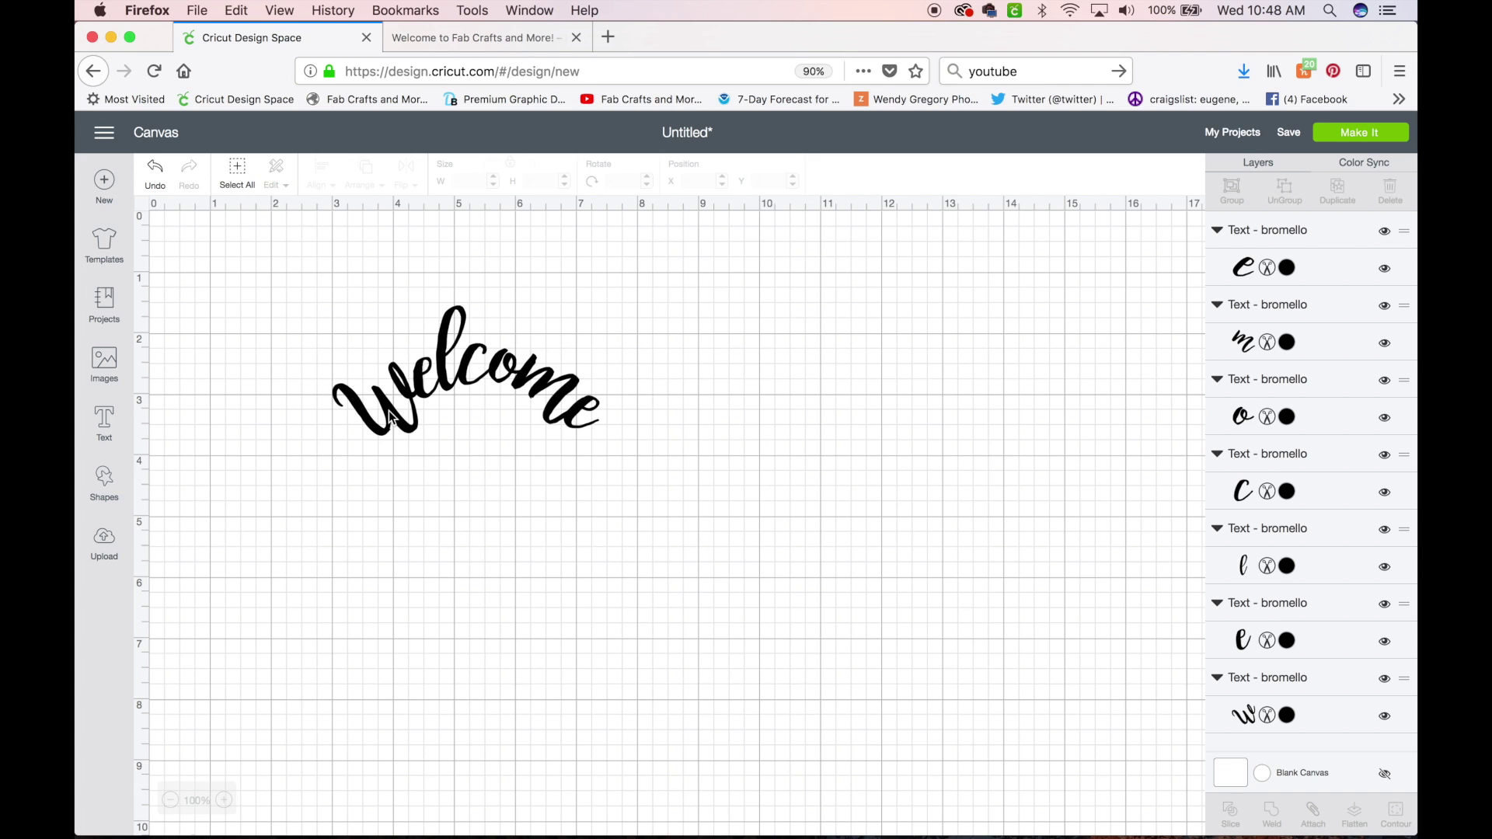
{"action": "left_click_drag", "start_coordinate": [277, 290], "coordinate": [636, 490]}
{"action": "left_click", "coordinate": [1232, 191]}
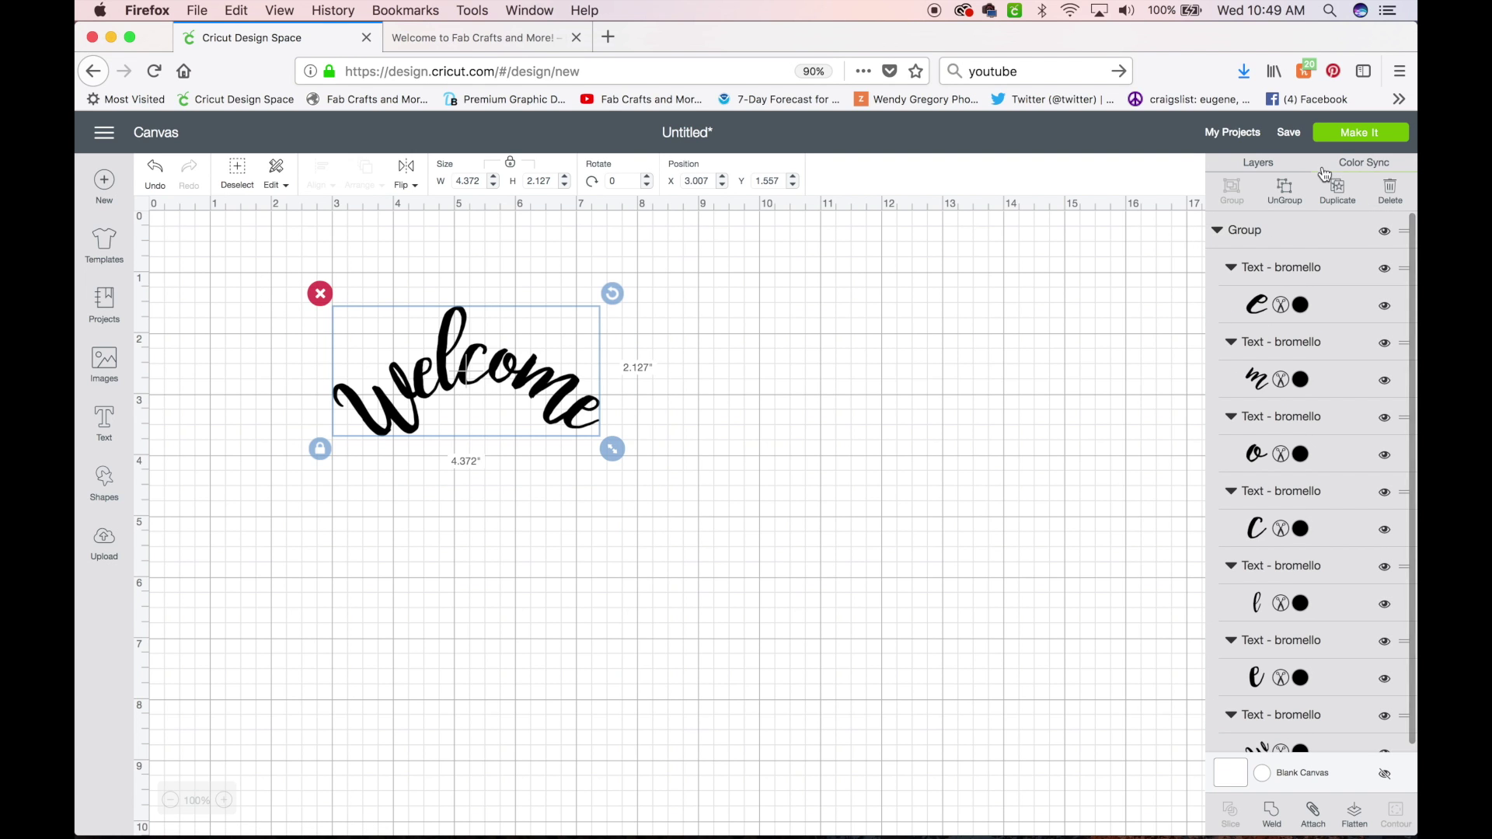
- Preview the grouped word on the cutting mat, then return to the canvas and attach the letters of Welcome
{"action": "left_click", "coordinate": [1348, 137]}
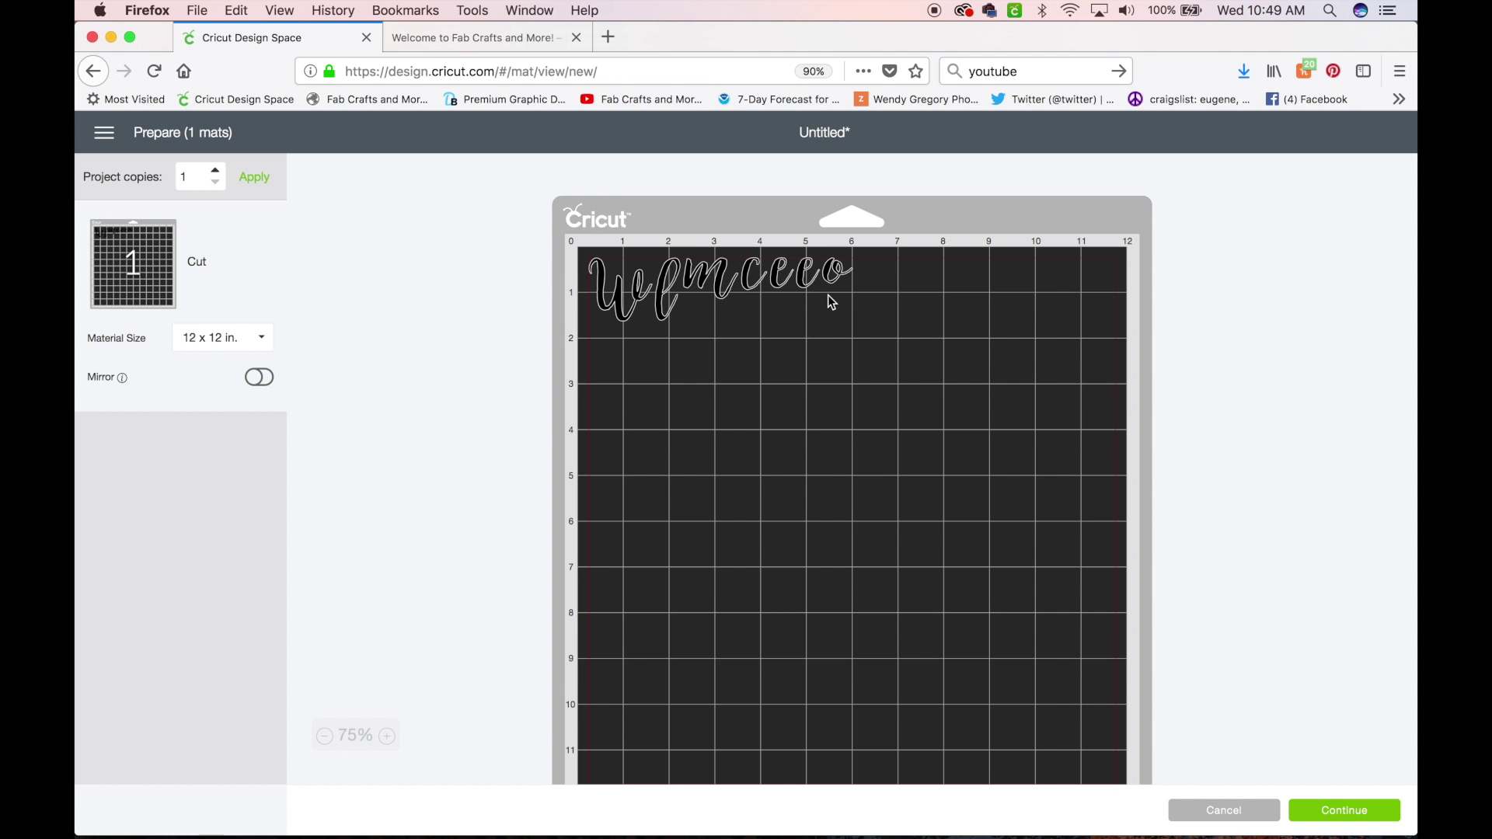
{"action": "left_click", "coordinate": [1211, 811]}
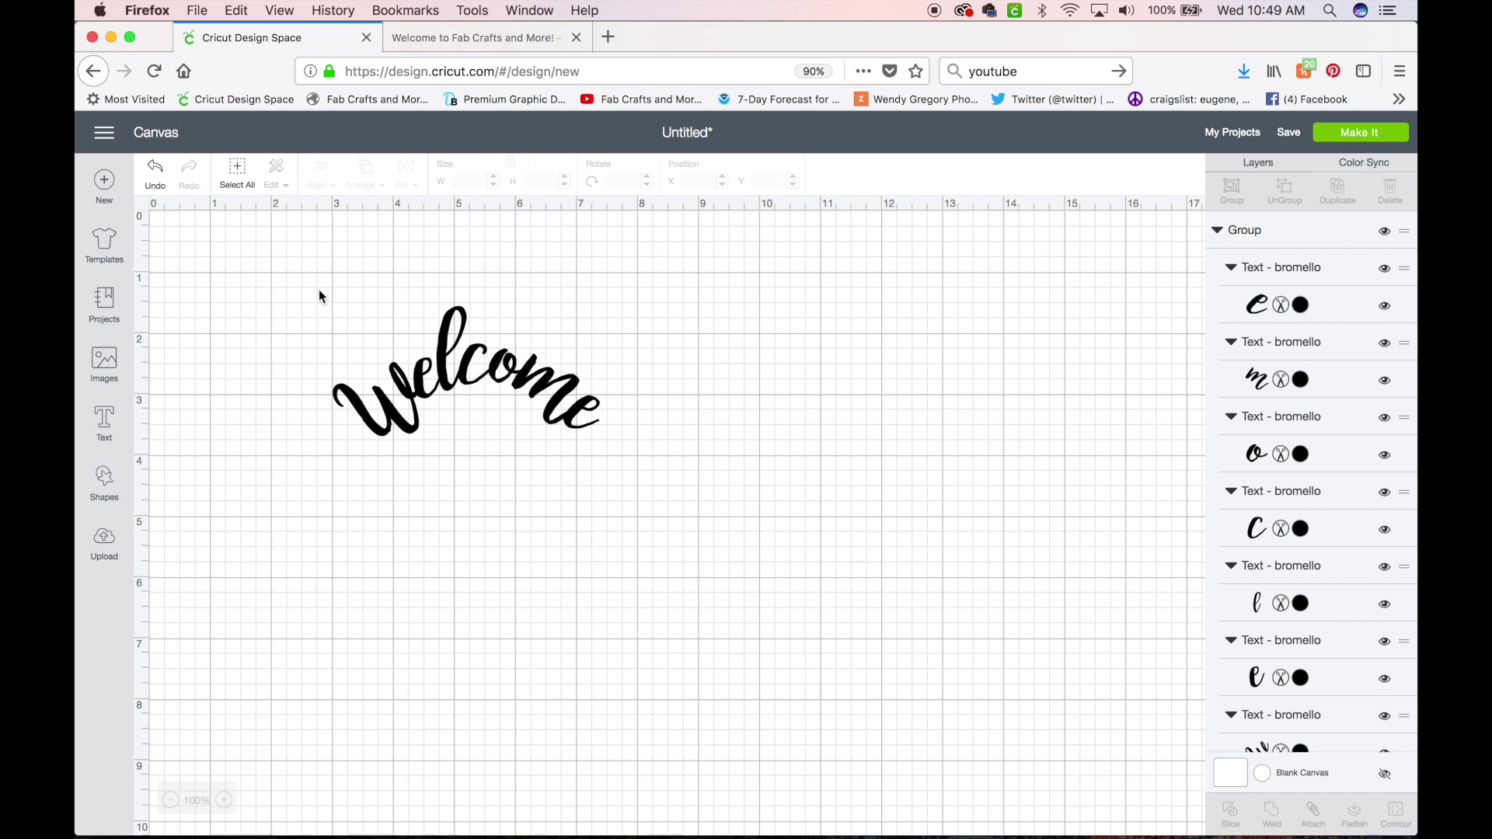
{"action": "left_click_drag", "start_coordinate": [333, 306], "coordinate": [609, 467]}
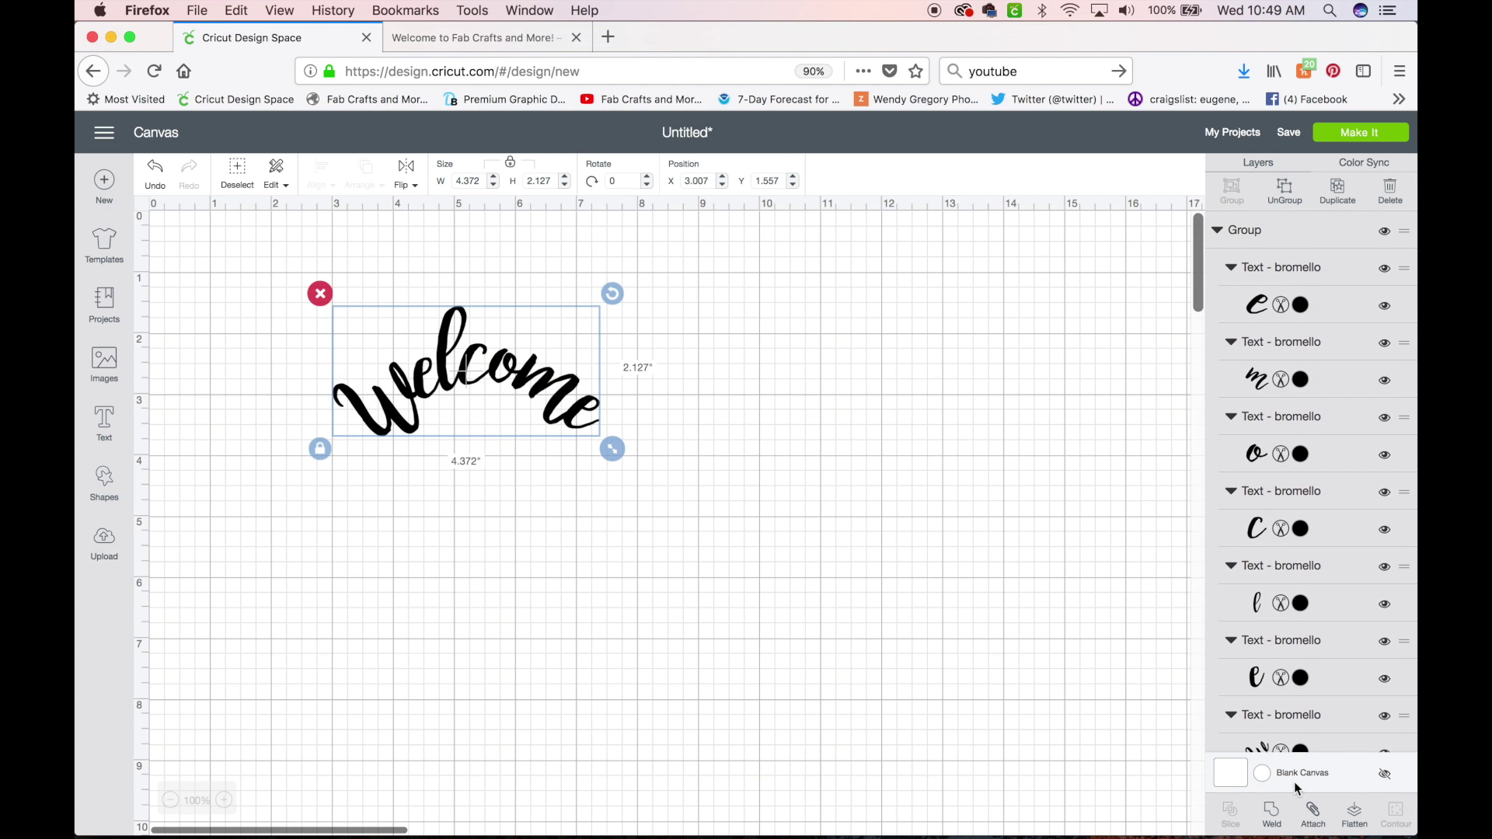
{"action": "left_click", "coordinate": [1313, 812]}
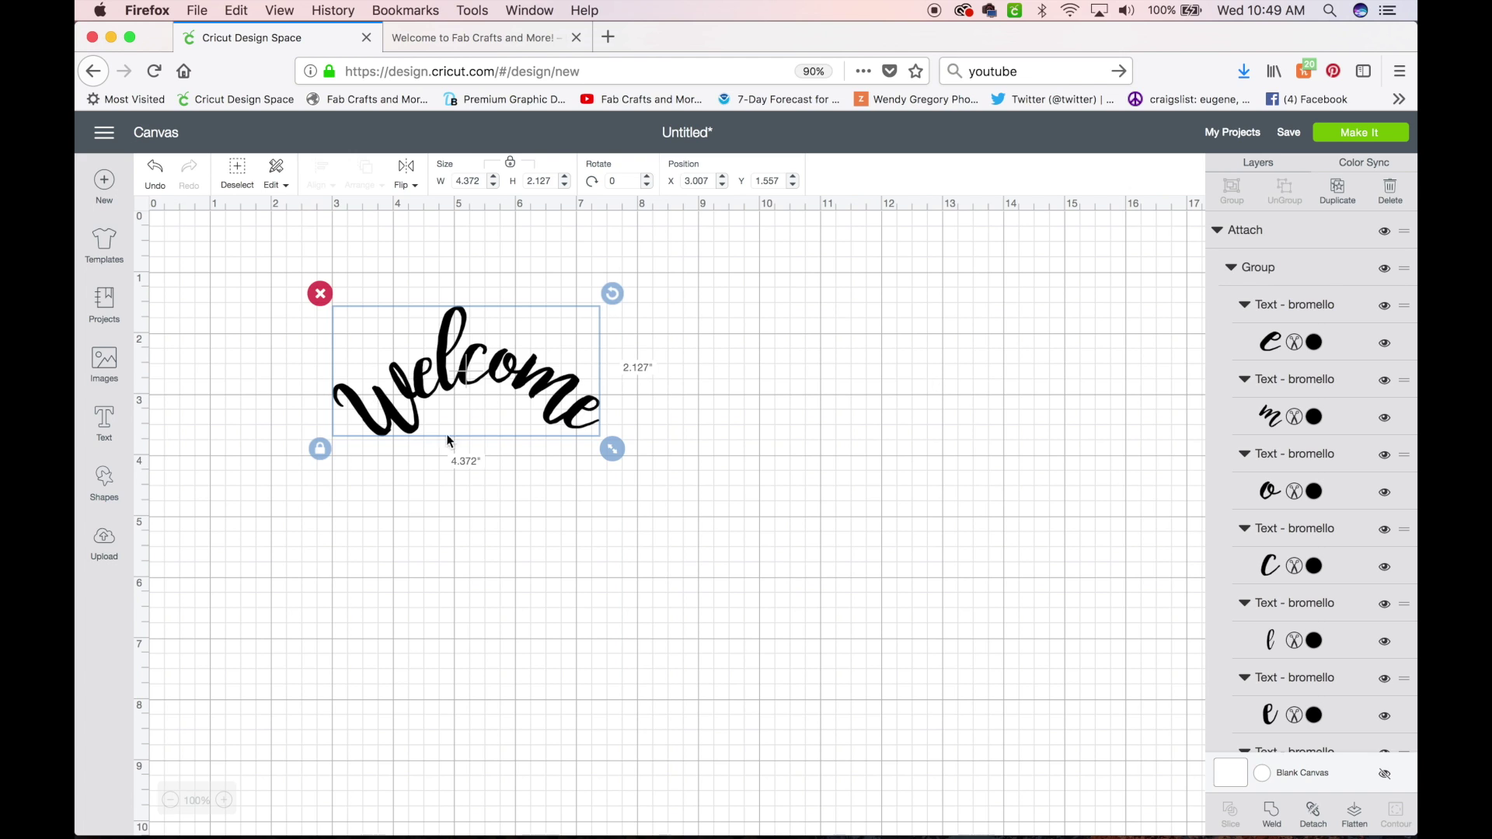
{"action": "left_click", "coordinate": [826, 386]}
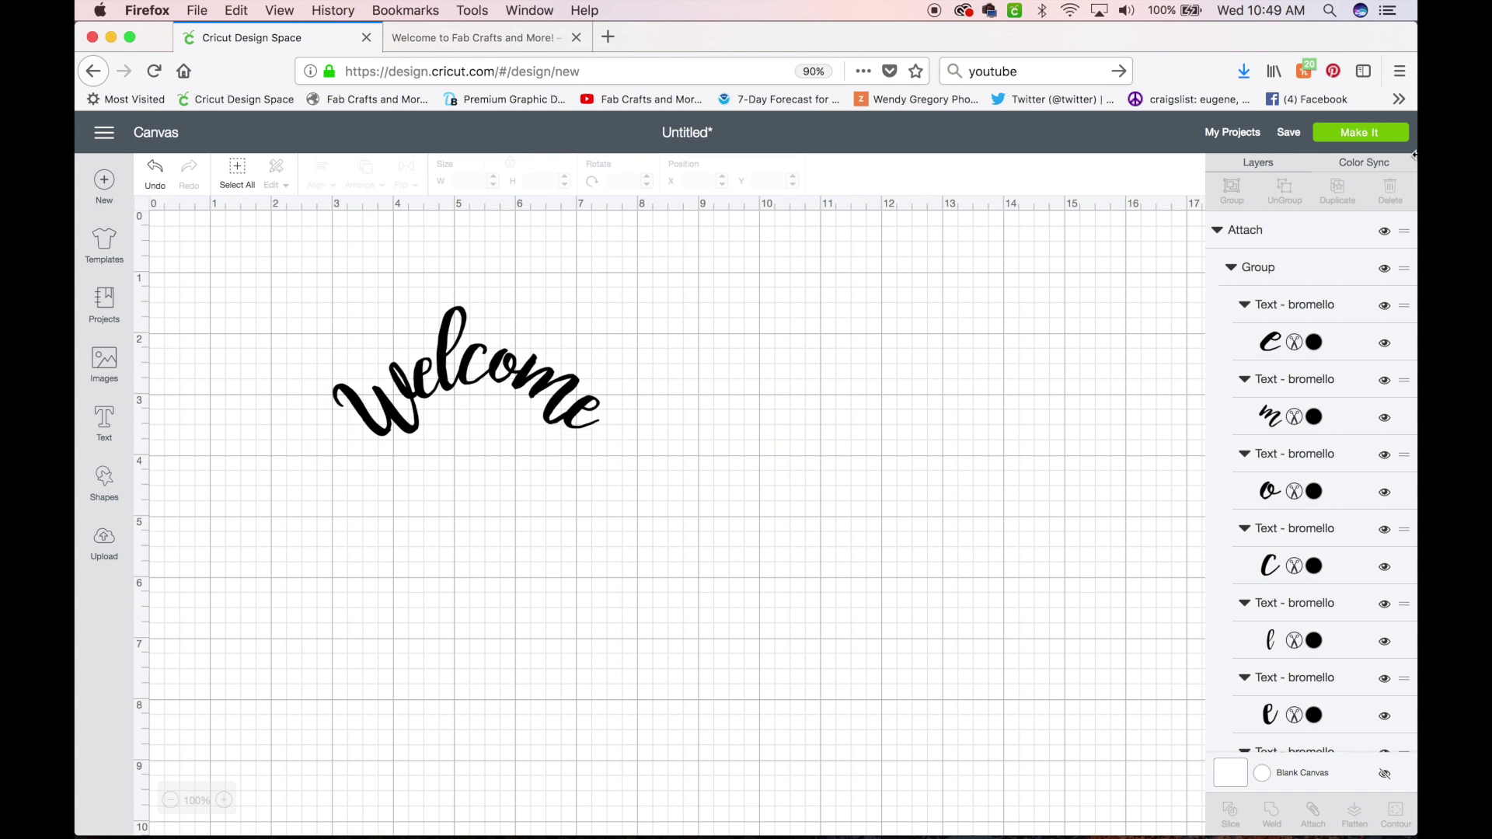
- Examine the attached word's cut outlines on the mat preview at 175% zoom, then return to the canvas
{"action": "left_click", "coordinate": [1356, 140]}
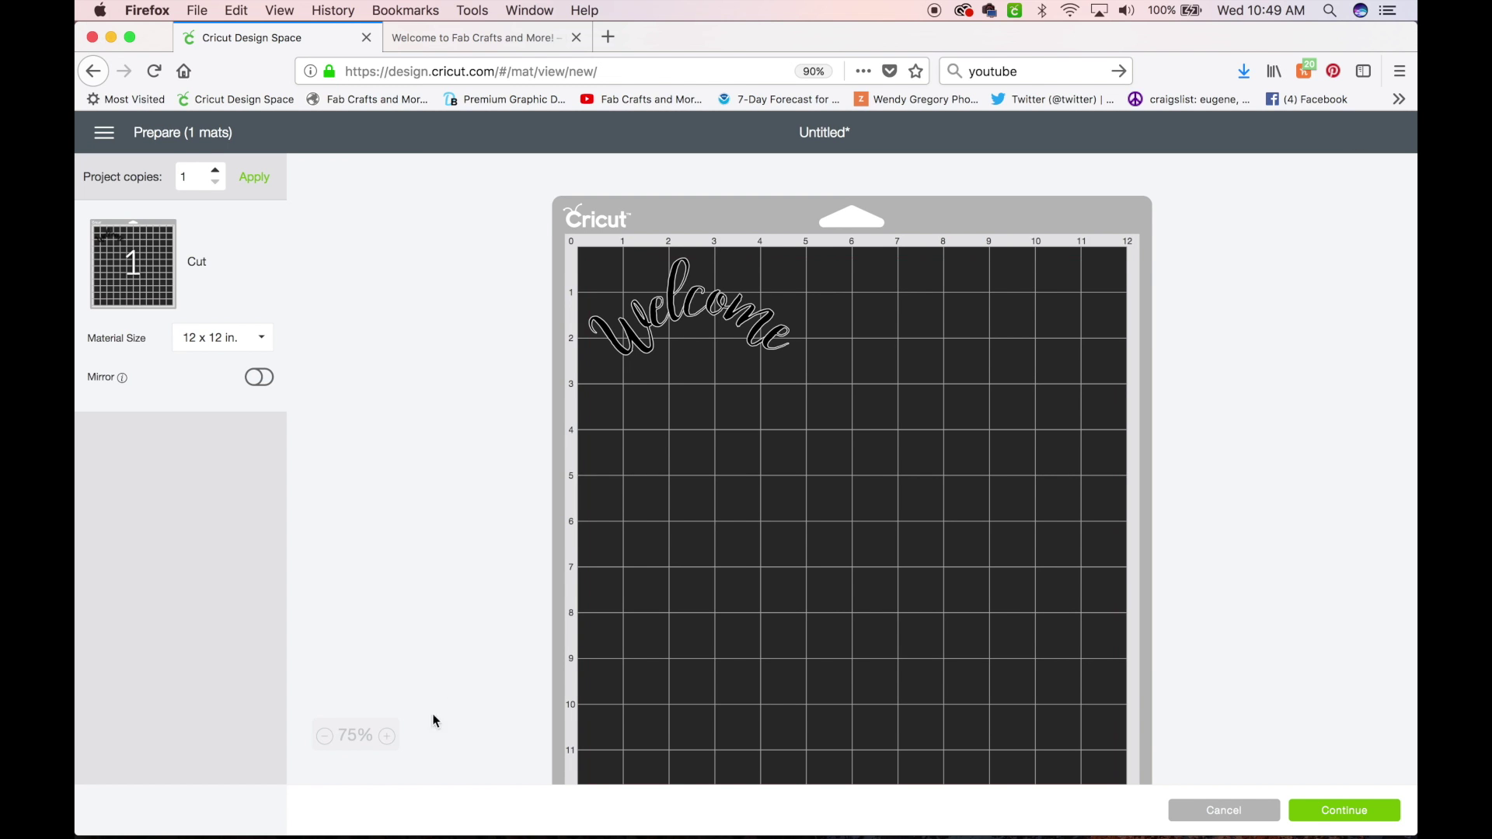
{"action": "left_click", "coordinate": [388, 737]}
{"action": "left_click", "coordinate": [390, 739]}
{"action": "left_click", "coordinate": [391, 740]}
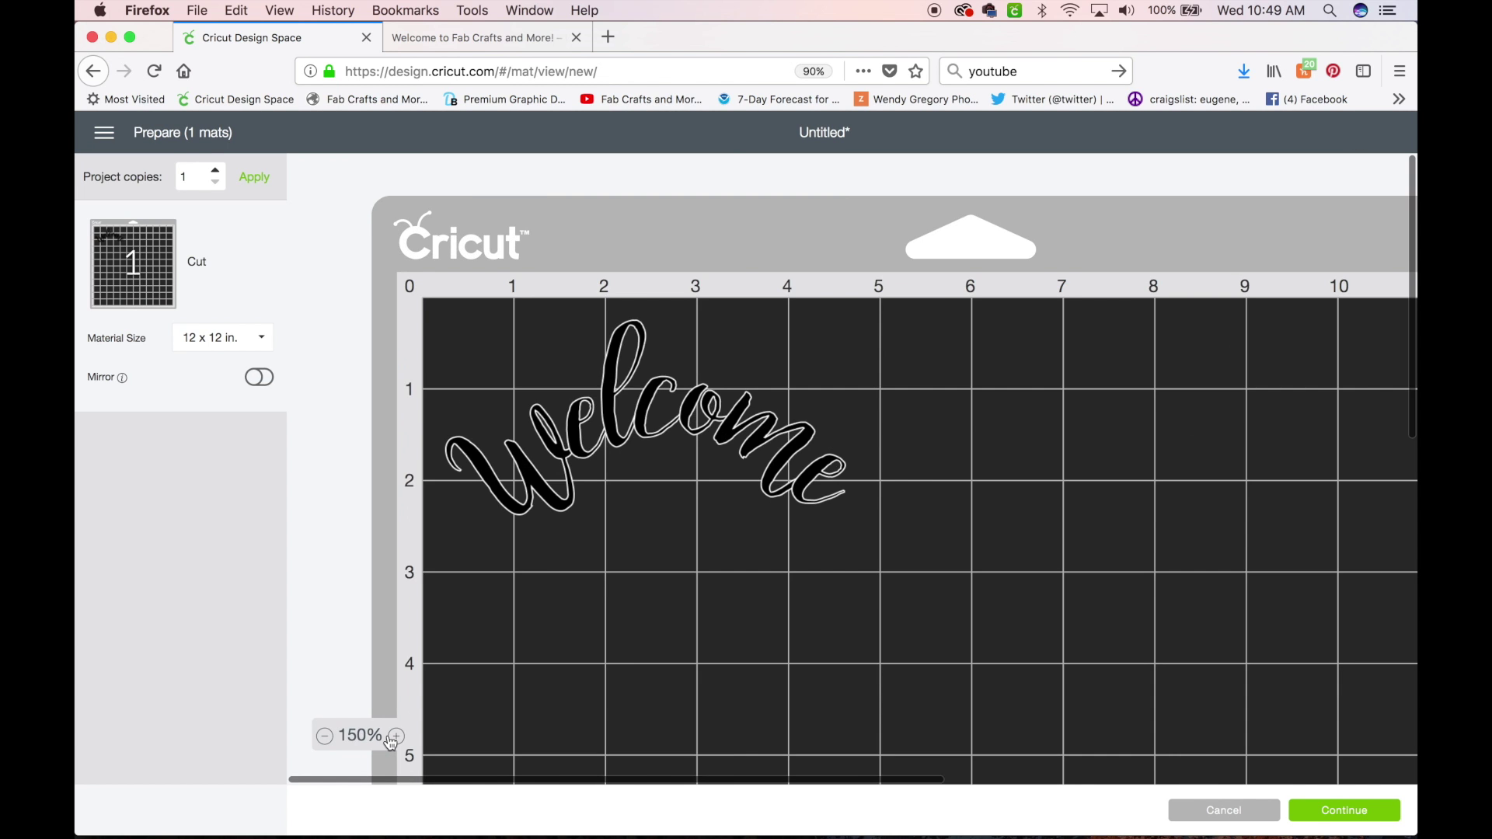
{"action": "left_click", "coordinate": [392, 740]}
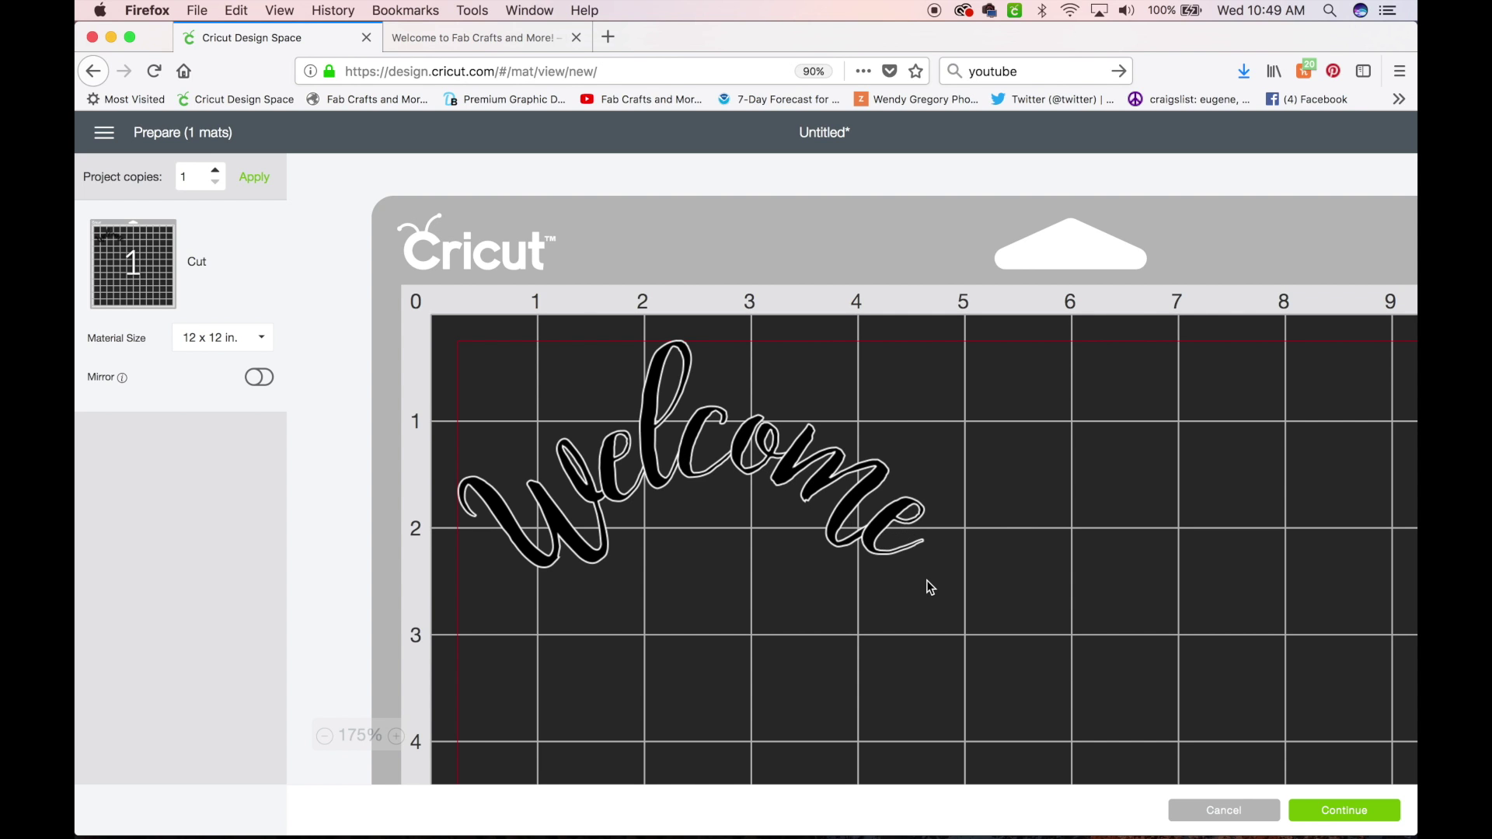
{"action": "left_click", "coordinate": [1203, 811]}
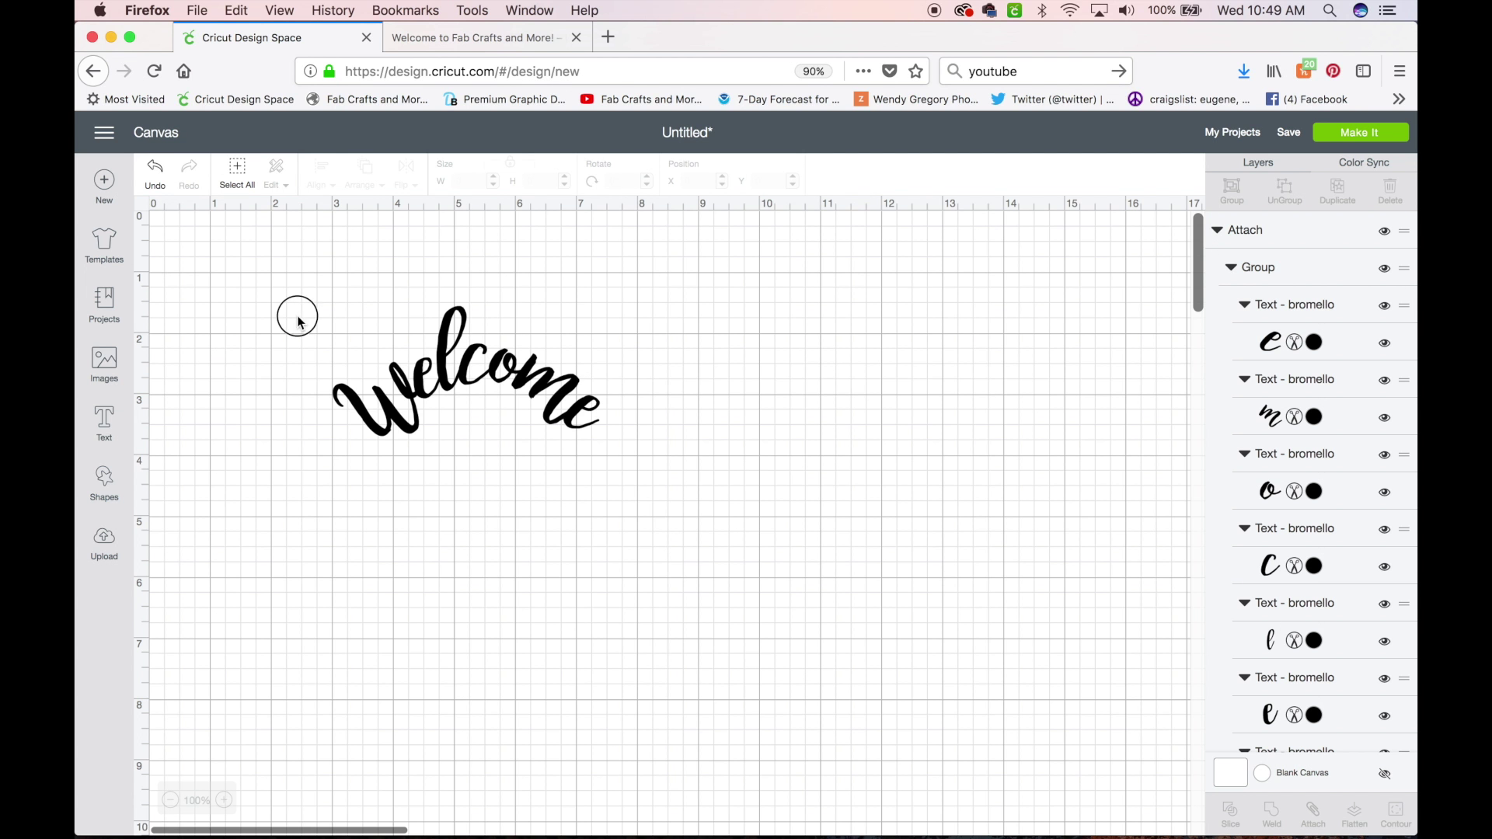
- Weld the letters of Welcome into one shape and move it about one inch to the right
{"action": "left_click_drag", "start_coordinate": [296, 315], "coordinate": [635, 487]}
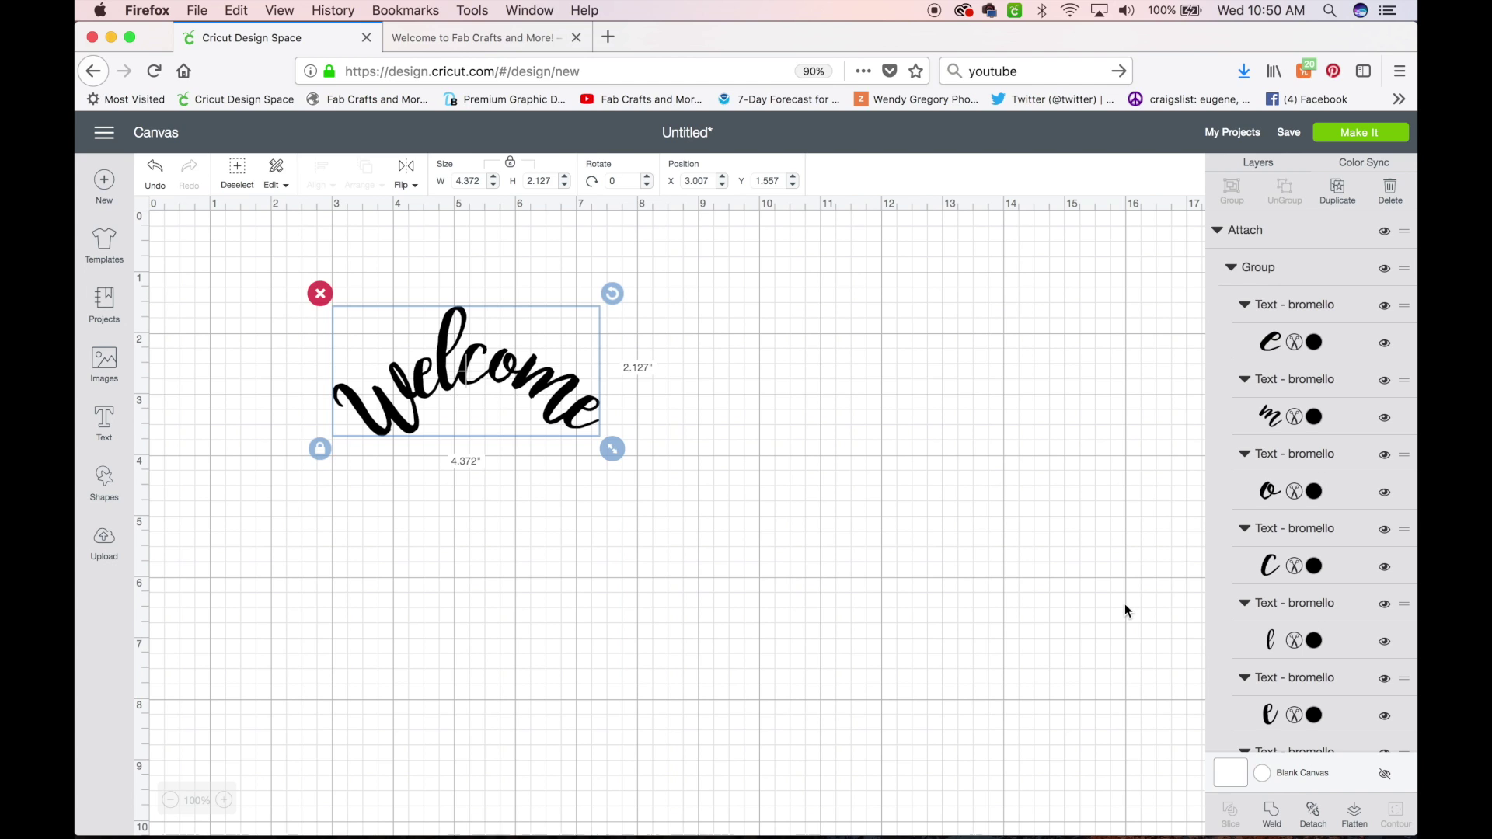
{"action": "left_click", "coordinate": [1275, 816]}
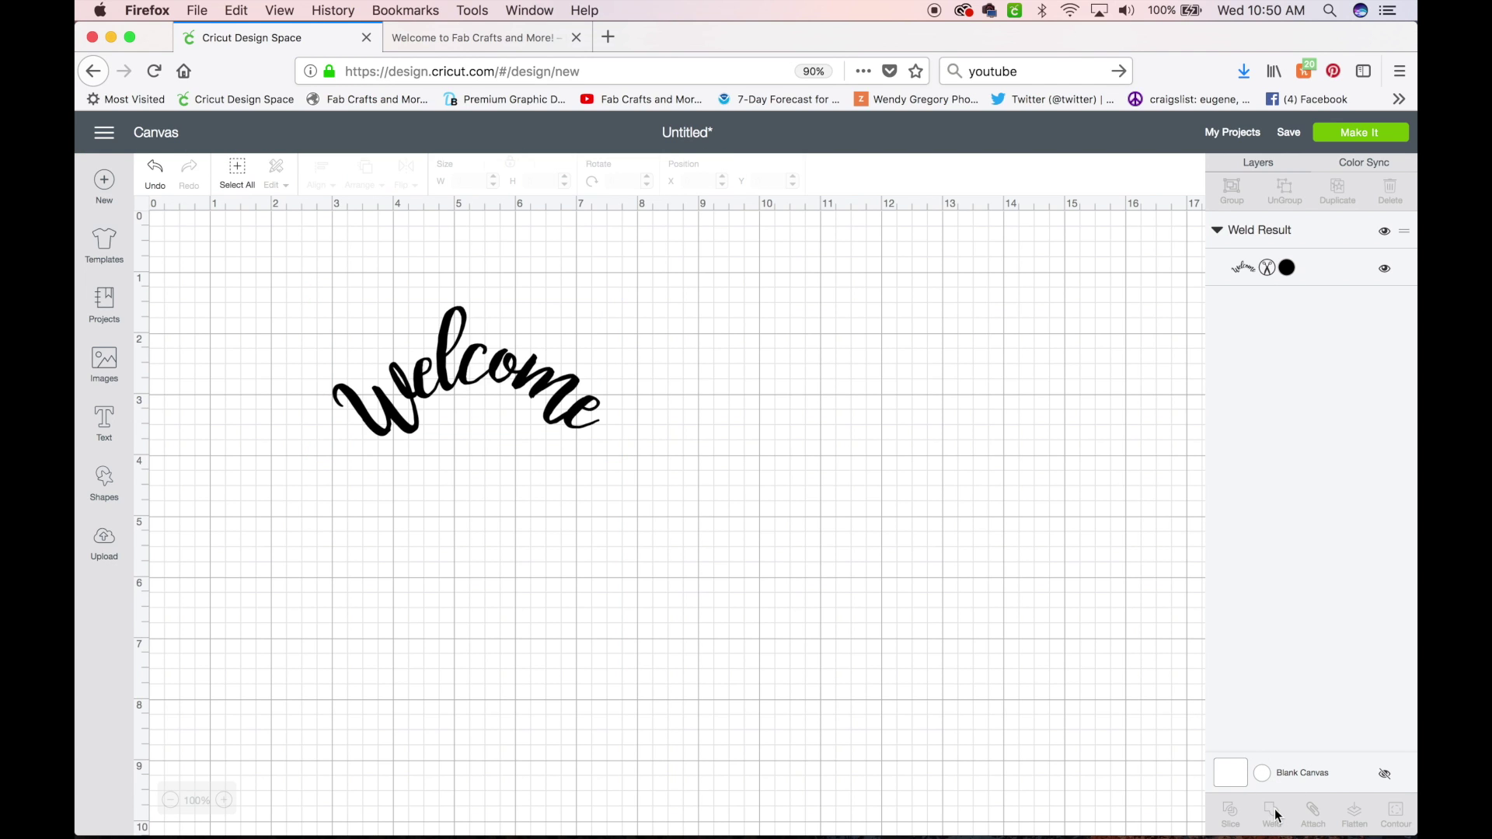
{"action": "left_click_drag", "start_coordinate": [461, 376], "coordinate": [534, 363]}
{"action": "left_click", "coordinate": [715, 400]}
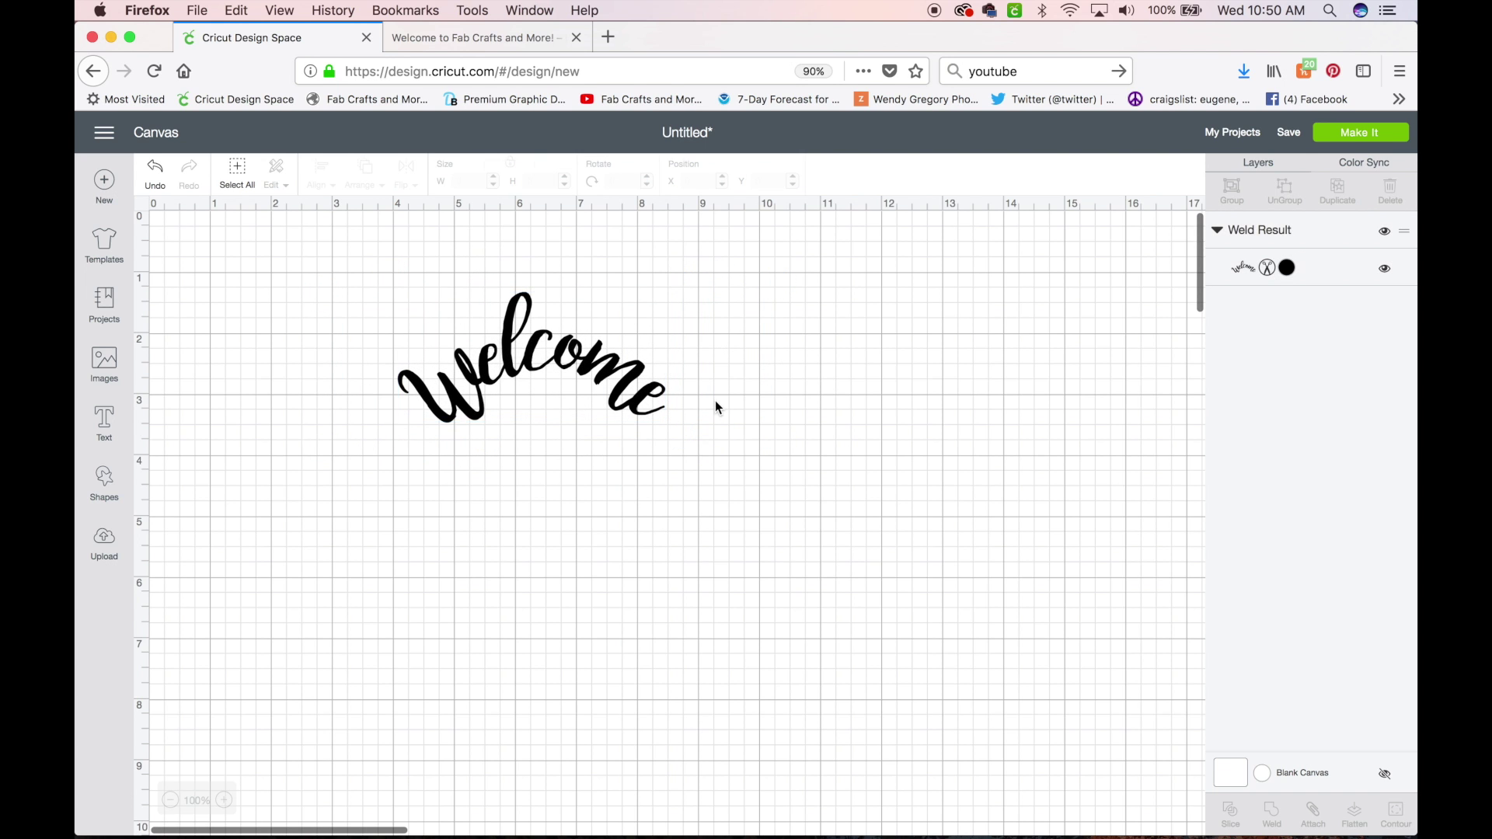
- Examine the welded word's cut outlines on the mat preview at 200% zoom, then cancel the preview
{"action": "left_click", "coordinate": [1392, 127]}
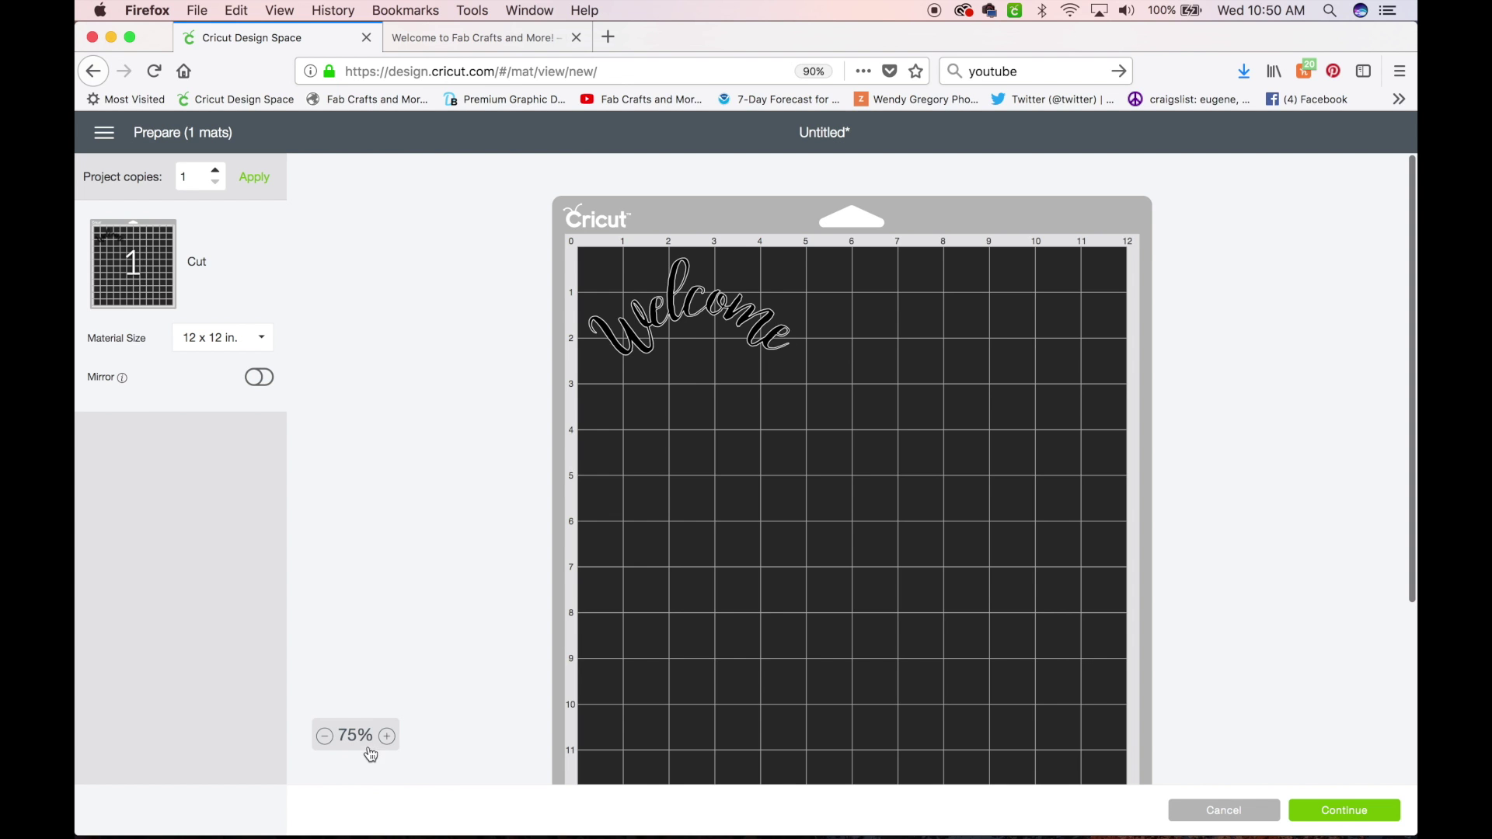
{"action": "left_click", "coordinate": [390, 737]}
{"action": "left_click", "coordinate": [394, 737]}
{"action": "left_click", "coordinate": [395, 737]}
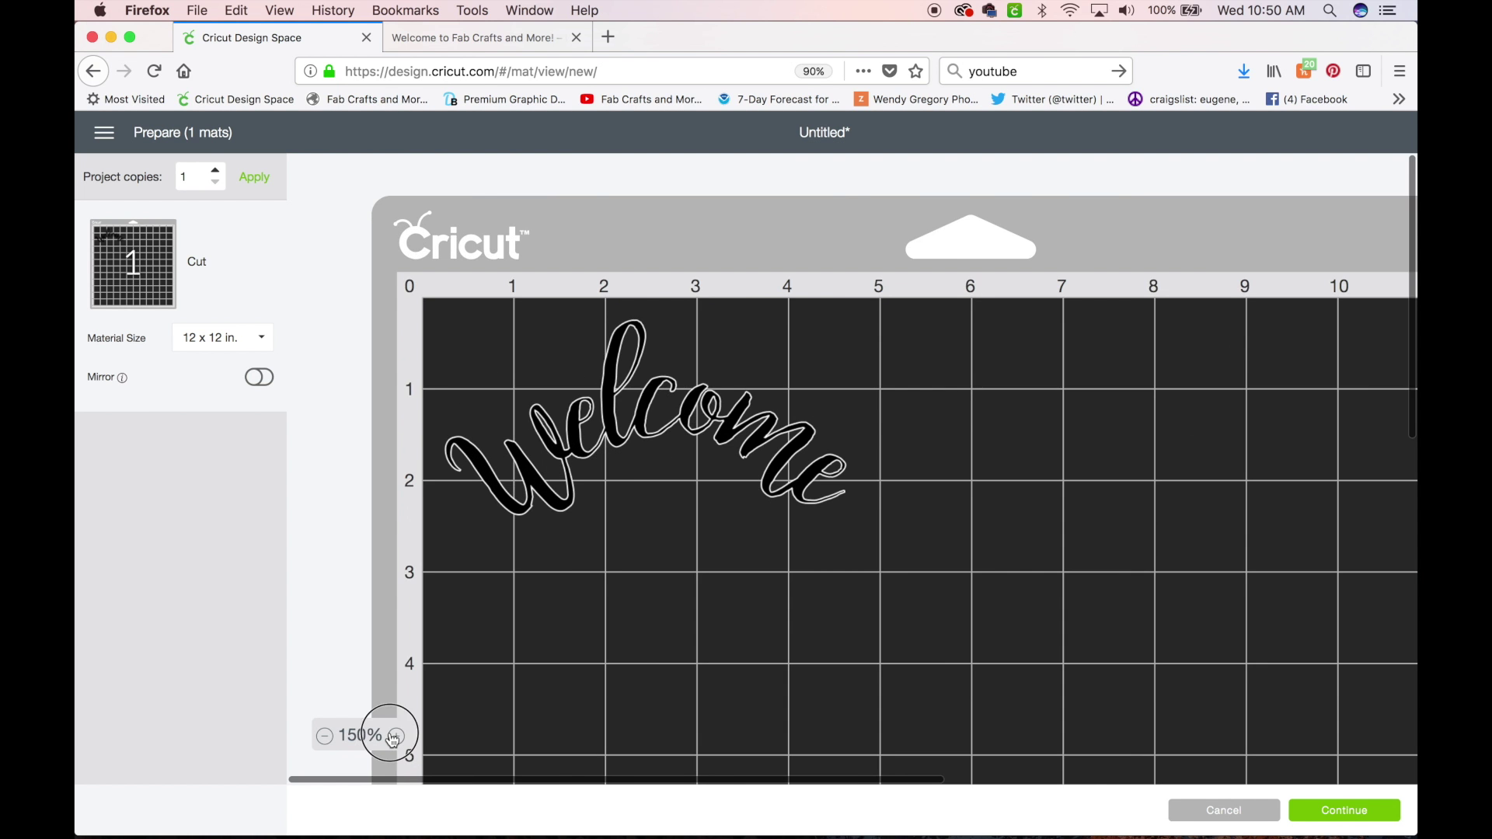
{"action": "left_click", "coordinate": [395, 737]}
{"action": "left_click", "coordinate": [395, 737]}
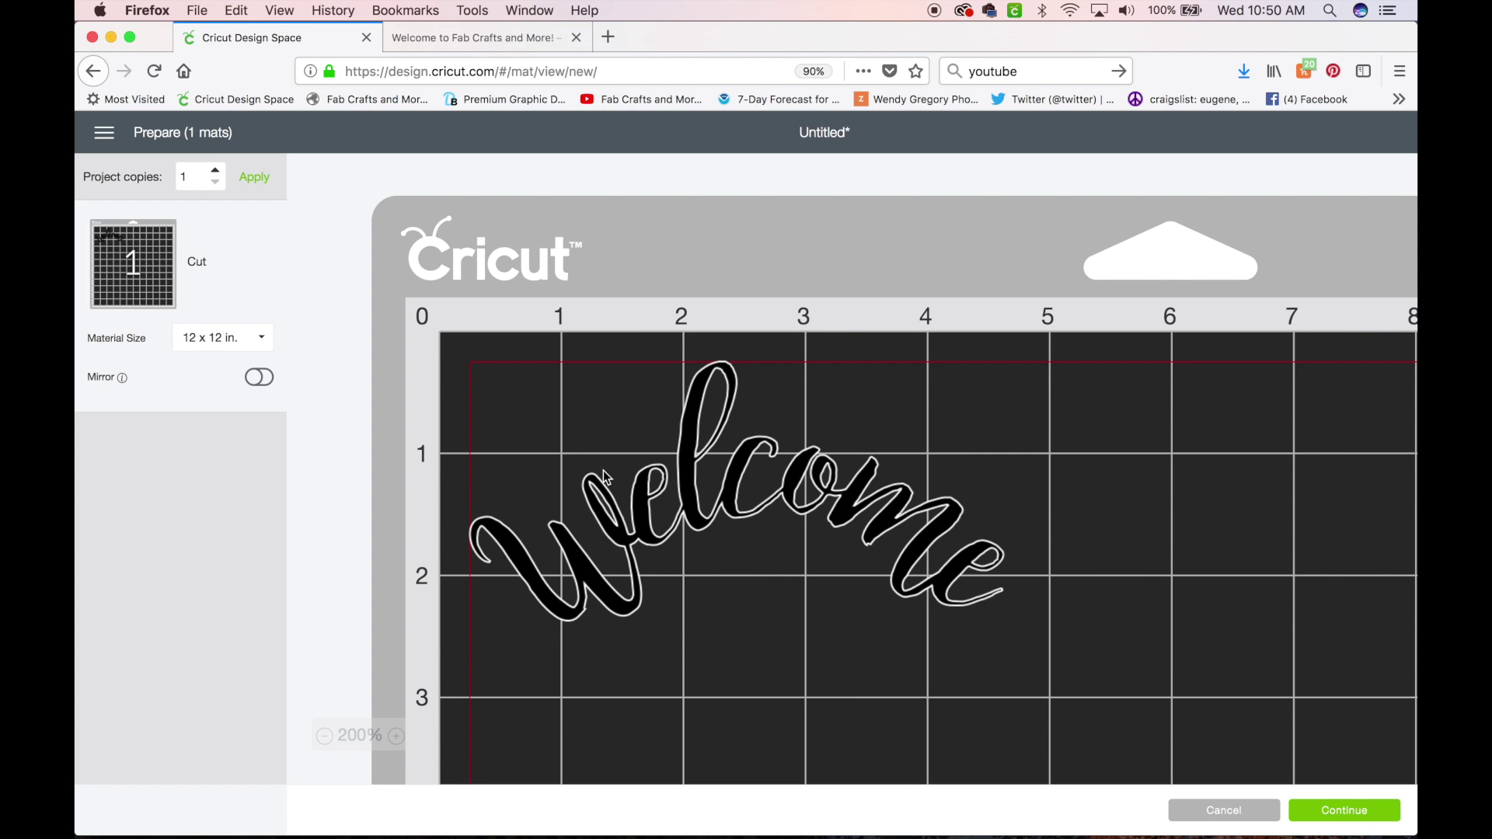
{"action": "left_click", "coordinate": [1224, 811]}
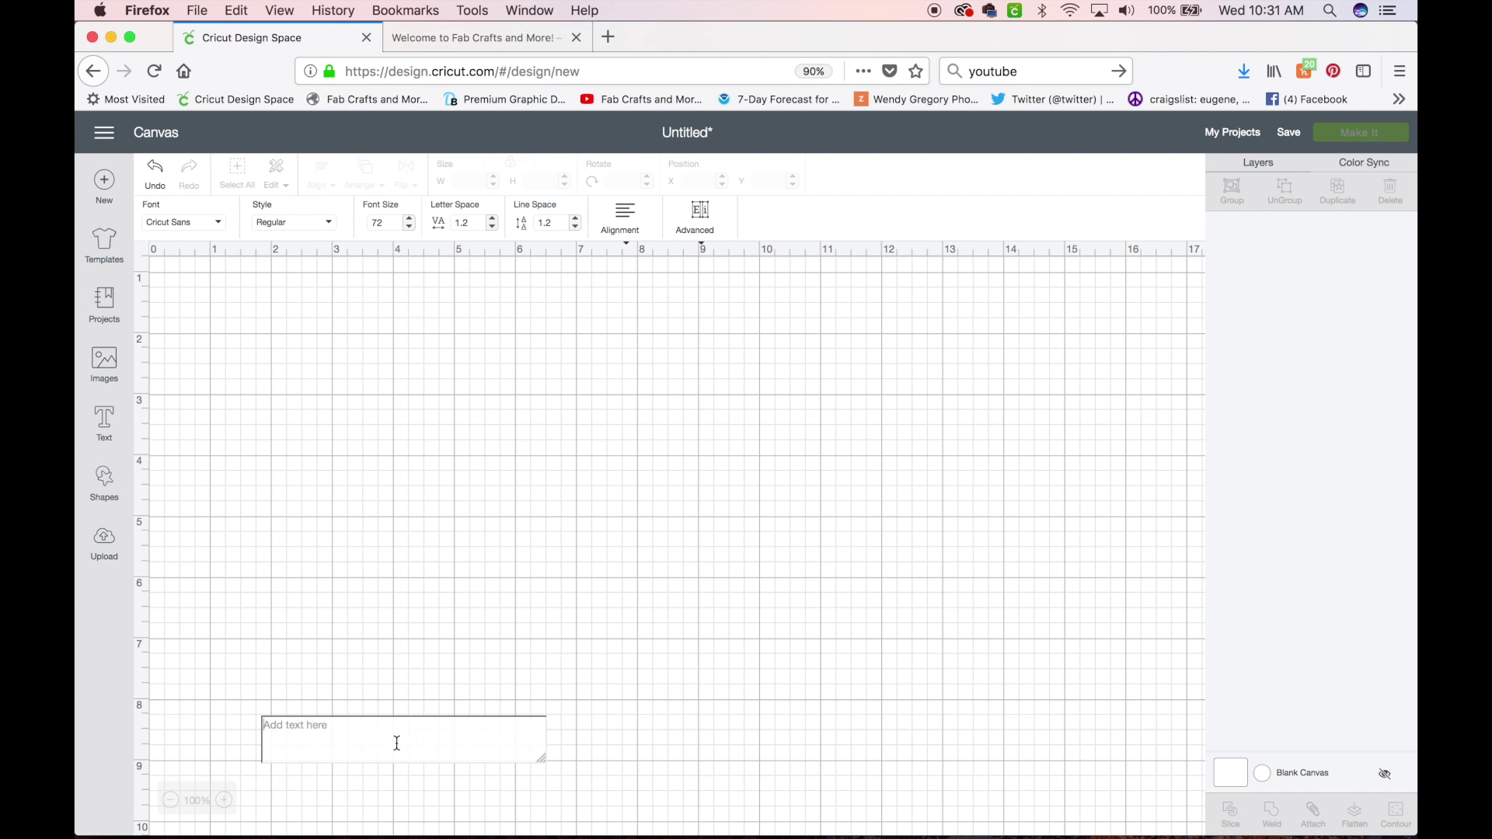
- Enter the word Sample in the new text box
{"action": "type", "text": "S"}
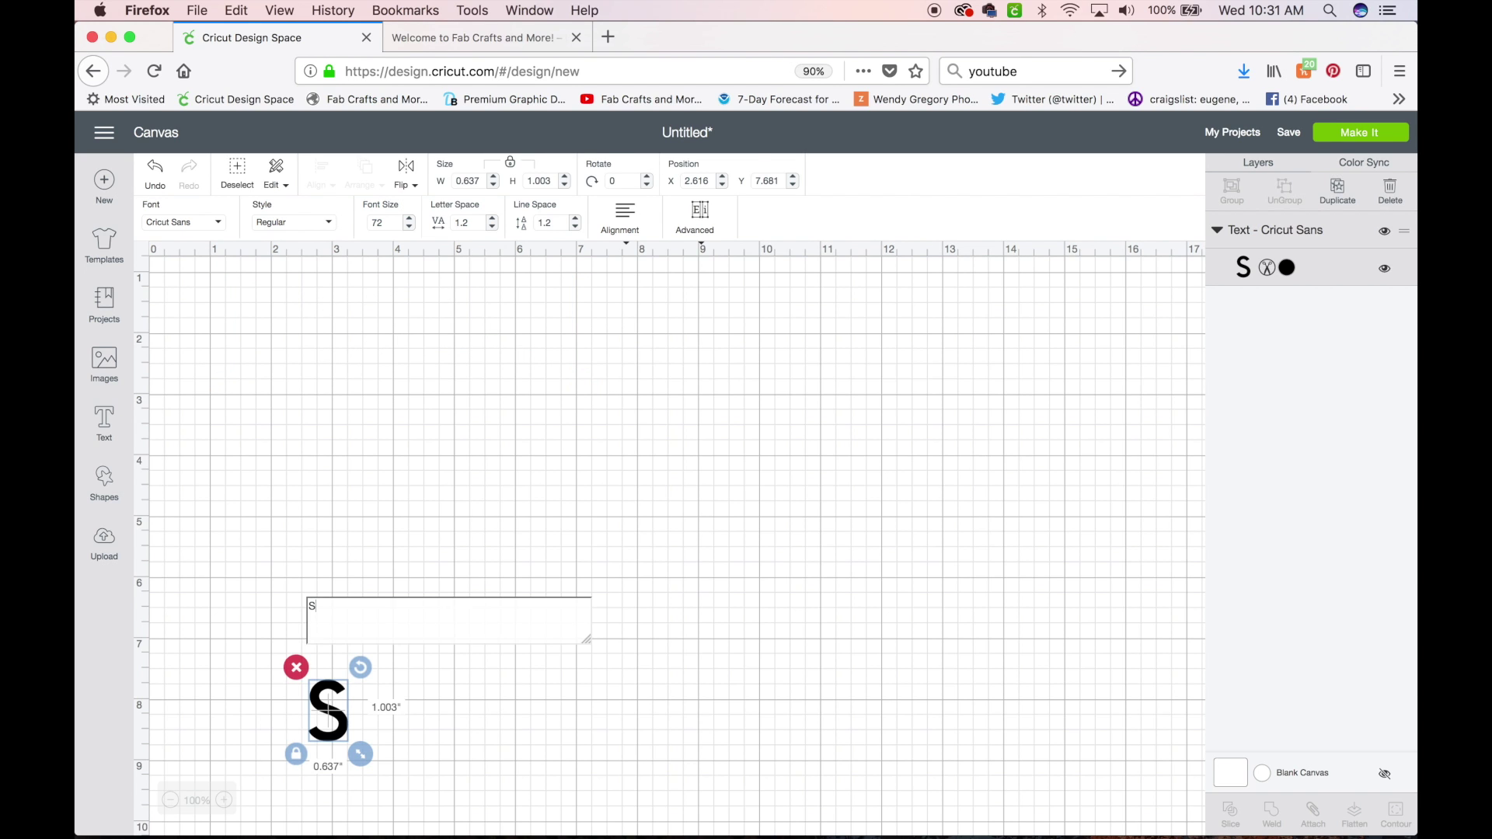
{"action": "type", "text": "amlpe"}
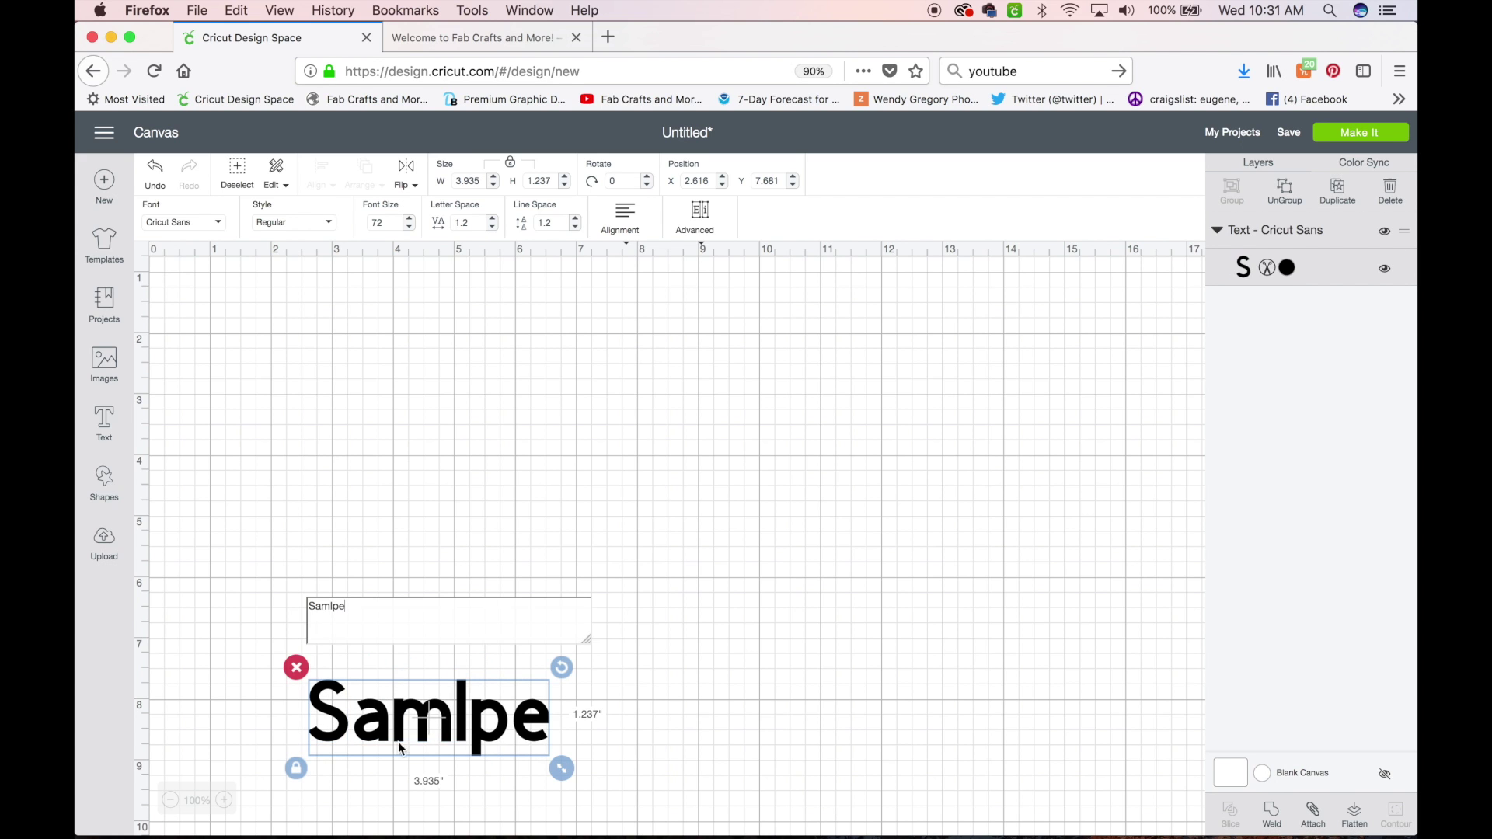
{"action": "key", "text": "BackSpace"}
{"action": "key", "text": "BackSpace"}
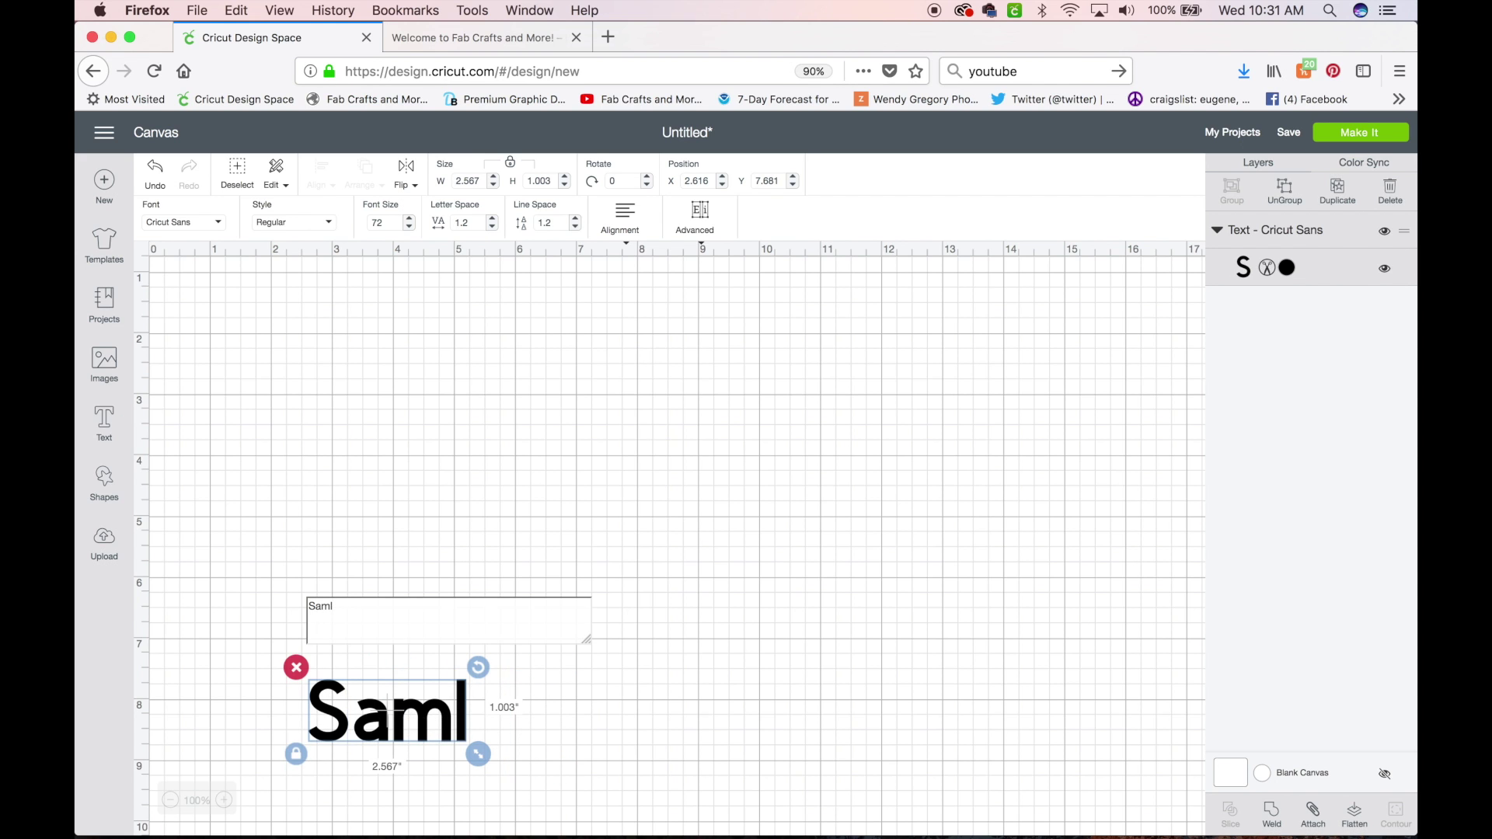
{"action": "key", "text": "BackSpace"}
{"action": "type", "text": "ple"}
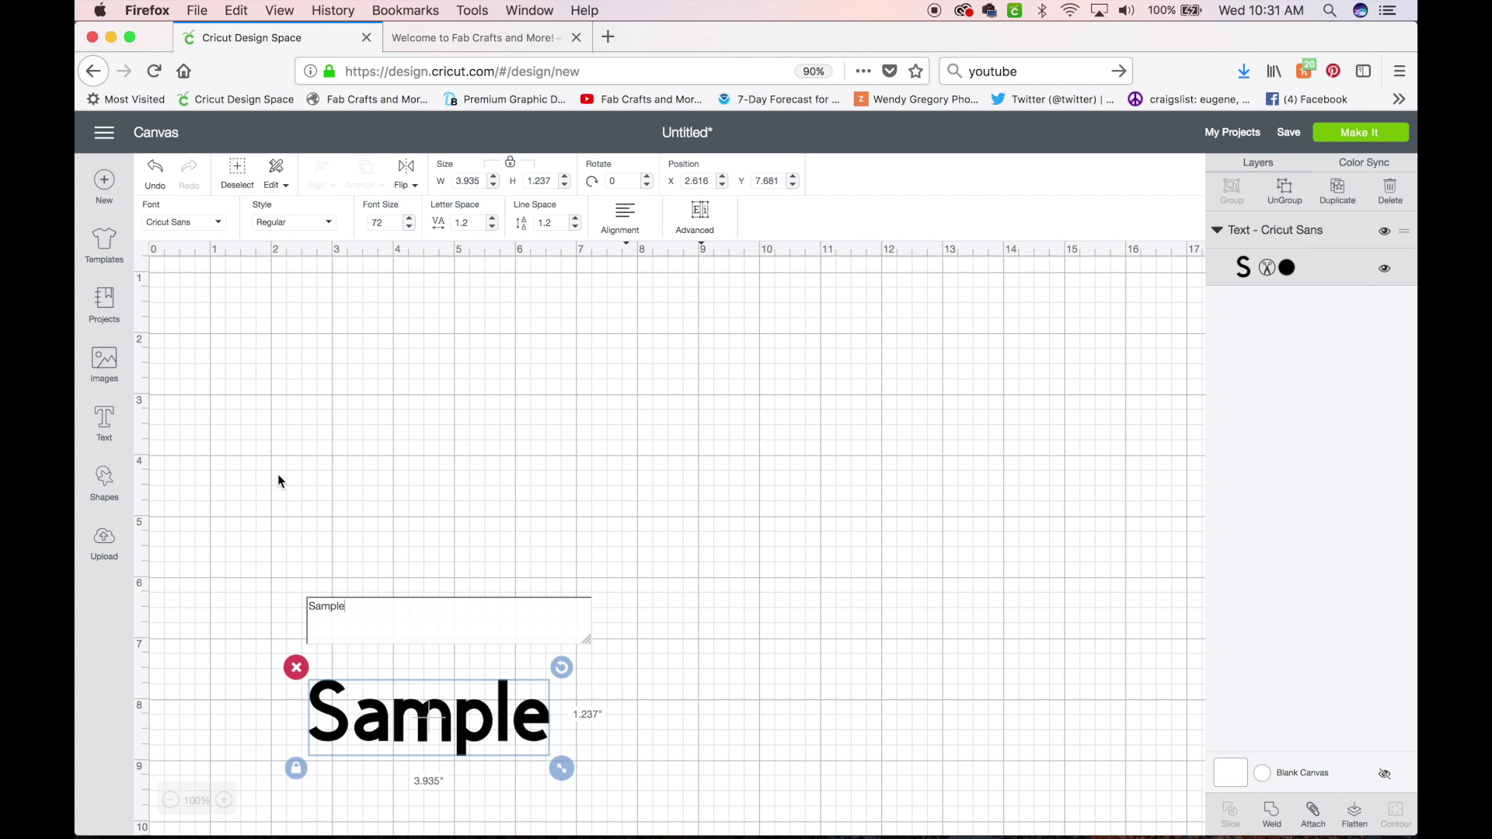
- Filter the fonts to Multi-Layer, apply All Mixed Up - Circle to Sample, and move the word up near the canvas's 2-inch vertical mark
{"action": "left_click", "coordinate": [198, 224]}
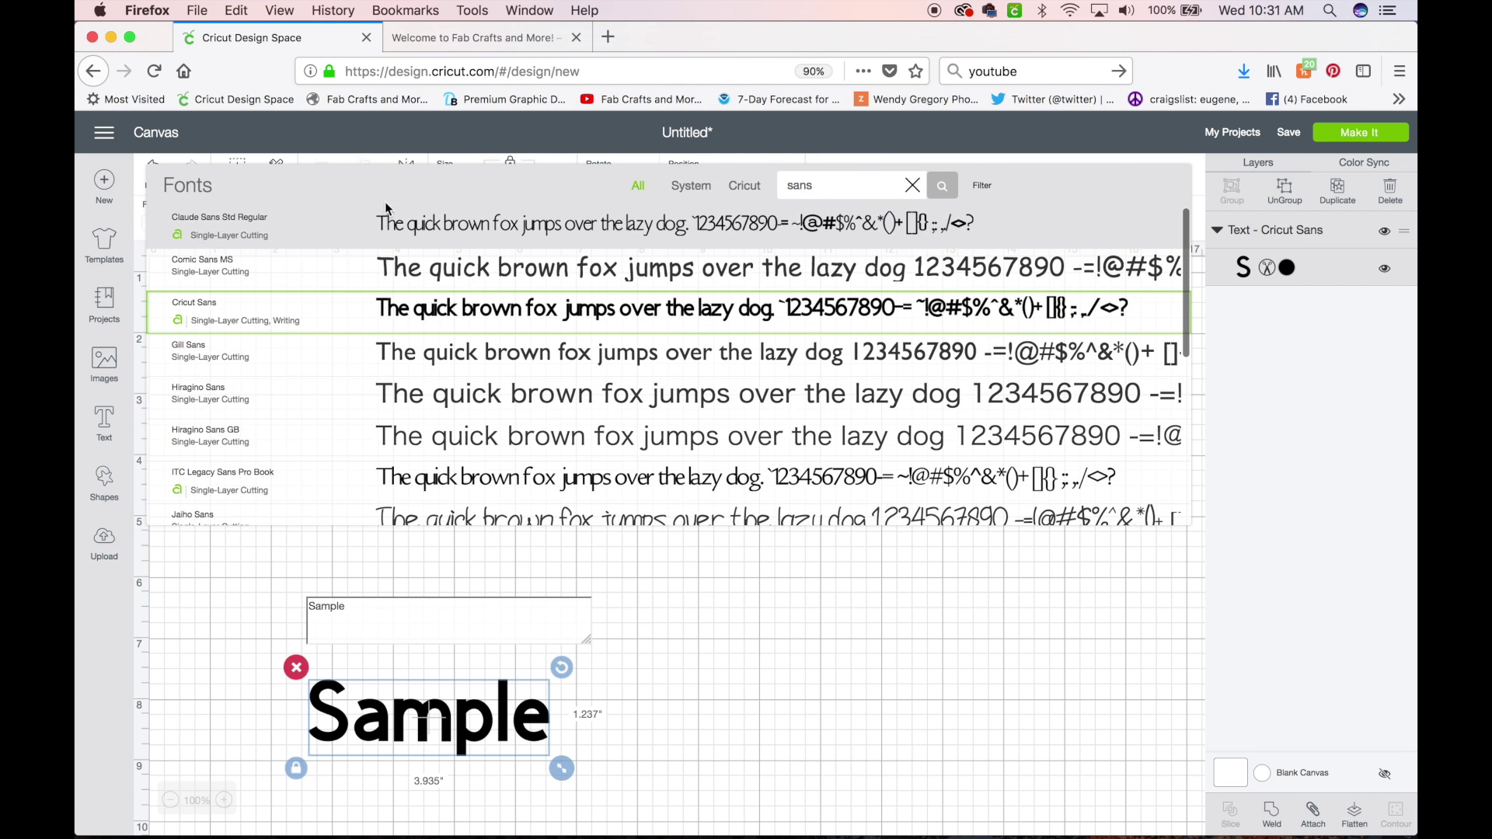
{"action": "left_click", "coordinate": [912, 185]}
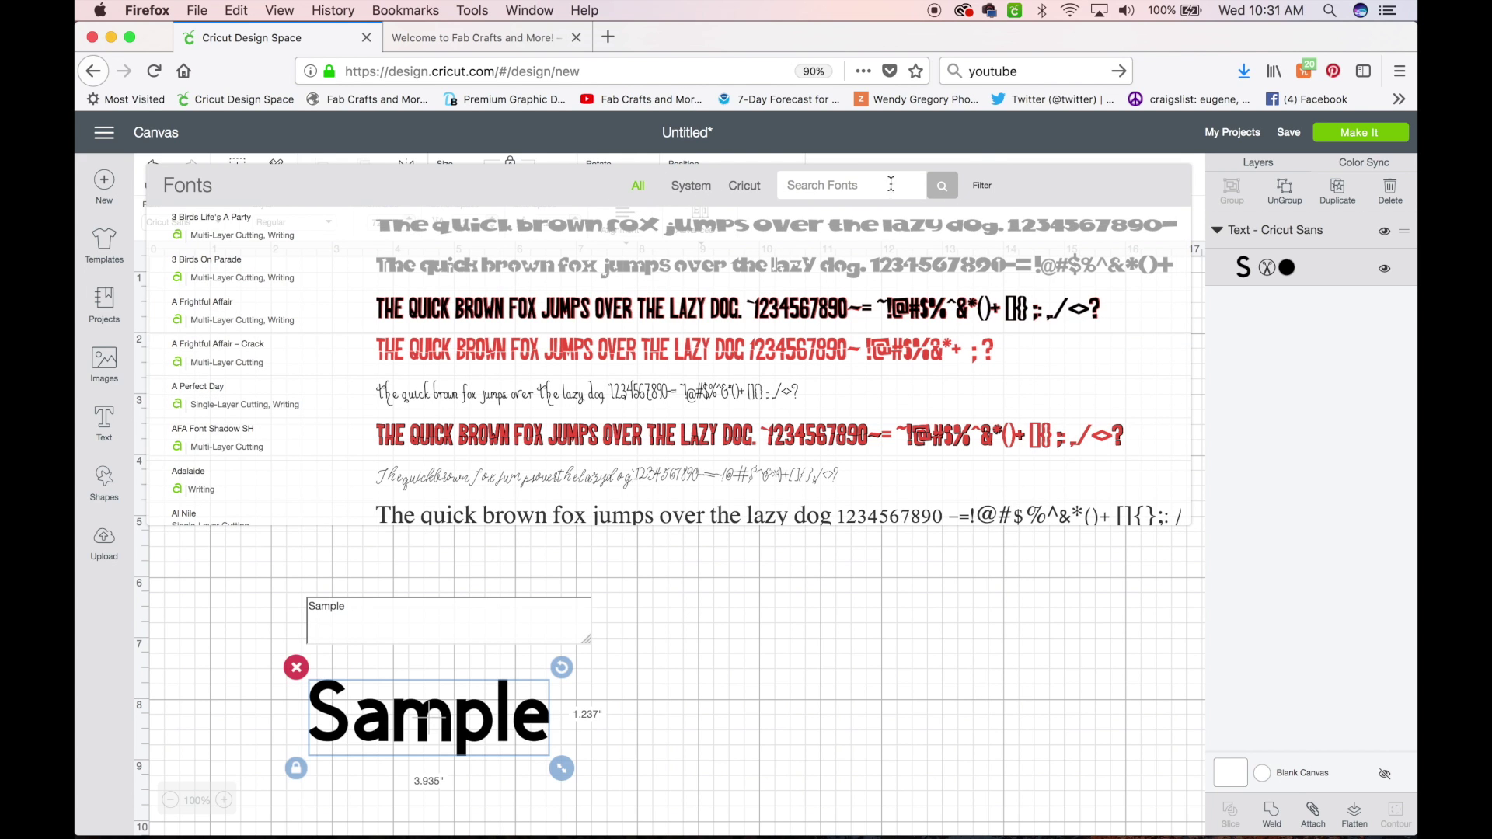
{"action": "left_click", "coordinate": [981, 187]}
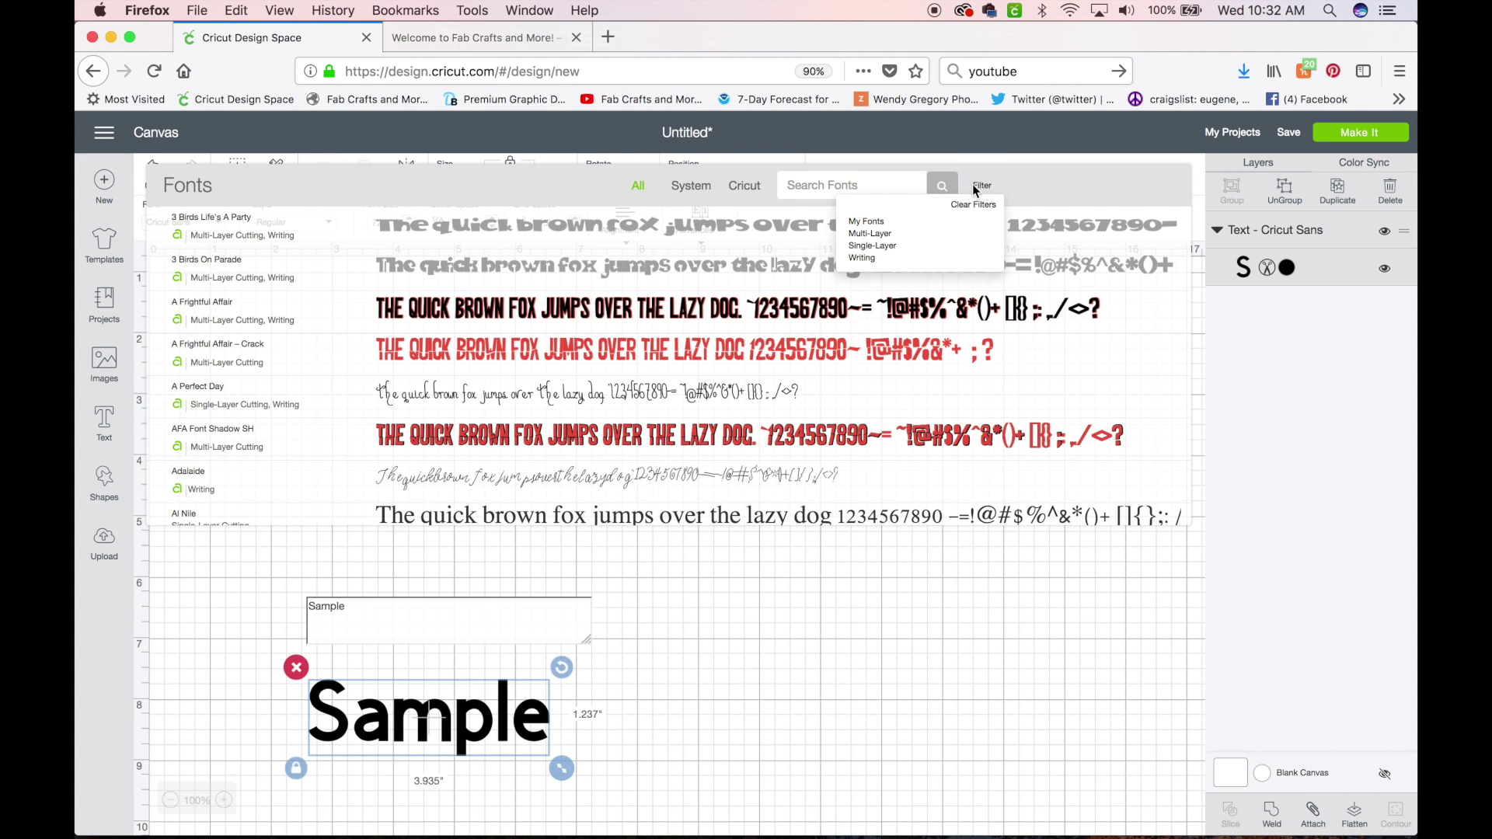
{"action": "left_click", "coordinate": [885, 242]}
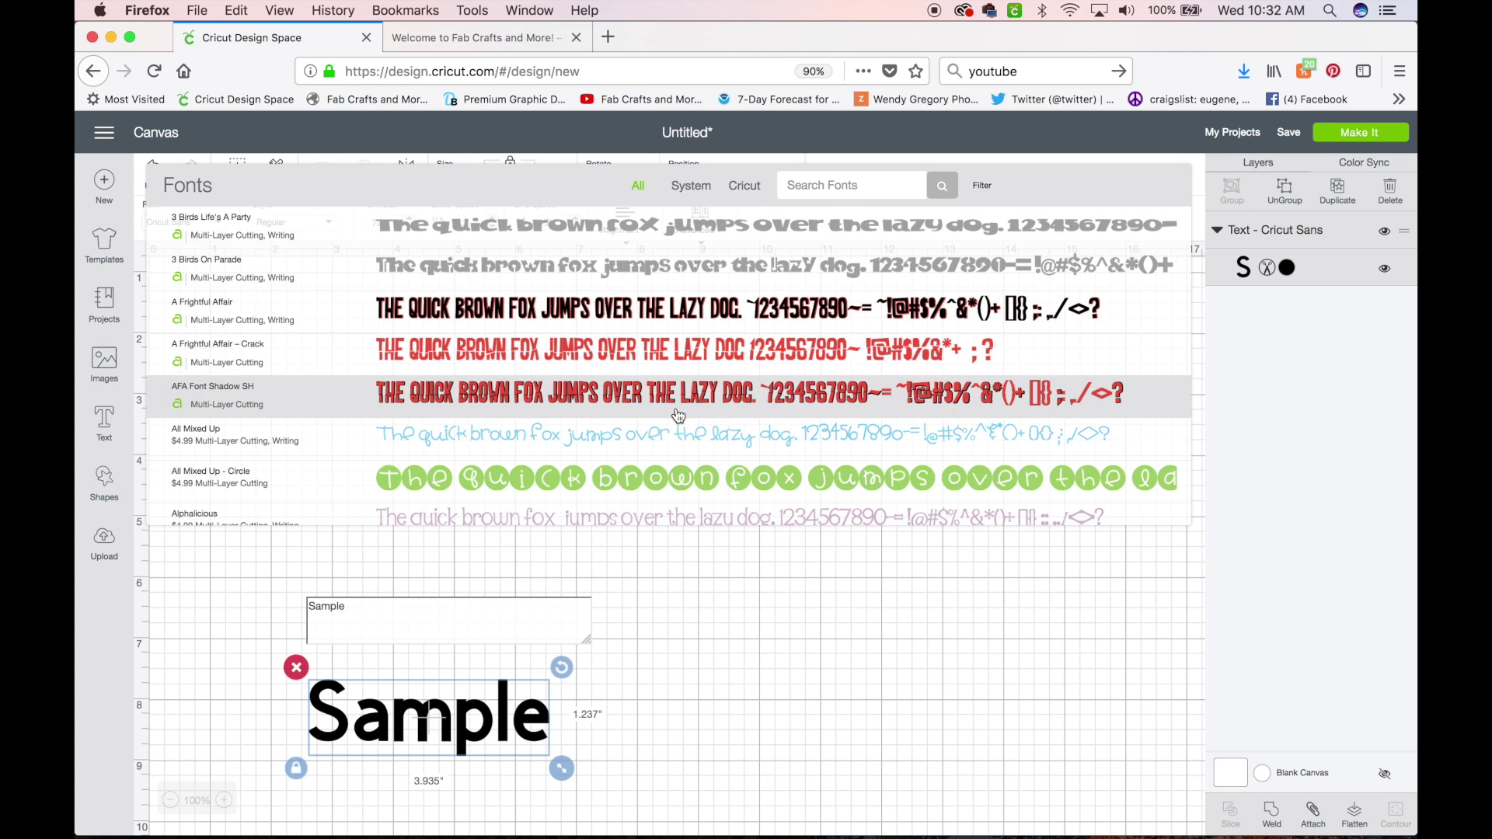
{"action": "left_click", "coordinate": [664, 483]}
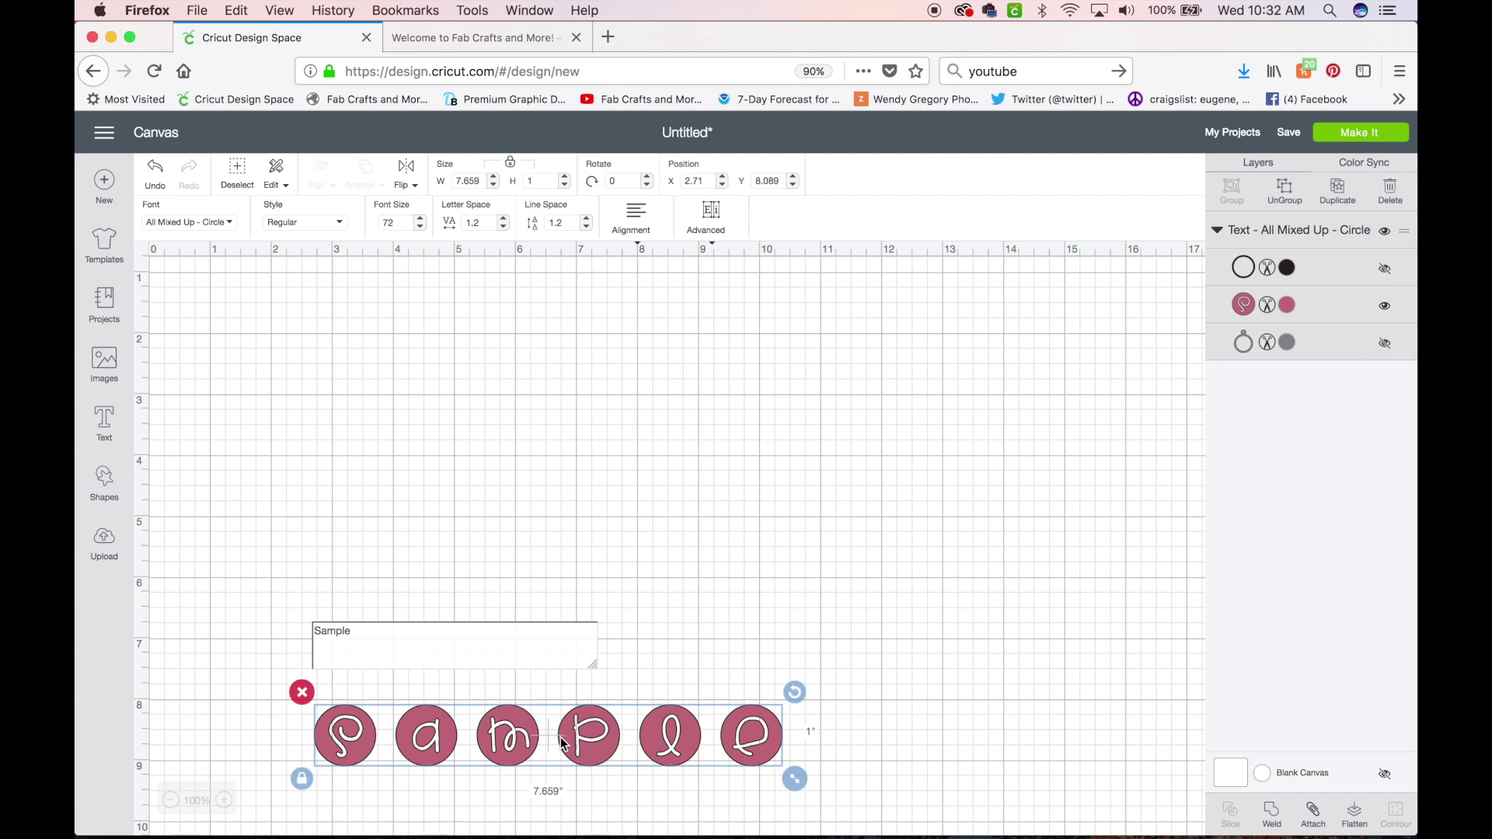
{"action": "left_click_drag", "start_coordinate": [565, 743], "coordinate": [523, 333]}
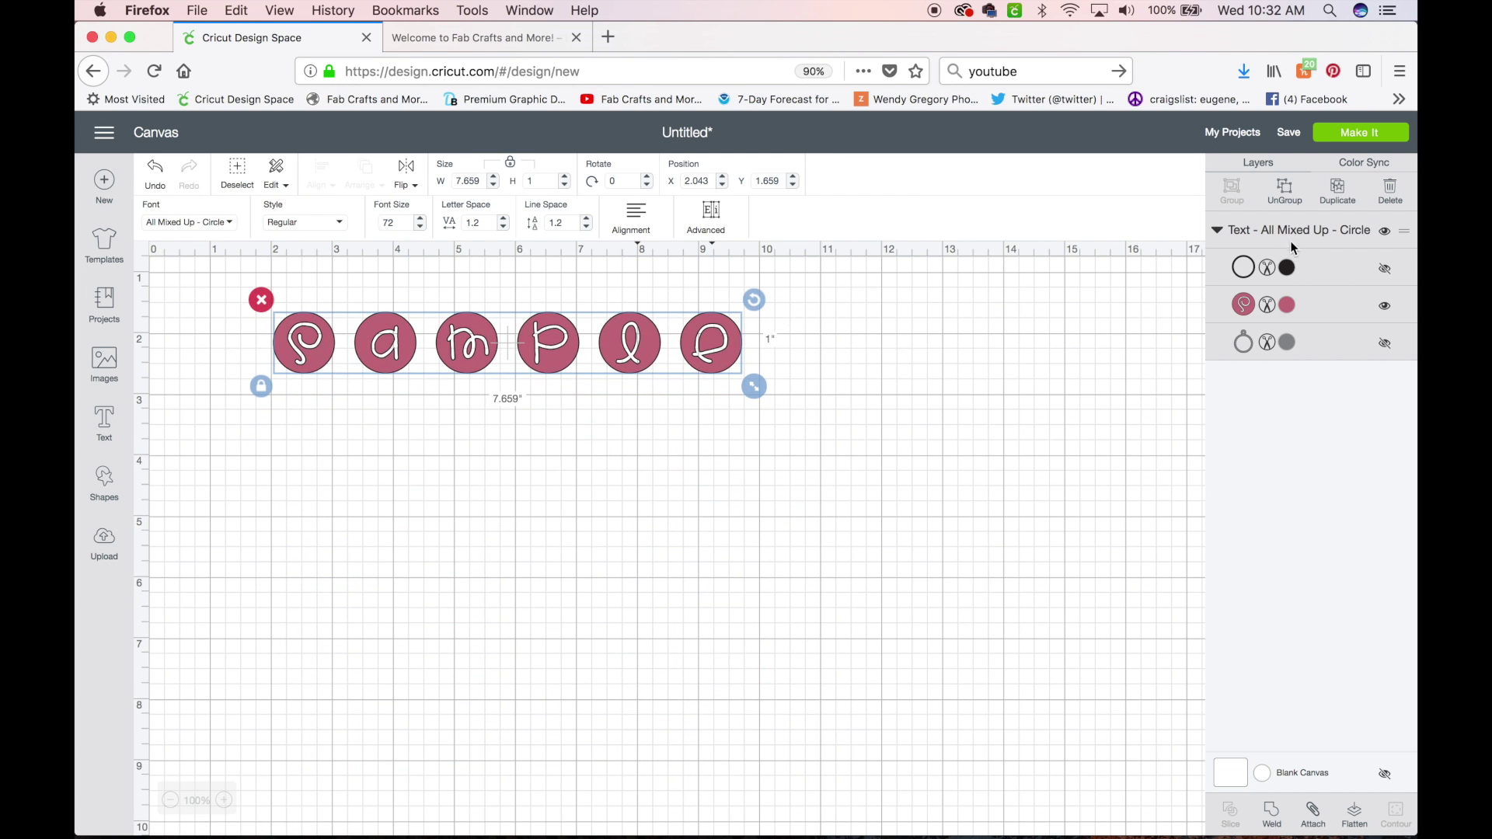
{"action": "left_click", "coordinate": [843, 325]}
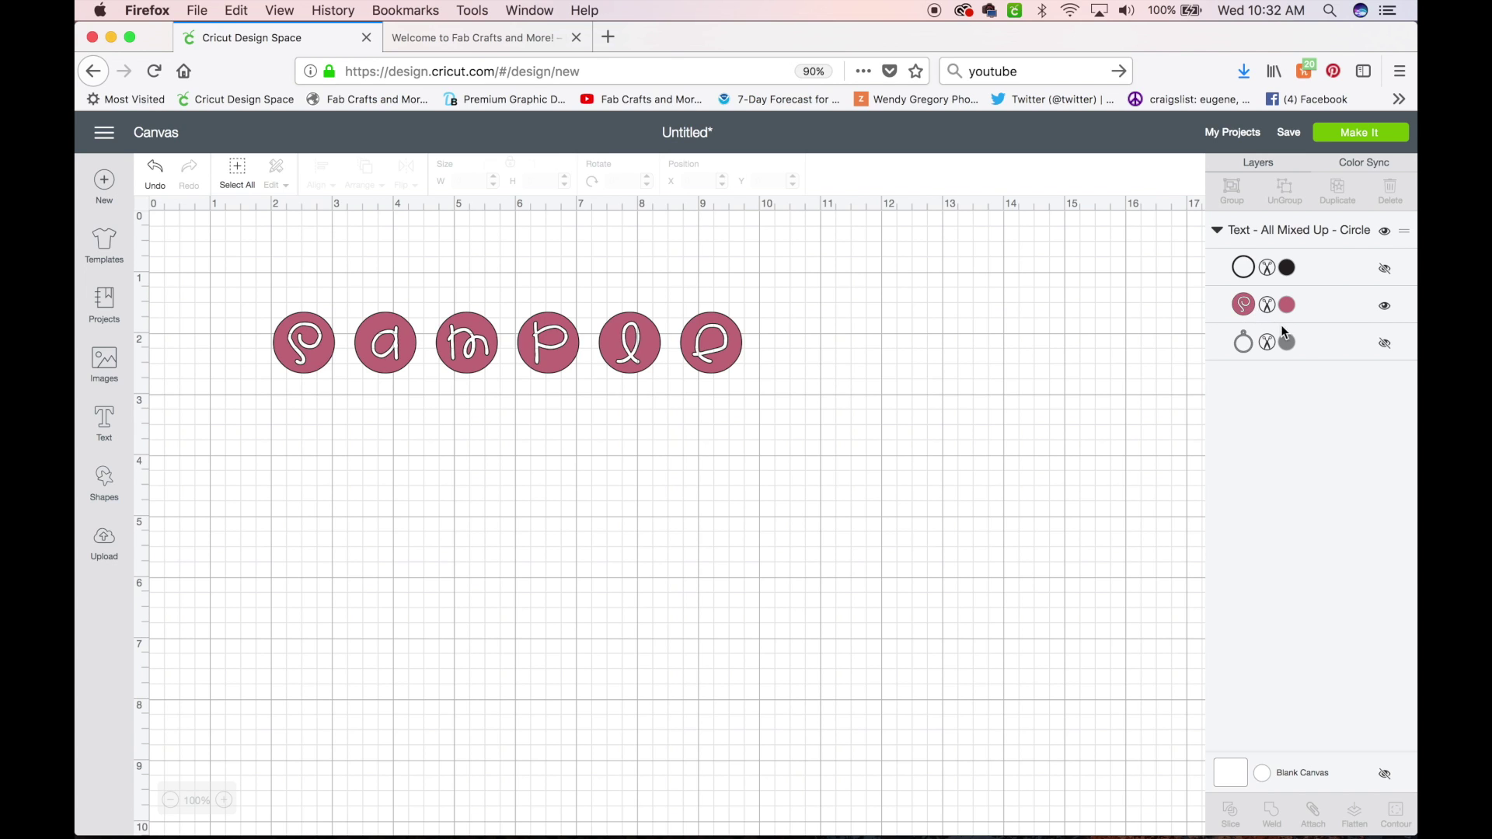
- Toggle the word's hidden layers, leaving the black circle outline layer shown and the gray charm layer hidden
{"action": "left_click", "coordinate": [1388, 347]}
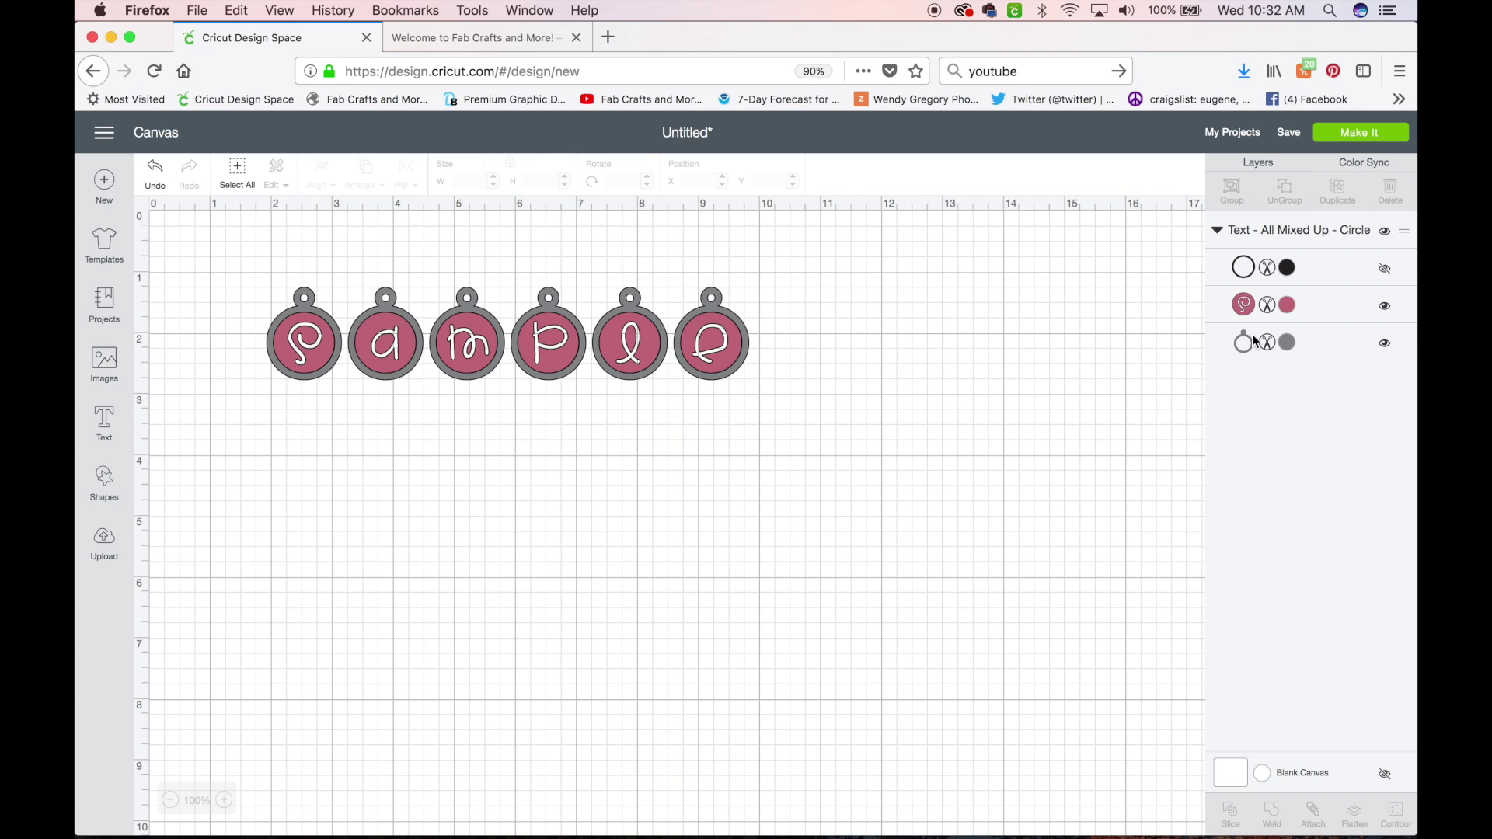
{"action": "left_click", "coordinate": [1387, 273]}
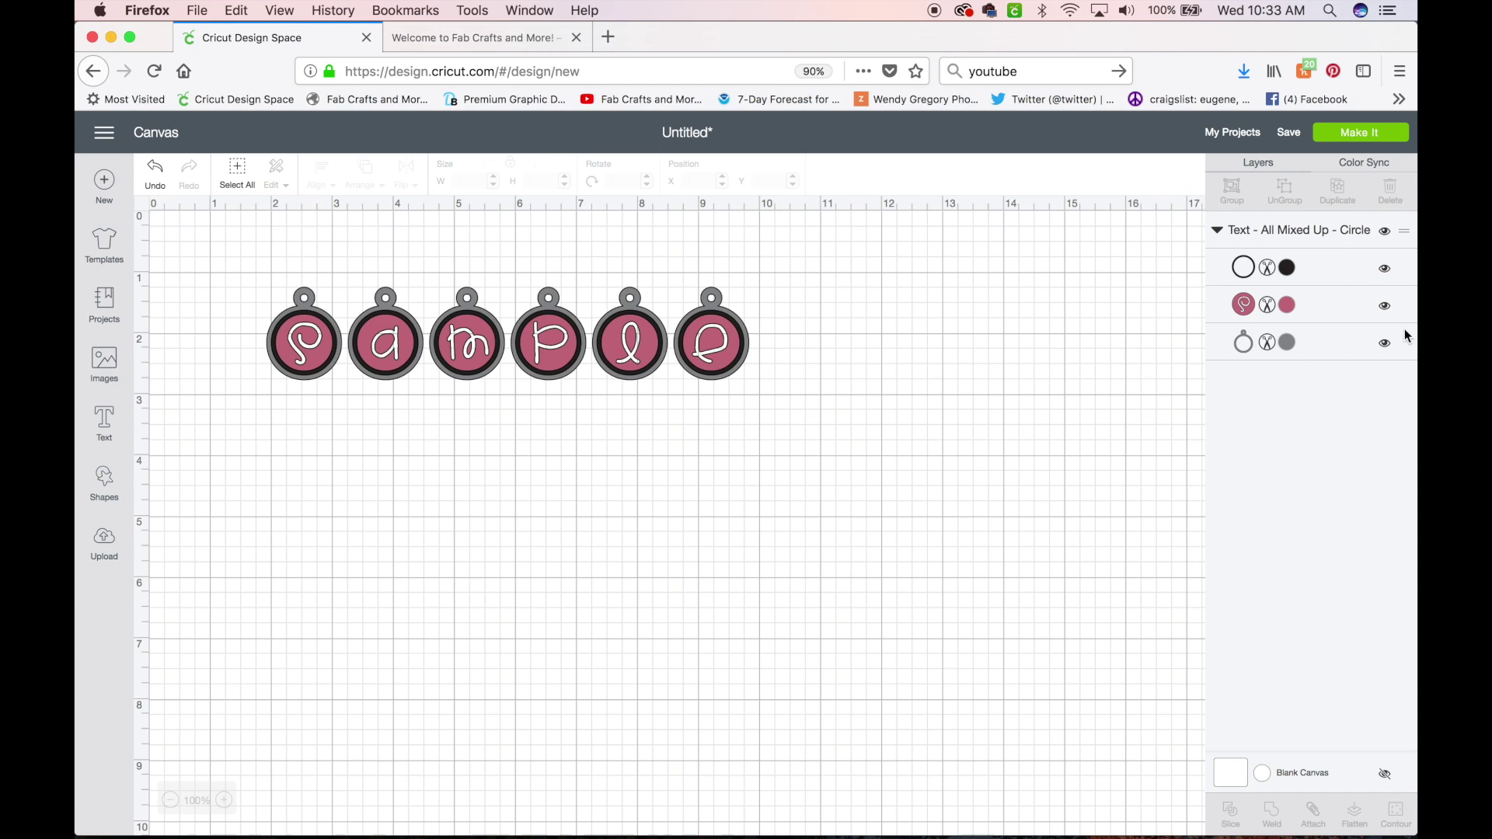
{"action": "left_click", "coordinate": [1388, 346]}
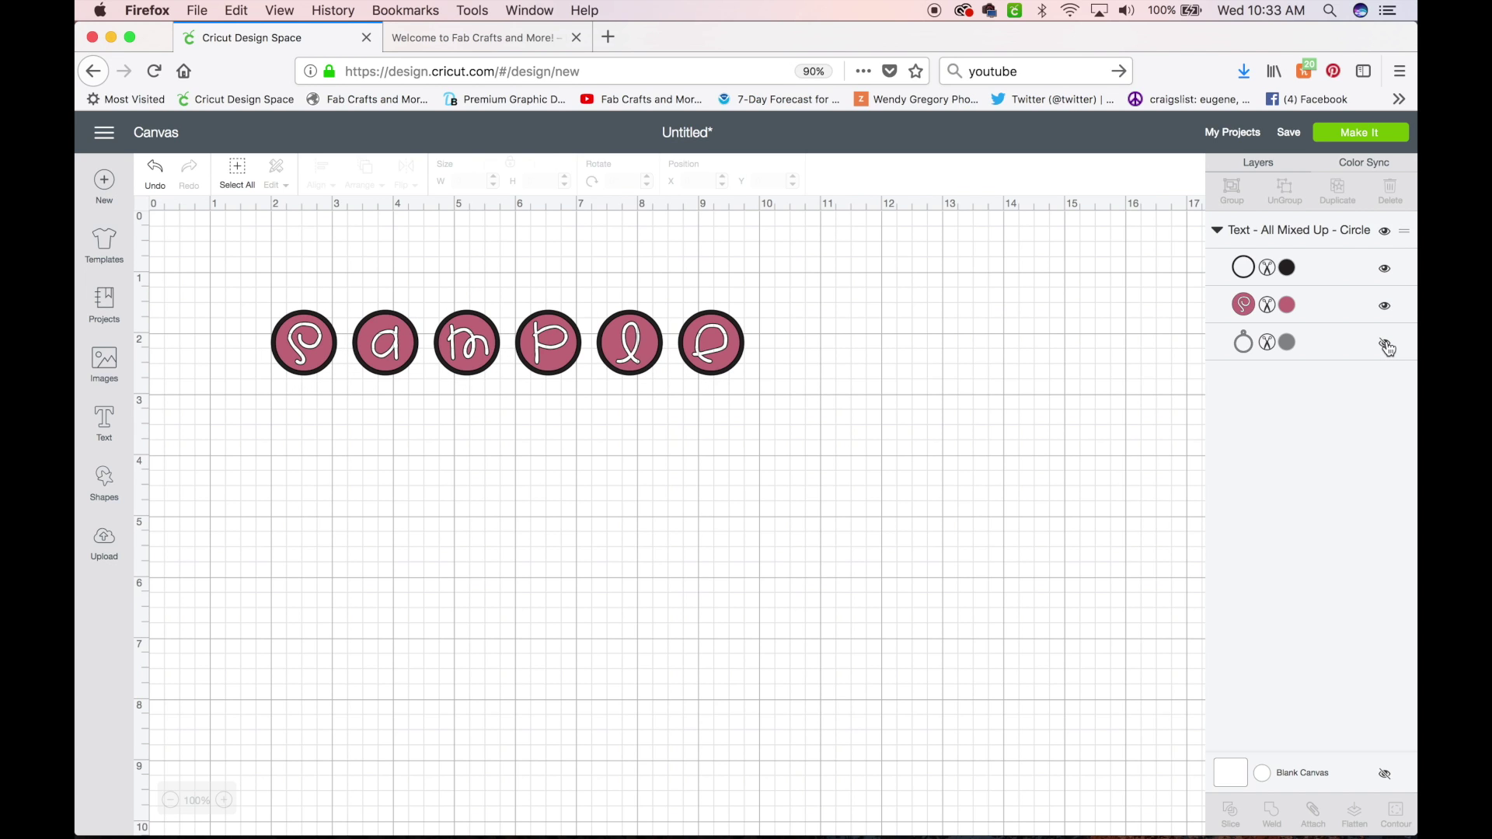
{"action": "left_click", "coordinate": [1388, 347]}
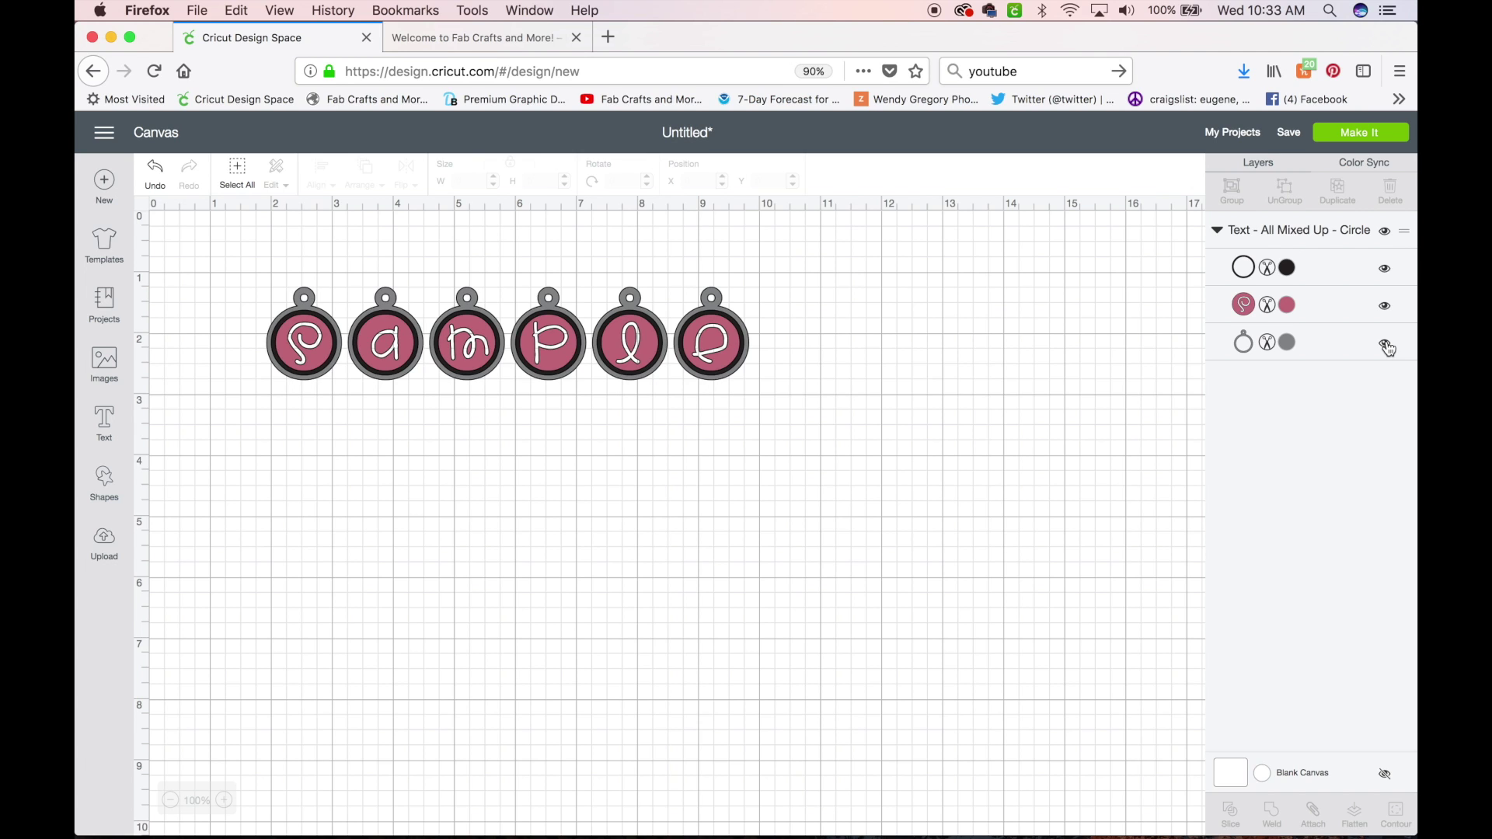
{"action": "left_click", "coordinate": [1389, 347]}
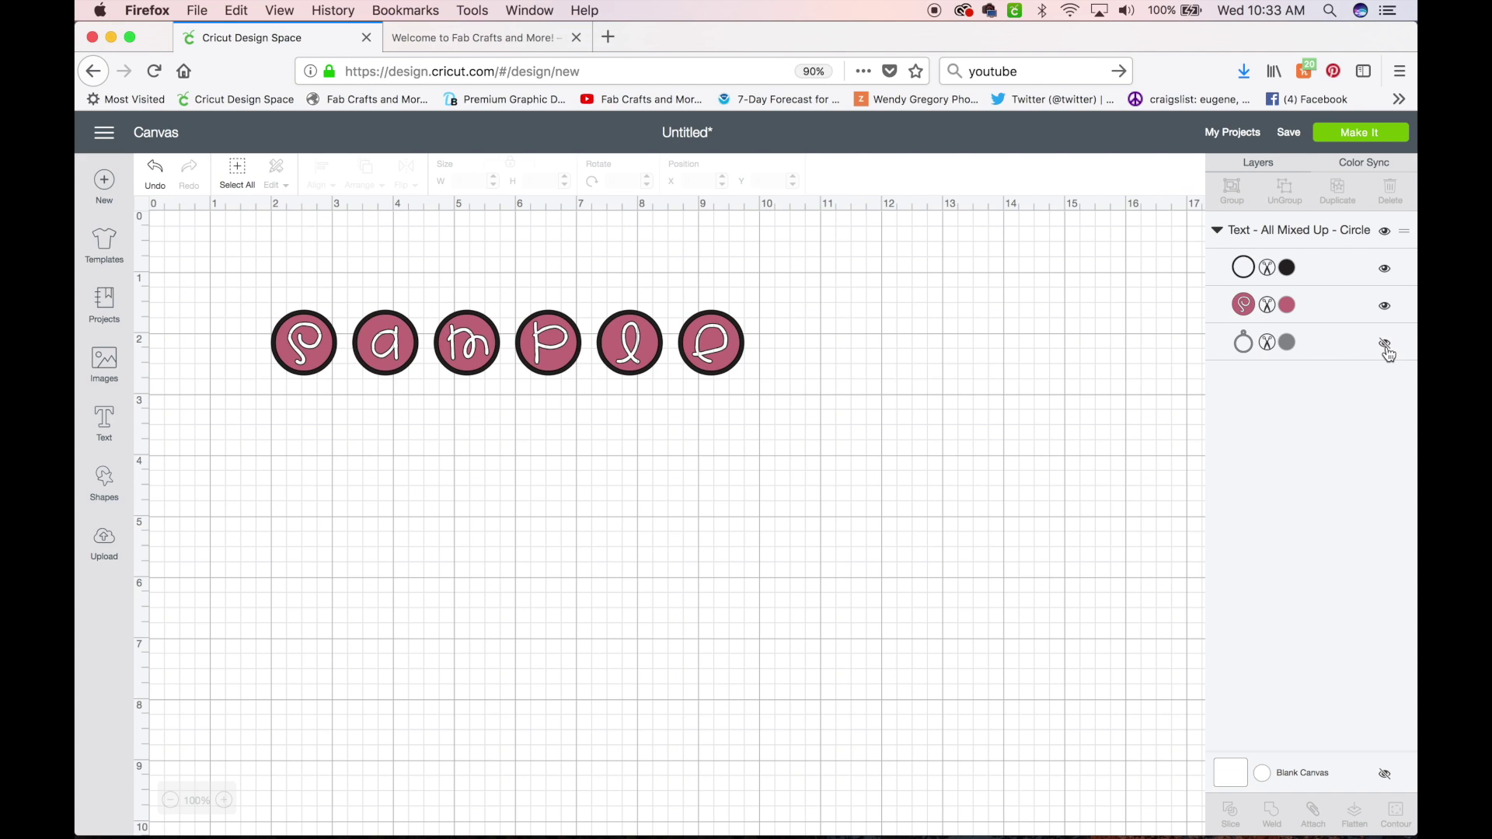
- Examine the black ring mat and the pink letter mat in the cut preview, then return to the canvas
{"action": "left_click", "coordinate": [1362, 133]}
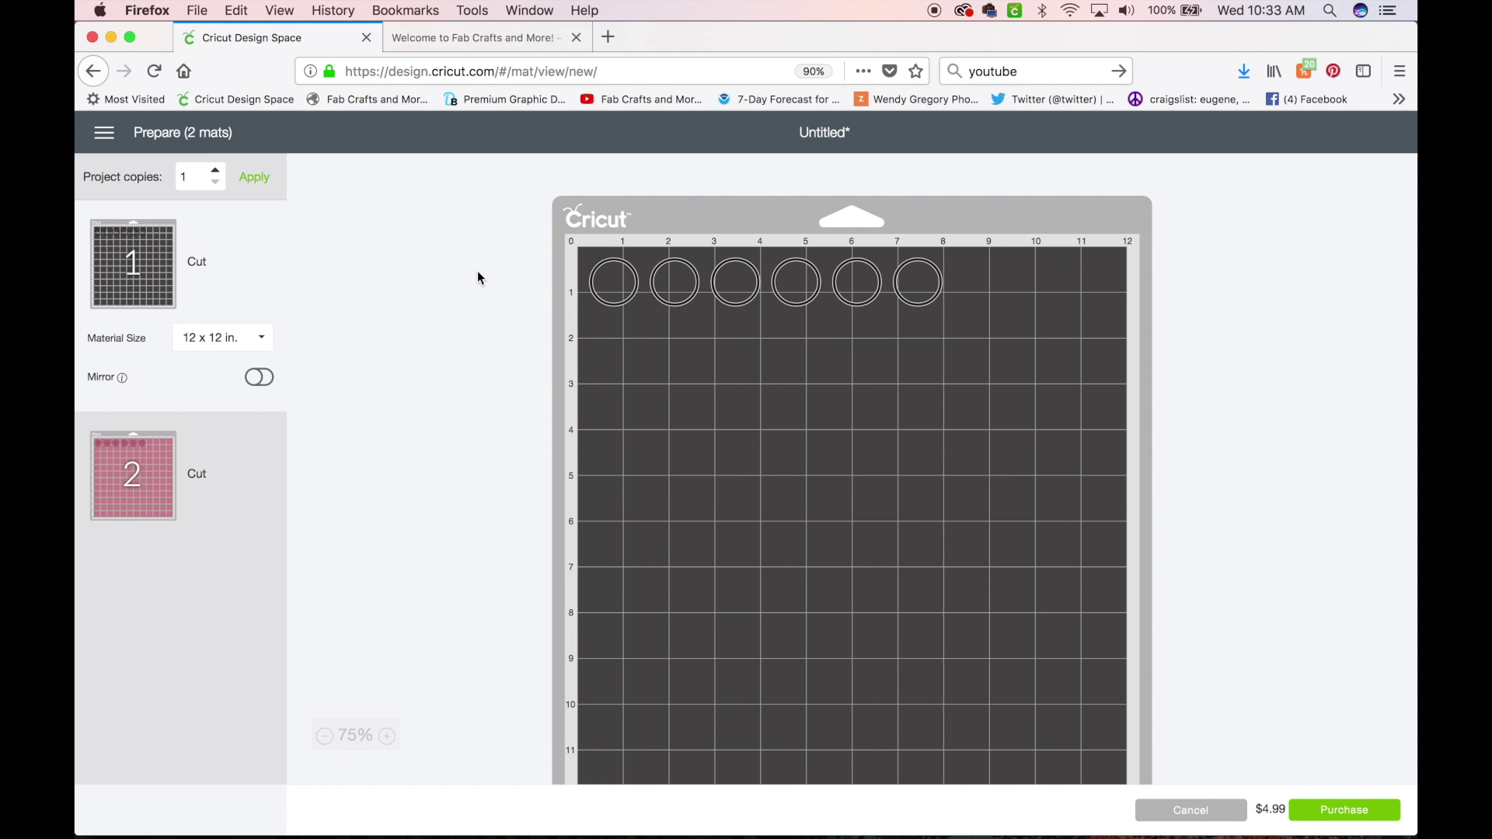
{"action": "left_click", "coordinate": [154, 463]}
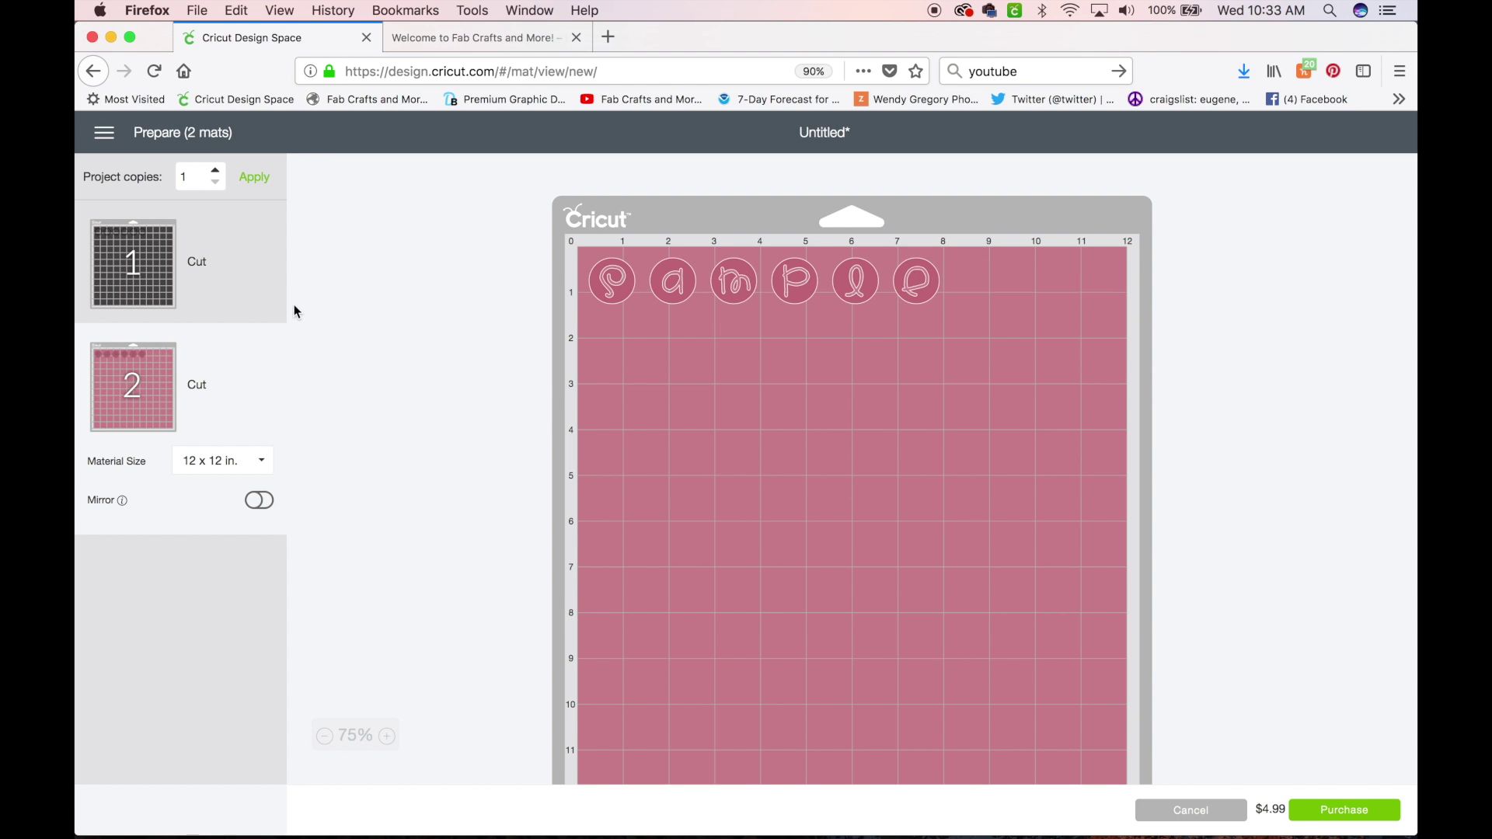
{"action": "left_click", "coordinate": [1218, 816]}
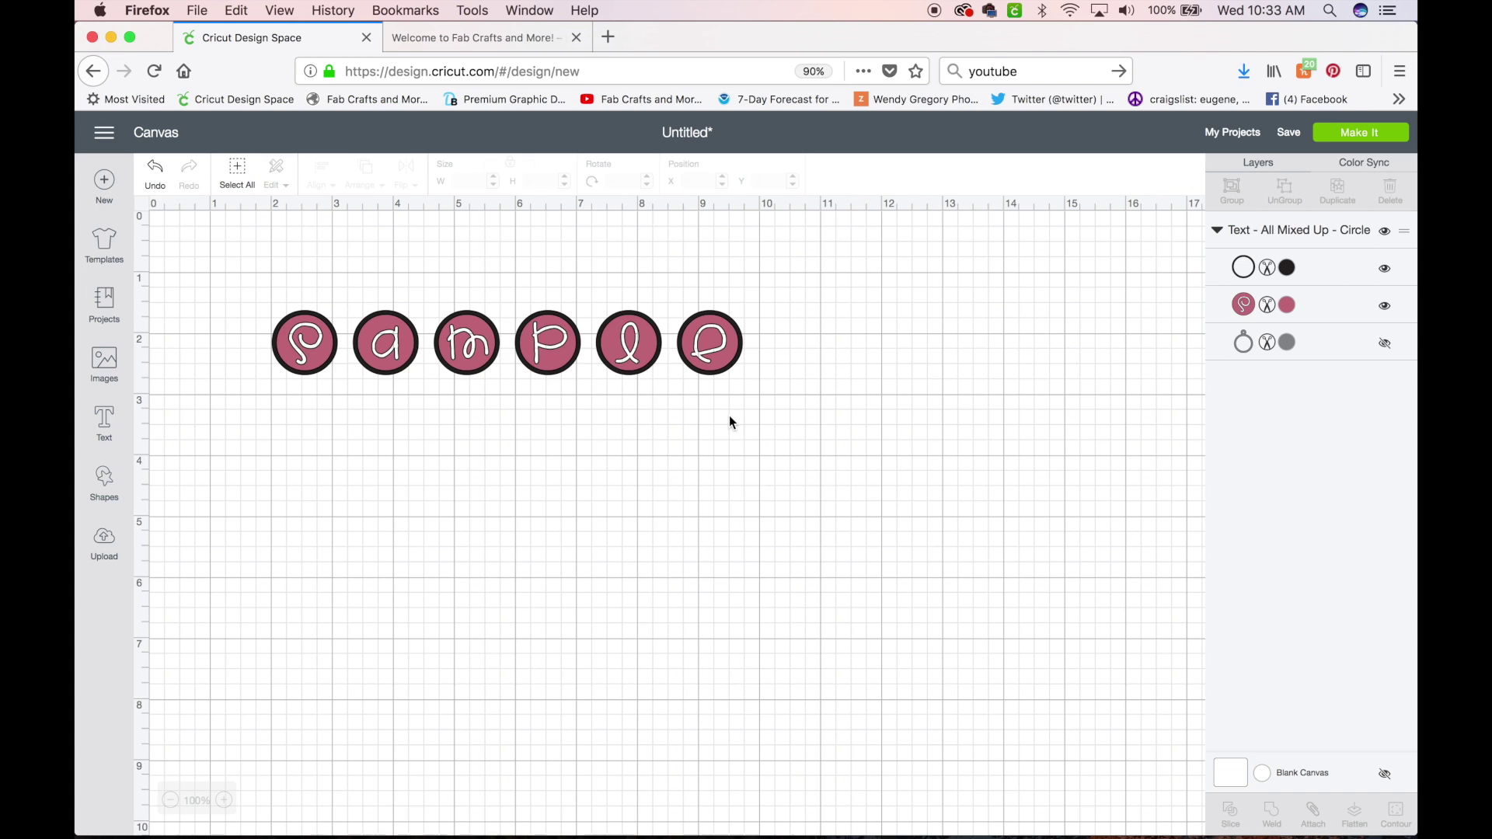
- Change the word's font to the multi-layer Art Nouveau and show its dark green shadow layer
{"action": "double_click", "coordinate": [408, 347]}
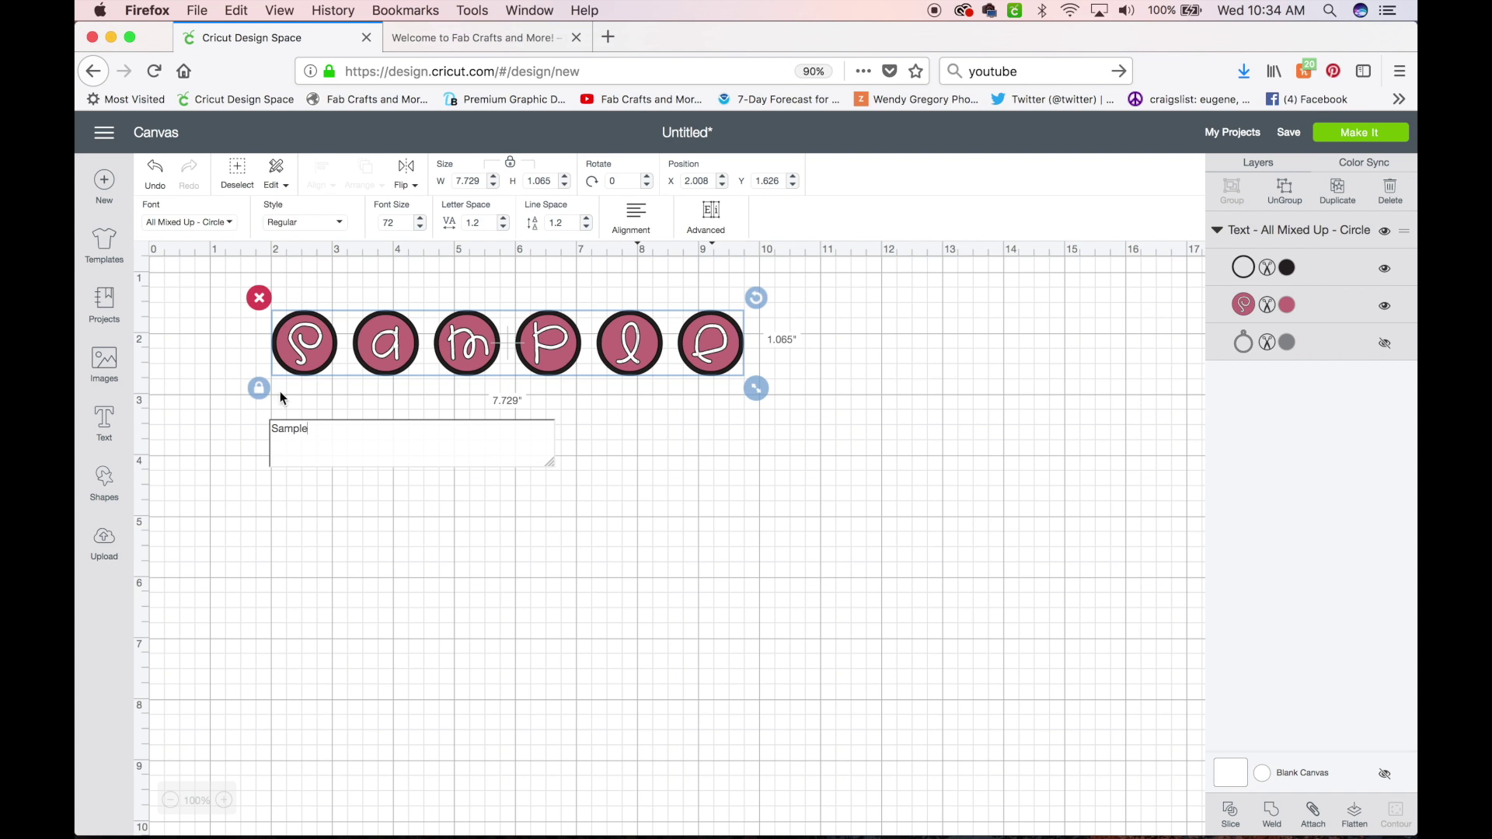
{"action": "left_click", "coordinate": [179, 222]}
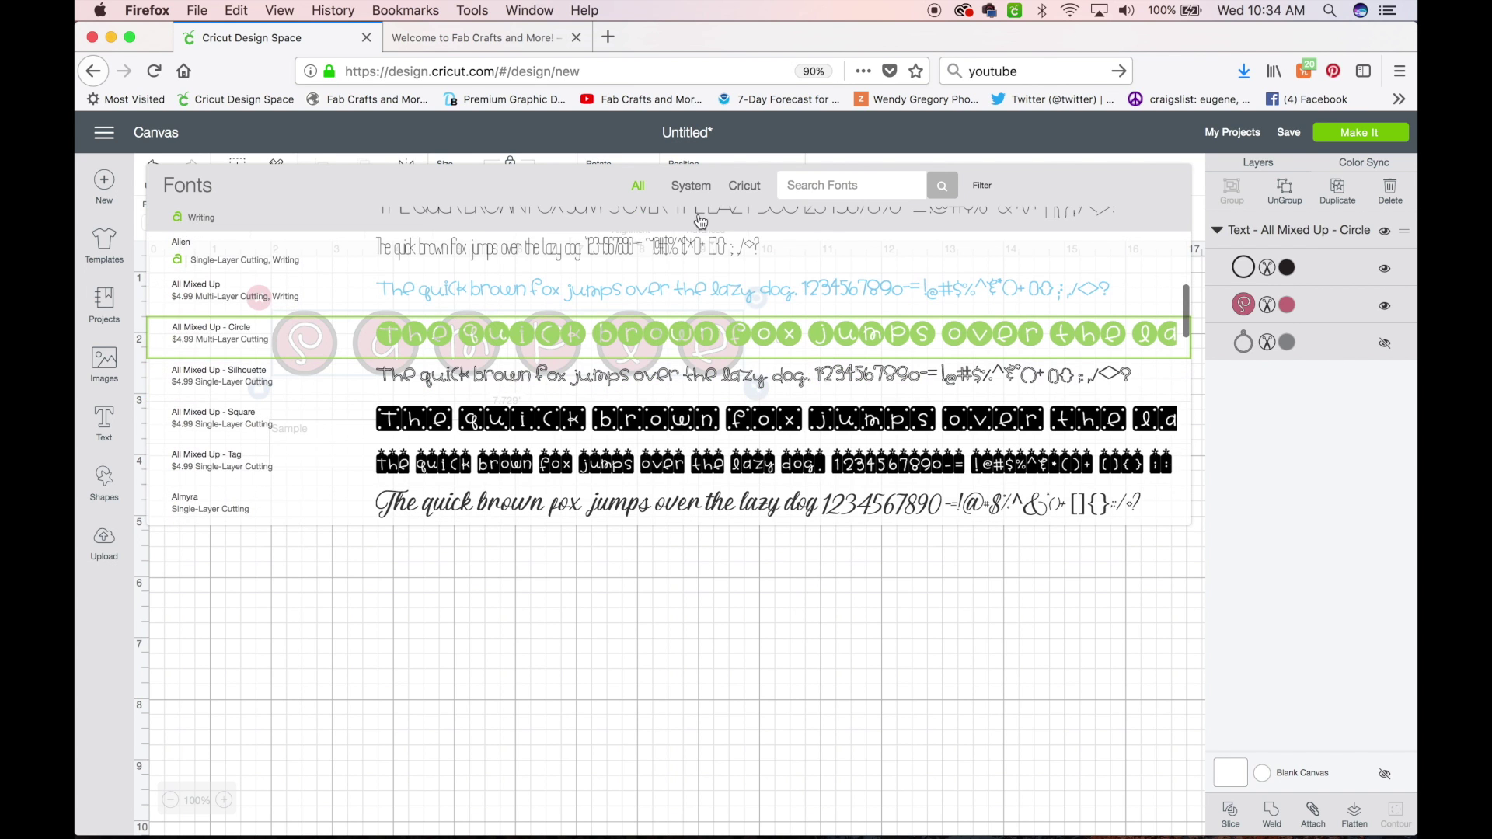
{"action": "left_click", "coordinate": [980, 186]}
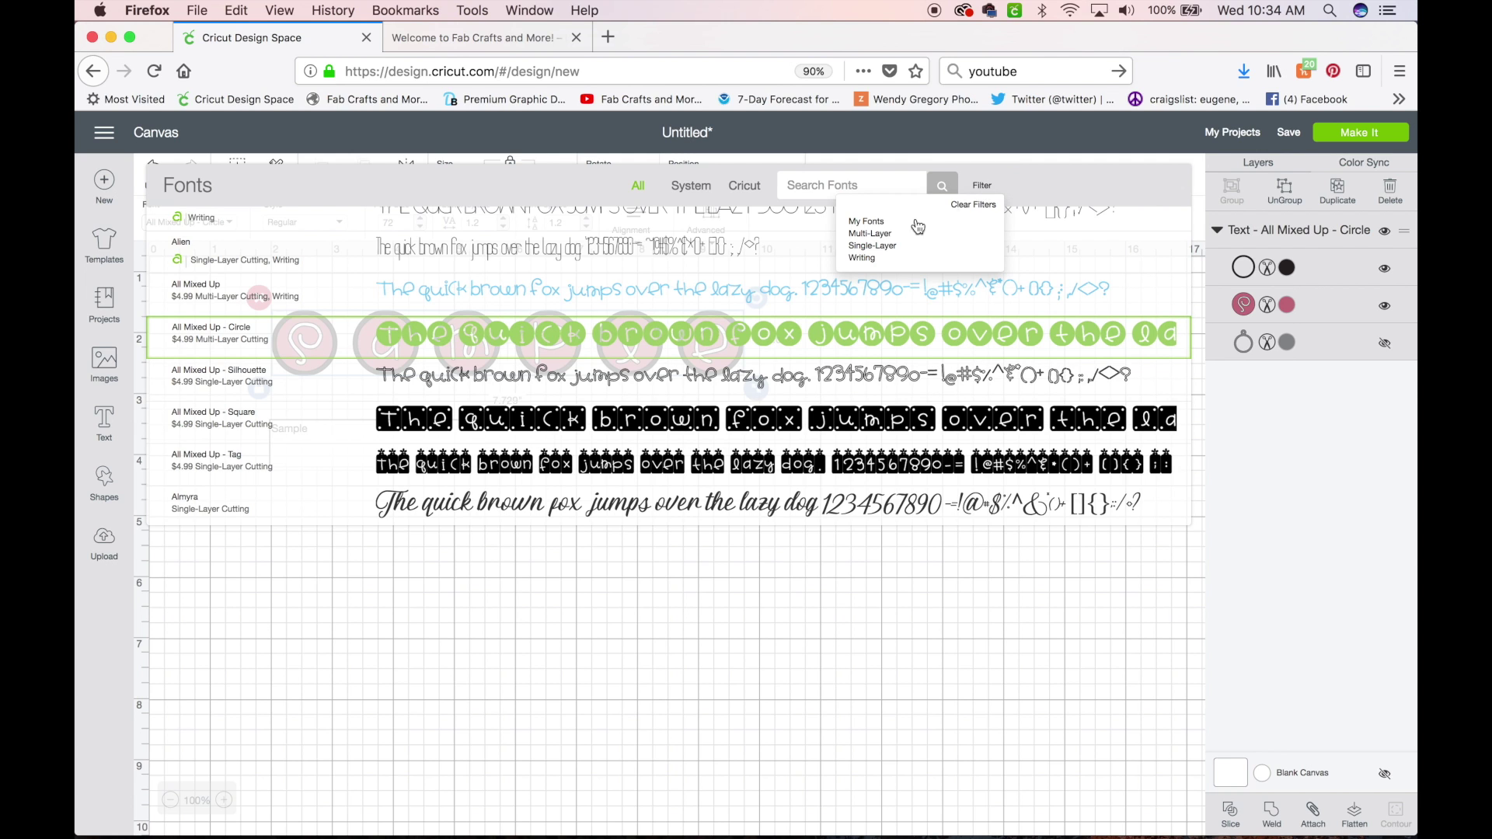
{"action": "left_click", "coordinate": [878, 235]}
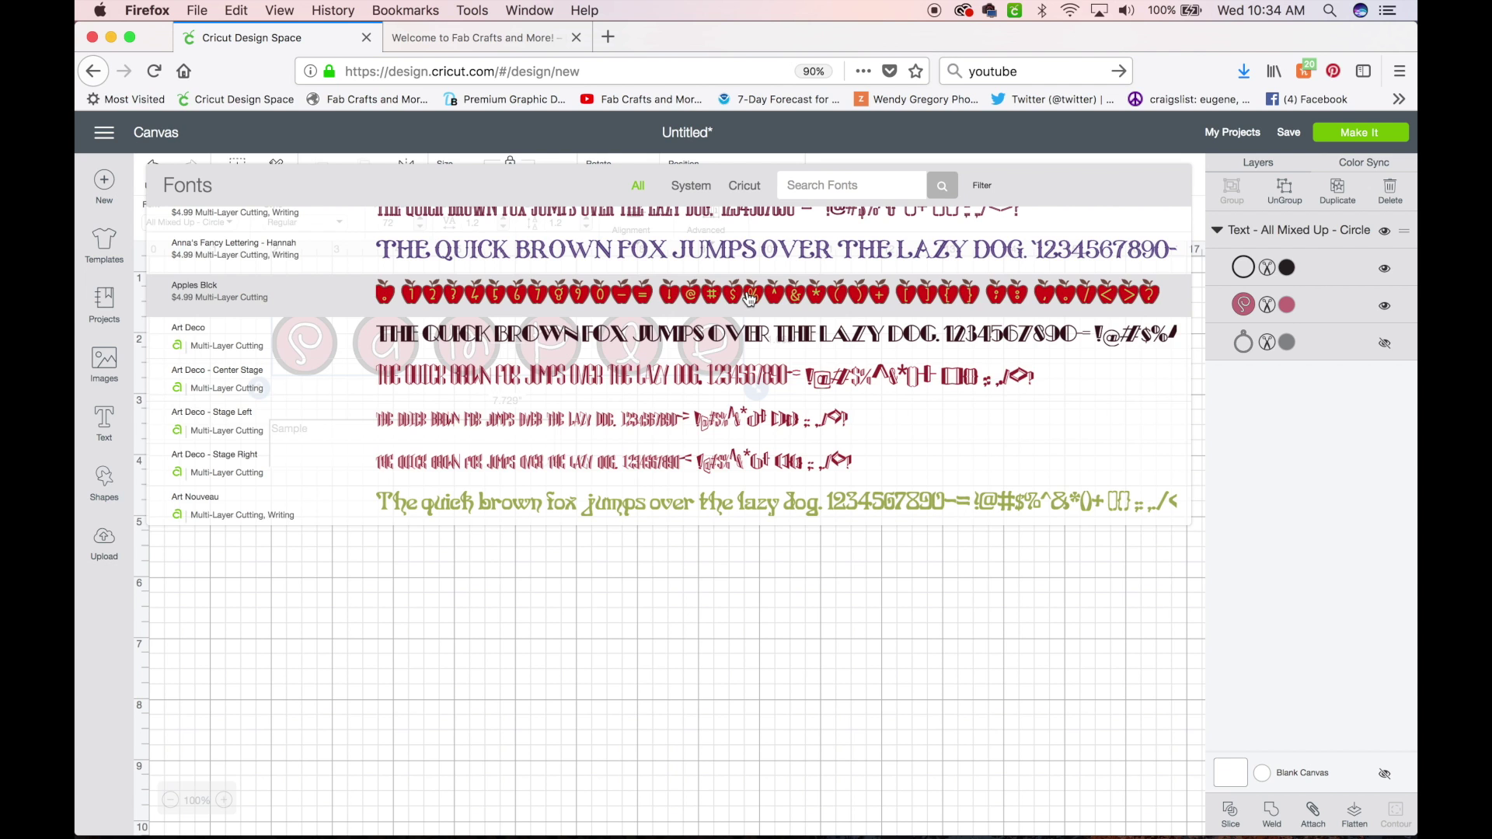
{"action": "scroll", "coordinate": [943, 416], "scroll_direction": "down", "scroll_amount": 5}
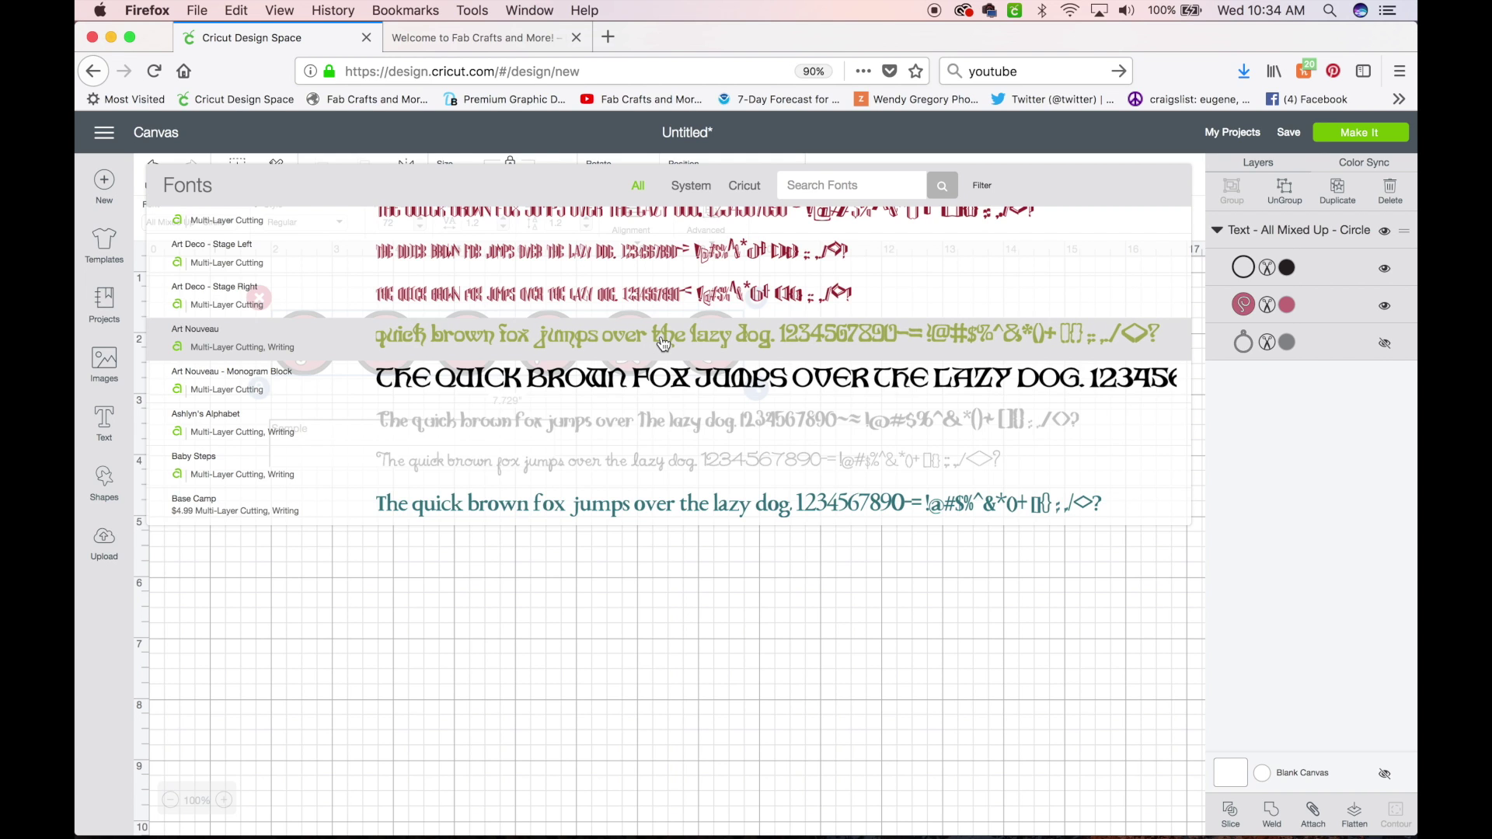
{"action": "left_click", "coordinate": [665, 342]}
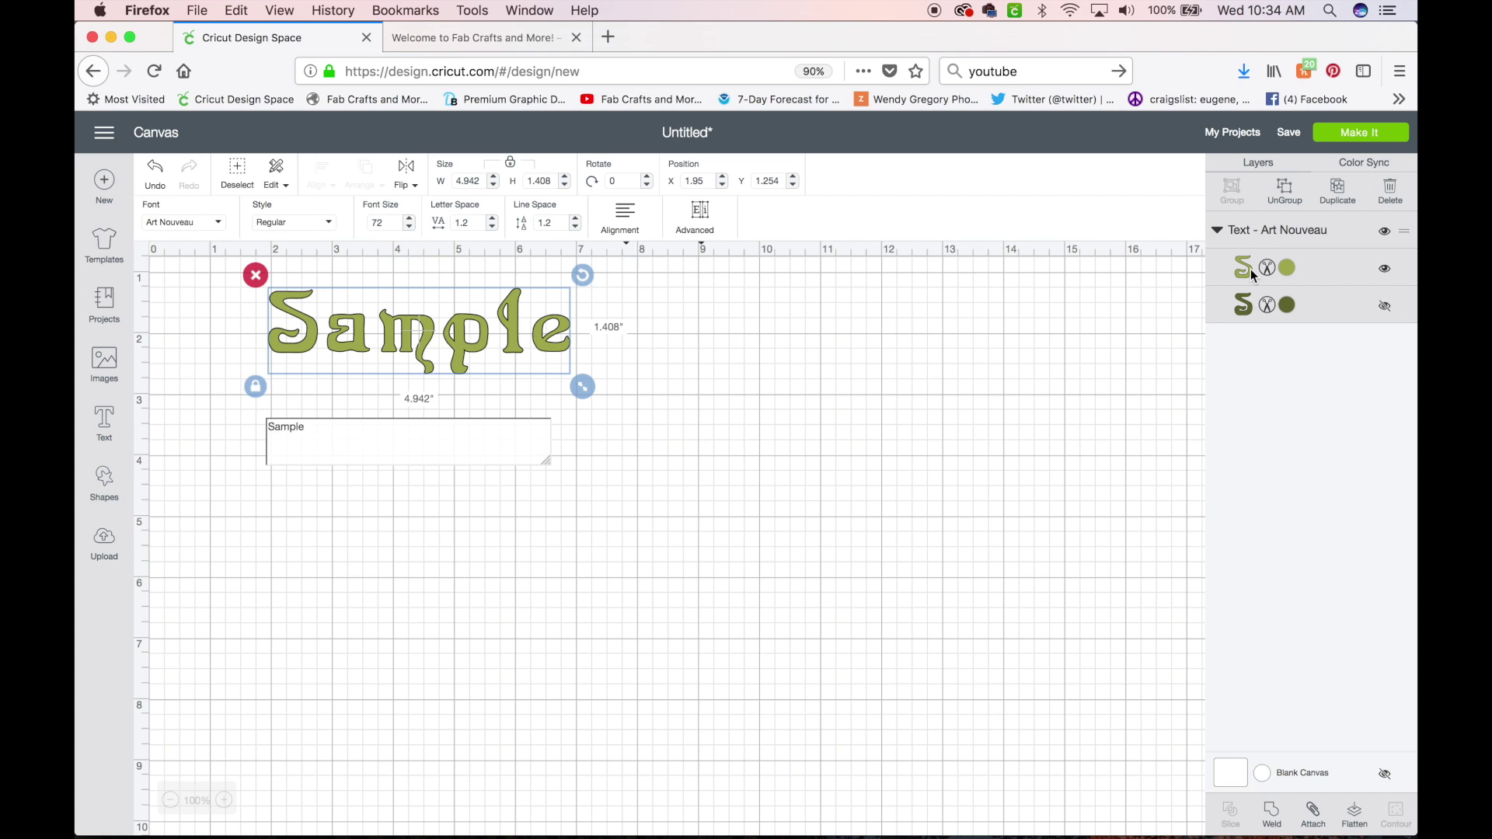
{"action": "left_click", "coordinate": [1387, 309]}
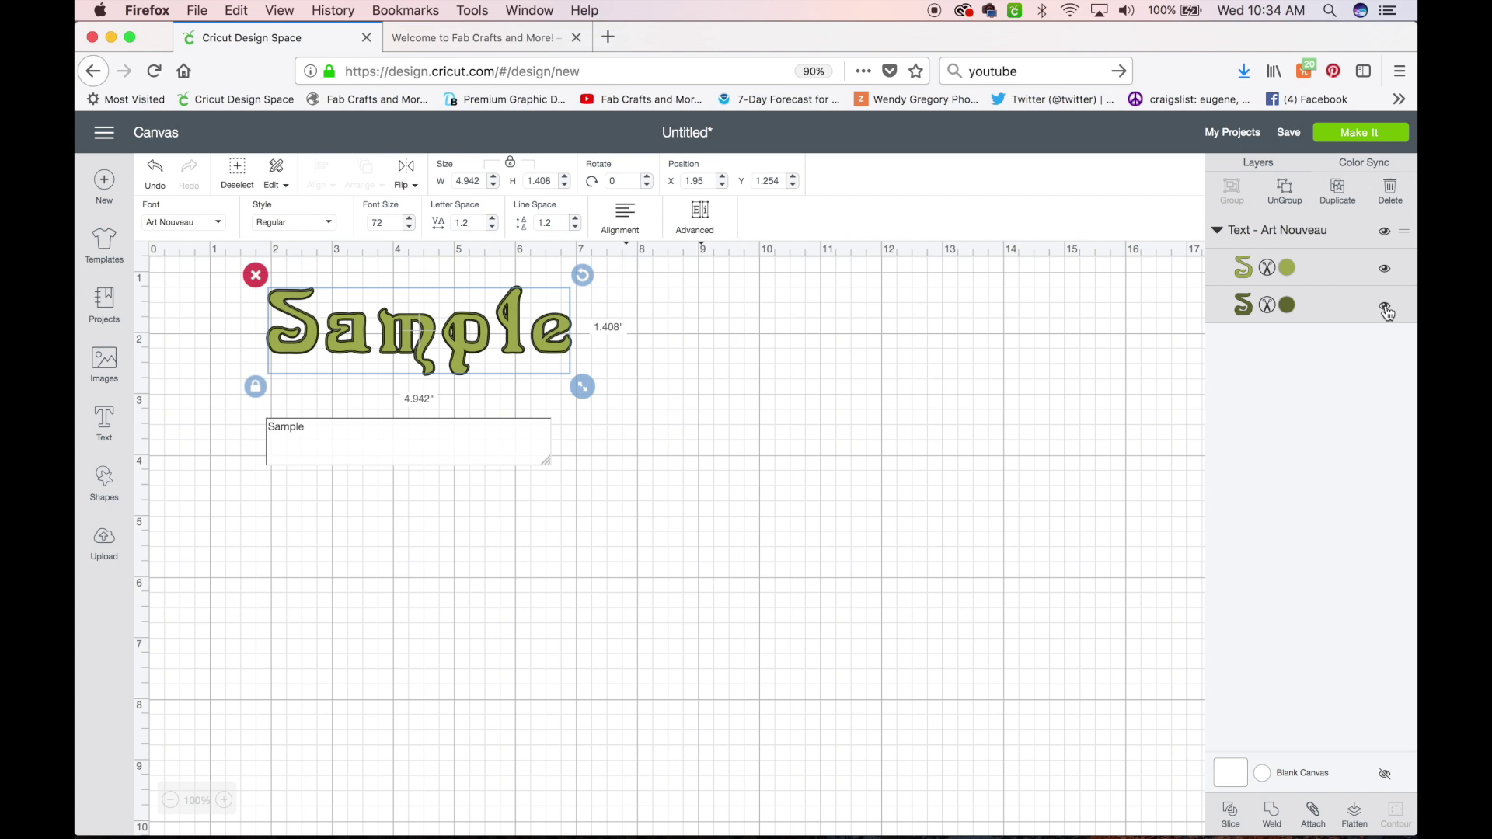
{"action": "left_click", "coordinate": [651, 408]}
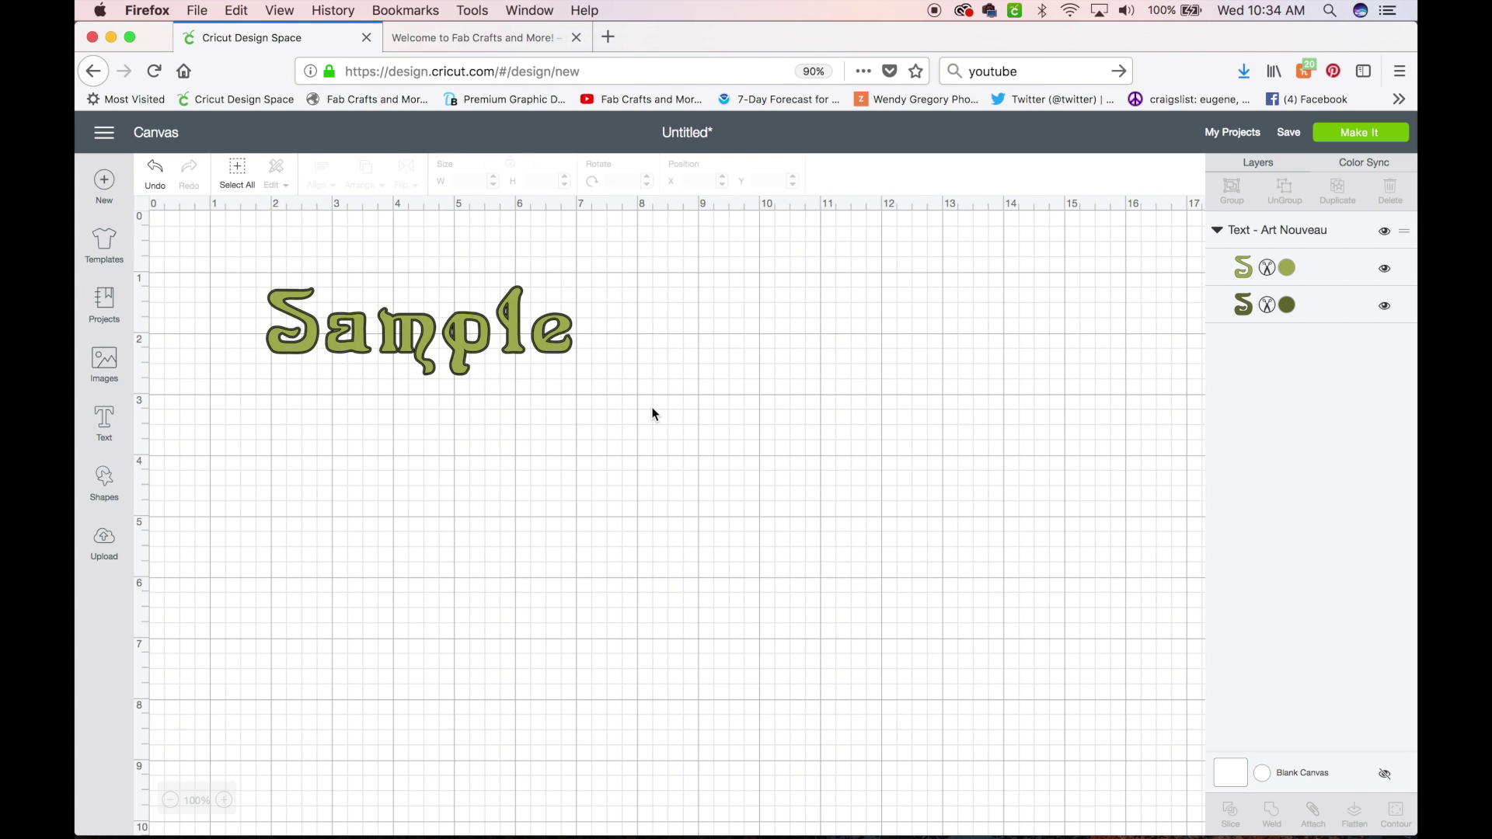
- Examine the light green and dark green mats of the Art Nouveau word, then cancel the cut preview
{"action": "left_click", "coordinate": [1366, 137]}
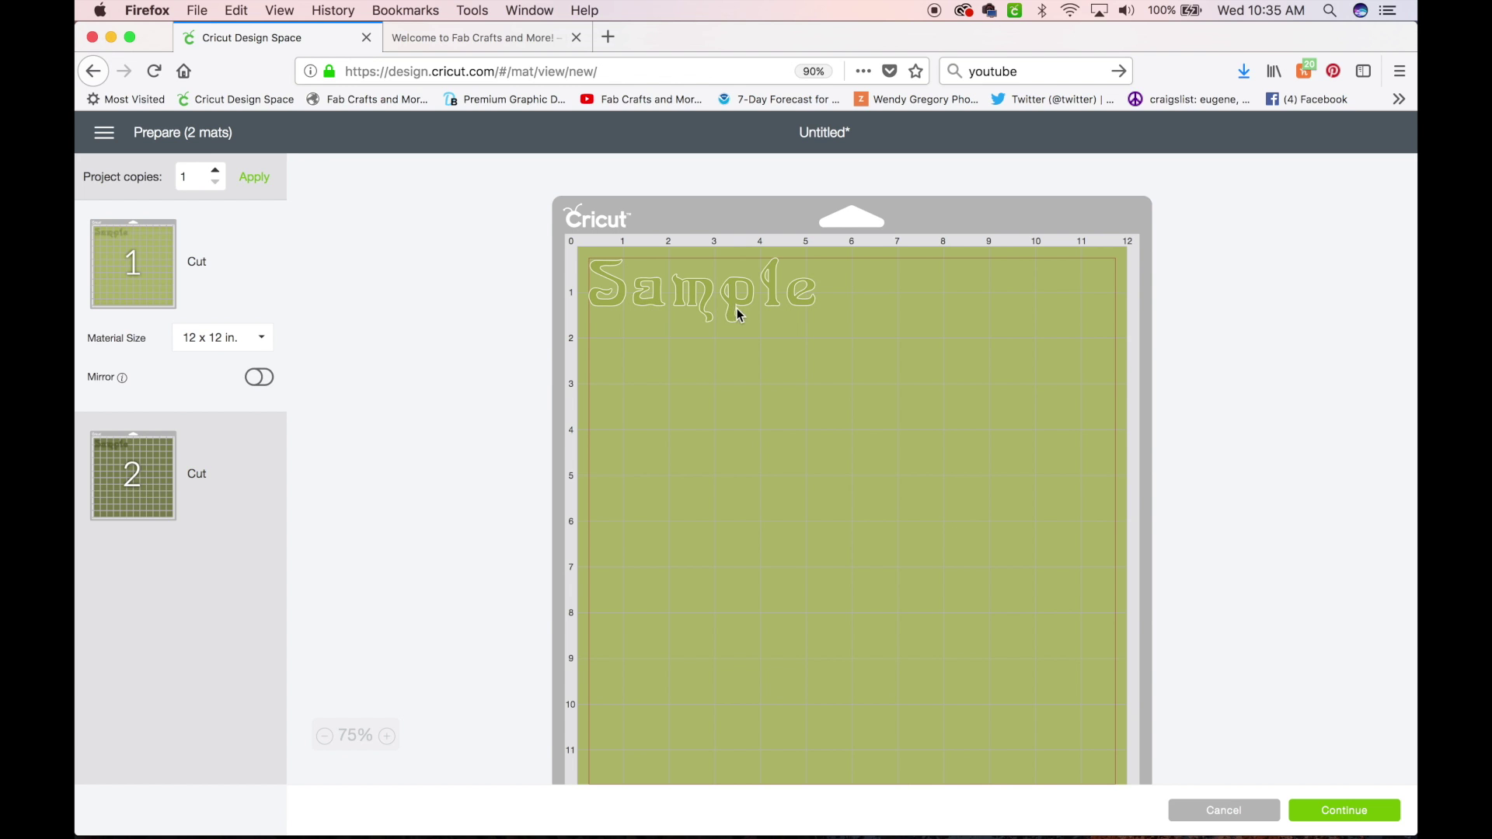
{"action": "left_click", "coordinate": [123, 476]}
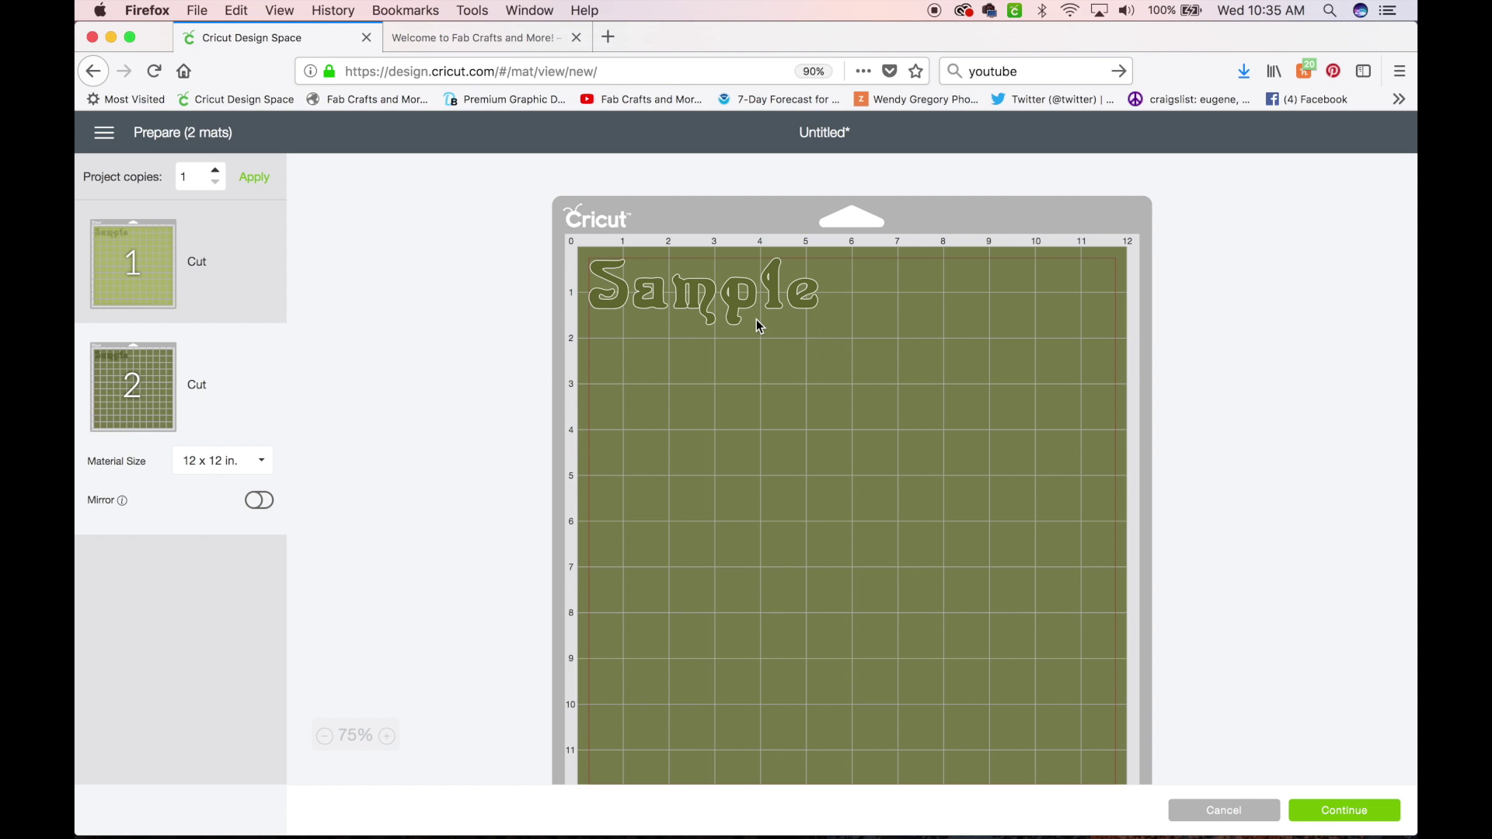
{"action": "left_click", "coordinate": [1233, 808]}
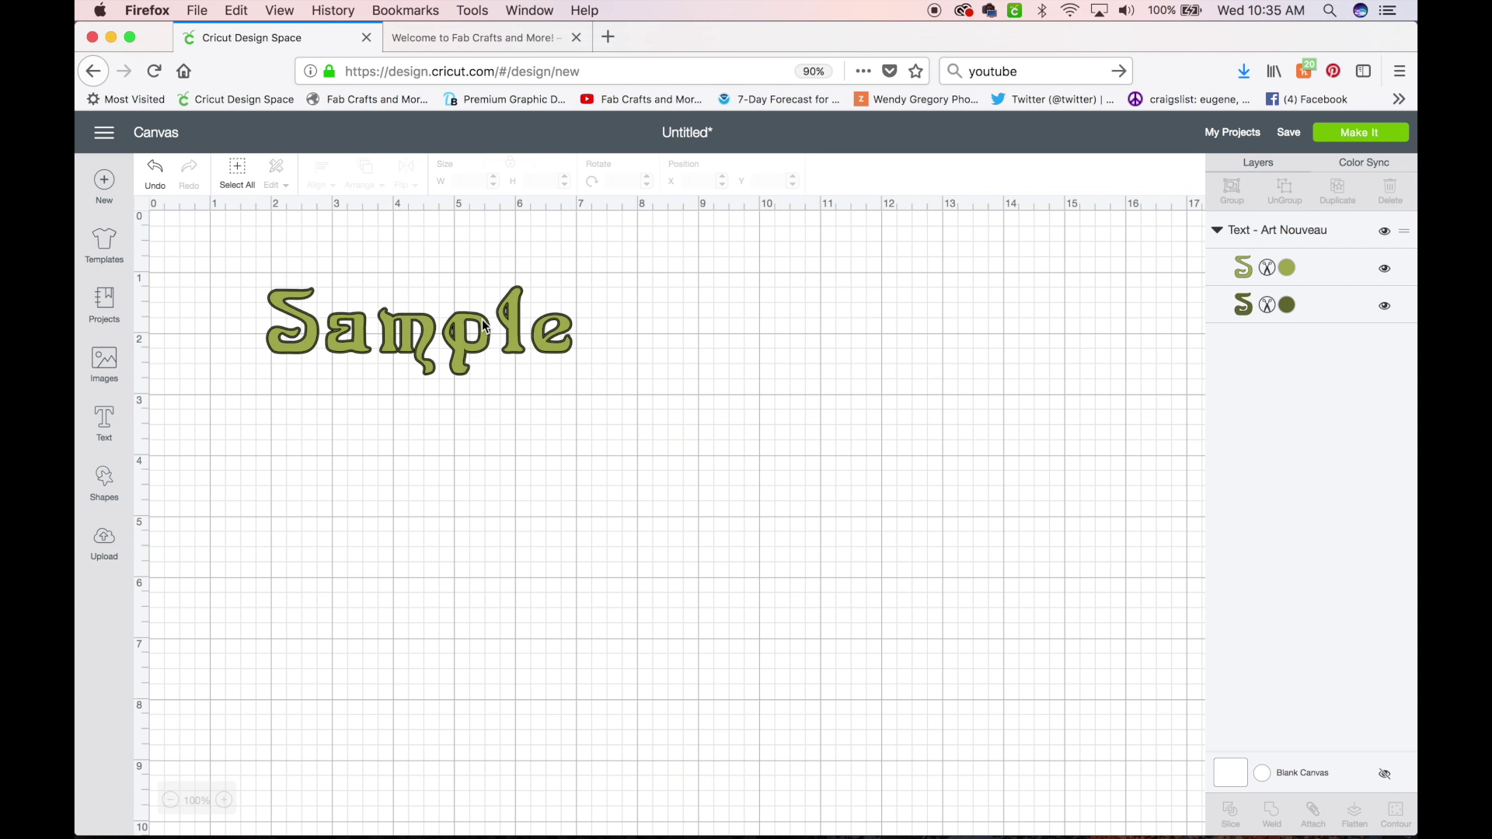
- Change the font of the word Sample to A Frightful Affair
{"action": "double_click", "coordinate": [417, 334]}
{"action": "left_click", "coordinate": [417, 335]}
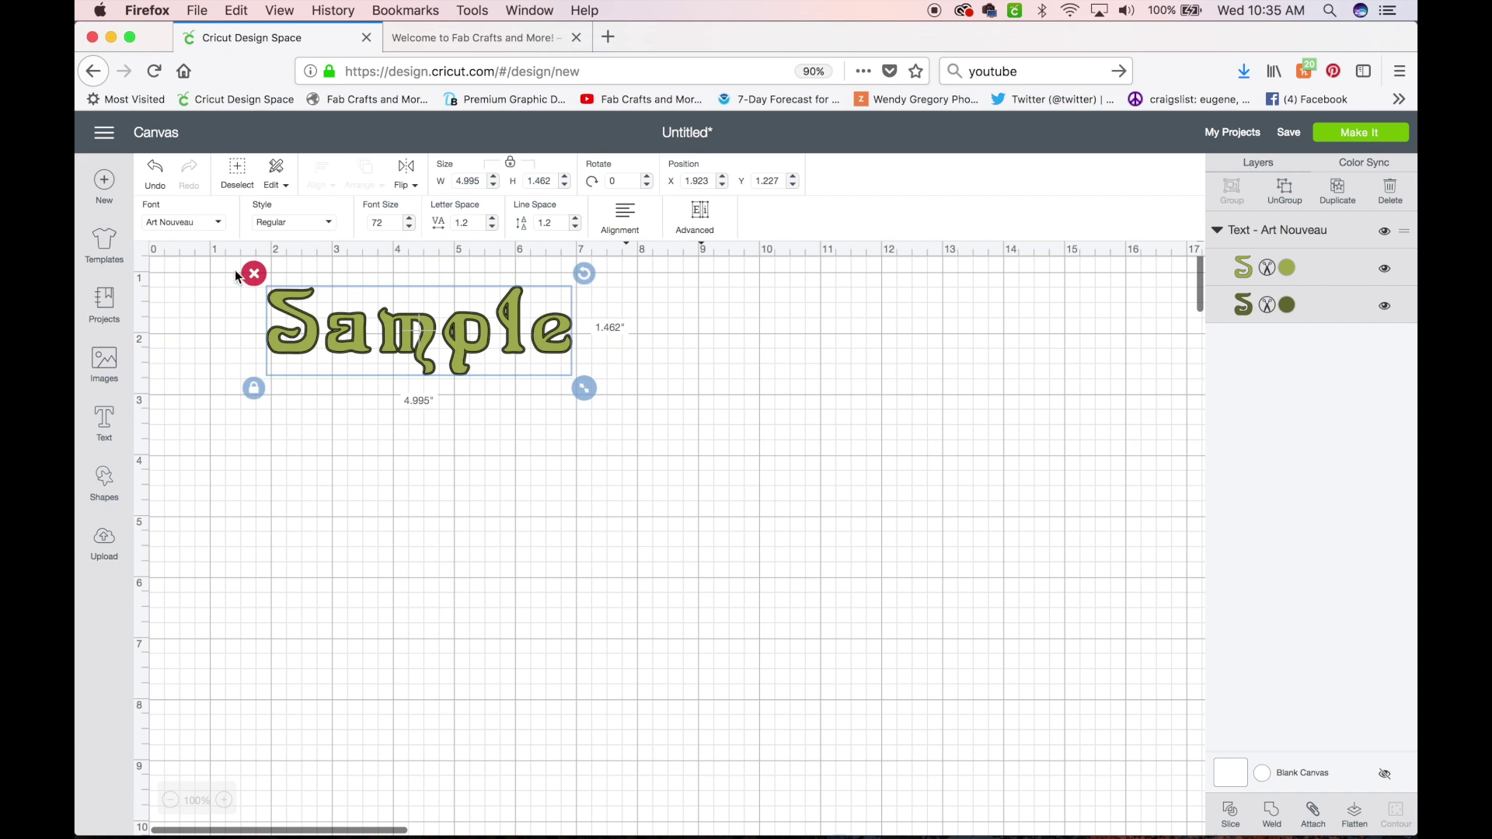
{"action": "left_click", "coordinate": [186, 224]}
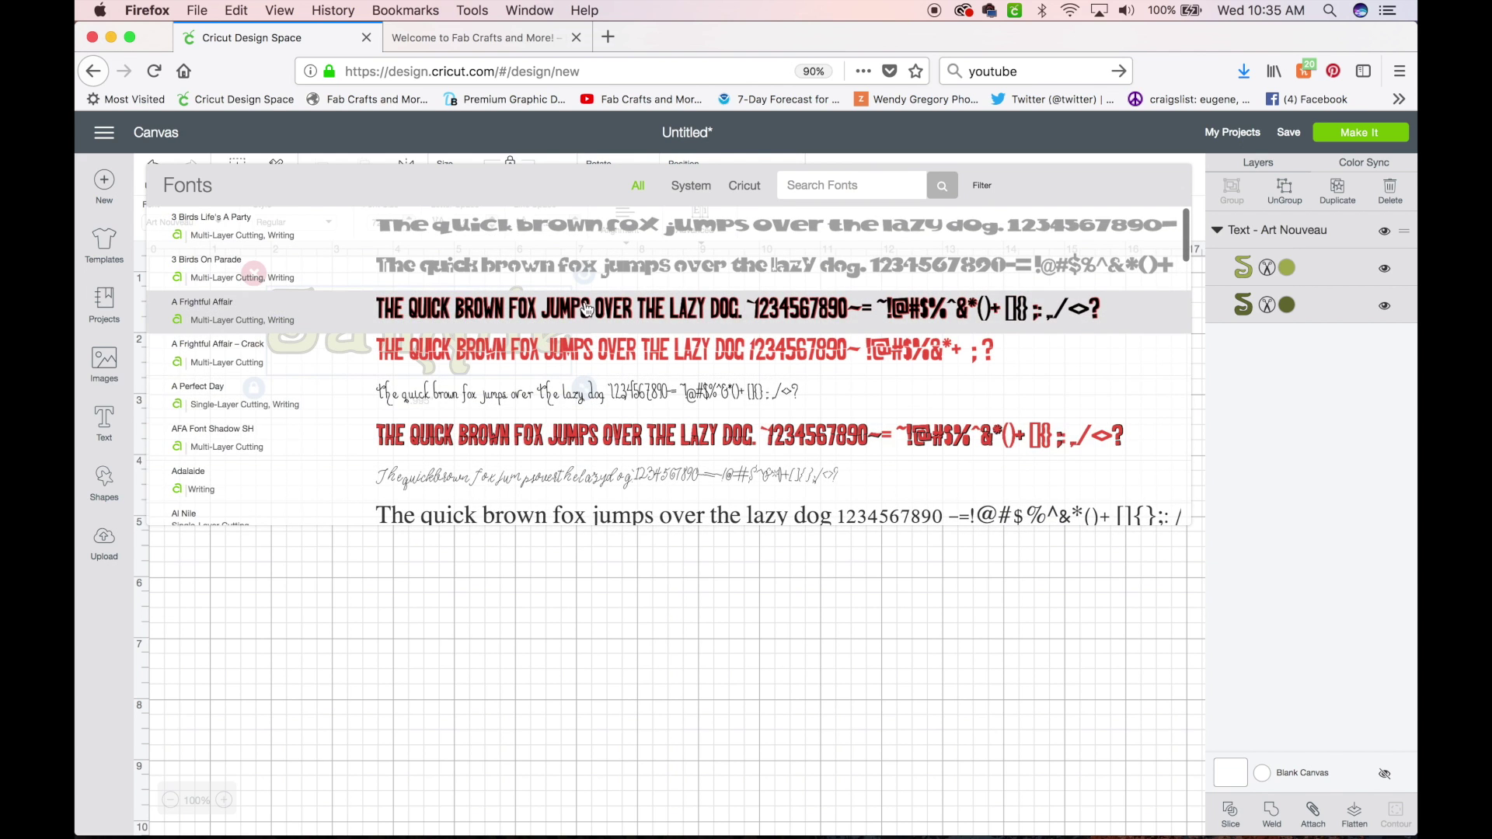
{"action": "left_click", "coordinate": [586, 308]}
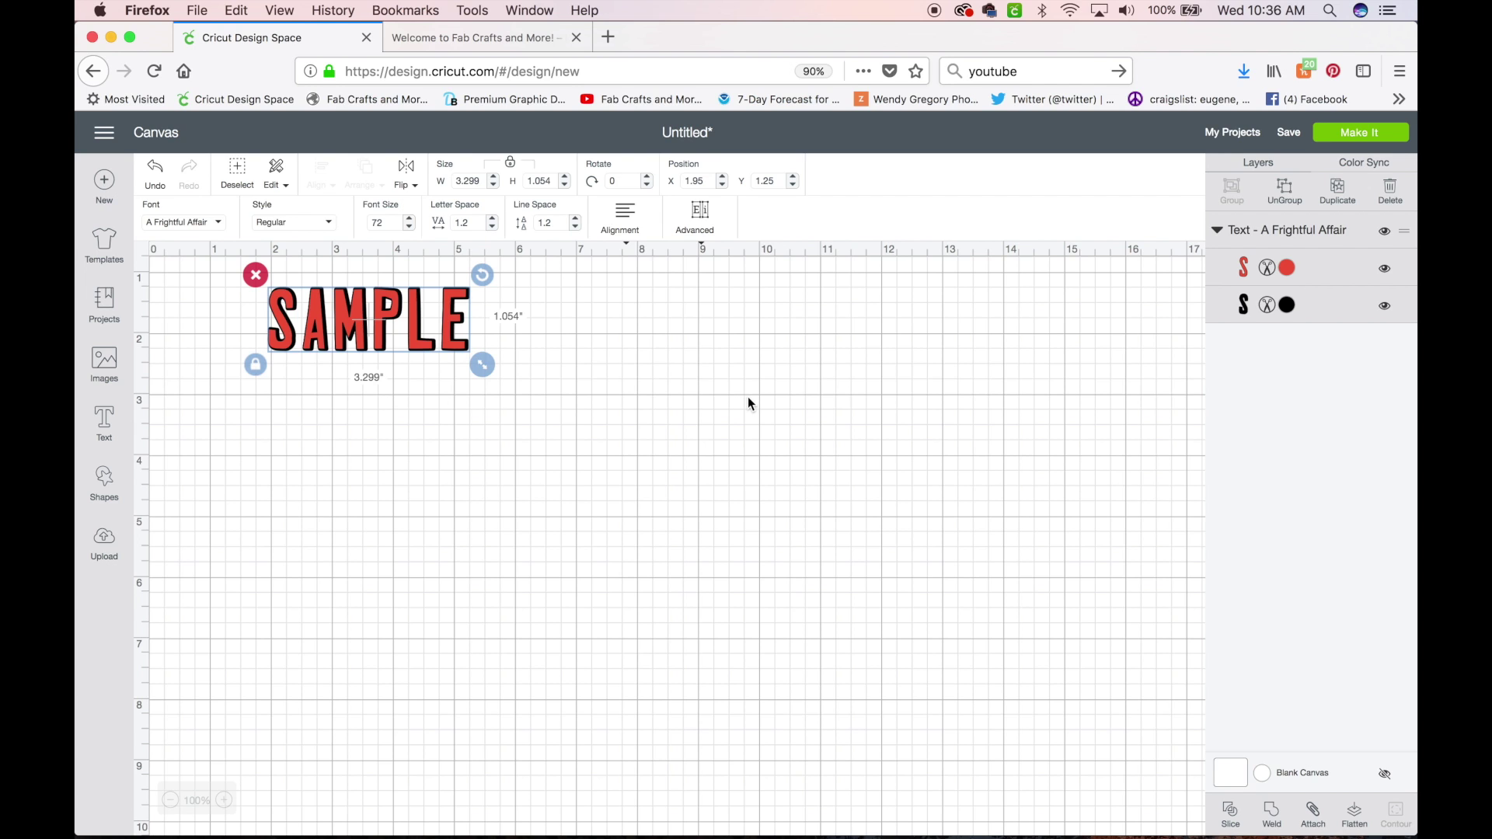
- Examine the black and red mats of the A Frightful Affair word, then cancel the cut preview
{"action": "left_click", "coordinate": [1351, 135]}
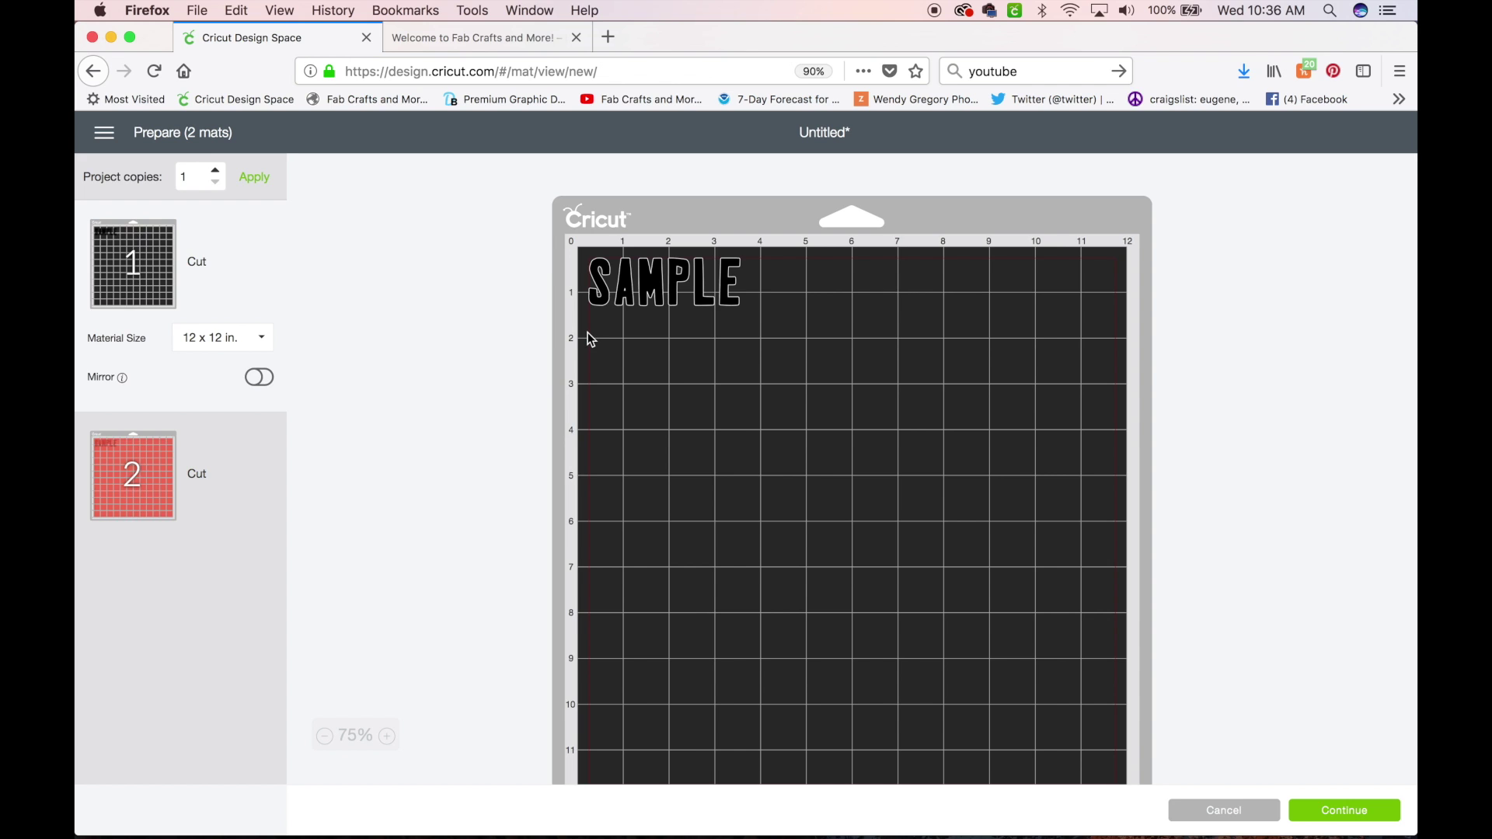
{"action": "left_click", "coordinate": [120, 476]}
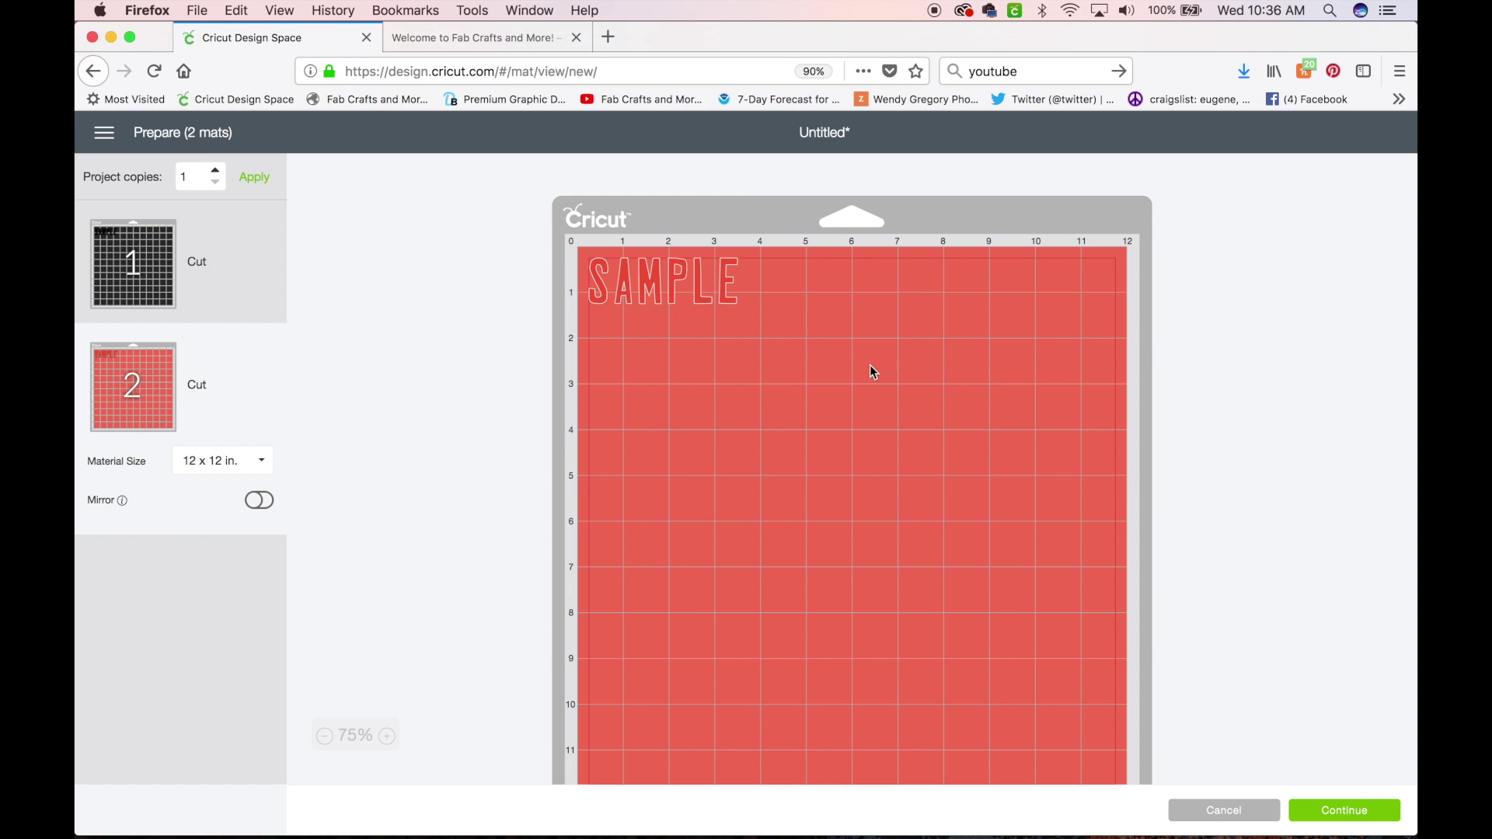
{"action": "left_click", "coordinate": [1230, 811]}
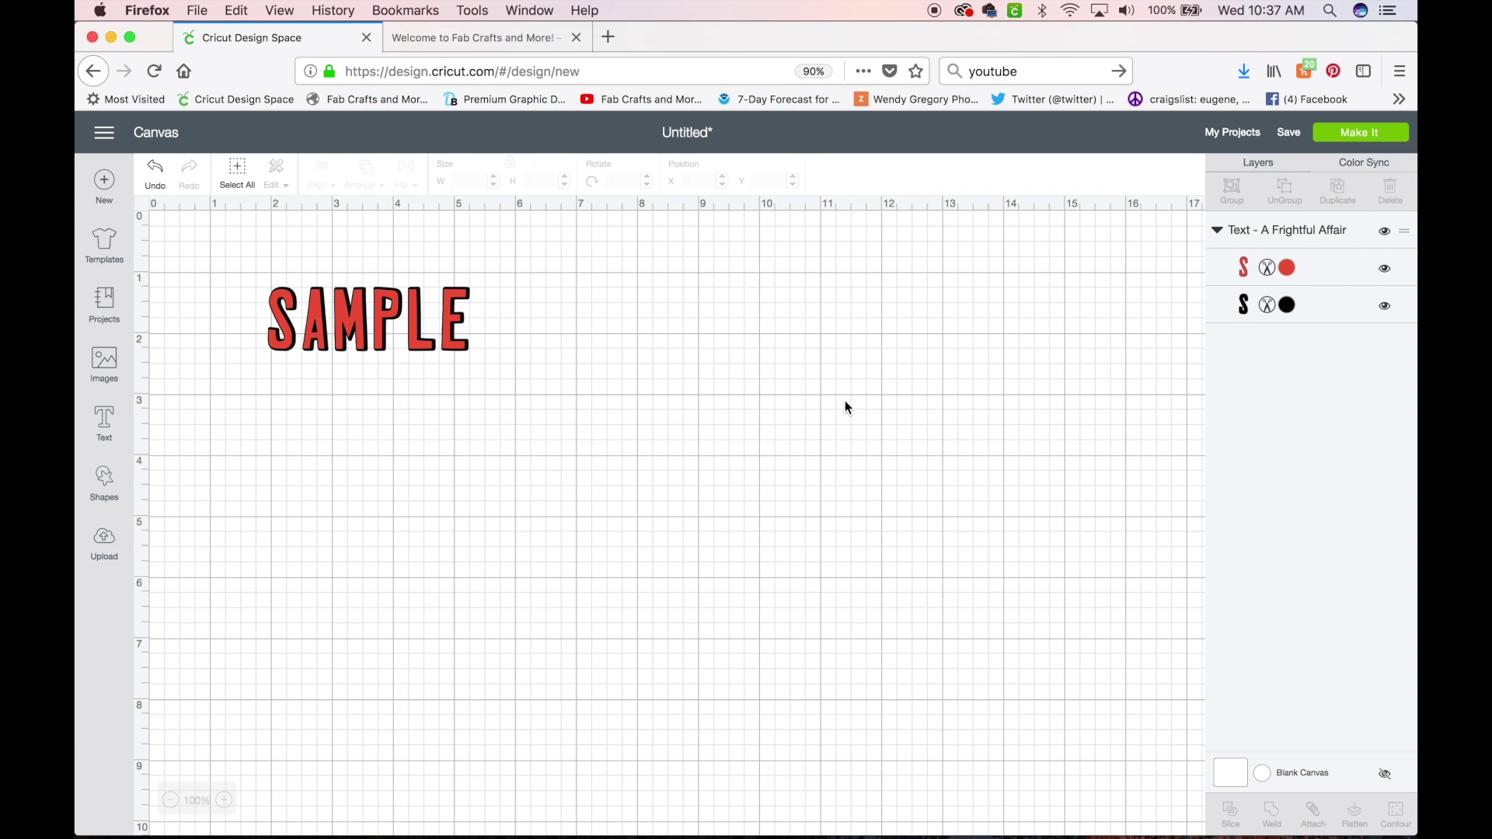